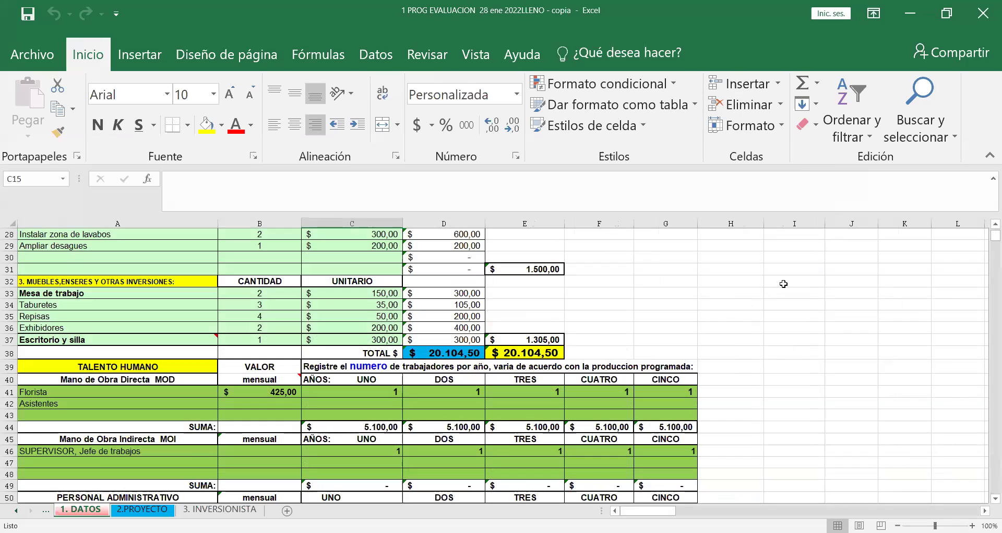
Look through the staffing, supplies and raw-material costs on the 1. DATOS sheet, and open the 2.PROYECTO sheet.
scroll(783, 283, down, 5)
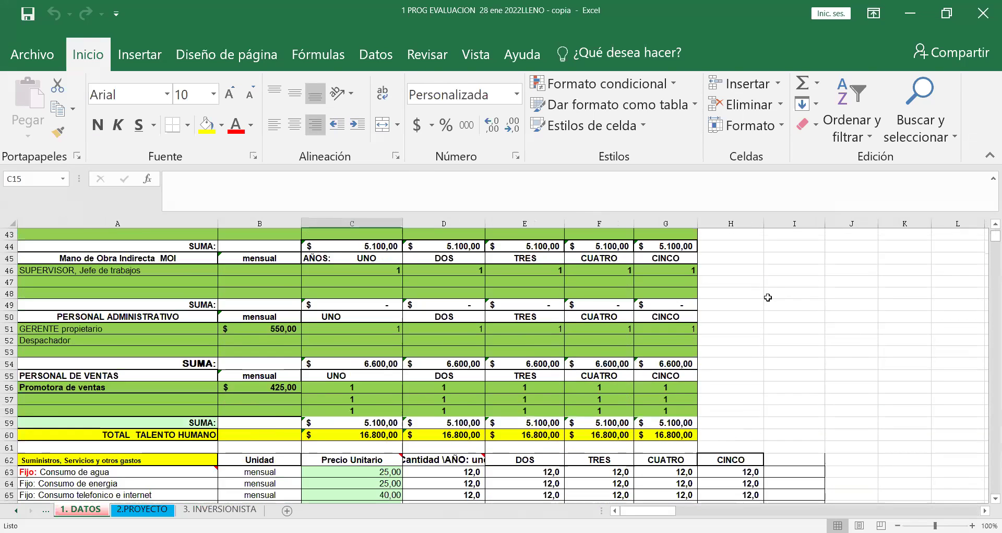
scroll(768, 297, down, 10)
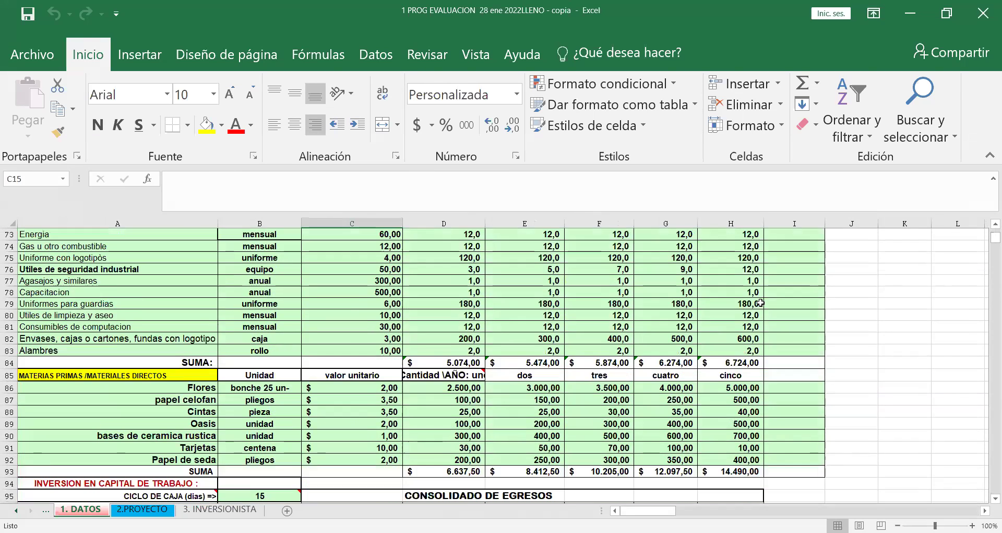
scroll(762, 301, down, 3)
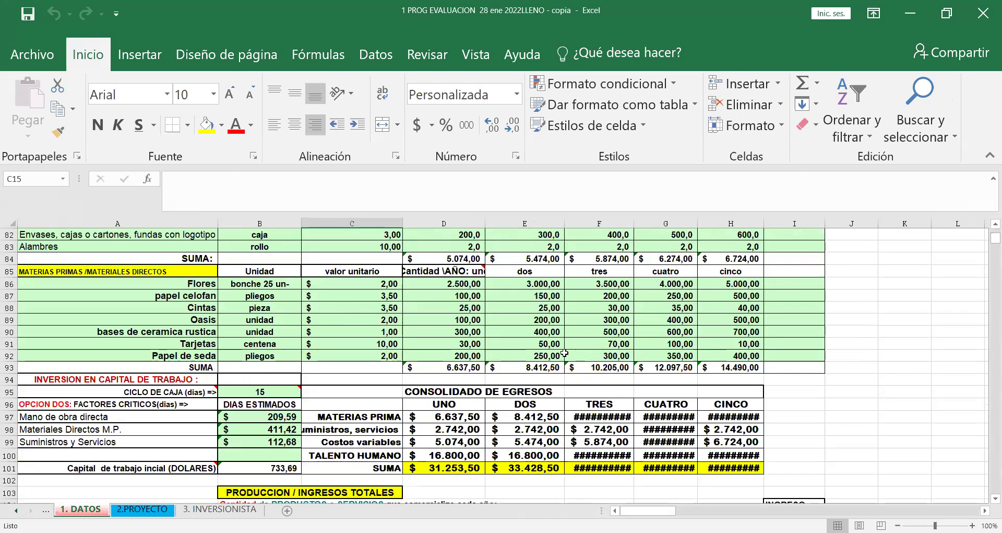
click(130, 512)
scroll(586, 326, up, 3)
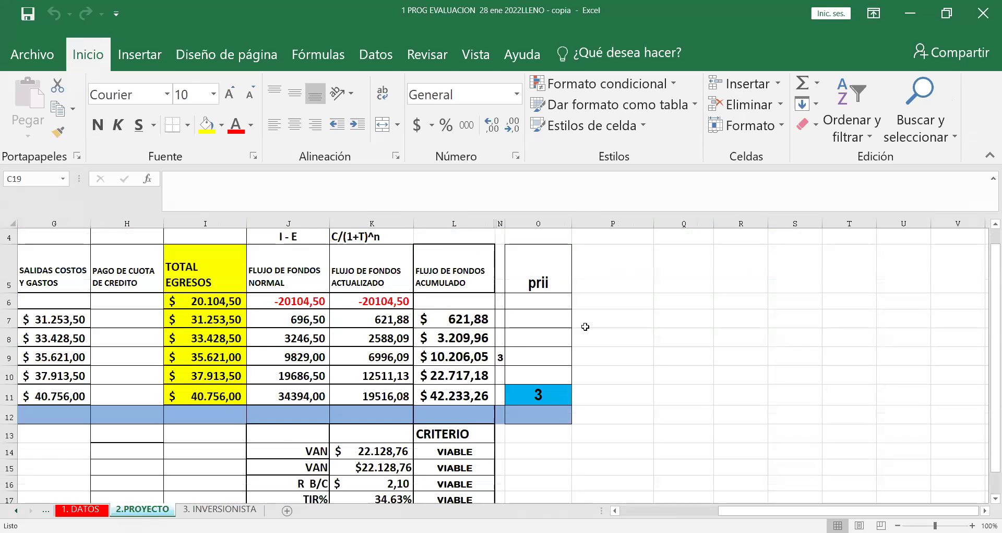
scroll(586, 326, up, 1)
scroll(610, 306, down, 1)
scroll(610, 304, up, 1)
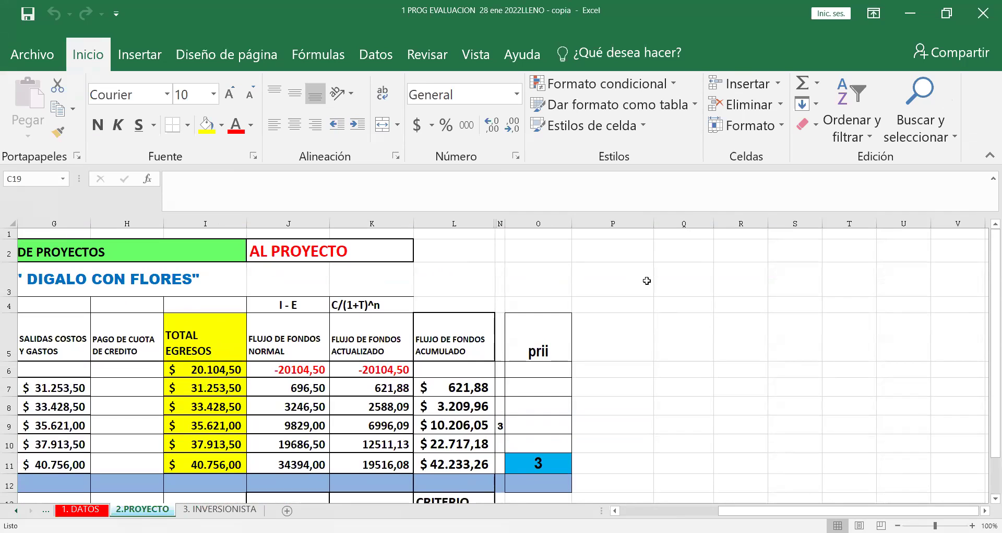
Enter a run of "<" characters in cell C19 of the project sheet.
text(<<)
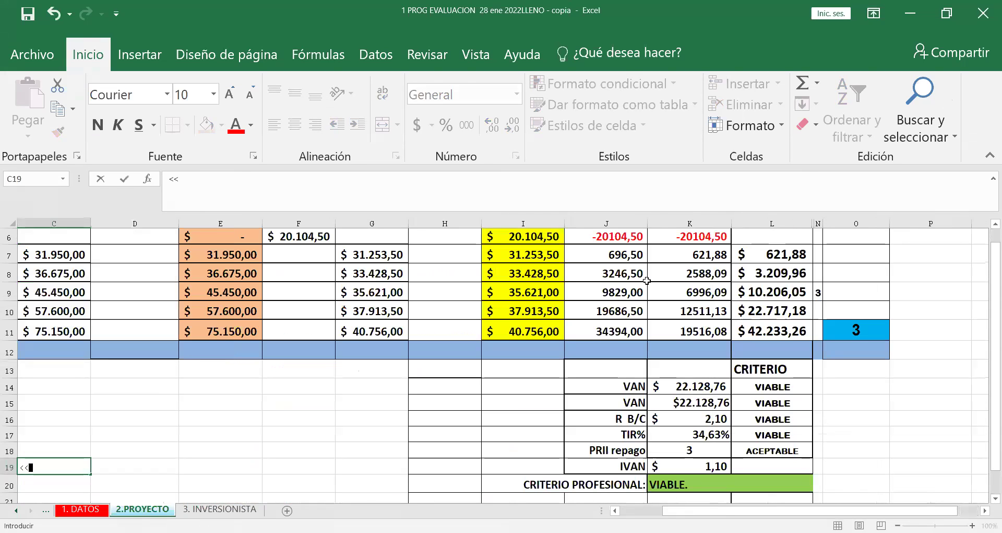
text(<<<<<<<<<<<<<<<<<<<<<<<<)
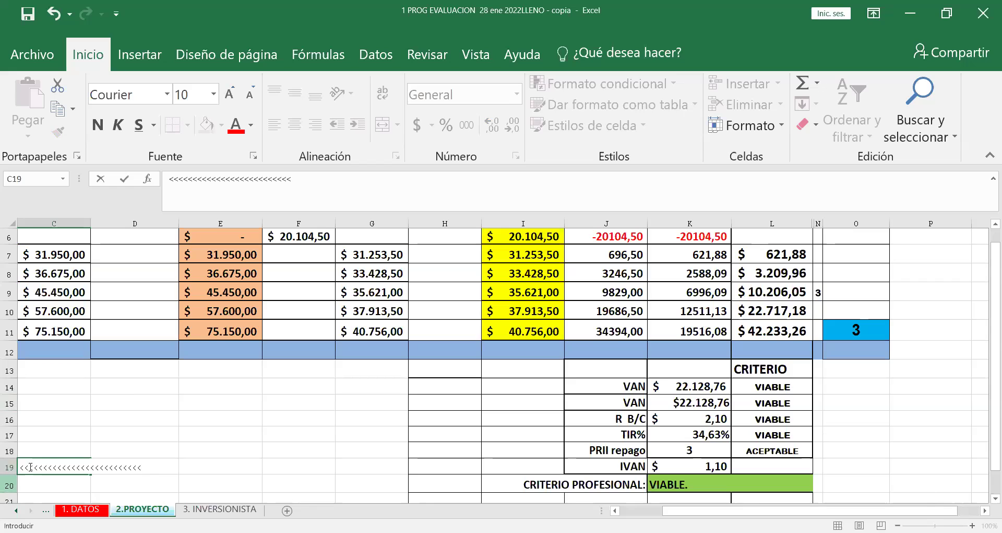
click(128, 381)
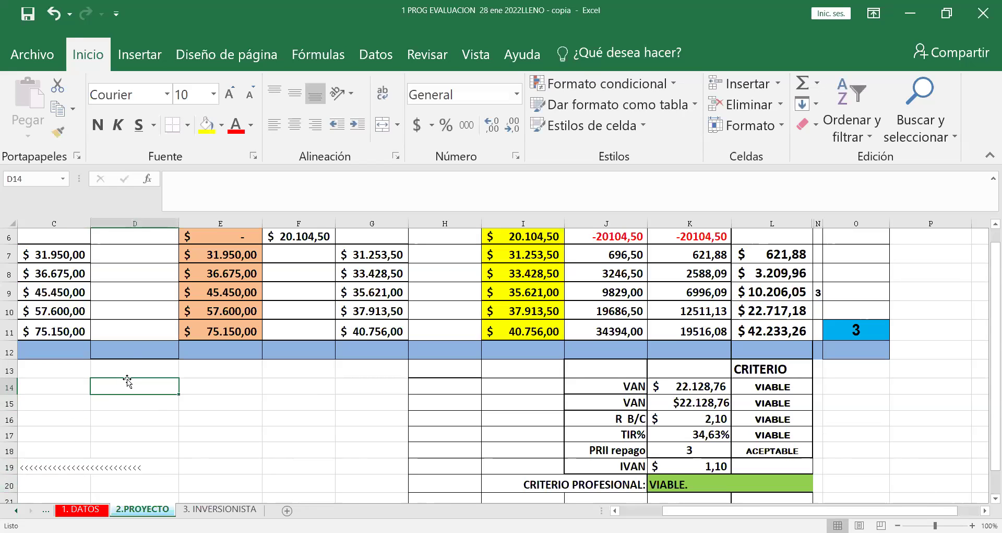
Return to cell A1 at the start of the project evaluation sheet.
key(Home)
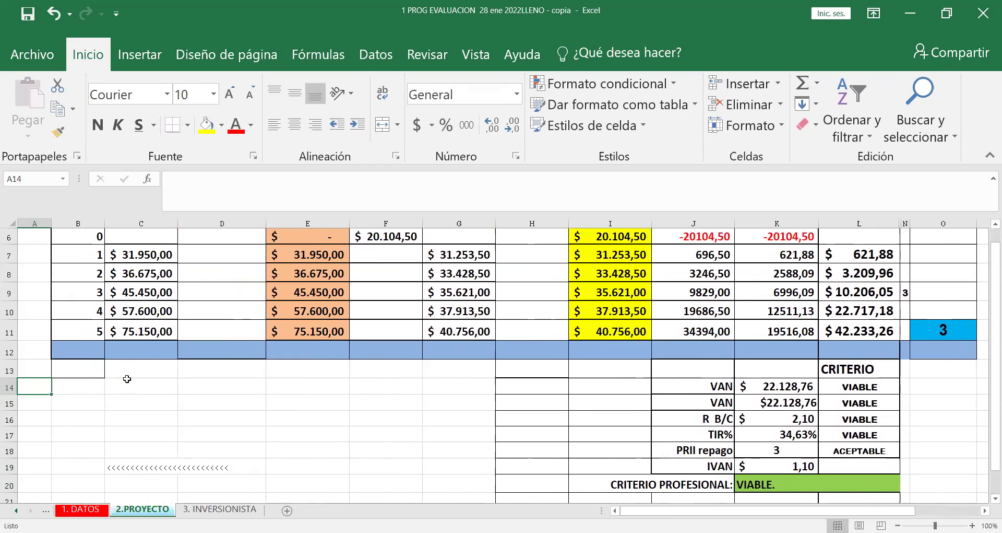
key(Up)
key(Up)
key(Up)
key(Up)
key(Up)
key(Up)
key(Up)
key(Up)
key(Up)
key(Up)
key(Up)
key(Up)
key(Up)
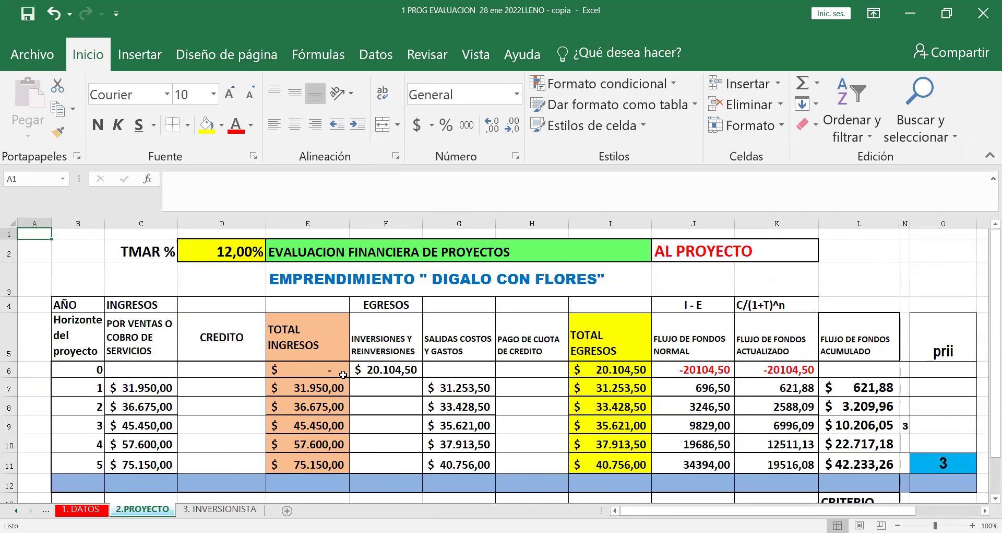
Examine the project's income, expense and cash-flow columns together with the VAN, R B/C, TIR, PRII and IVAN criteria.
scroll(294, 363, down, 1)
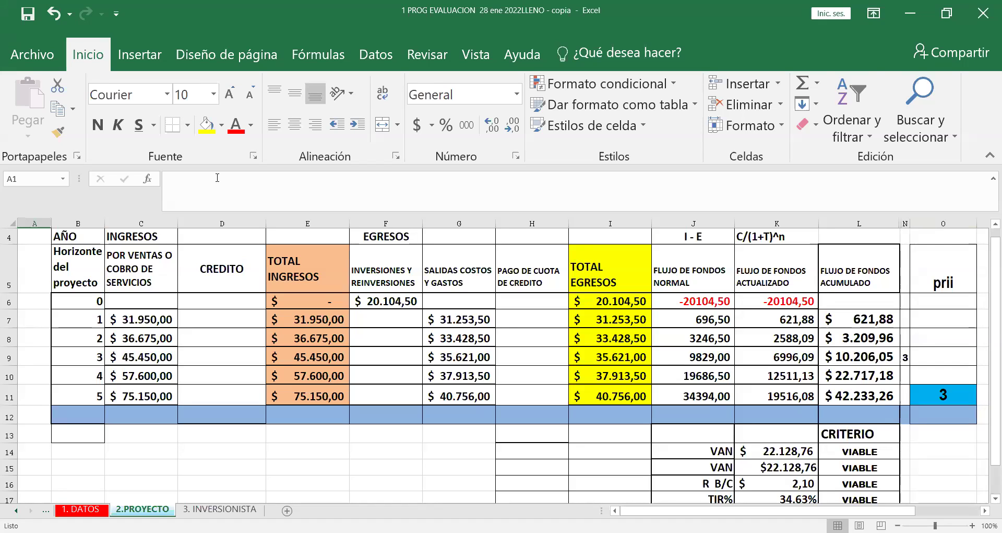
click(200, 231)
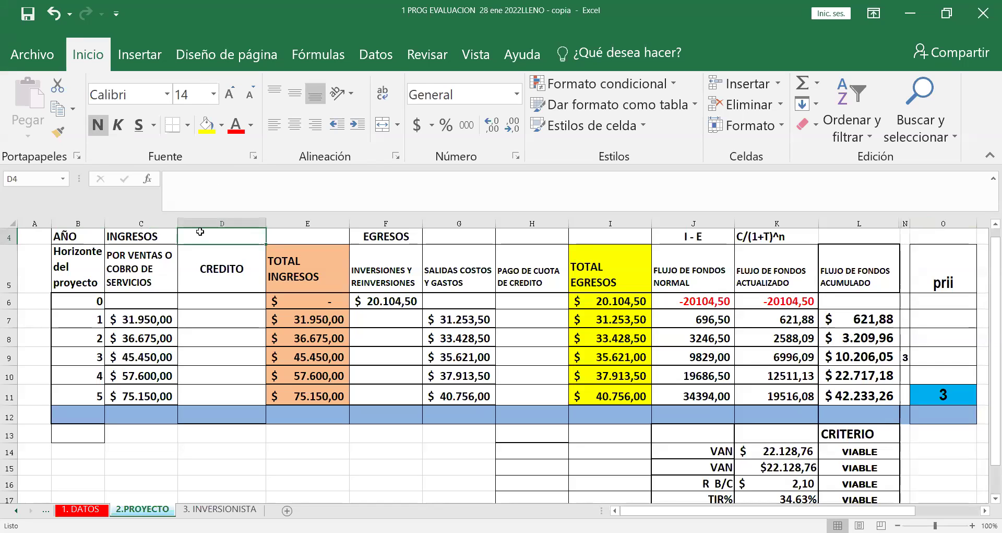
key(Home)
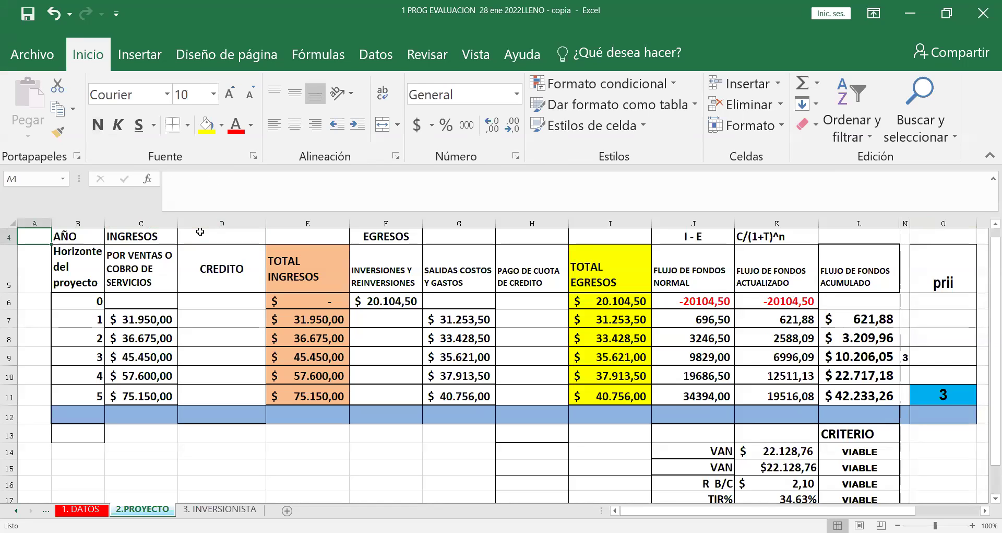
key(ctrl+Home)
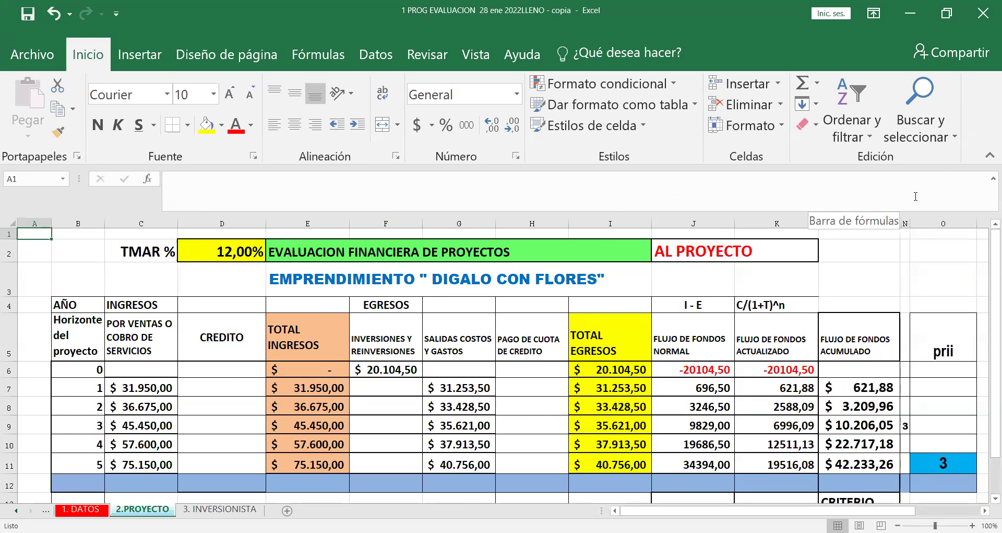
scroll(949, 151, down, 1)
scroll(920, 239, down, 1)
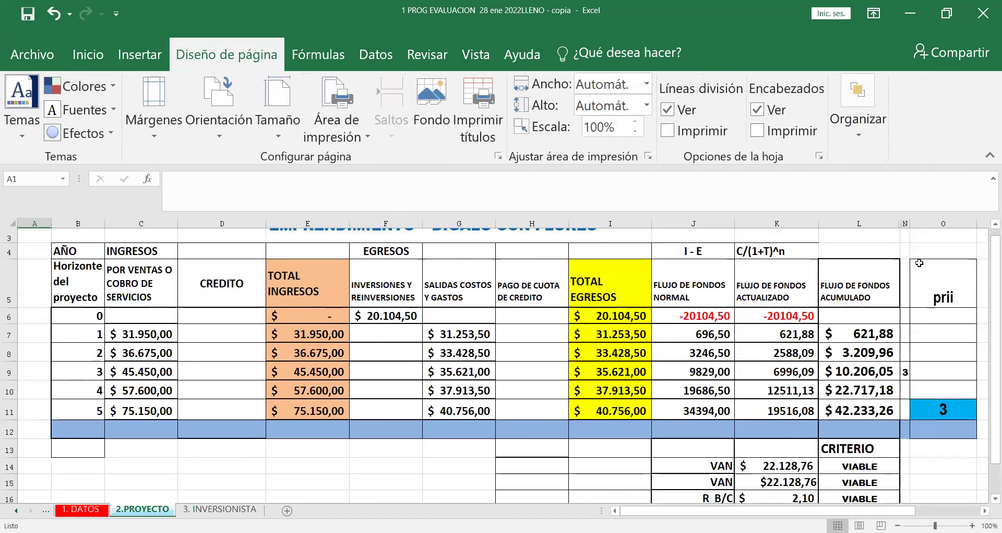
scroll(920, 258, down, 1)
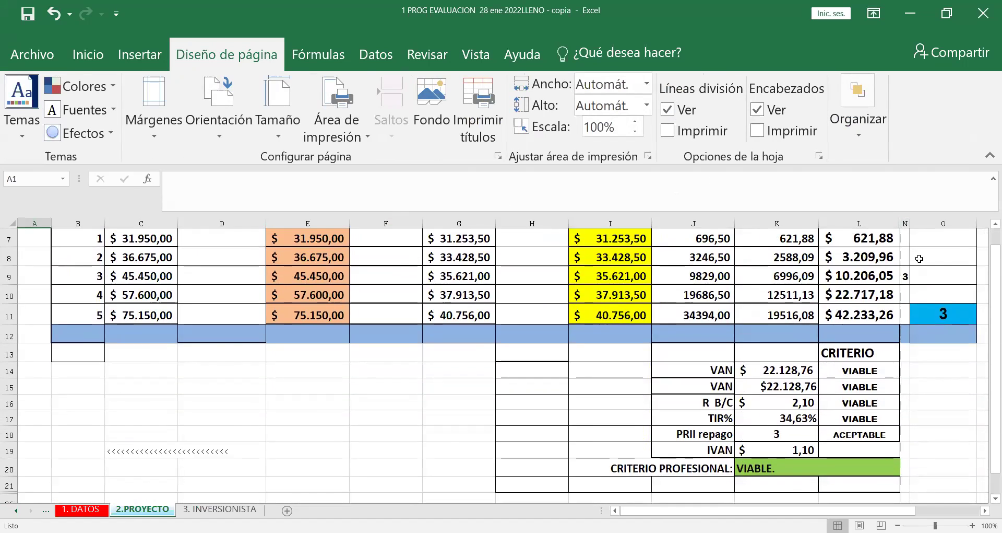
scroll(919, 259, up, 2)
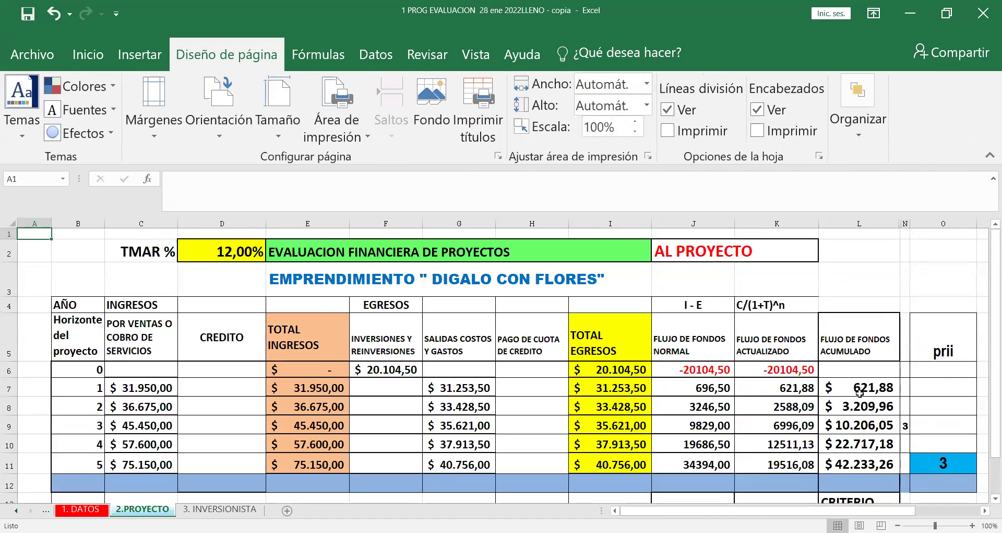
Clear the payback year in cell N9 and the prii value in cell O11.
scroll(929, 270, down, 1)
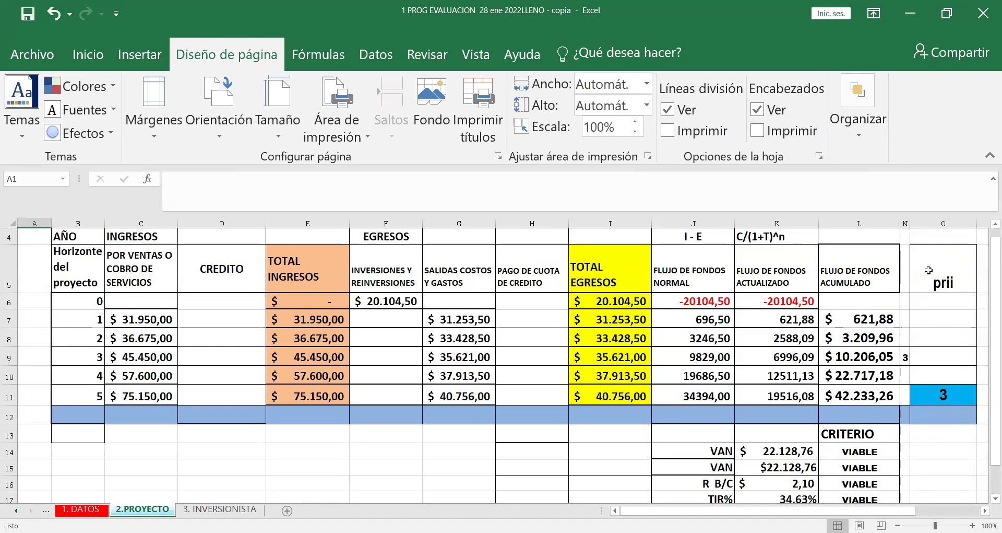
click(903, 355)
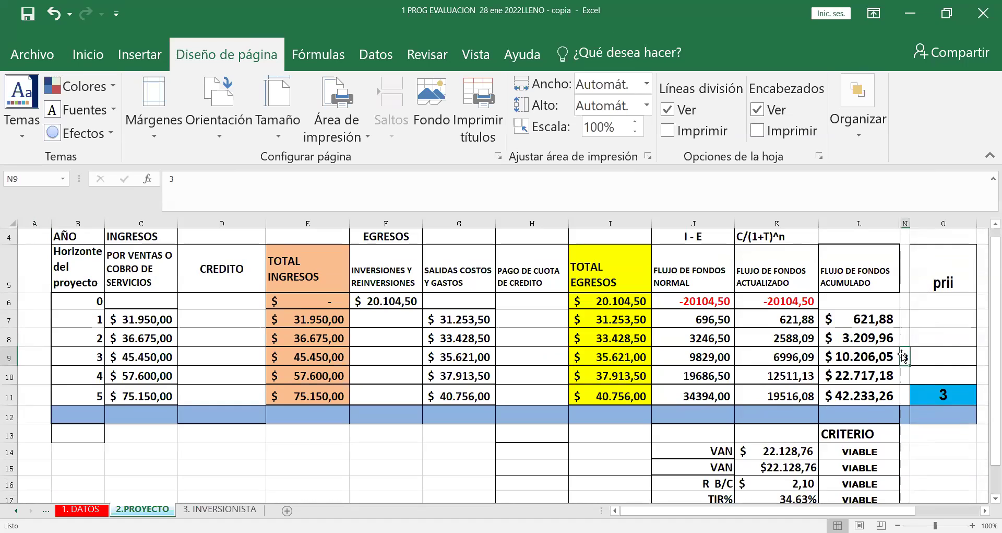
key(Delete)
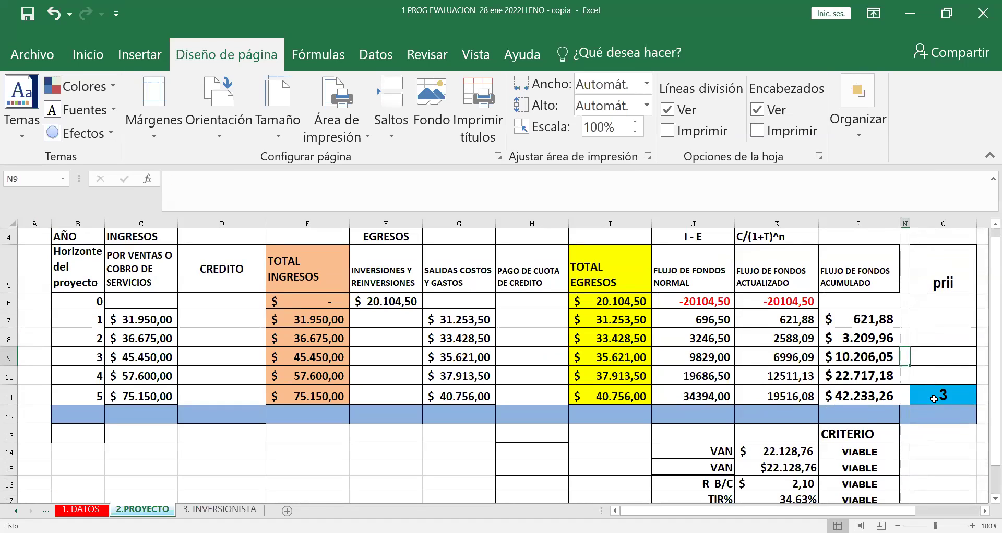
click(935, 398)
key(Delete)
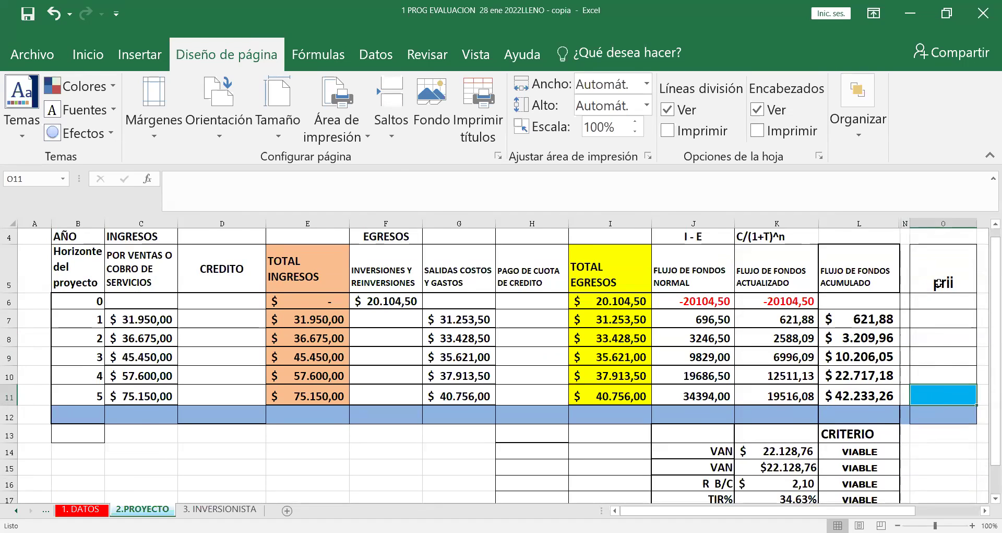
Enter 4 as the payback year in cell N10 and in the prii cell O11.
click(904, 376)
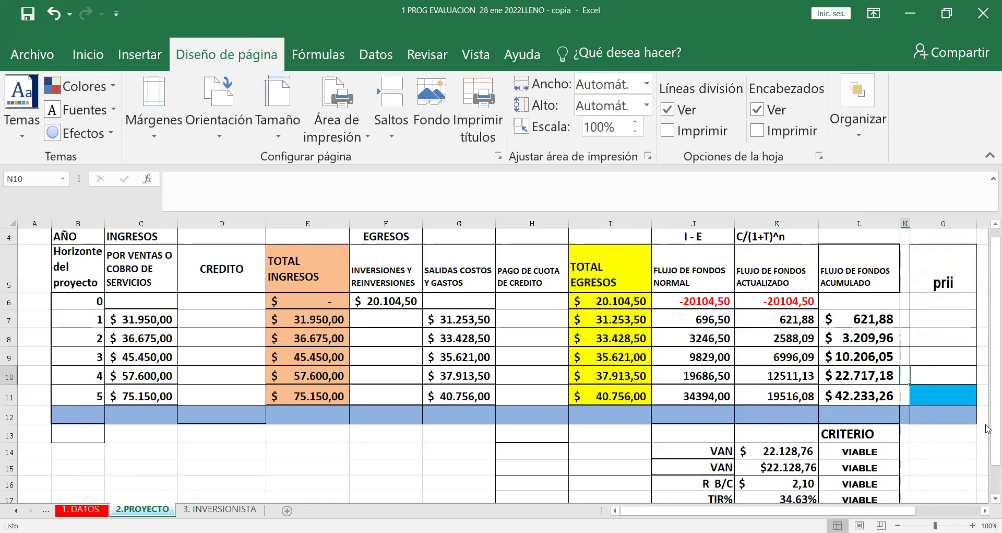
text(4)
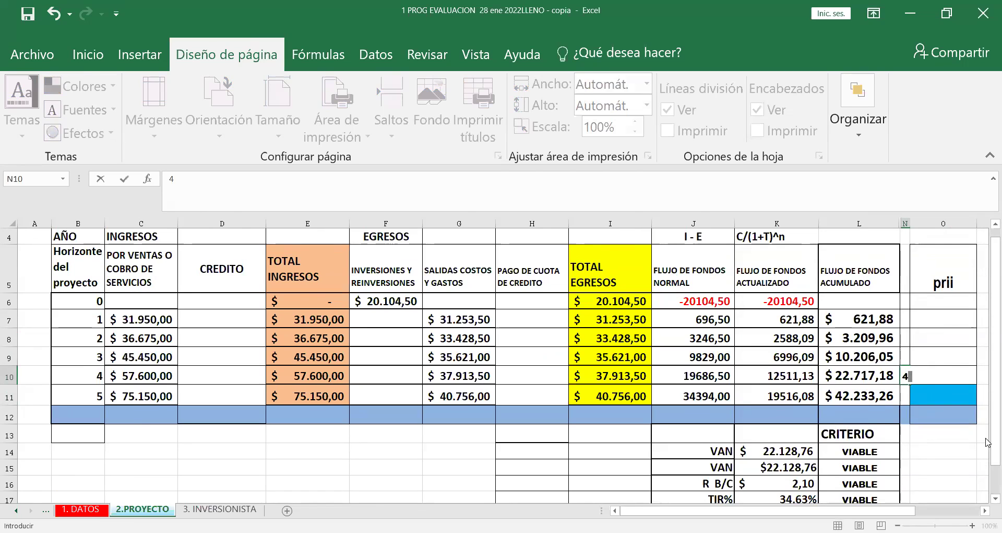
click(937, 398)
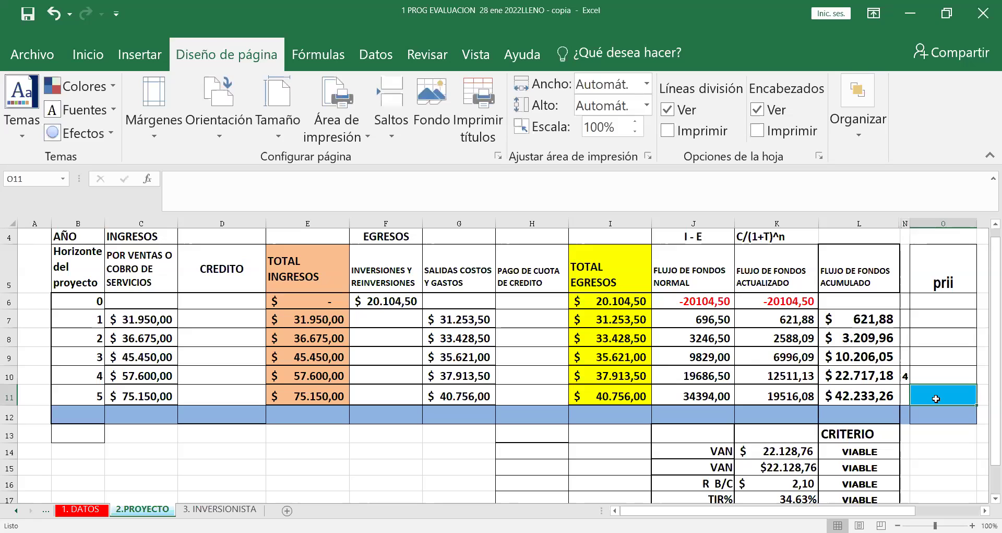
text(4)
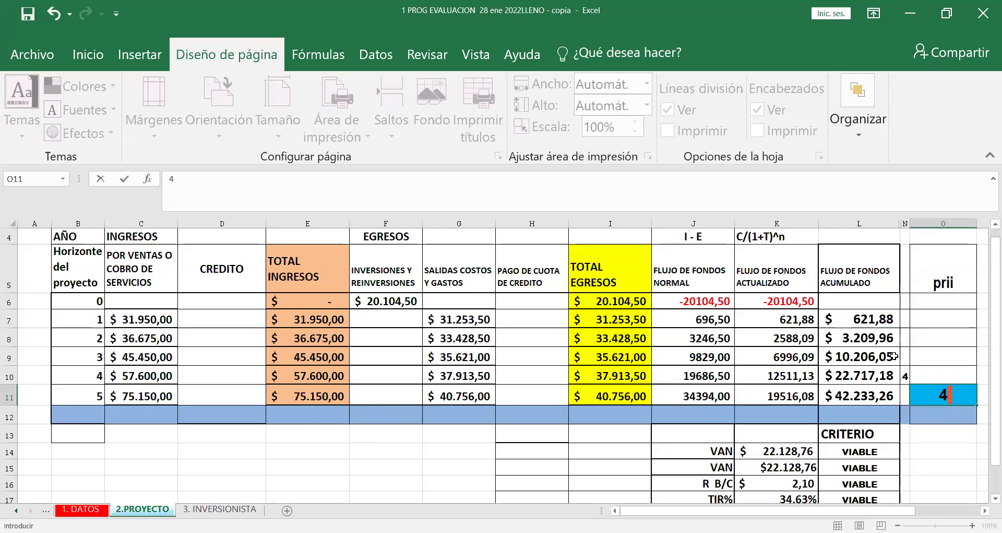
scroll(920, 410, down, 1)
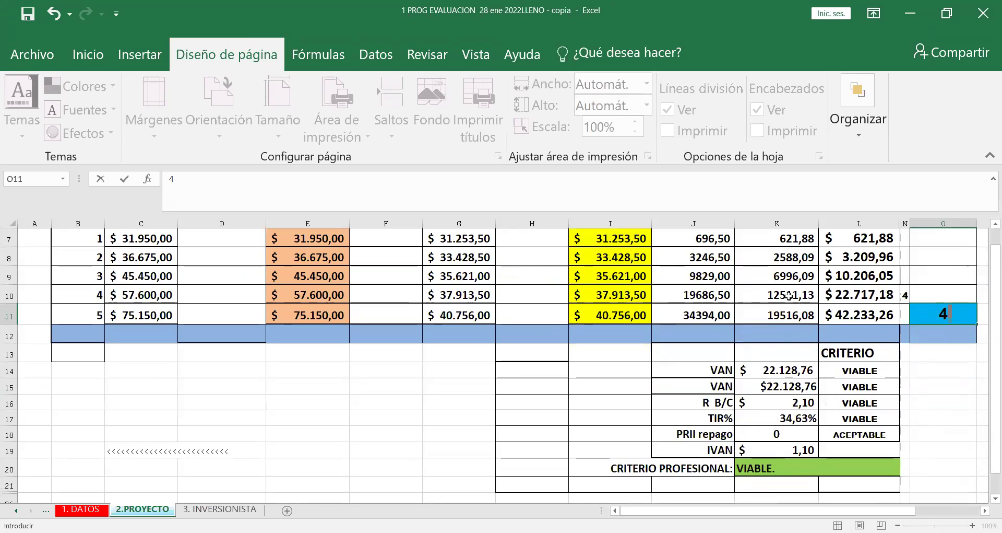
scroll(790, 297, up, 1)
scroll(789, 298, up, 1)
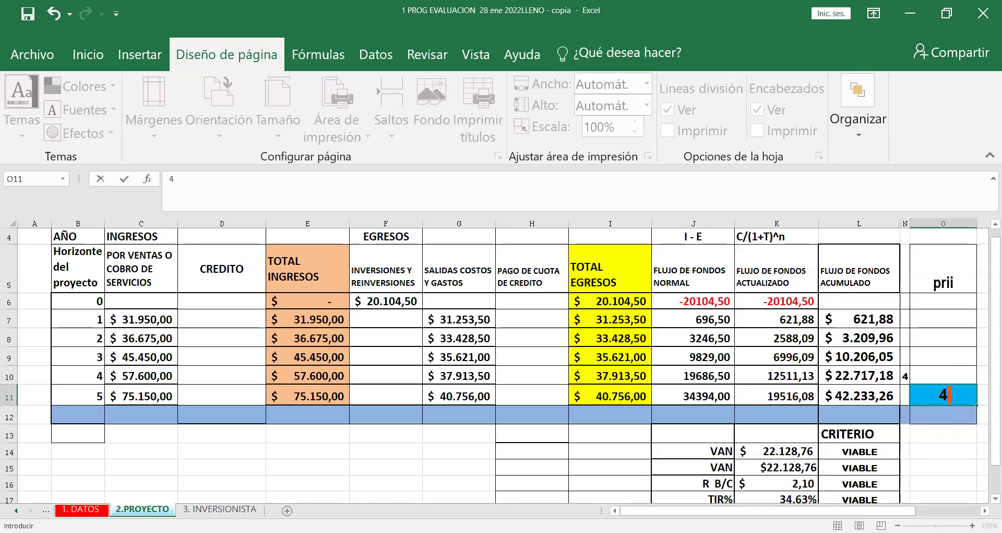
click(793, 467)
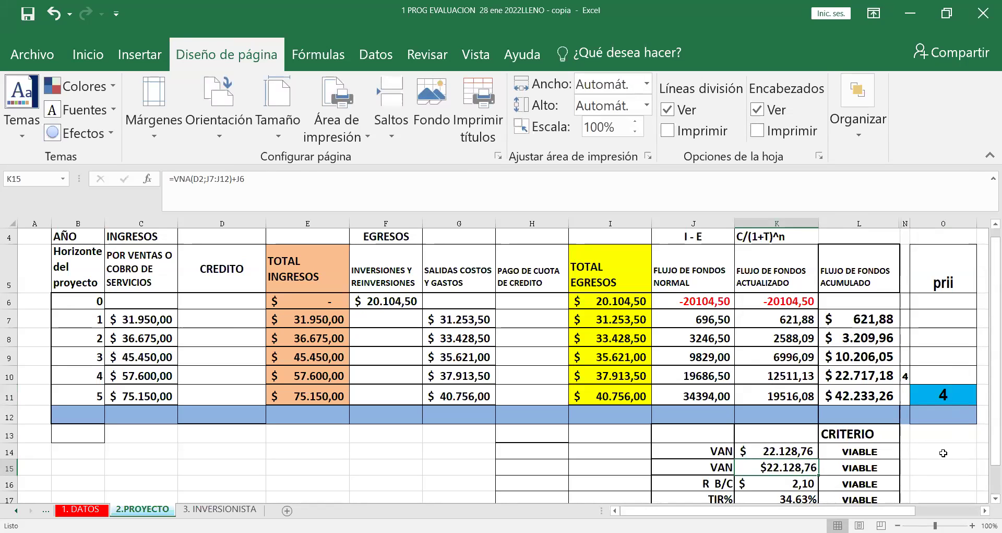
Link the TMAR rate in cell D2 to the TIR result in cell K17.
scroll(931, 454, down, 1)
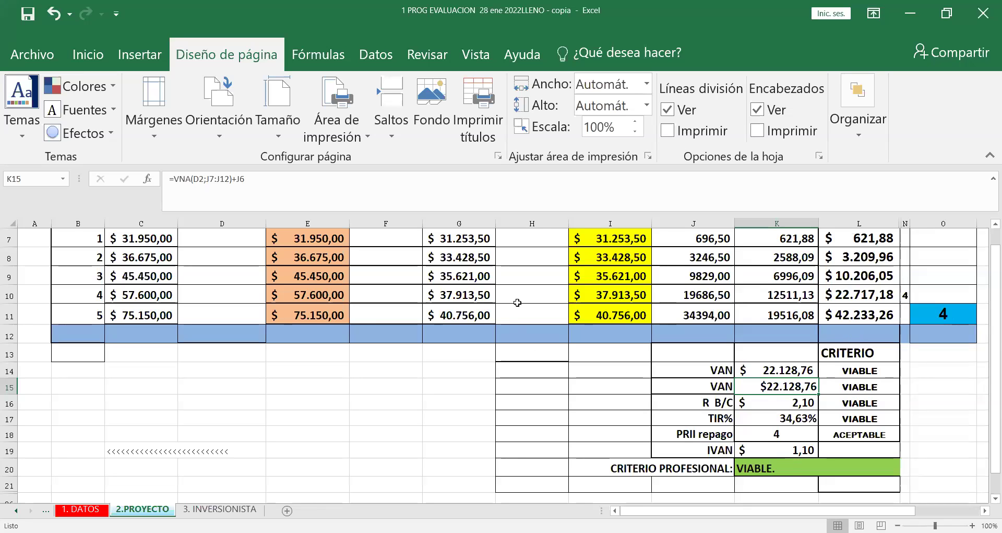
scroll(529, 275, up, 1)
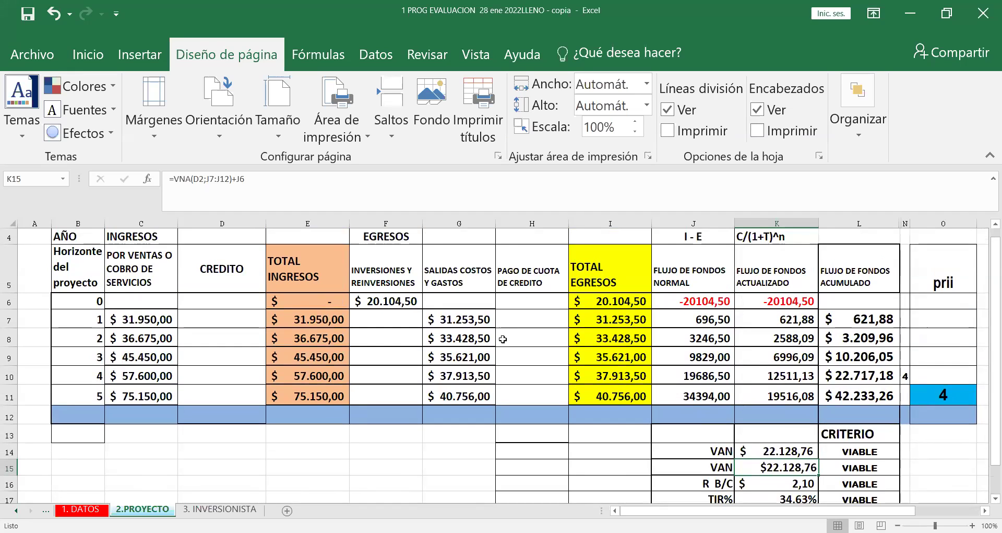
scroll(522, 337, down, 1)
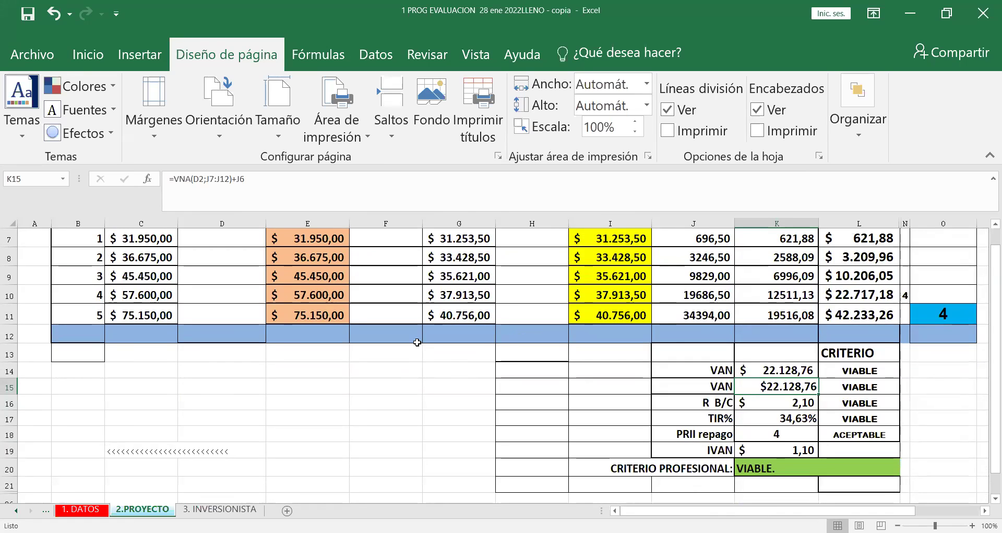
scroll(418, 341, up, 1)
scroll(418, 341, up, 1)
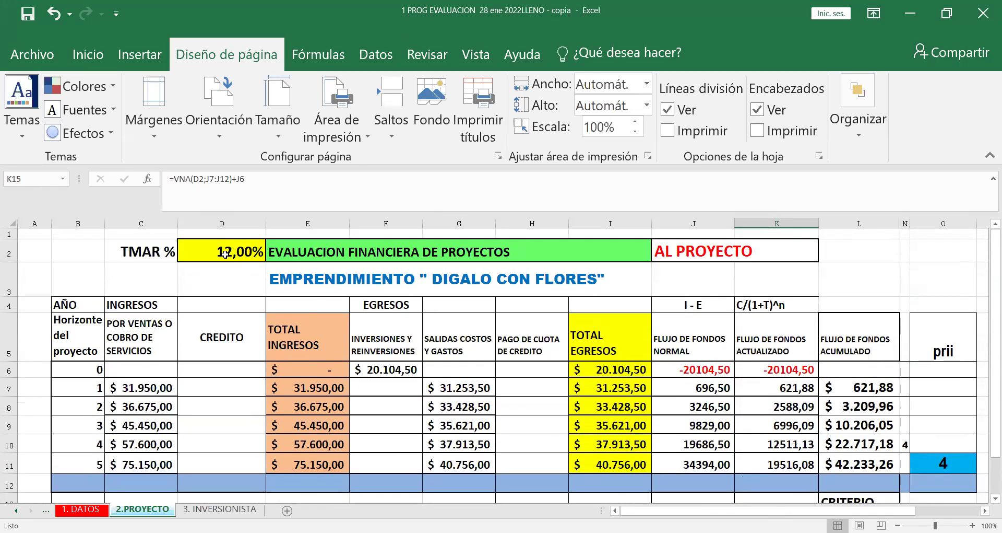
click(225, 250)
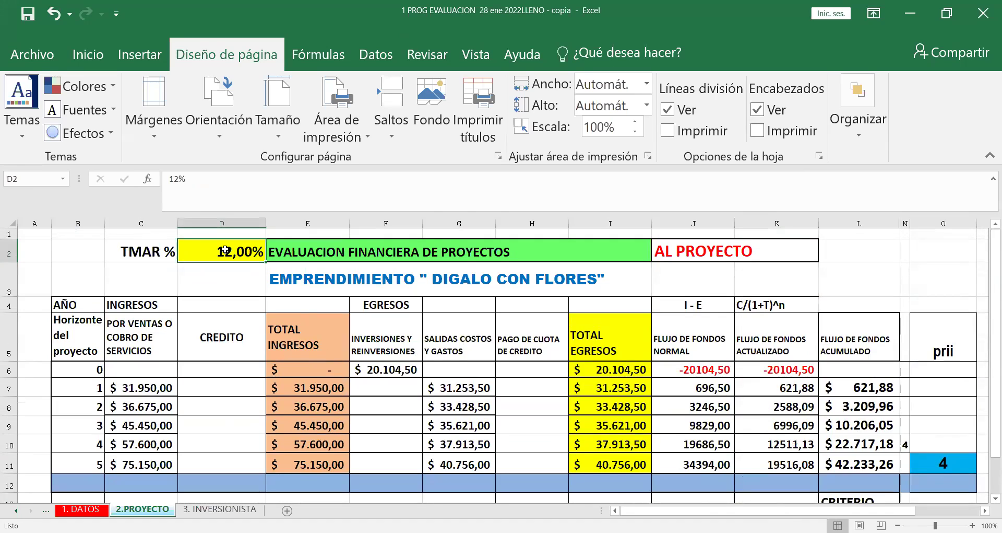
text(+)
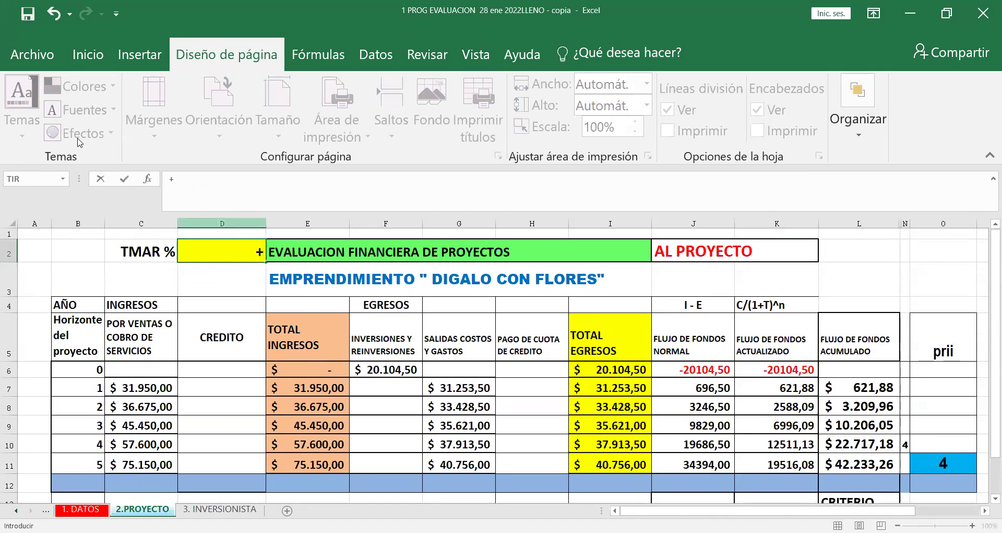
key(shift+Left)
scroll(509, 293, down, 2)
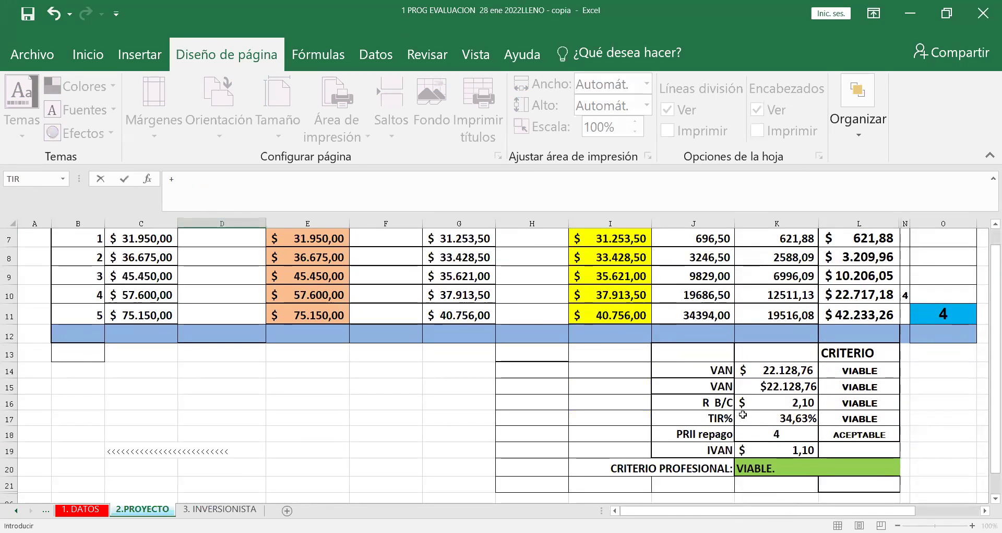
click(743, 414)
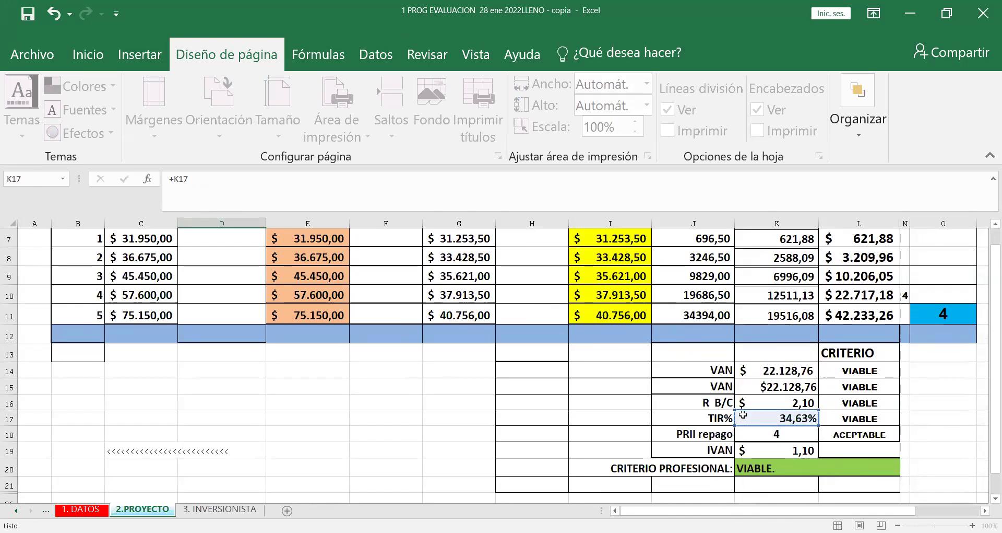
key(Return)
scroll(798, 371, down, 1)
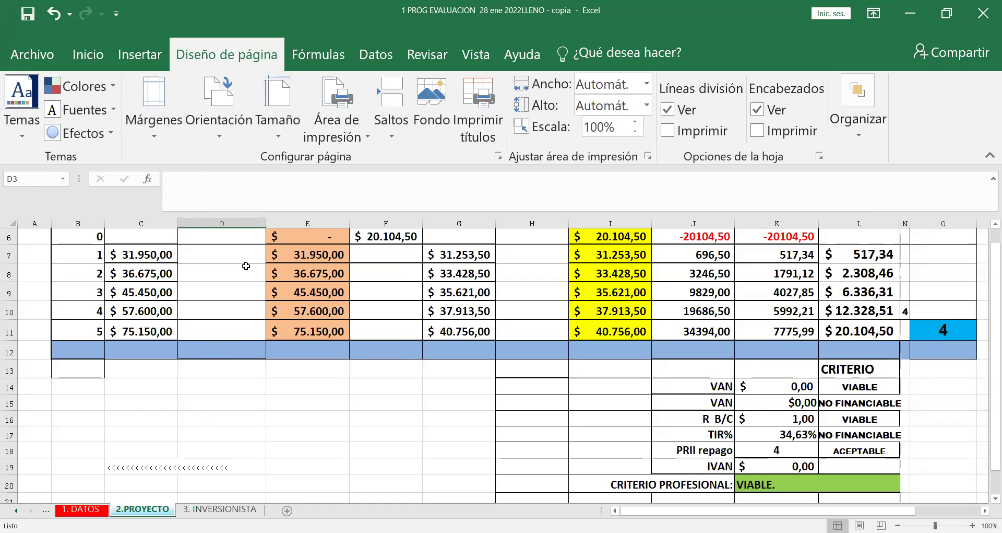
Set the TMAR rate in cell D2 back to a fixed 12%.
scroll(245, 266, up, 1)
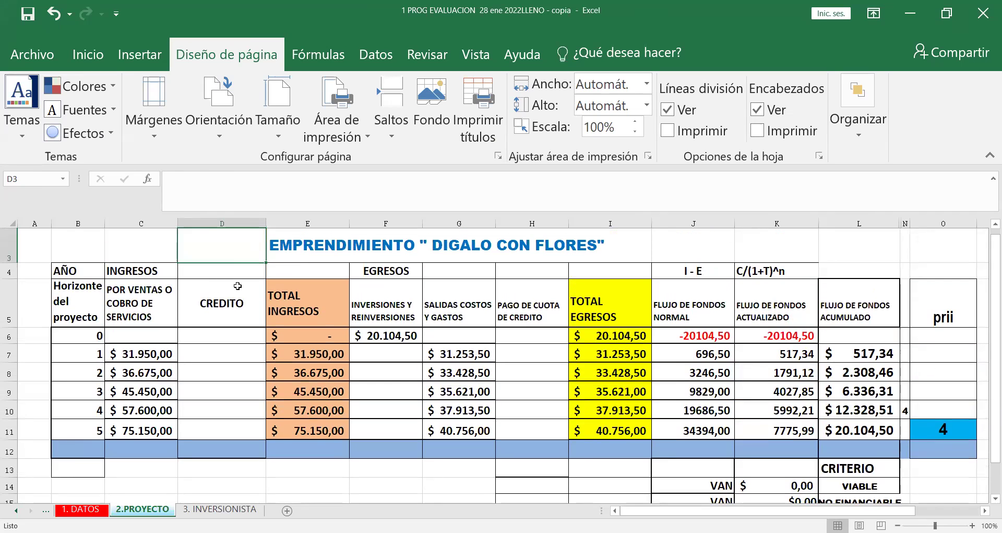
scroll(233, 270, up, 1)
click(210, 249)
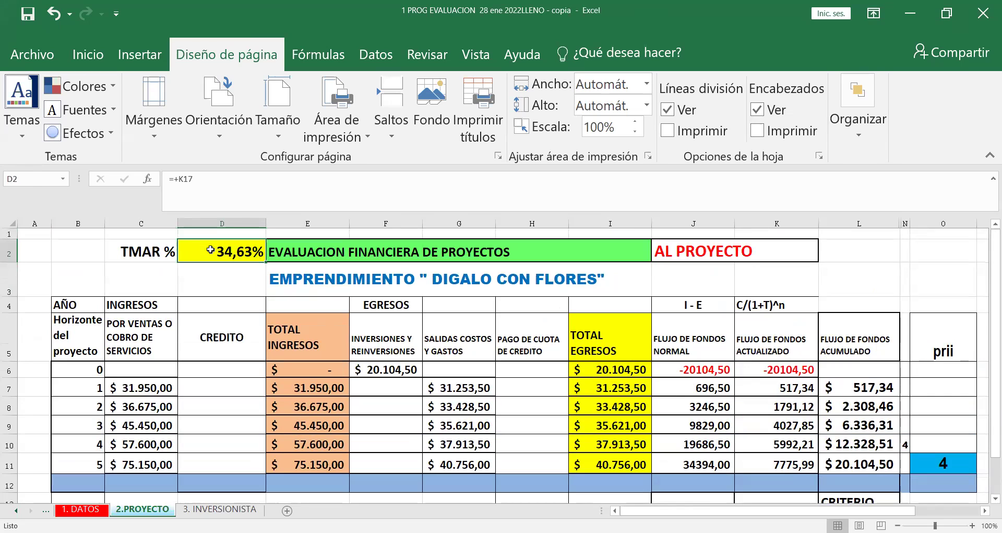
text(5)
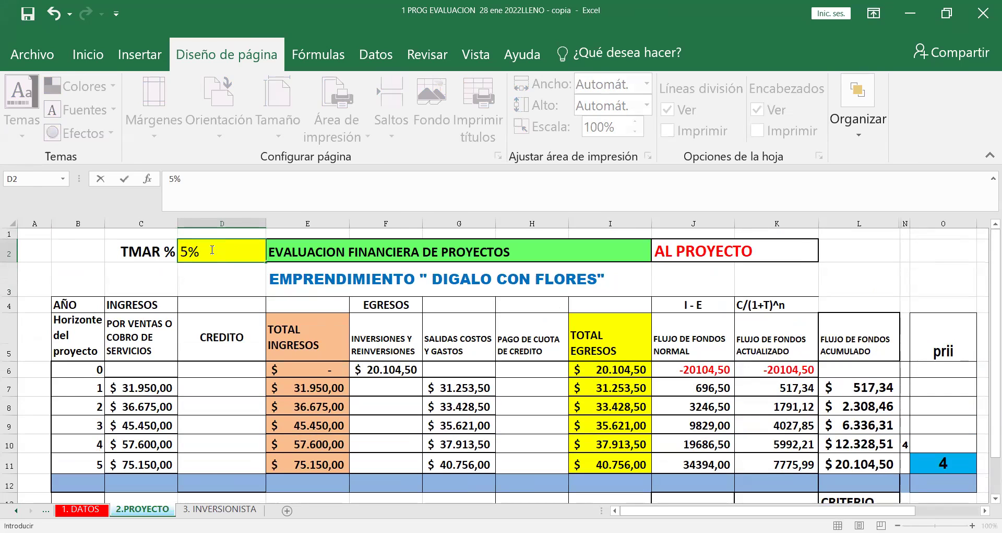
key(BackSpace)
text(12)
key(Return)
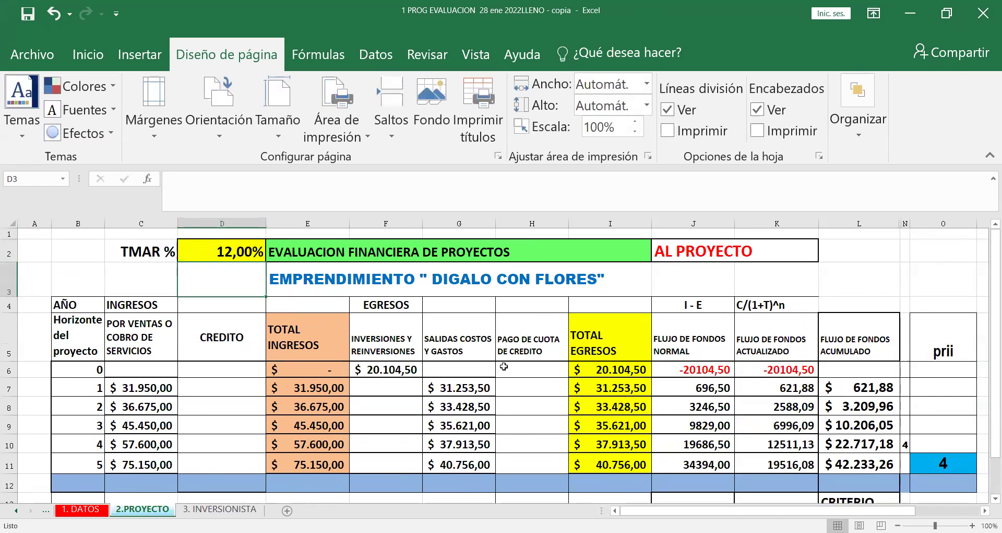
Clear both VAN formulas in cells K14 and K15 of the criteria table.
scroll(551, 387, down, 1)
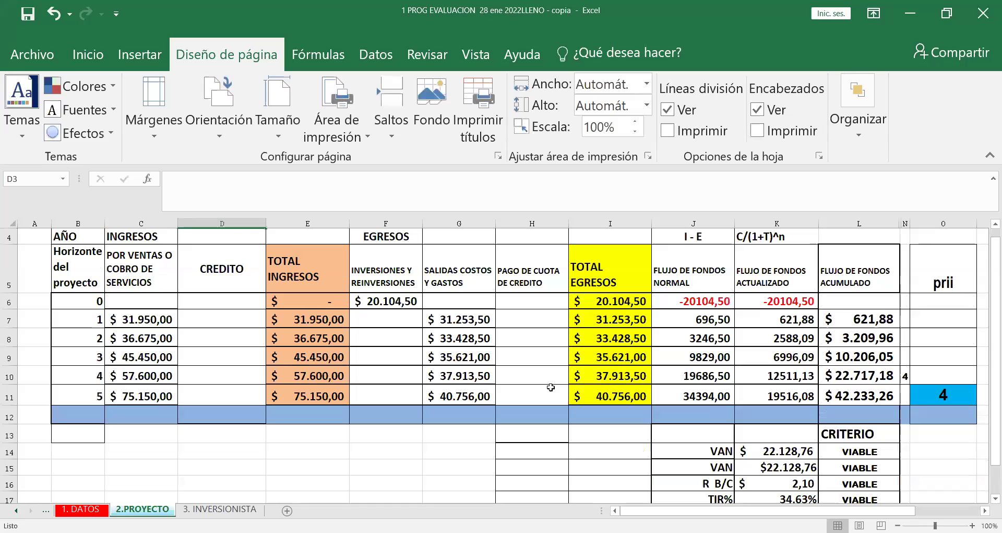
scroll(563, 398, down, 2)
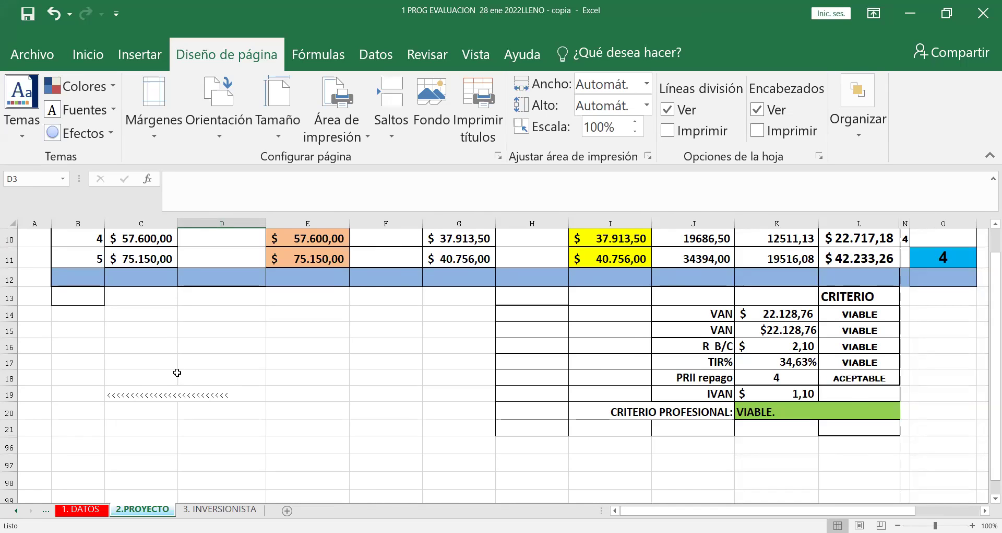
scroll(173, 381, up, 2)
scroll(177, 375, down, 1)
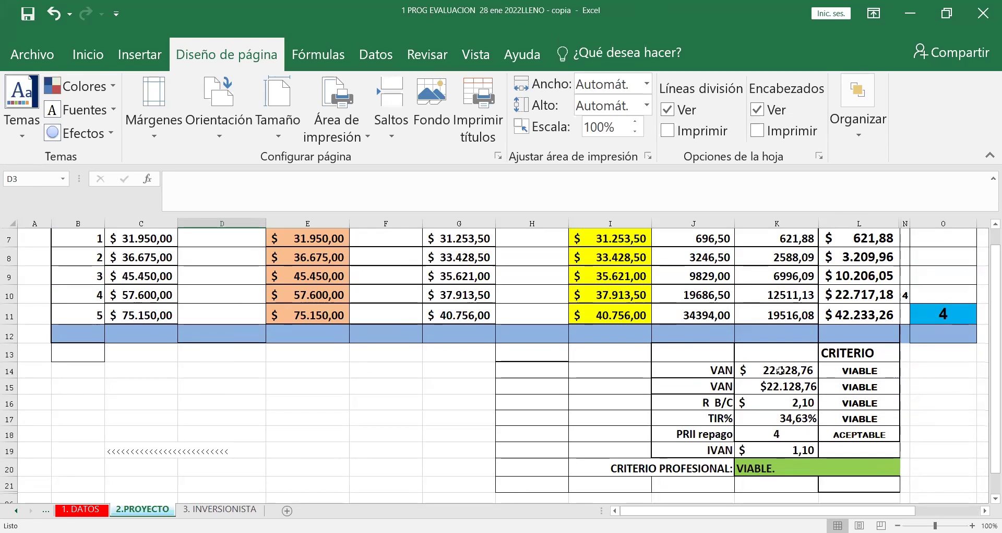
drag(776, 369, 782, 381)
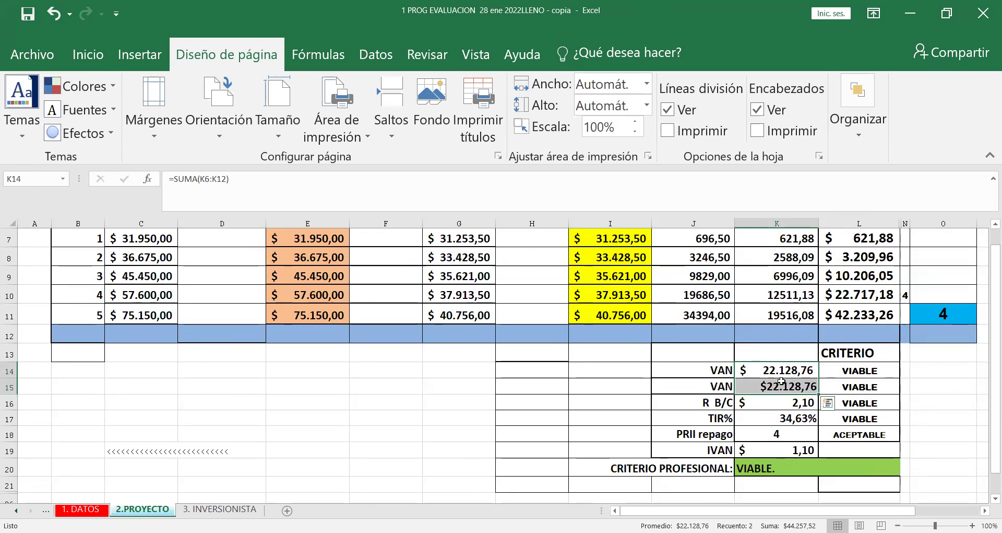
key(Delete)
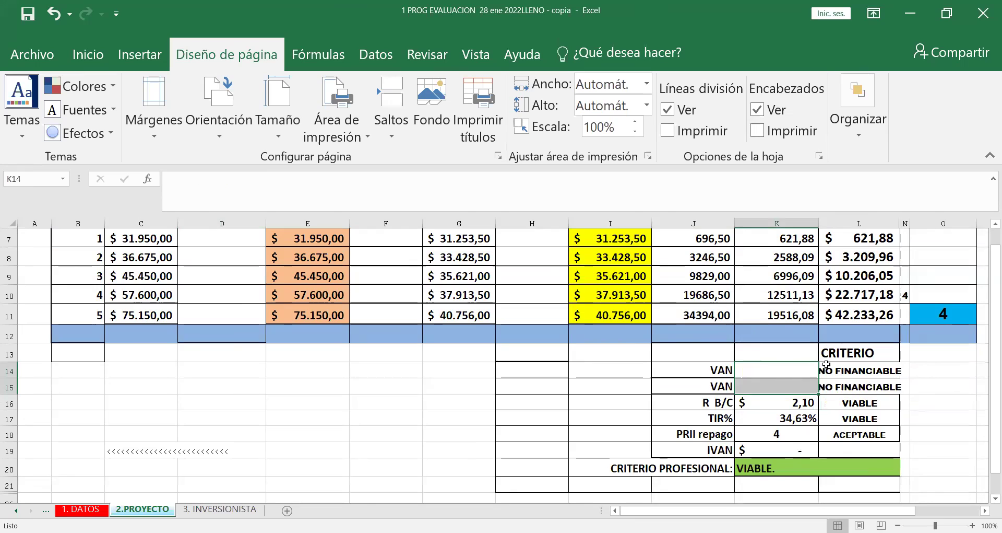
Calculate the first VAN in cell K14 as the sum of the discounted cash flows K6:K11.
click(760, 369)
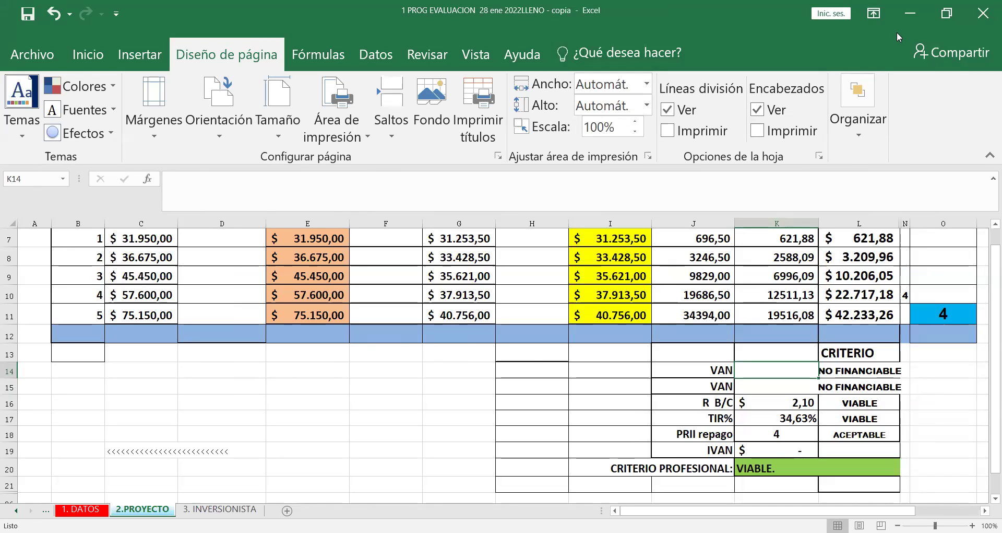
double_click(493, 36)
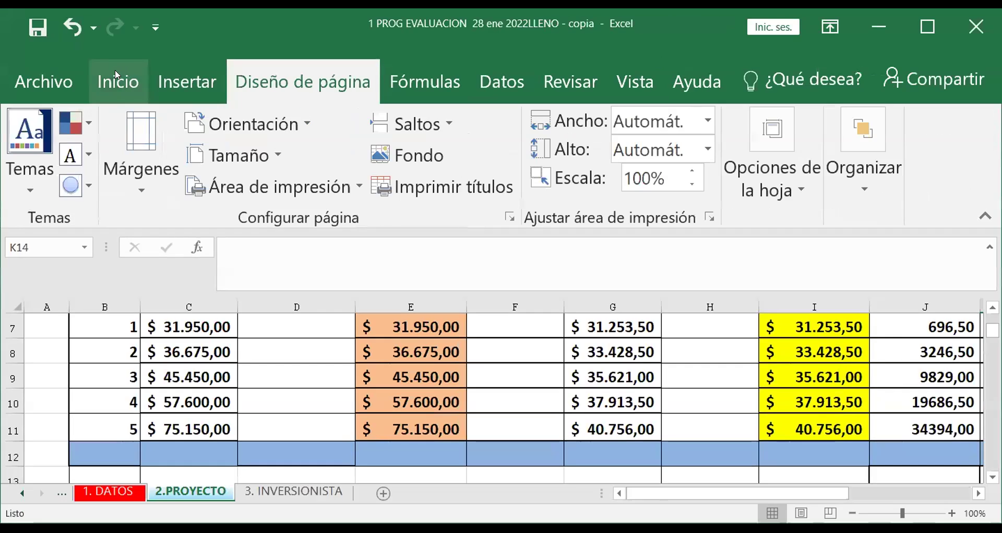
click(115, 79)
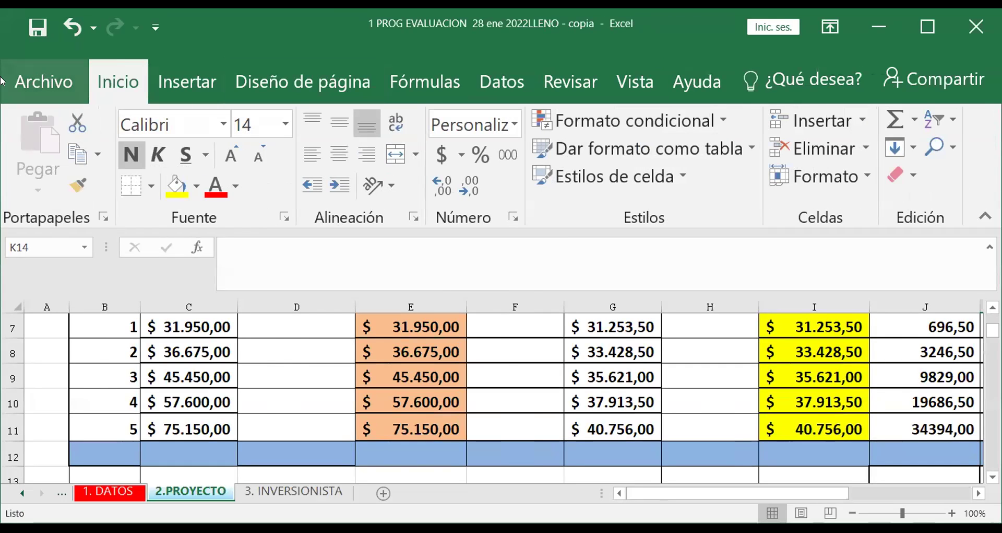
click(29, 80)
click(47, 57)
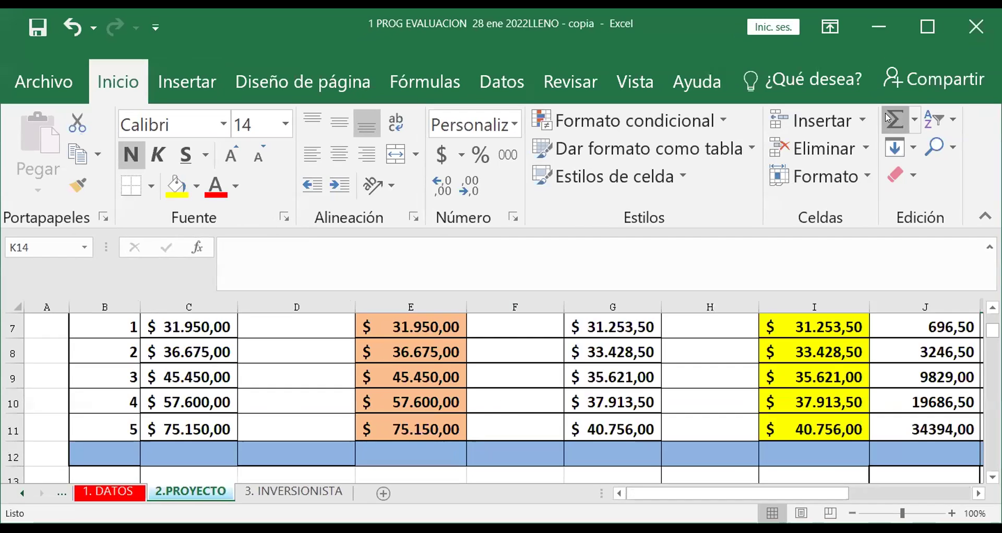
click(873, 122)
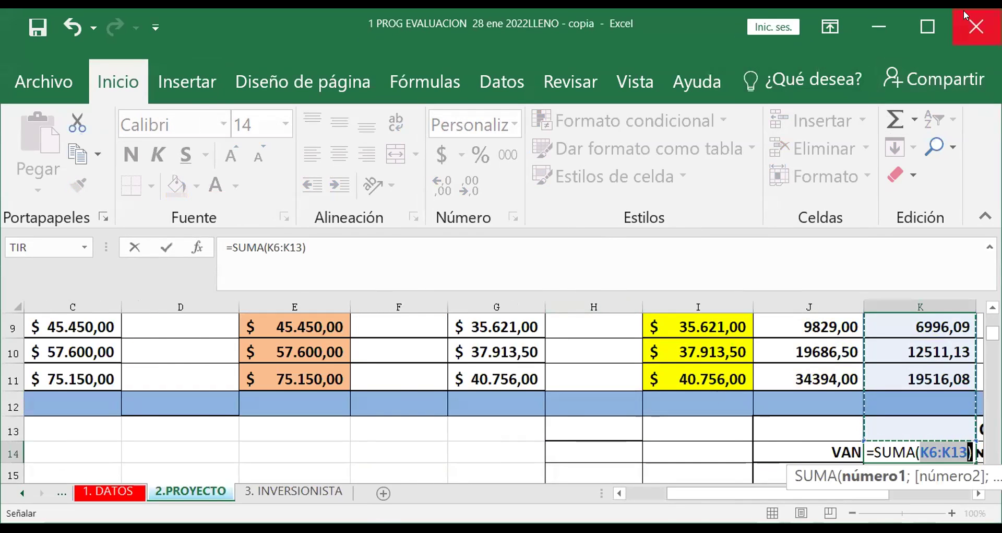
click(925, 30)
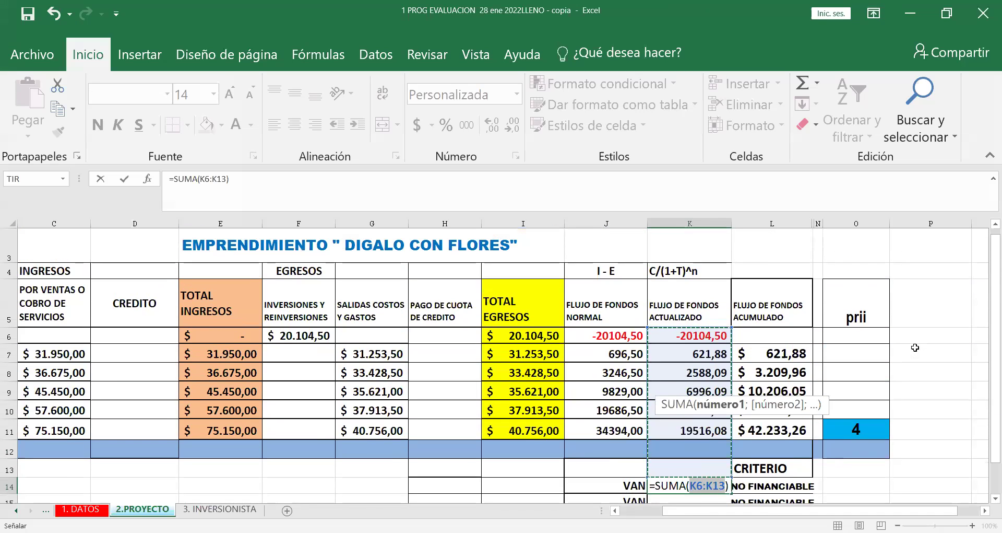
click(673, 336)
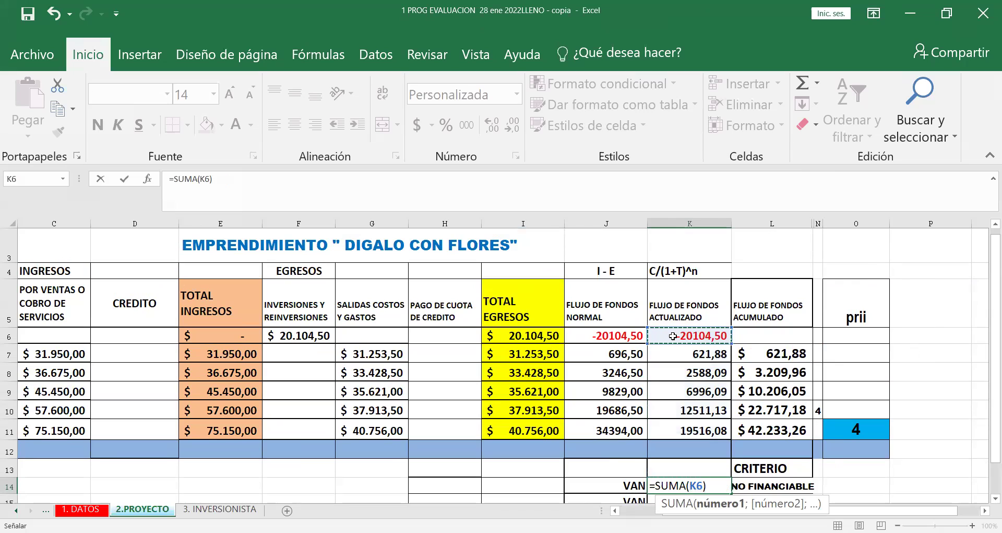
shift+click(671, 424)
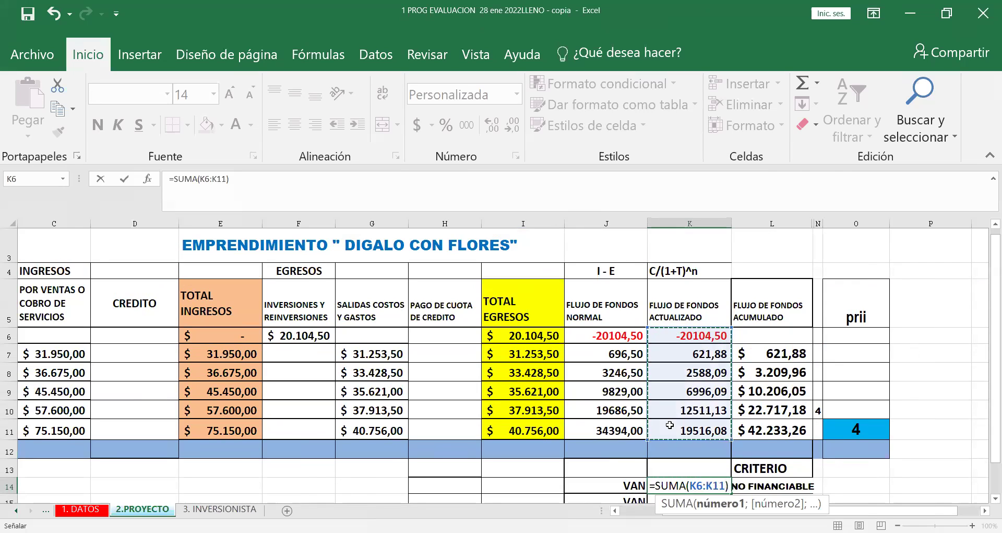
key(Return)
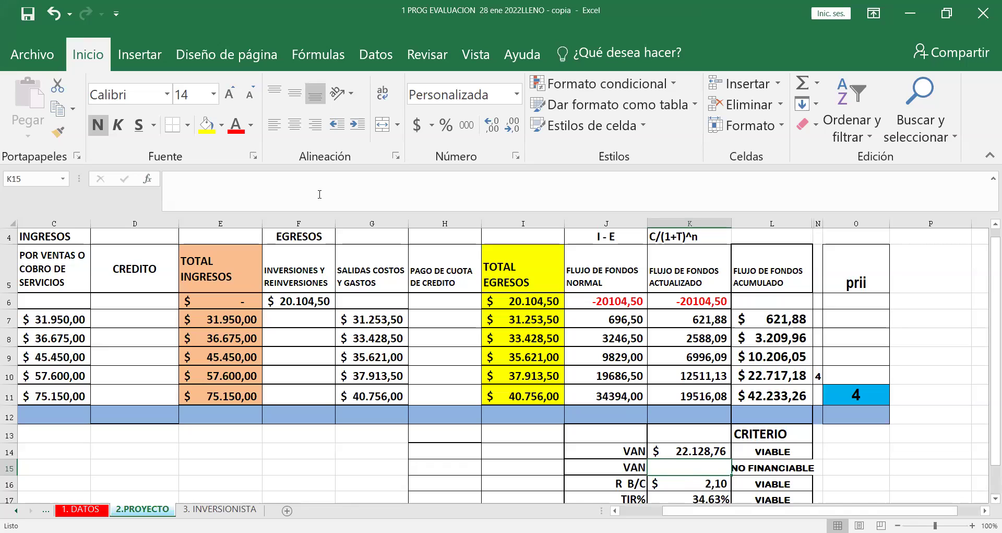
Try to insert the VNA function in cell K15 with TMAR cell D2 as the rate, and discard the incomplete formula.
click(147, 182)
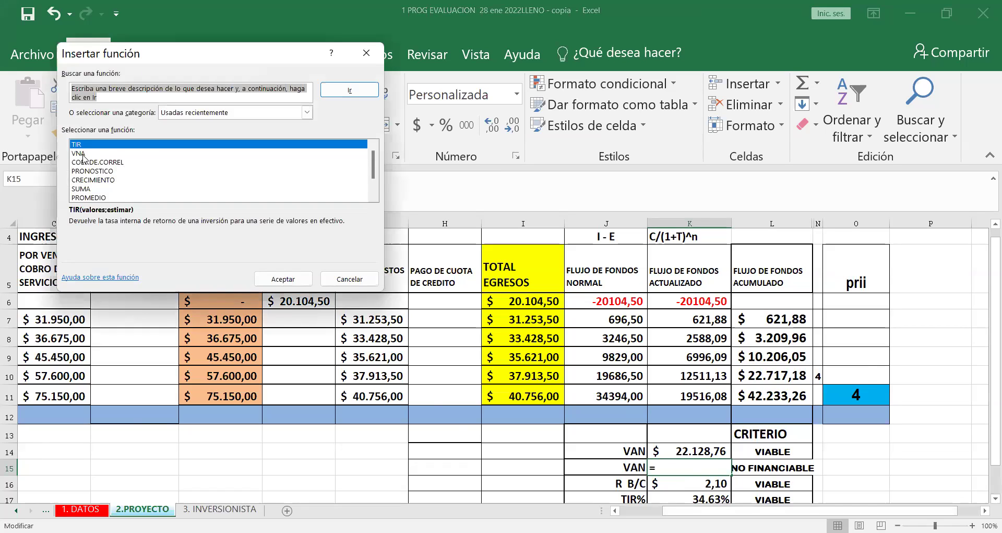
click(82, 154)
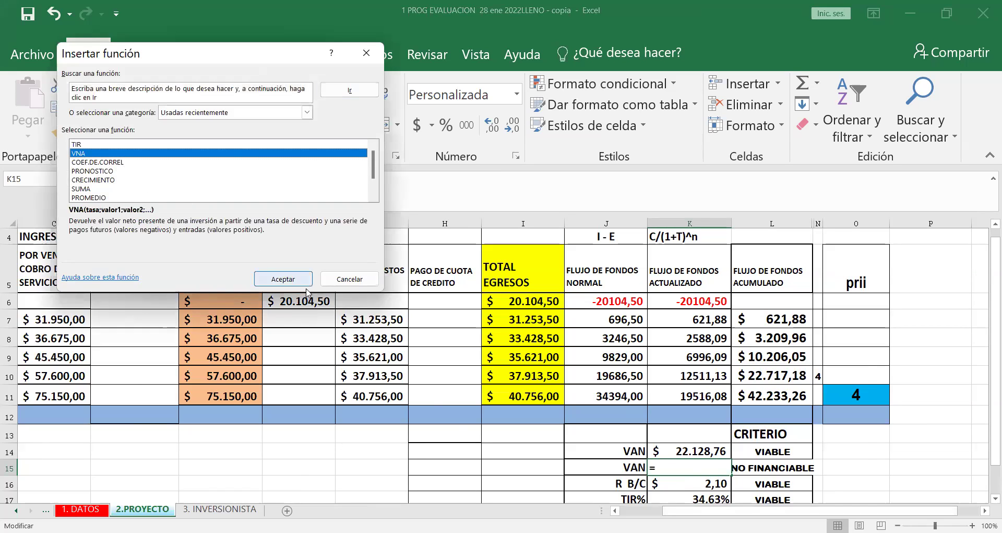
click(285, 282)
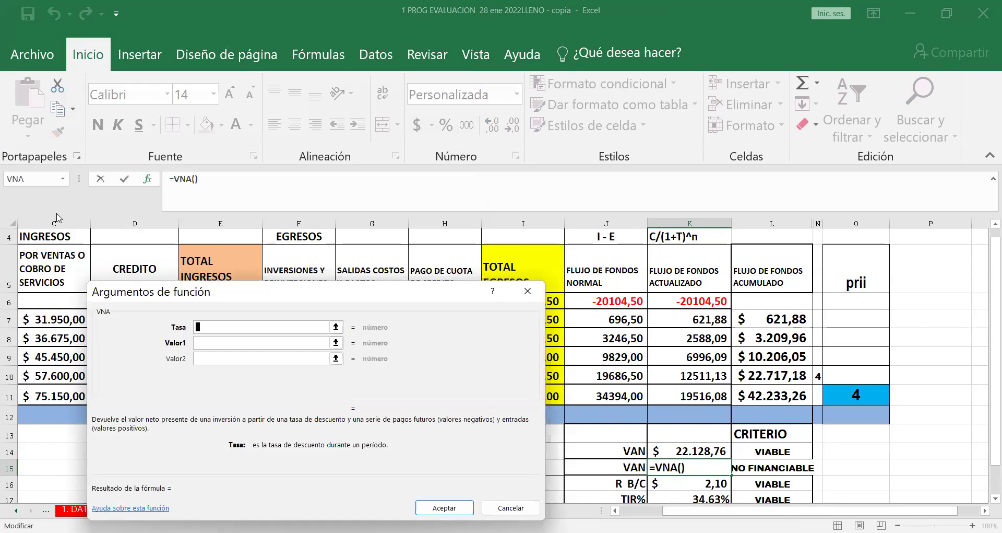
scroll(57, 217, up, 1)
click(130, 245)
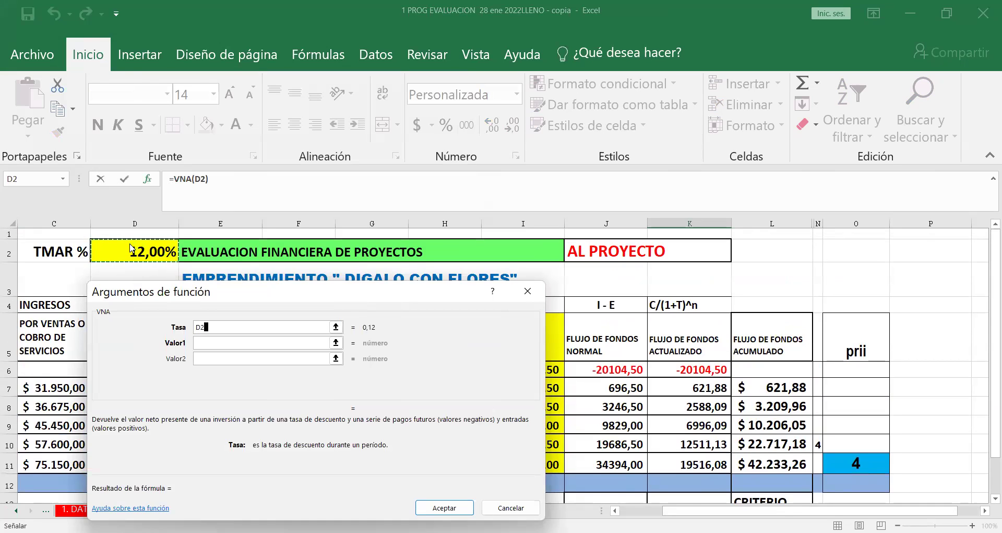
key(Return)
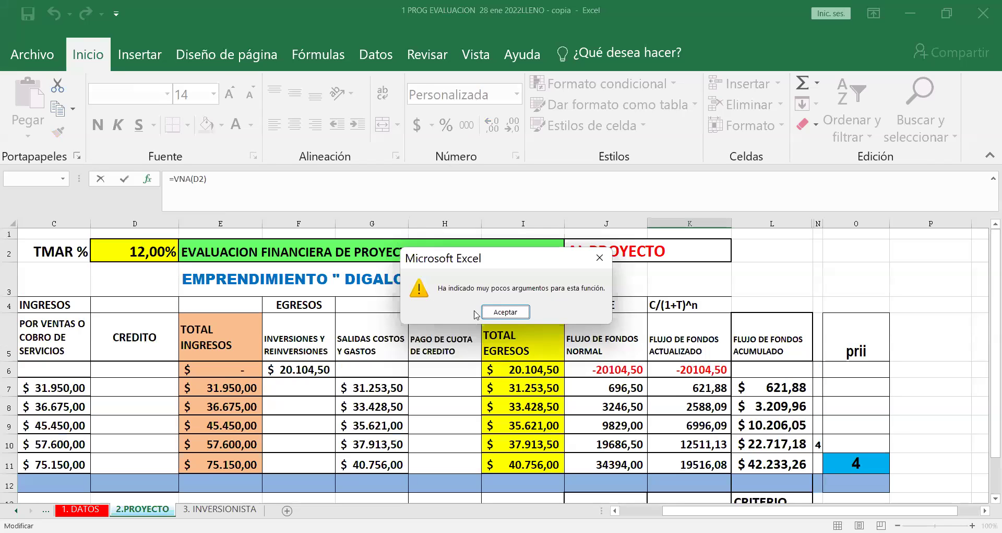
click(503, 311)
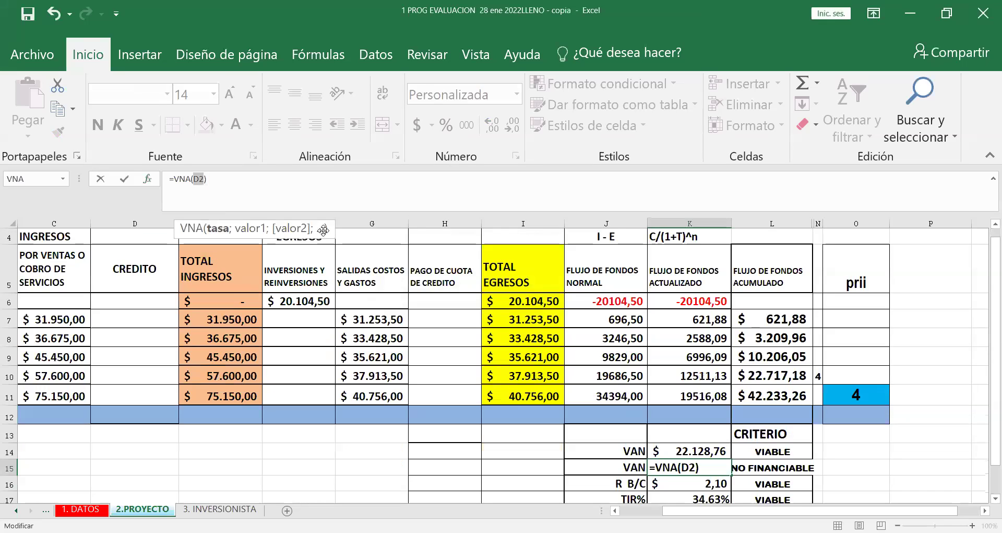
click(191, 179)
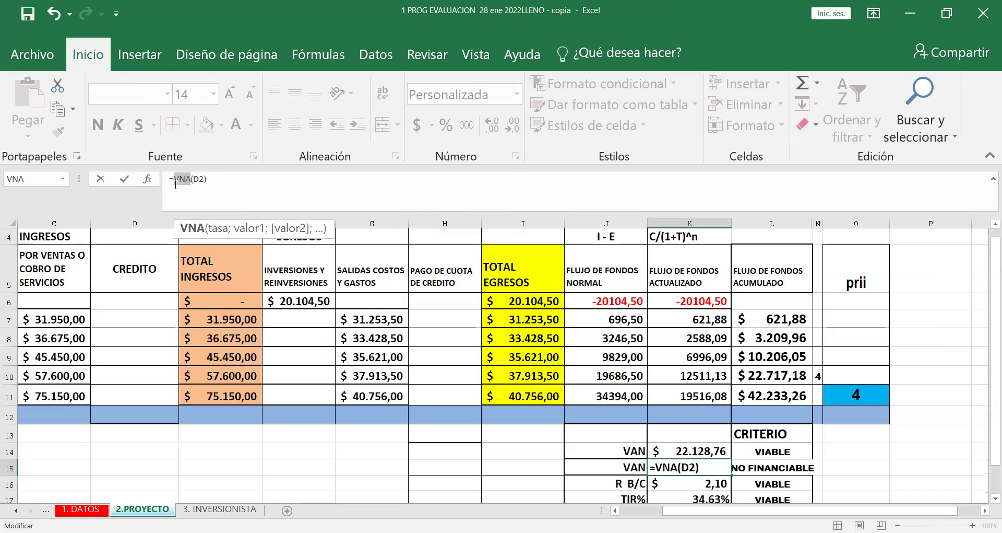
drag(207, 177, 133, 182)
key(Escape)
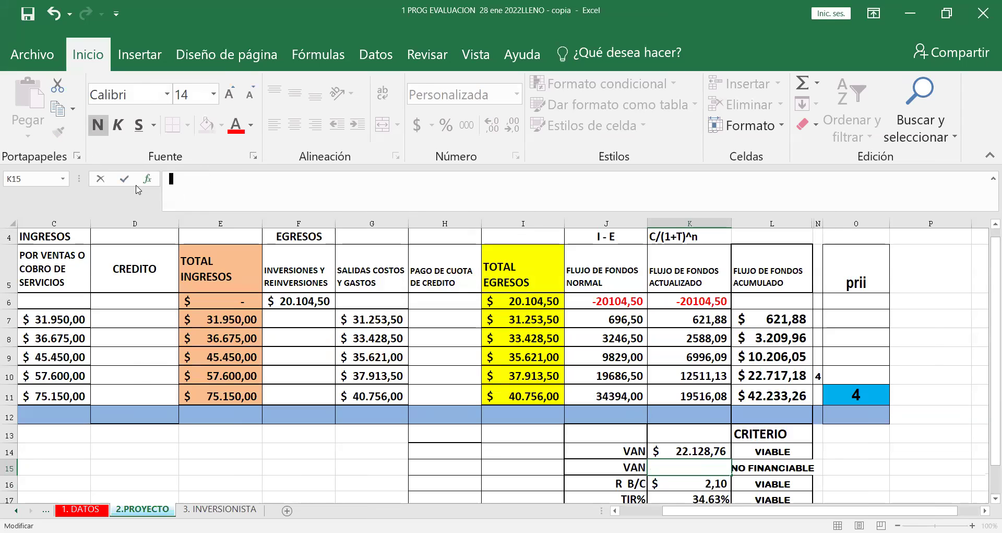
Insert the VNA function in cell K15 with a rate of 12% and the normal cash flows J7:J11 as values.
click(146, 180)
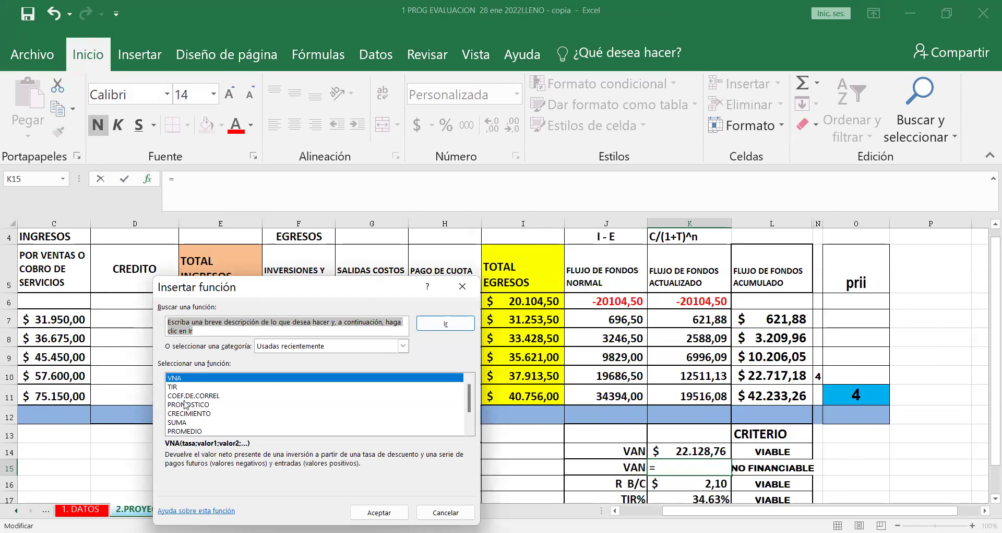
click(216, 377)
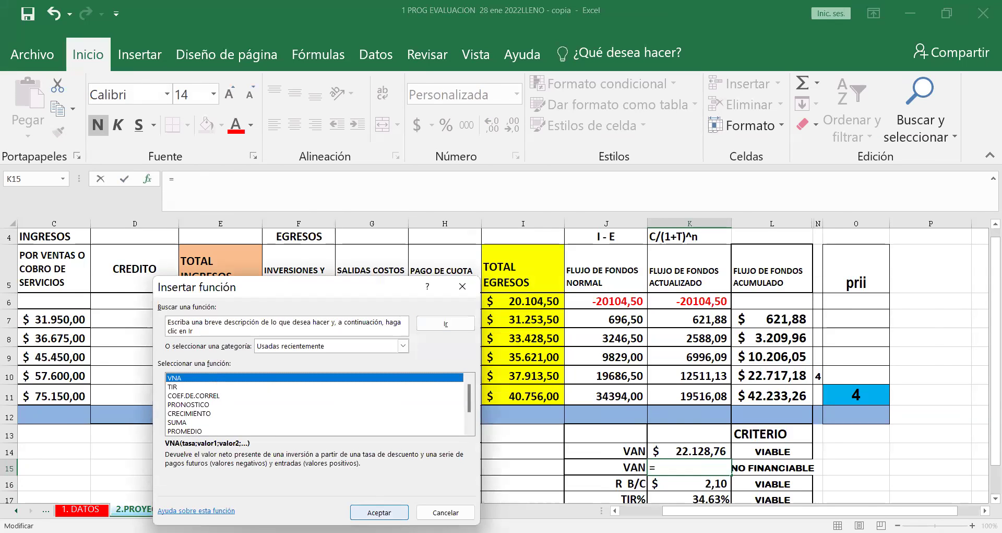
click(379, 511)
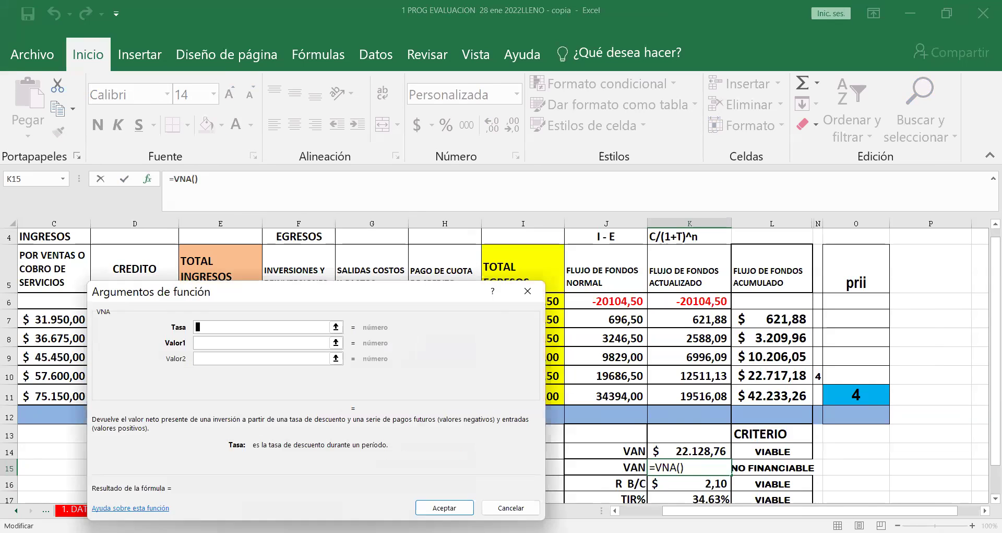
text(12)
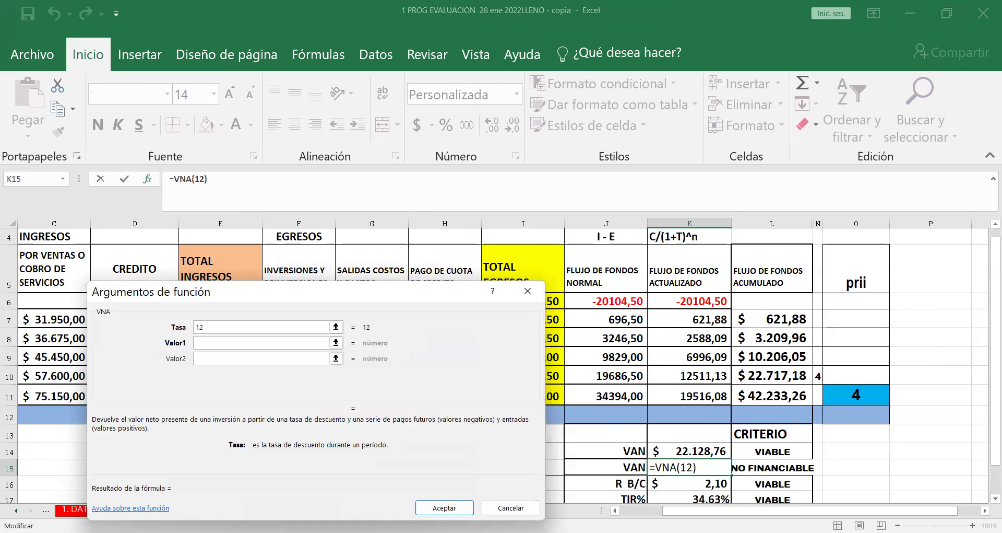
text(%)
click(215, 344)
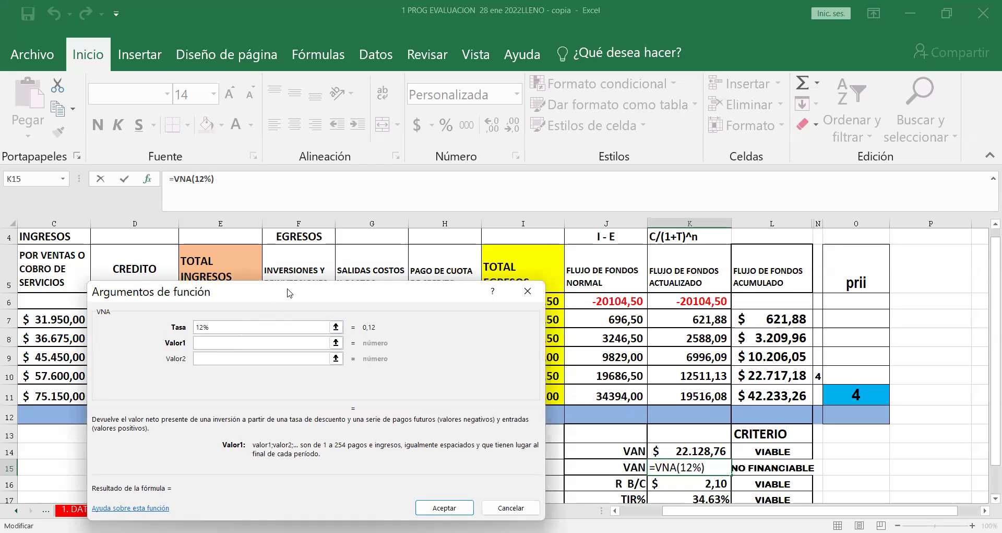
drag(290, 293, 181, 282)
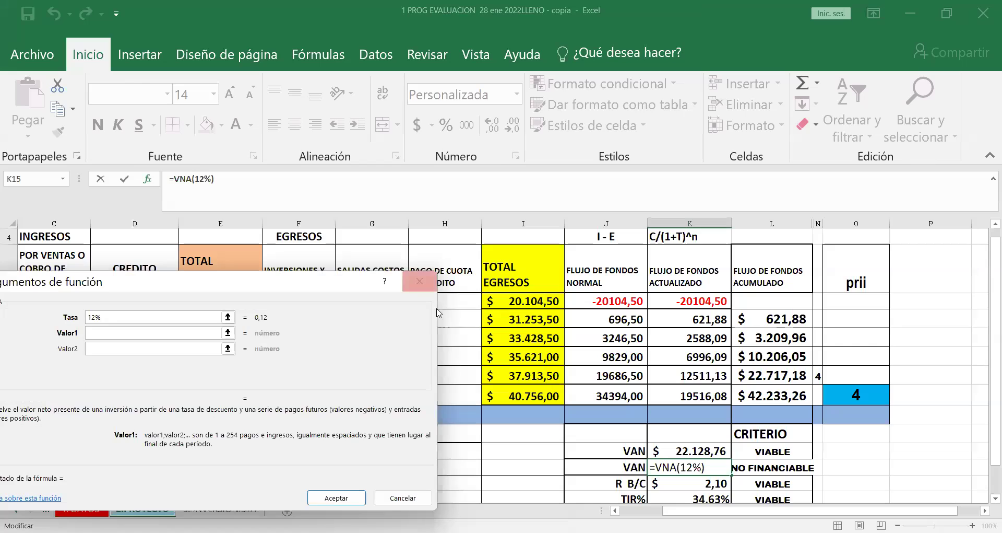
click(628, 318)
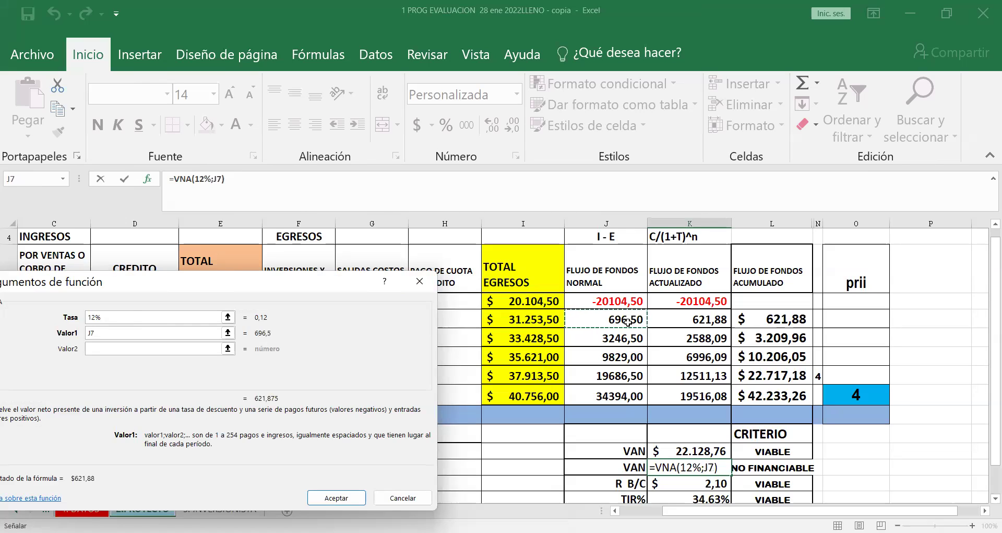
shift+click(628, 389)
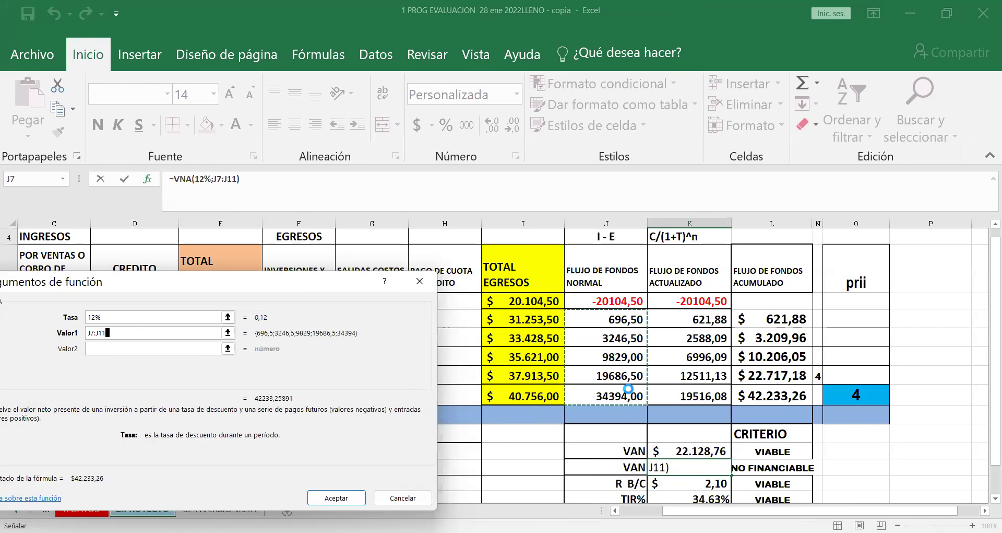
key(Return)
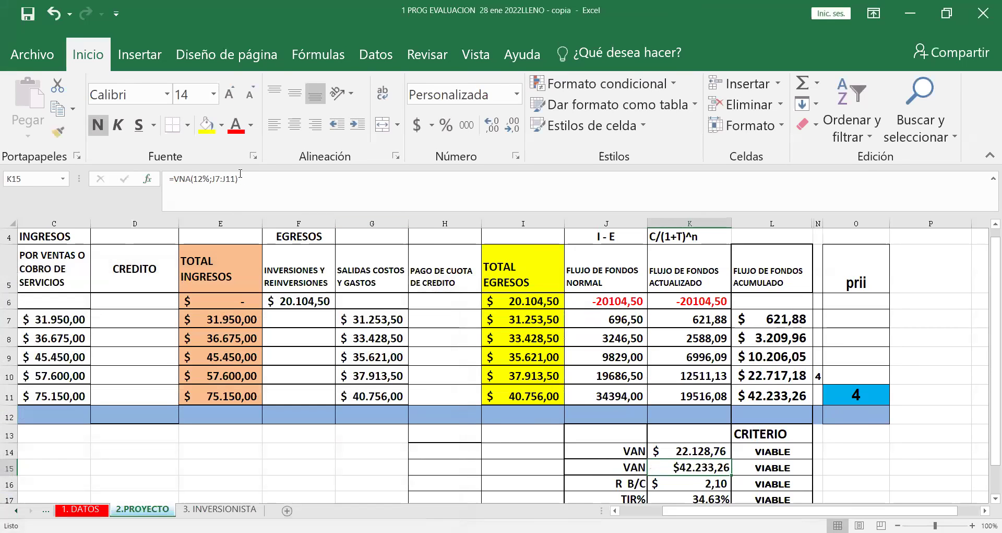
Add the year 0 cash flow J6 to the VNA formula in K15, and clear the cell.
click(251, 179)
text(+)
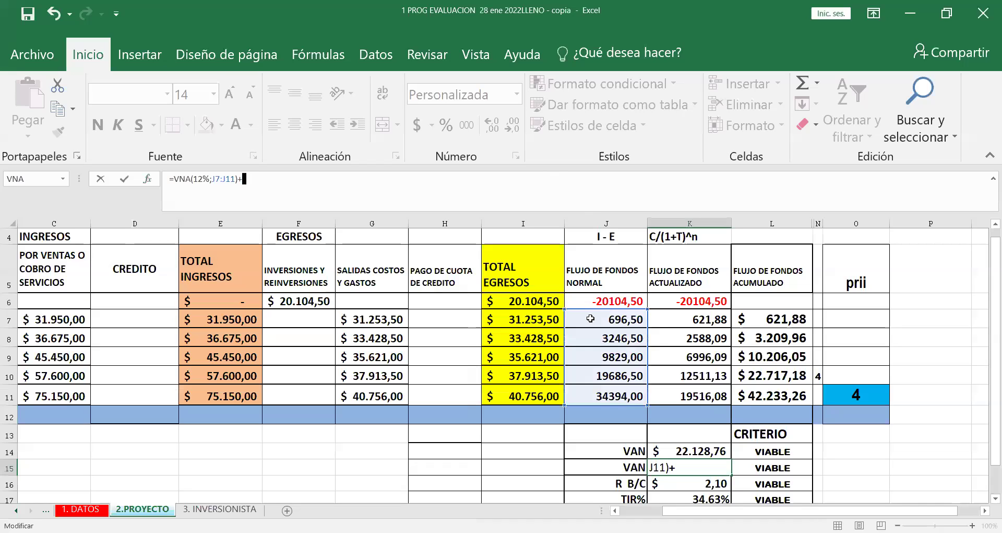
click(597, 299)
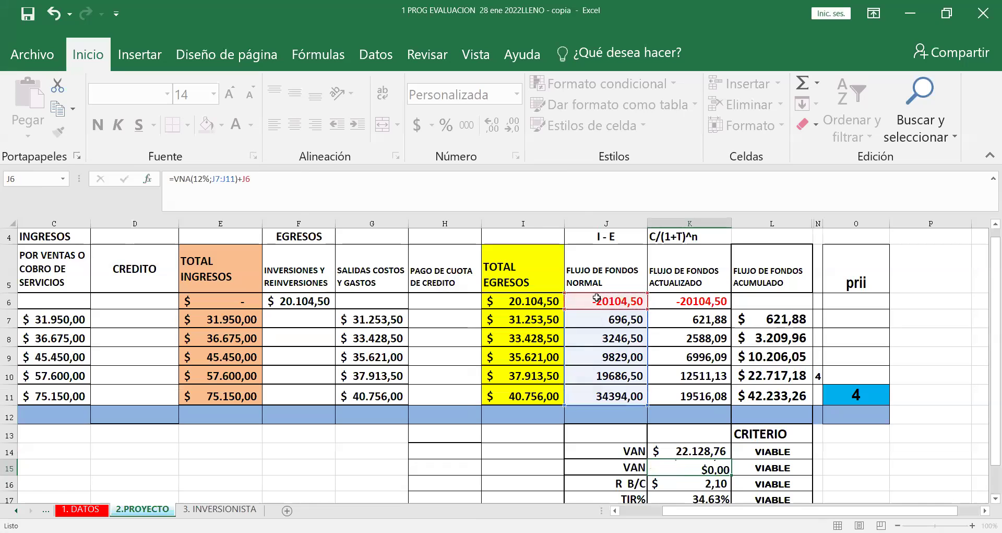
key(Return)
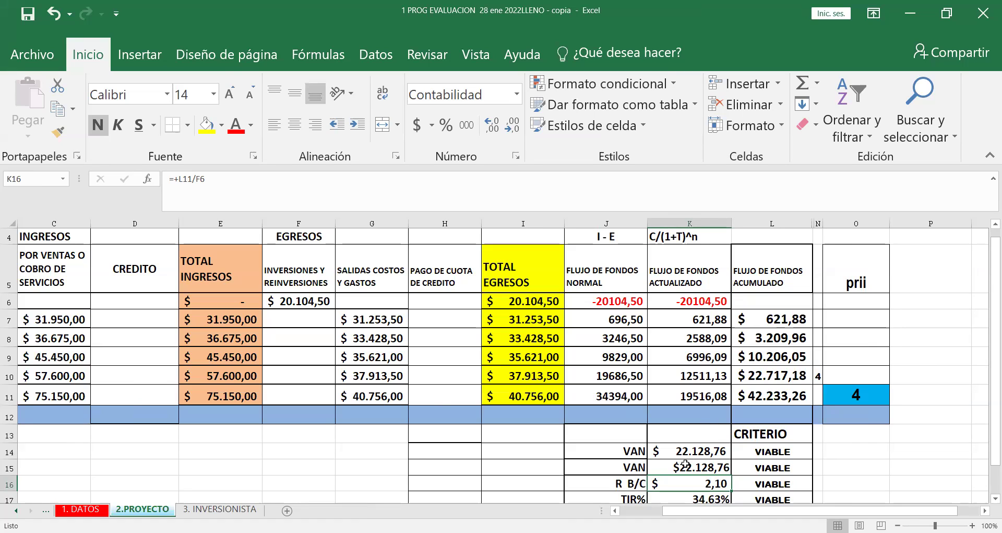
click(686, 465)
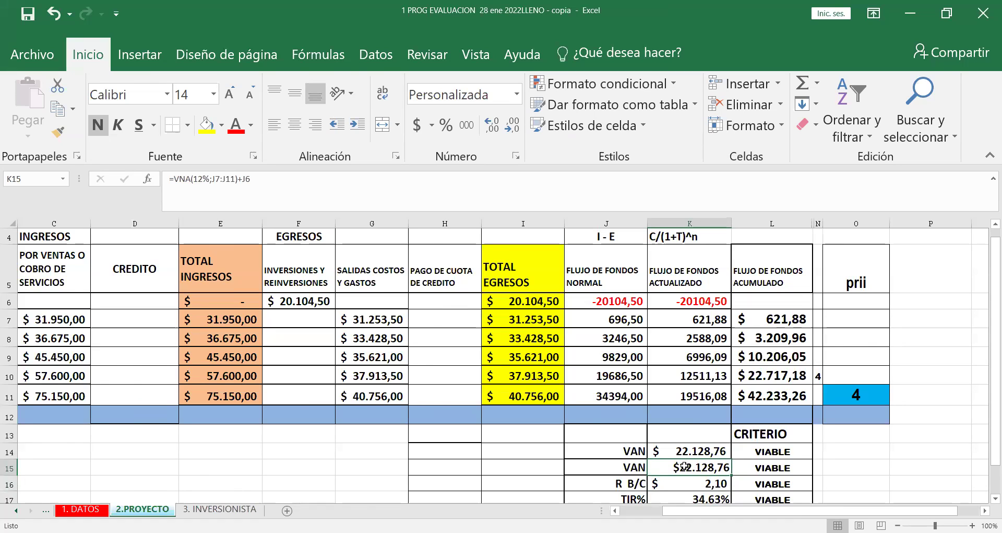
key(Delete)
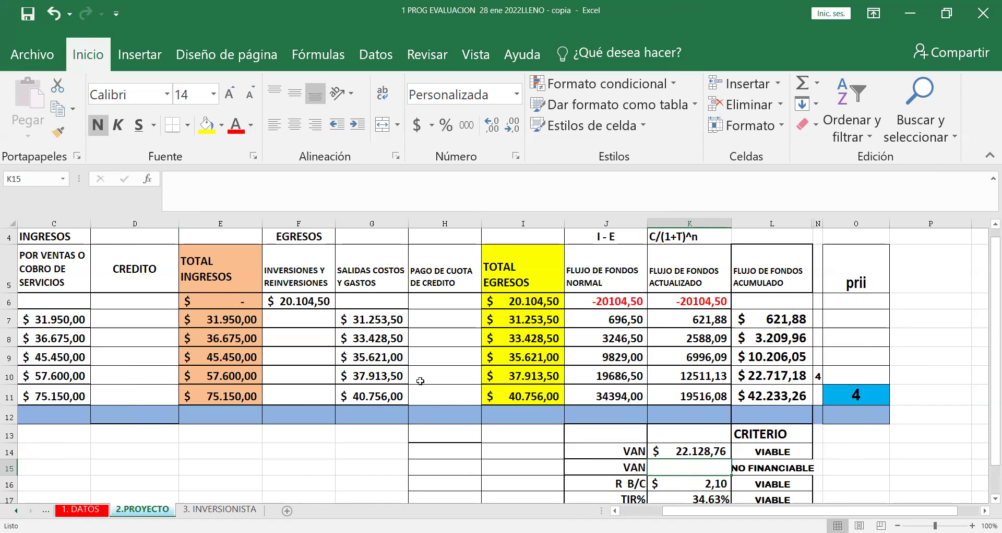
Examine the TMAR, the yearly cash flow table and the criteria table of the project evaluation.
scroll(2, 226, up, 1)
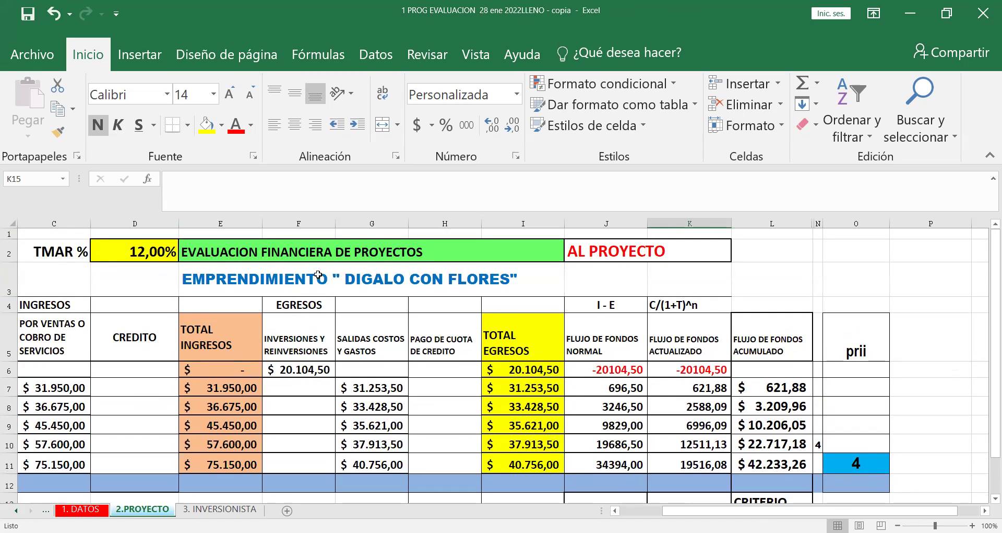
scroll(318, 276, down, 1)
scroll(318, 277, down, 1)
scroll(318, 275, up, 2)
scroll(362, 326, down, 1)
scroll(362, 325, down, 2)
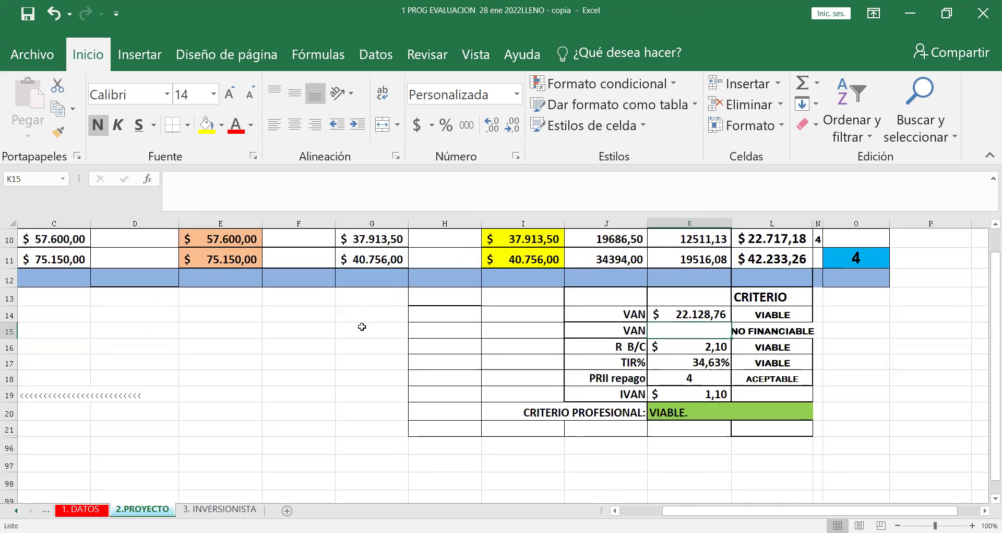
scroll(339, 302, up, 3)
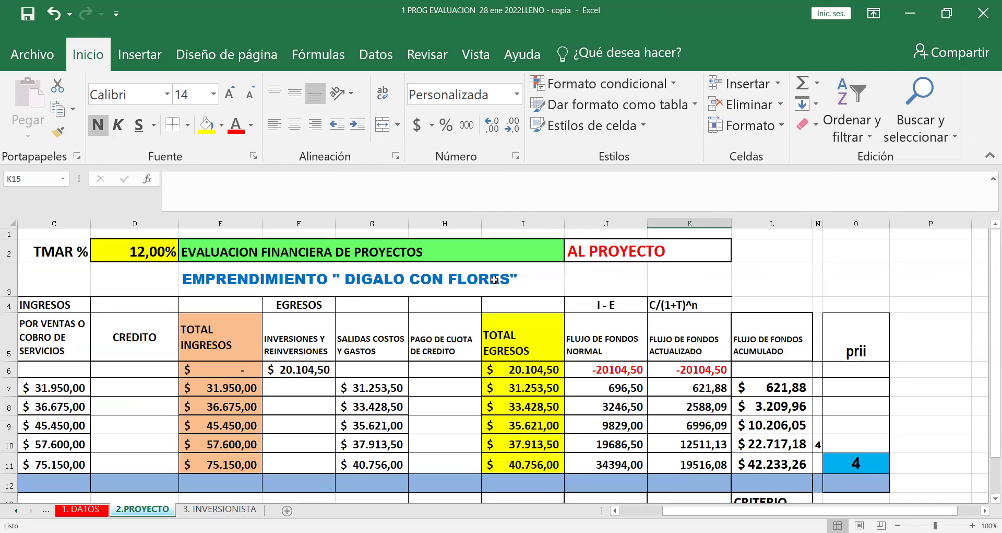
scroll(495, 280, down, 1)
key(Home)
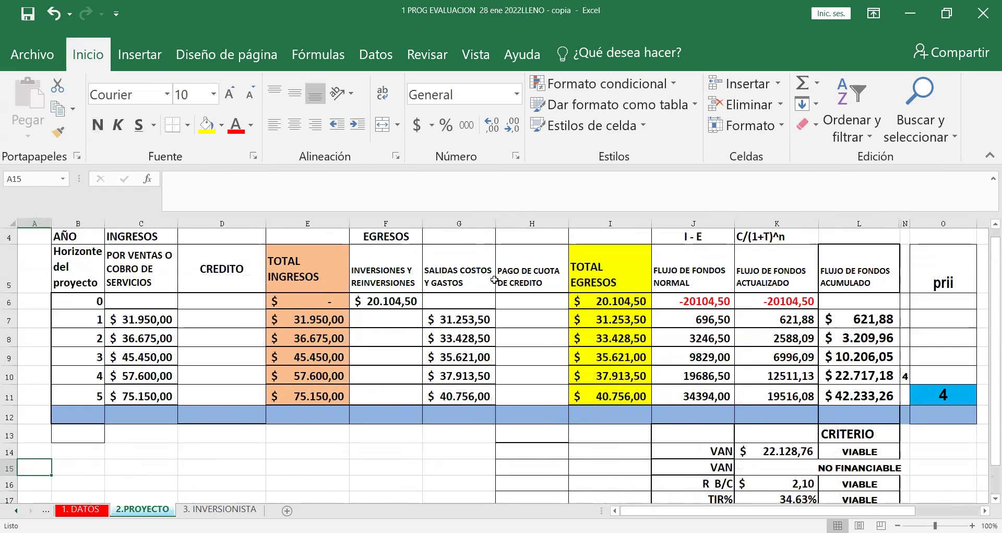
scroll(509, 266, up, 1)
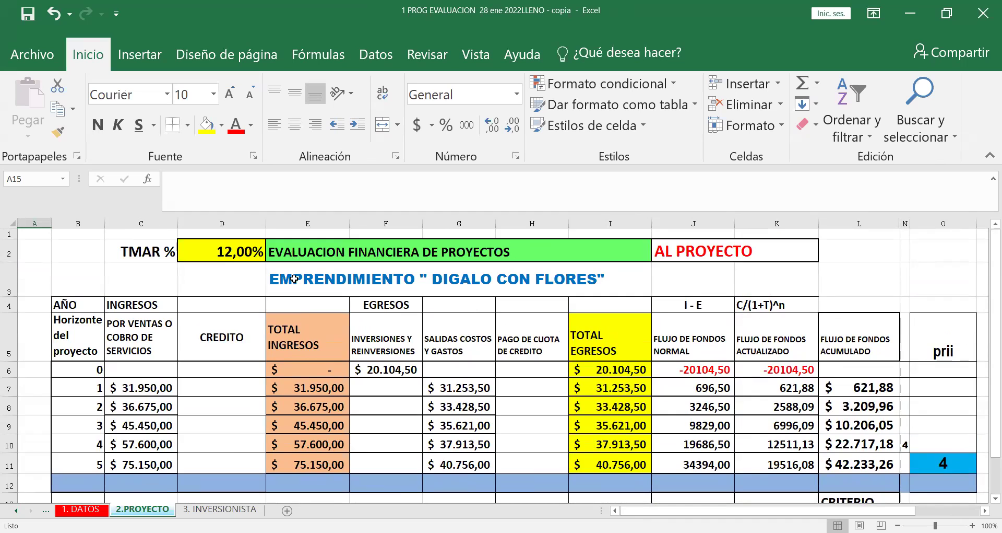
scroll(295, 279, down, 2)
scroll(295, 279, down, 1)
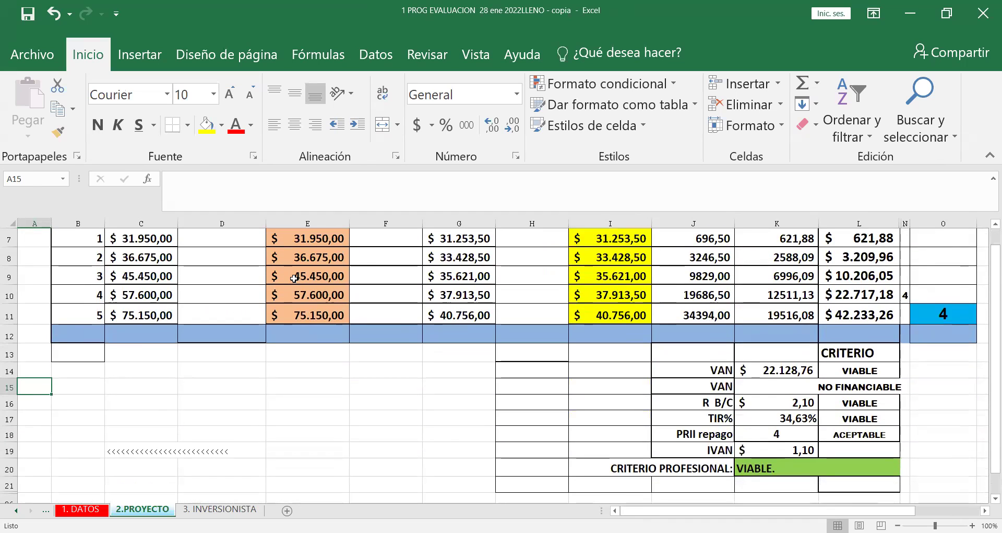
scroll(277, 241, up, 2)
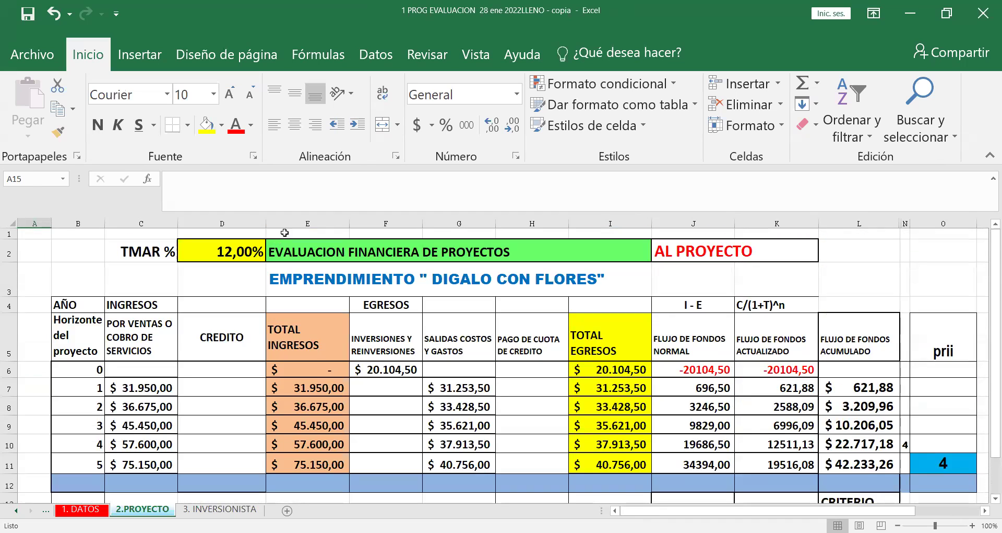
Insert the VNA function in cell A1 with the TMAR cell D2 as the rate.
click(41, 238)
scroll(67, 261, down, 1)
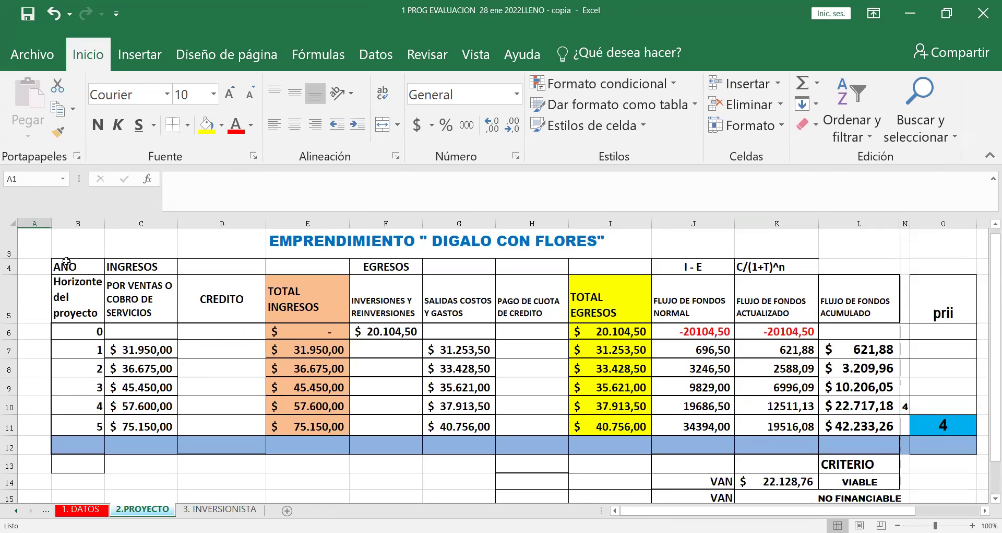
scroll(66, 261, up, 1)
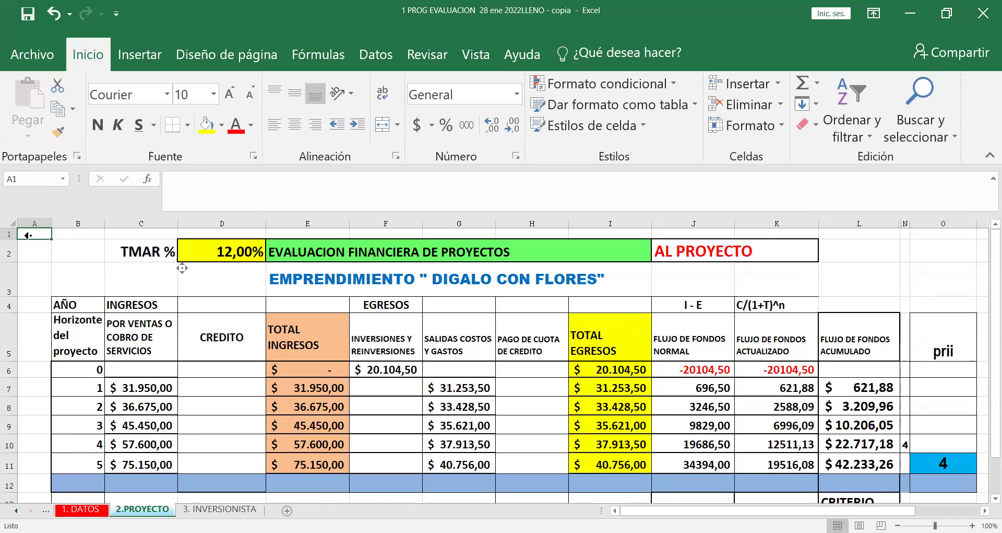
click(147, 180)
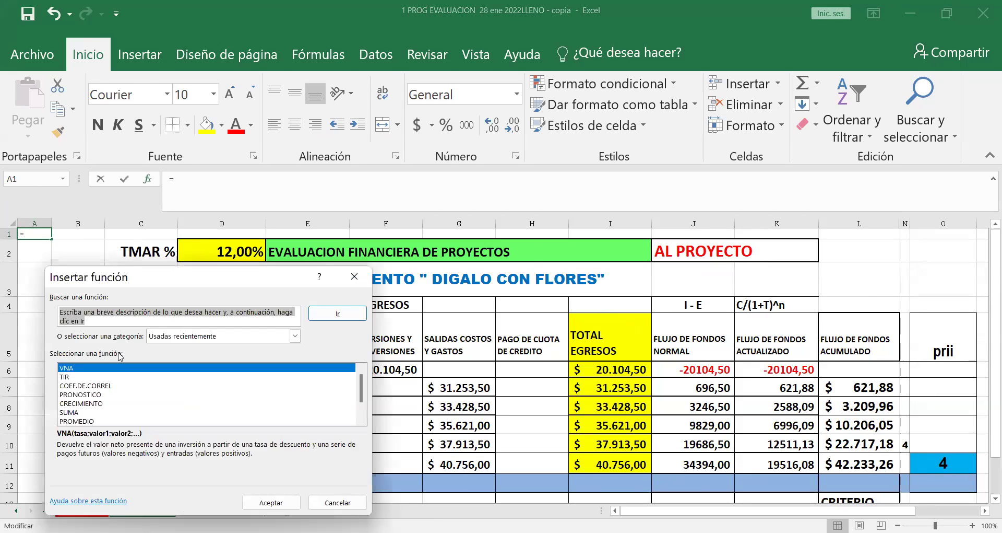
click(84, 370)
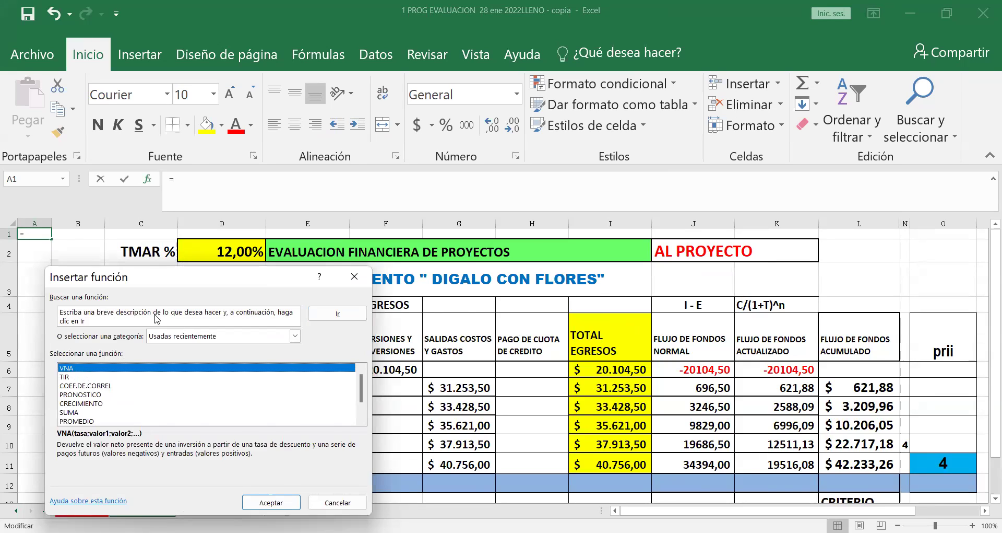
double_click(84, 369)
click(239, 242)
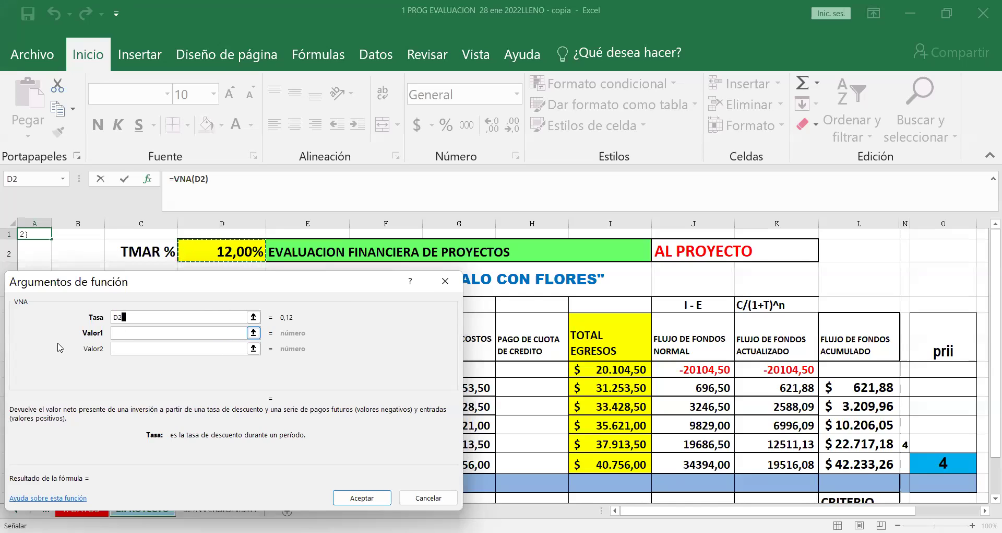
Use the normal cash flows J7:J11 as the values of the VNA function and accept the formula.
click(118, 332)
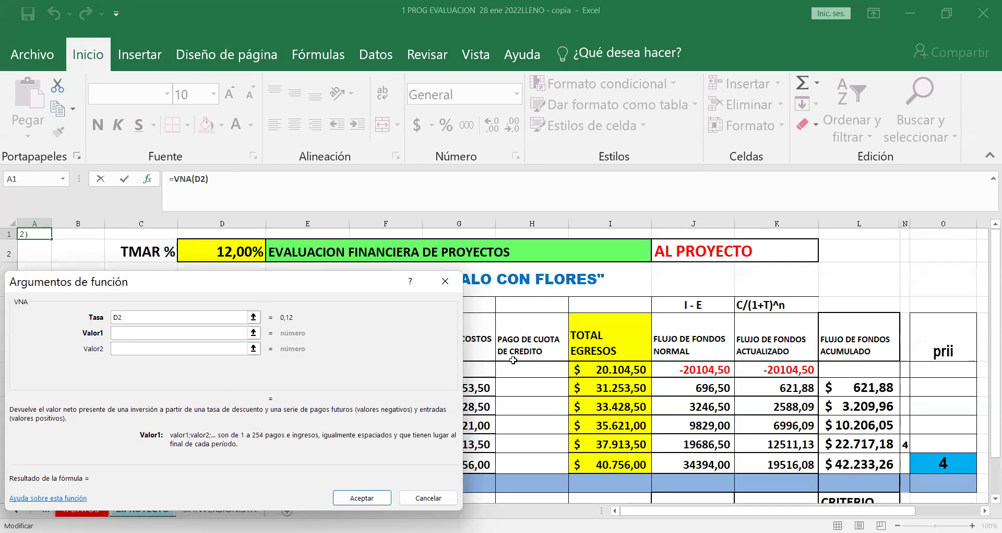
scroll(690, 340, down, 1)
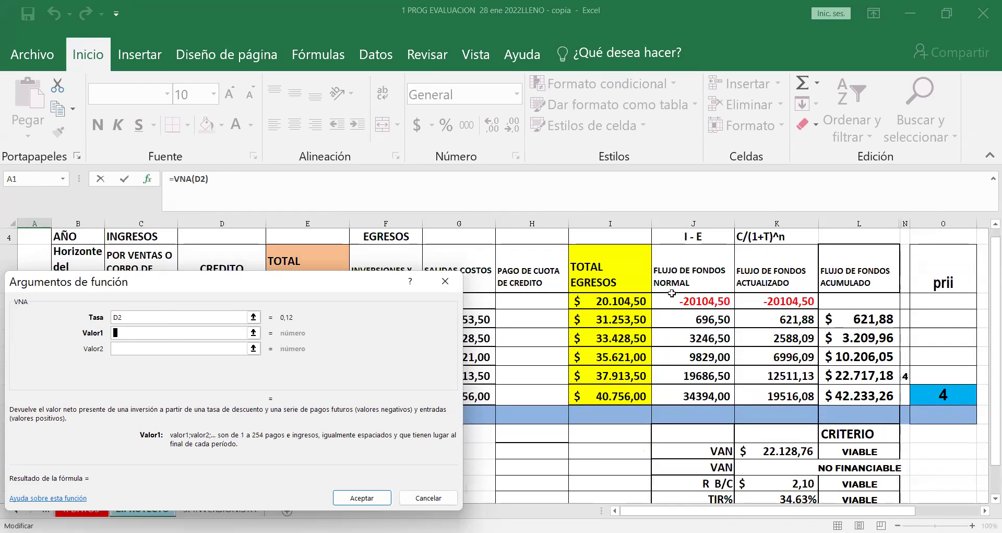
click(683, 314)
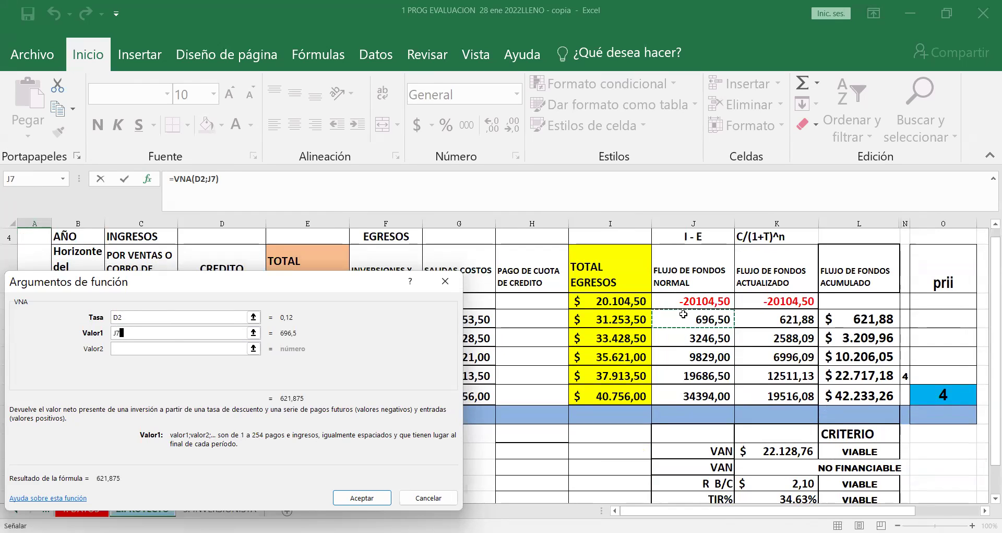
drag(685, 314, 690, 345)
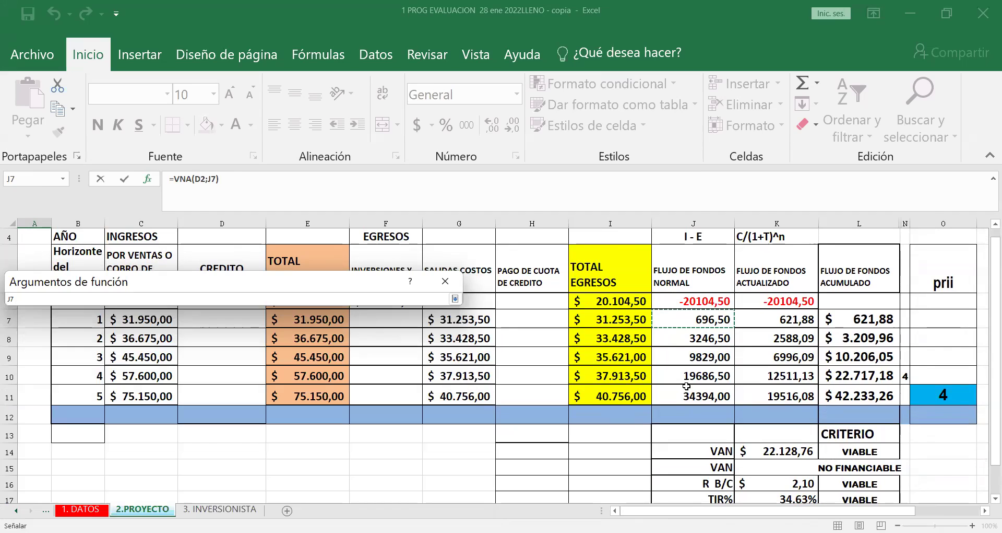
drag(686, 385, 687, 385)
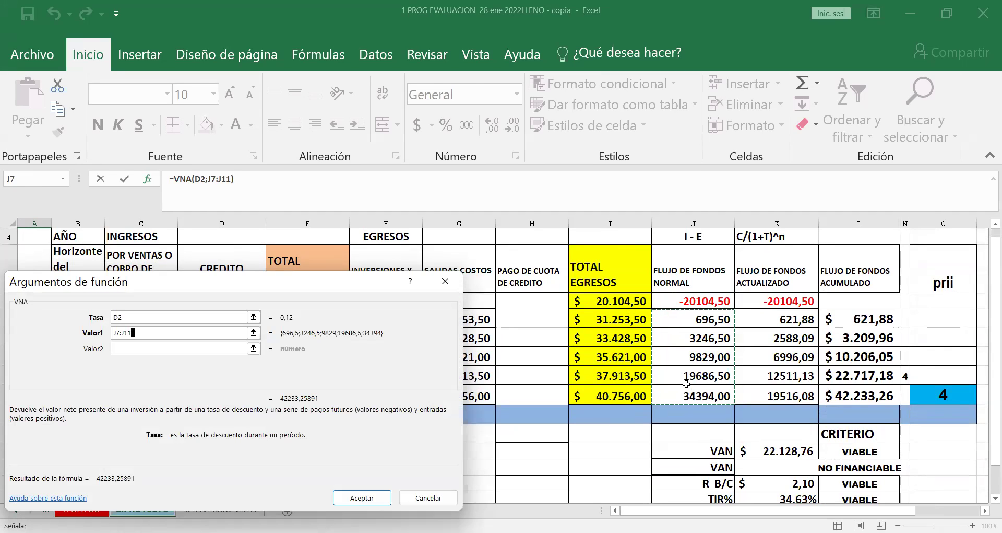
key(Return)
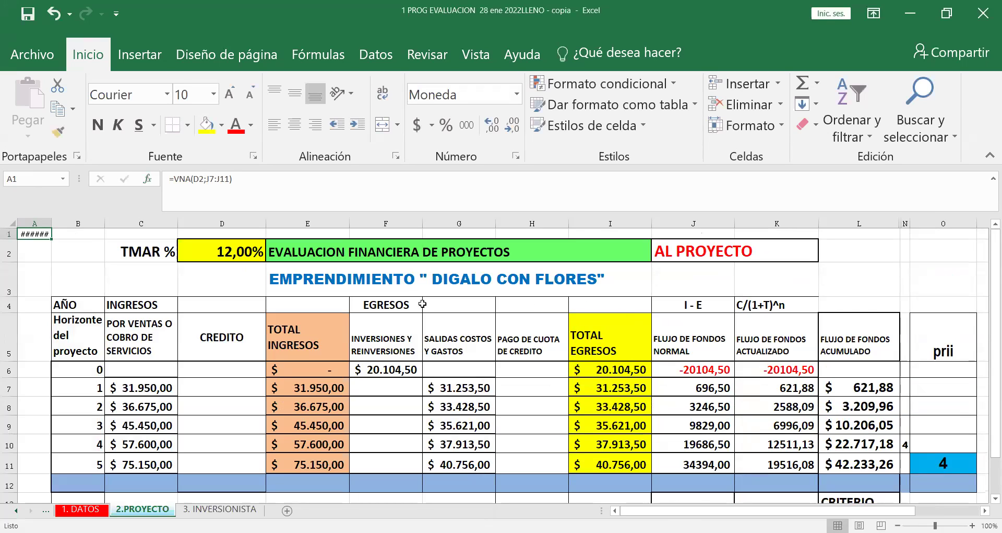
Add the year 0 cash flow J6 to the VNA formula in cell A1.
click(232, 179)
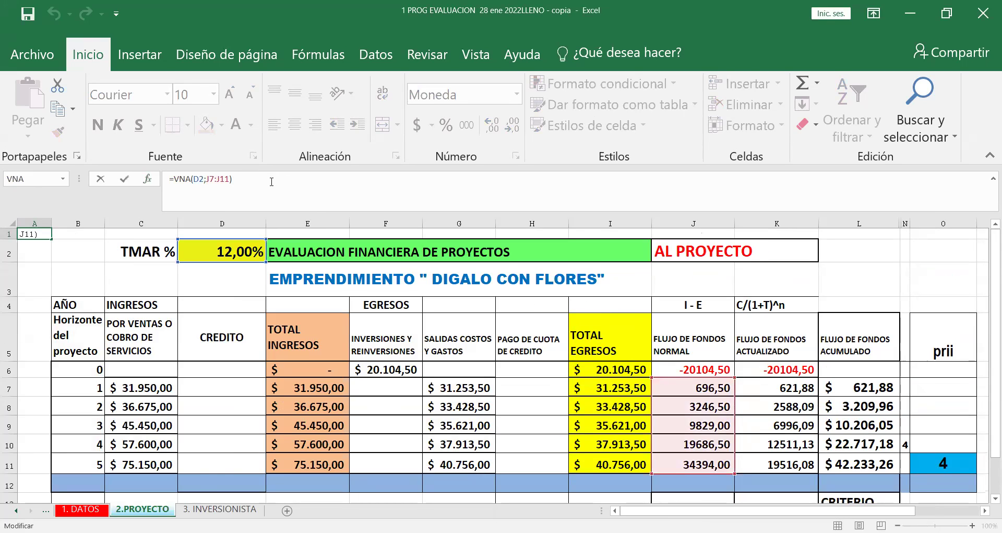
text(+)
click(678, 369)
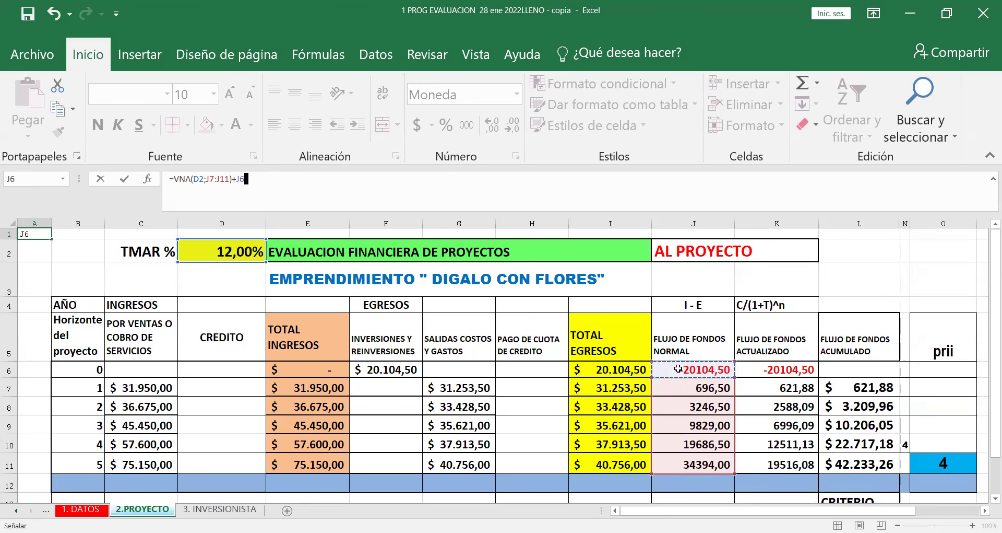
key(Return)
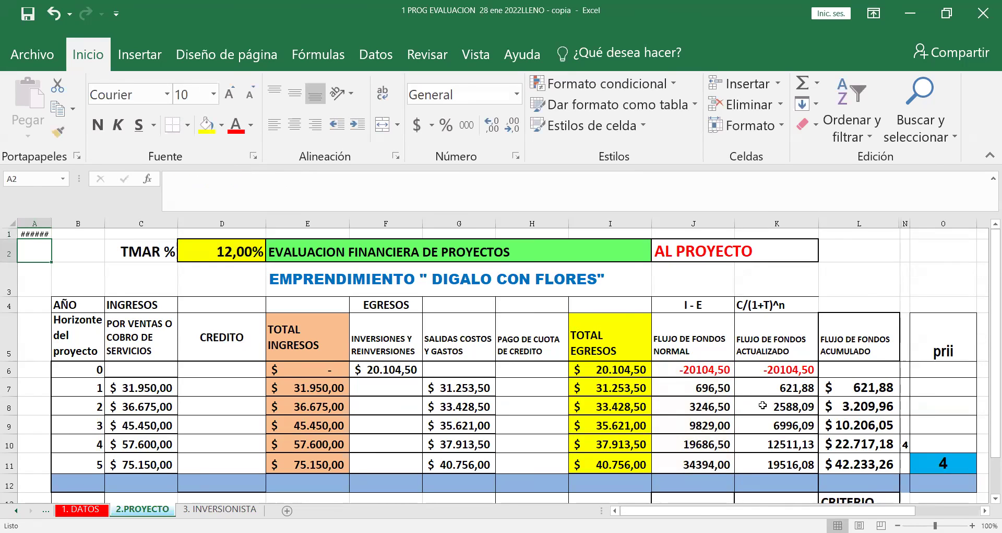
Insert the VNA function in the empty VAN cell K15 with the TMAR cell D2 as the rate.
scroll(763, 404, down, 1)
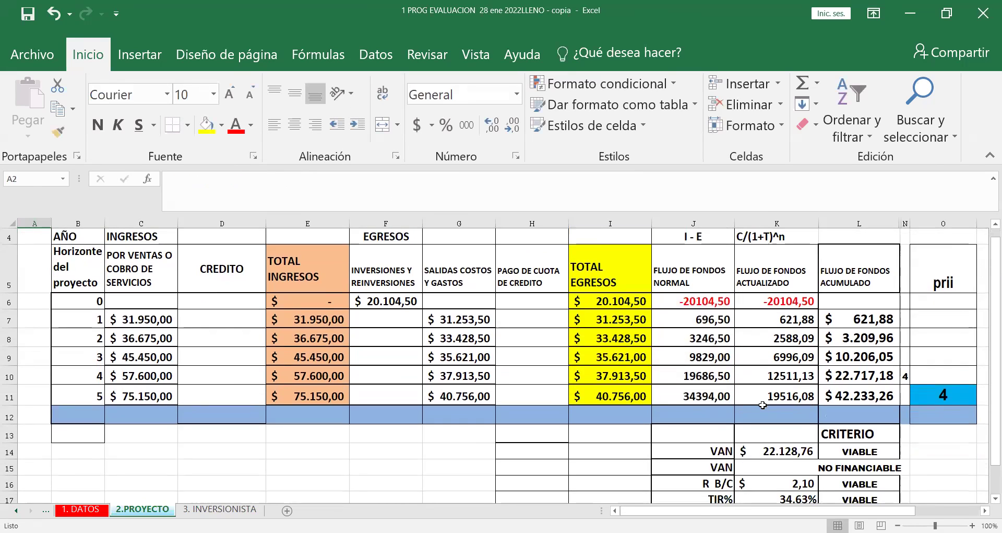
click(765, 465)
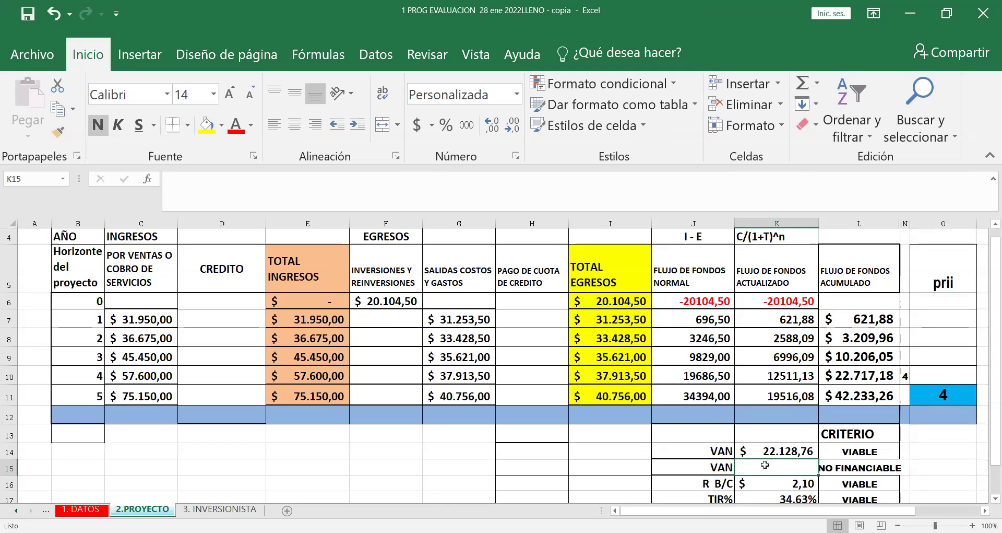
text(+)
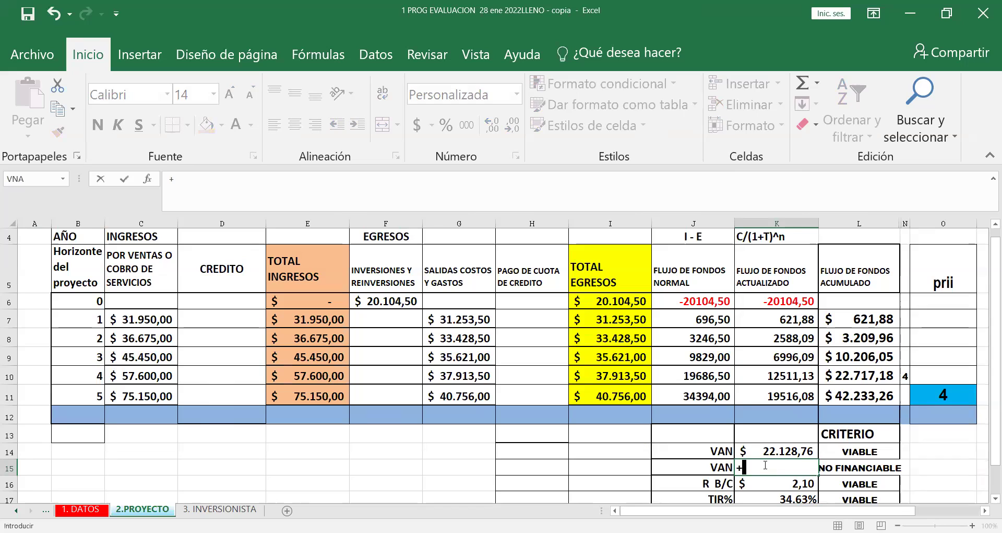
click(148, 180)
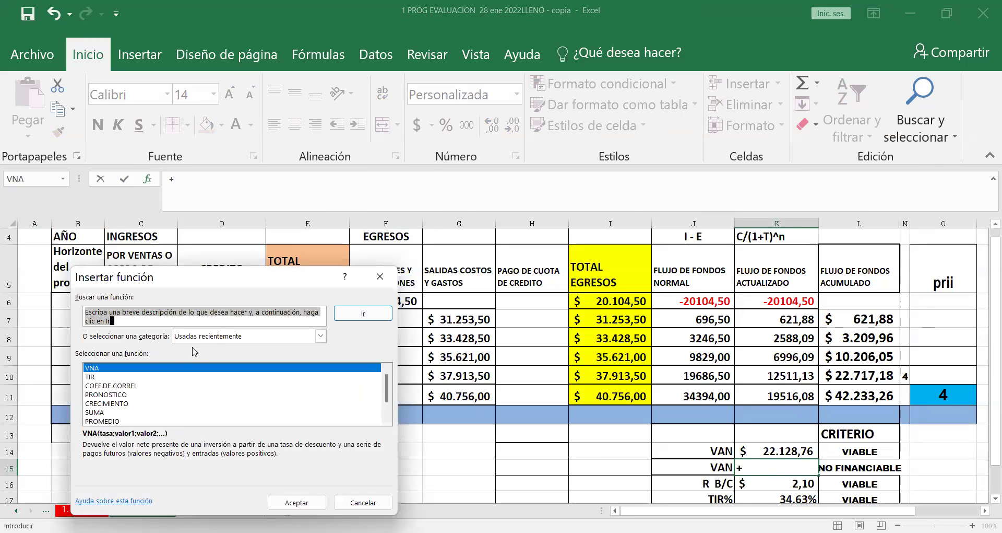
click(107, 368)
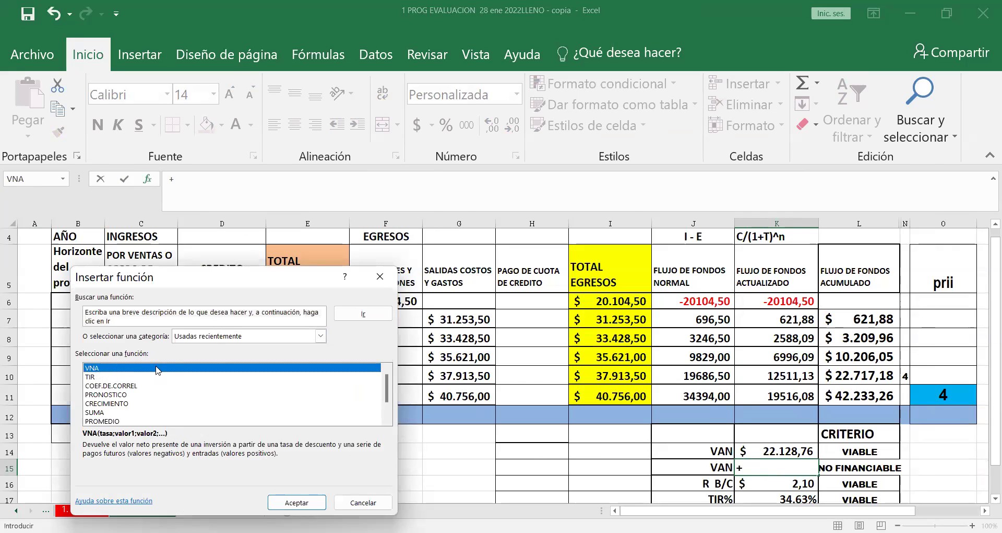
key(Return)
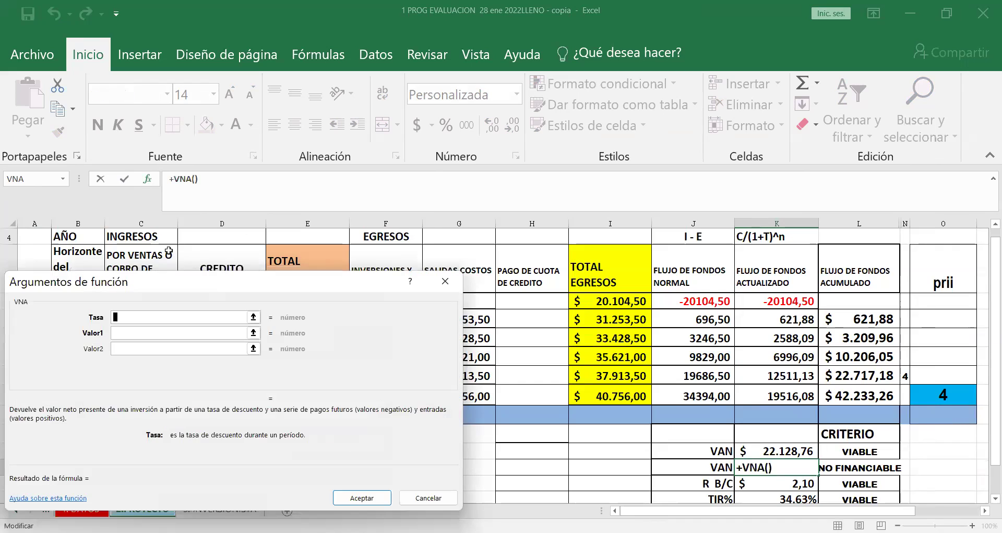
scroll(168, 251, up, 1)
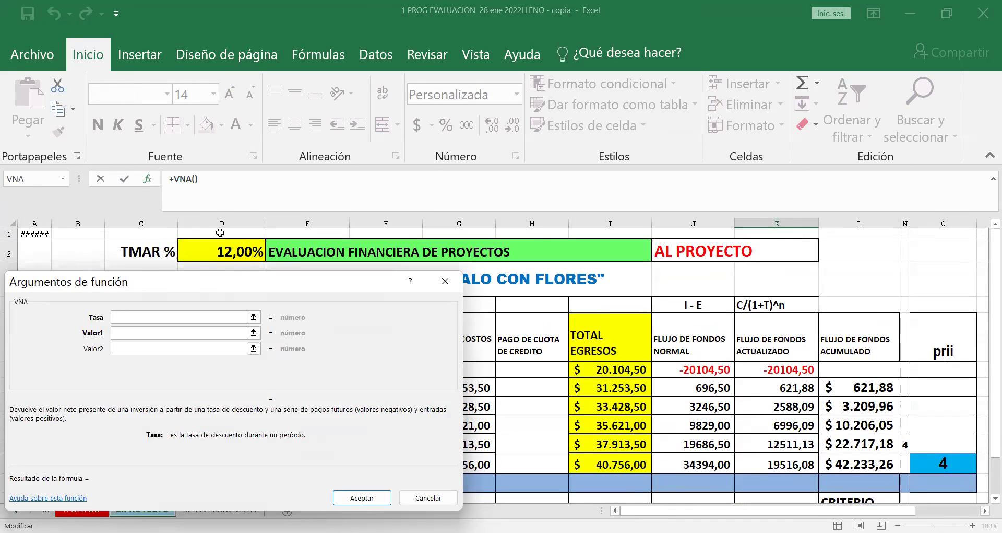
click(220, 249)
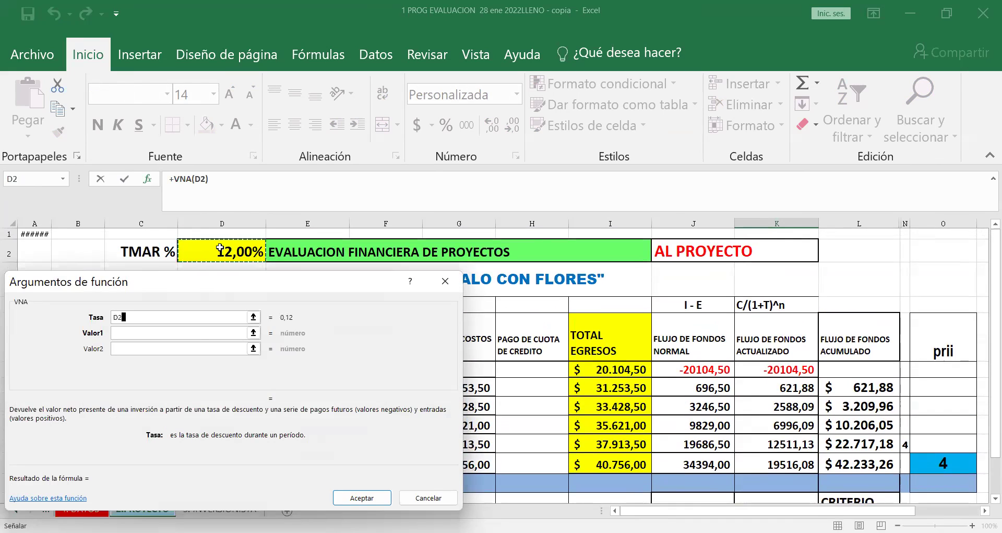
Use the normal cash flow range J7:J12 as the values of the VNA function in K15 and accept the formula.
click(123, 332)
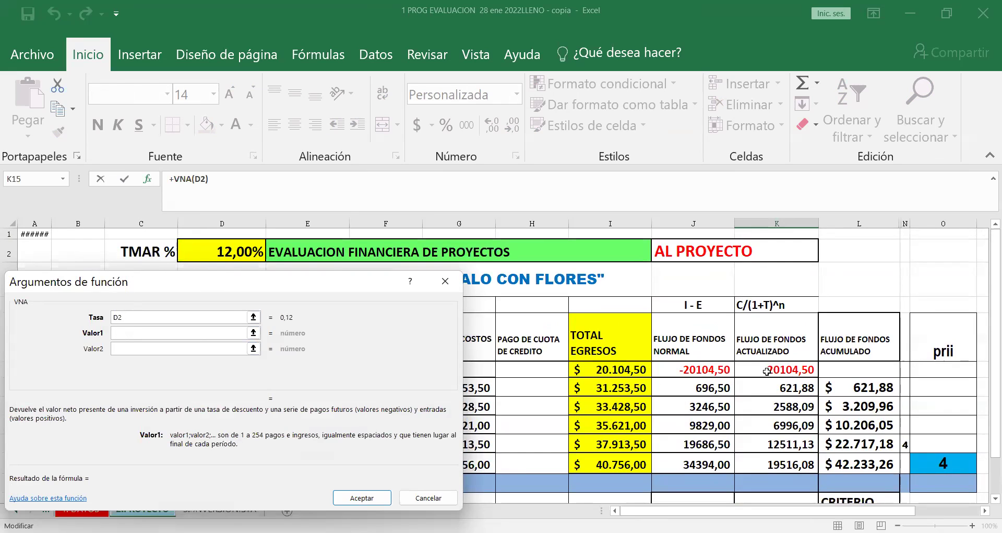
click(696, 385)
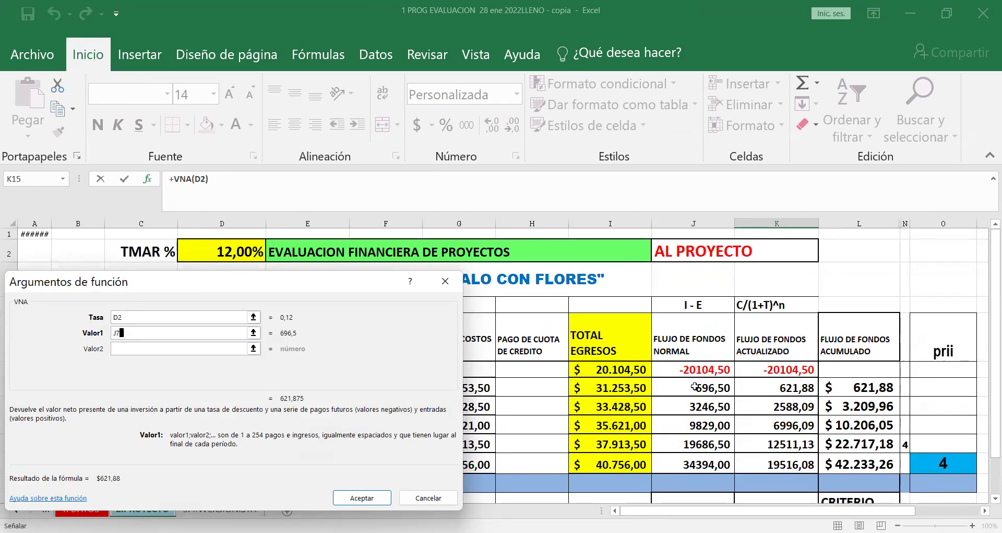
shift+click(697, 476)
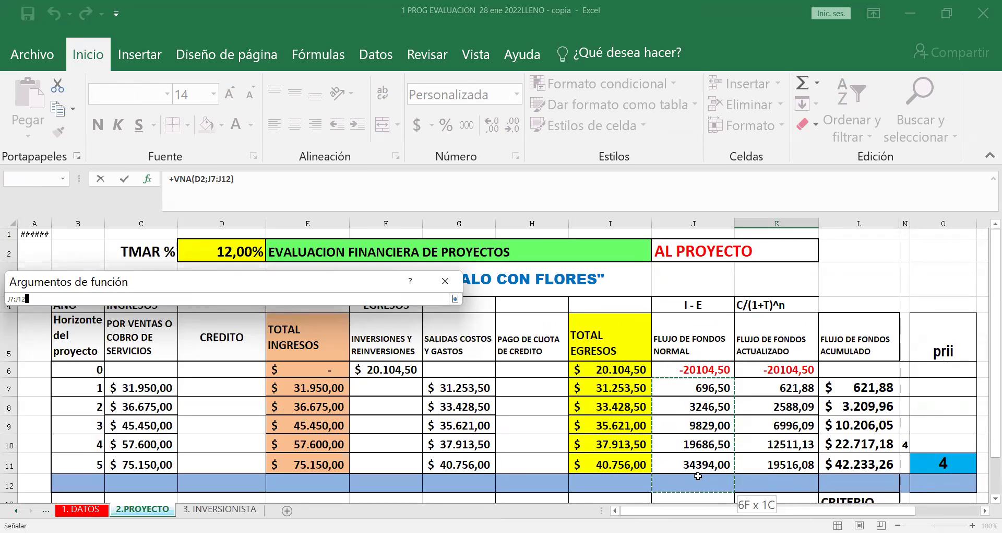
key(Return)
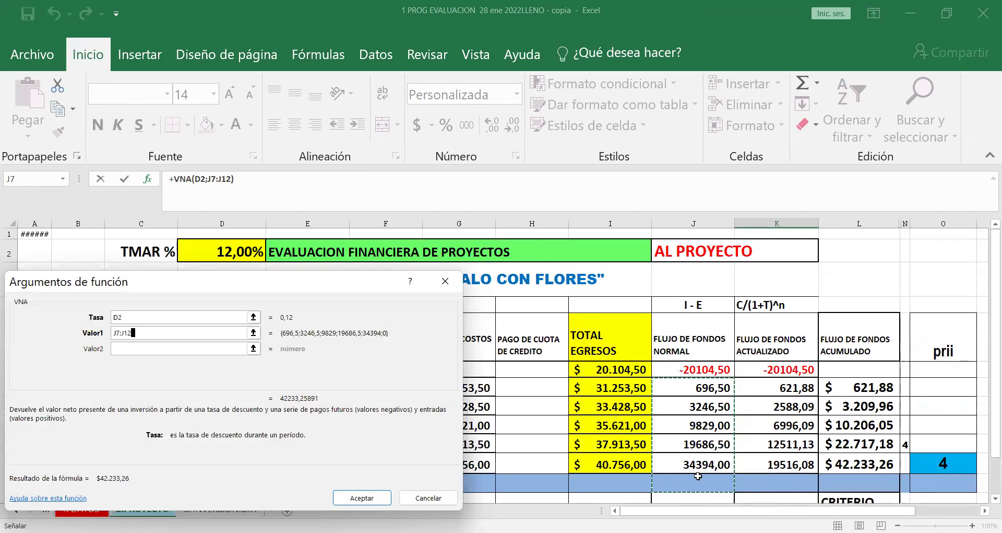
key(Return)
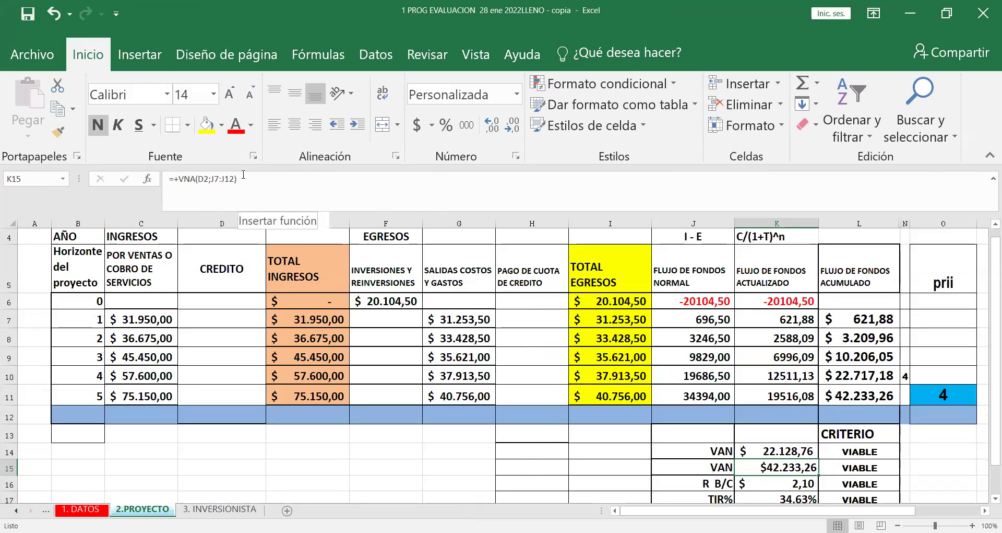
Add the year 0 cash flow J6 to the VNA formula in cell K15.
click(259, 179)
text(+)
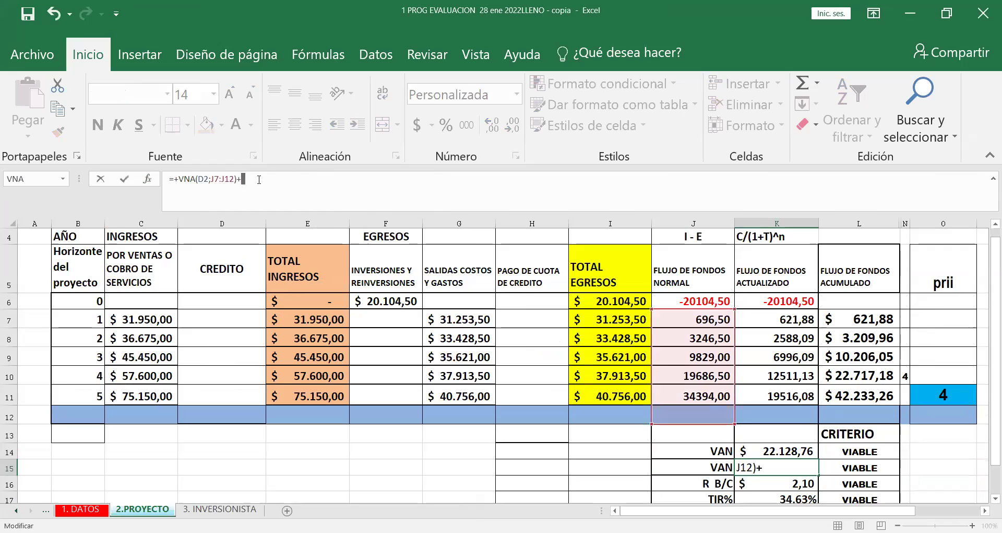
click(692, 302)
key(Return)
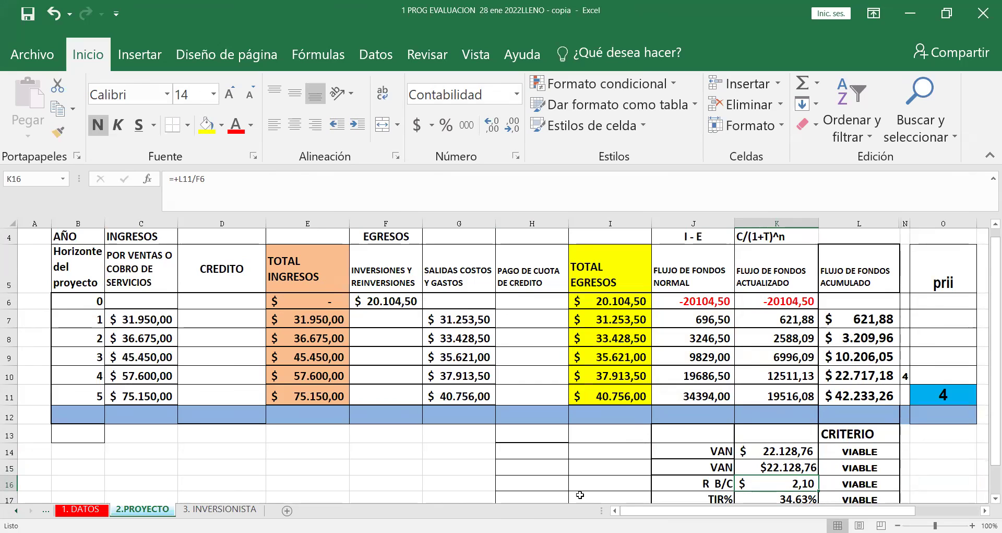
Open the 3. INVERSIONISTA sheet, fill cell F21 with a row of "<" characters and return to column A.
scroll(594, 468, down, 1)
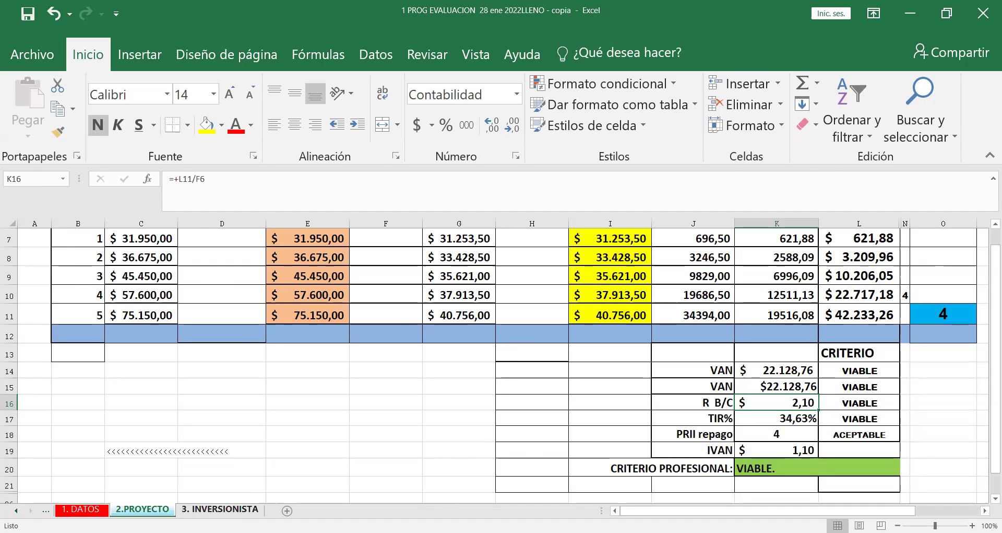
click(219, 509)
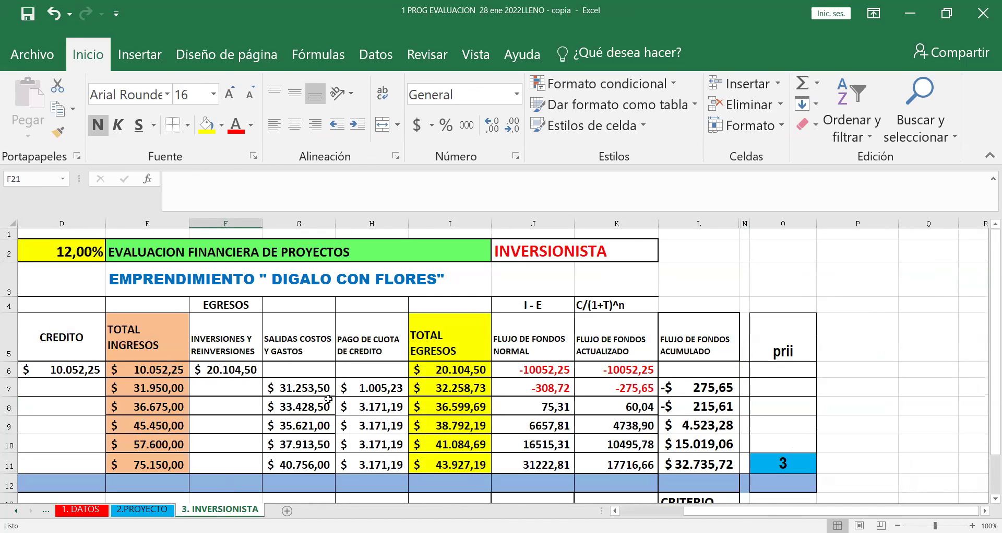
text(<<<<<<<<<<<<<<<<<<<<<<<<)
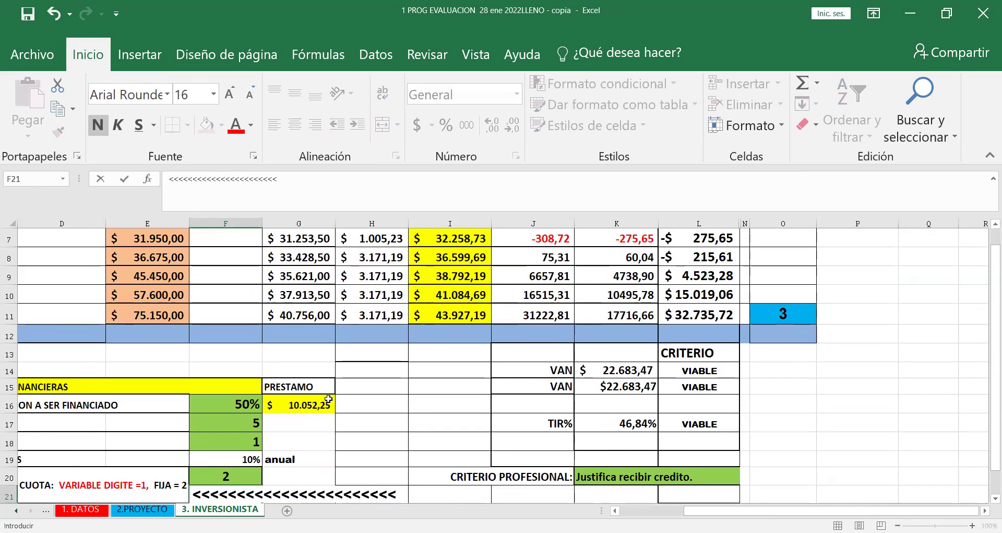
text(<)
key(Left)
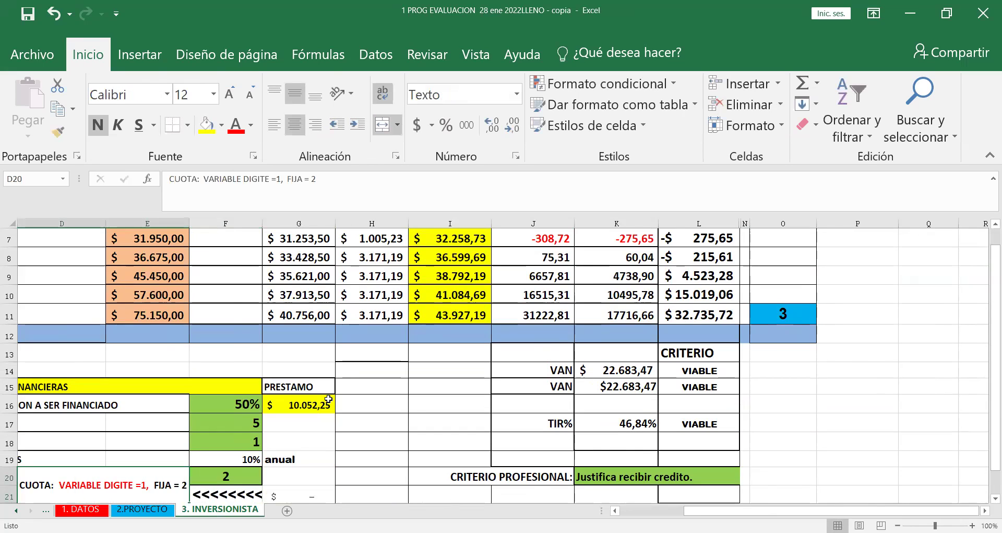
key(Left)
key(Left)
key(Left)
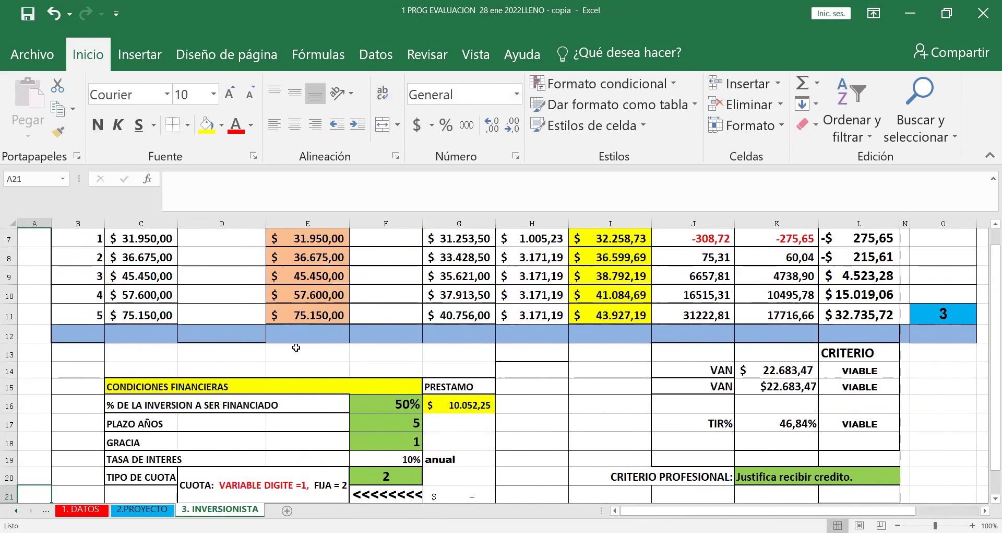
Examine the investor's year 0 credit and investment cells, the financing conditions and the loan amount formula in G16.
scroll(306, 334, up, 2)
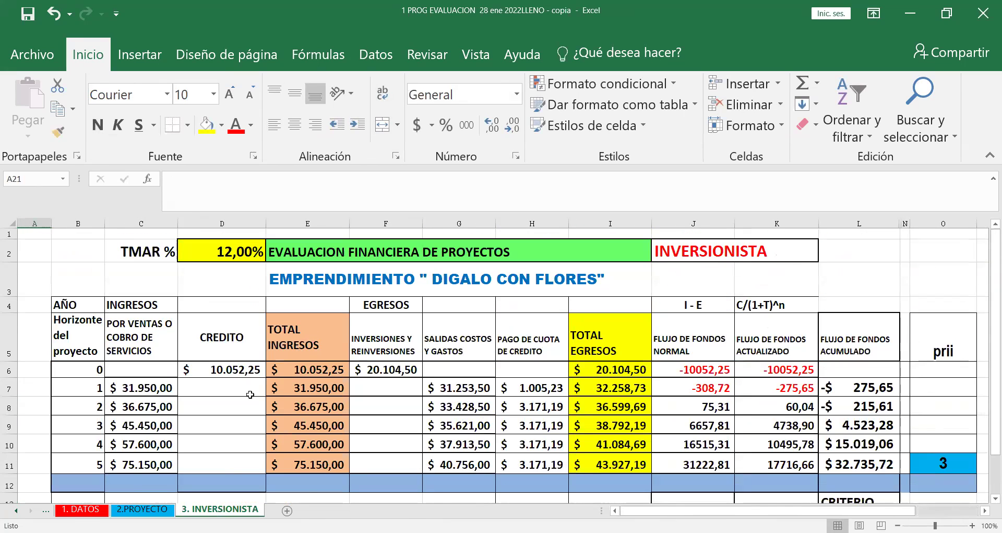
click(206, 369)
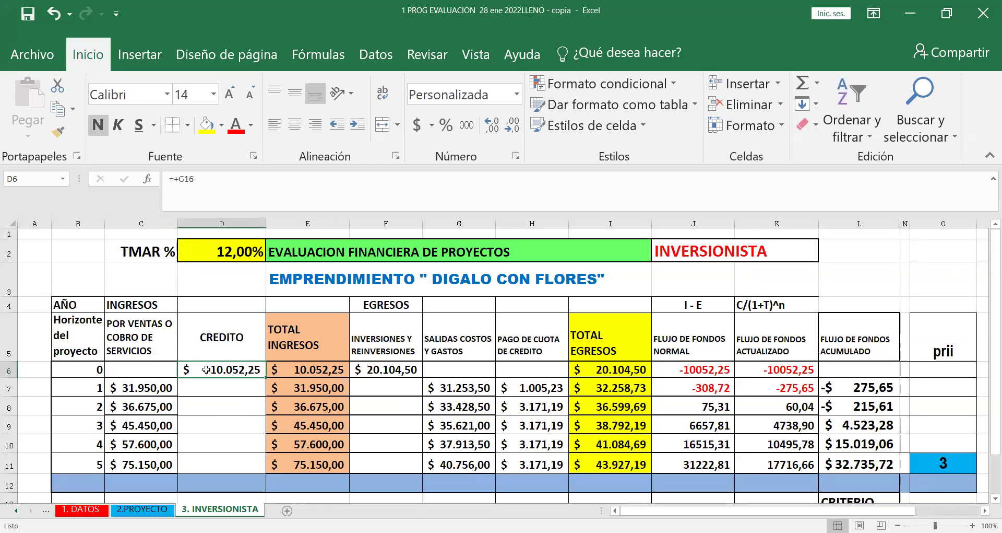
click(401, 371)
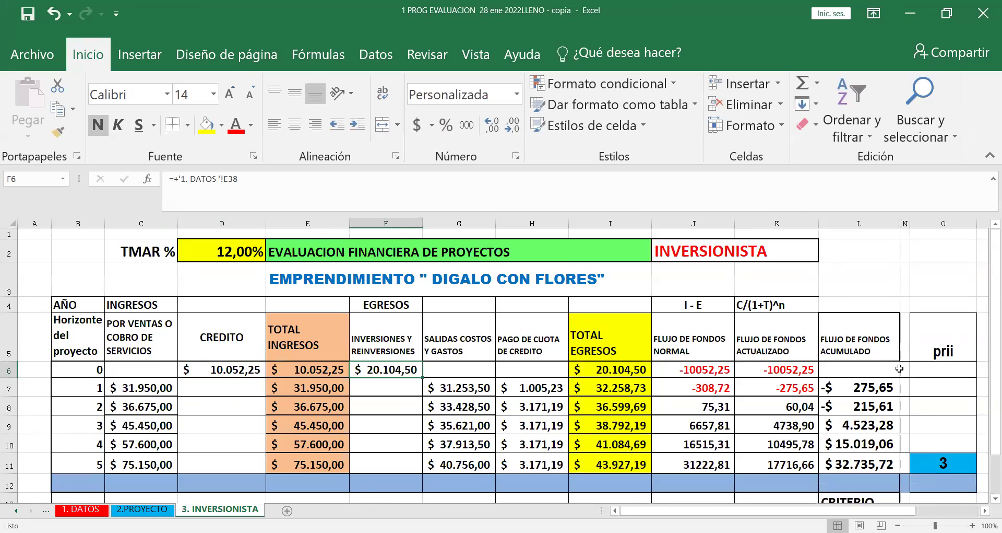
scroll(899, 368, down, 3)
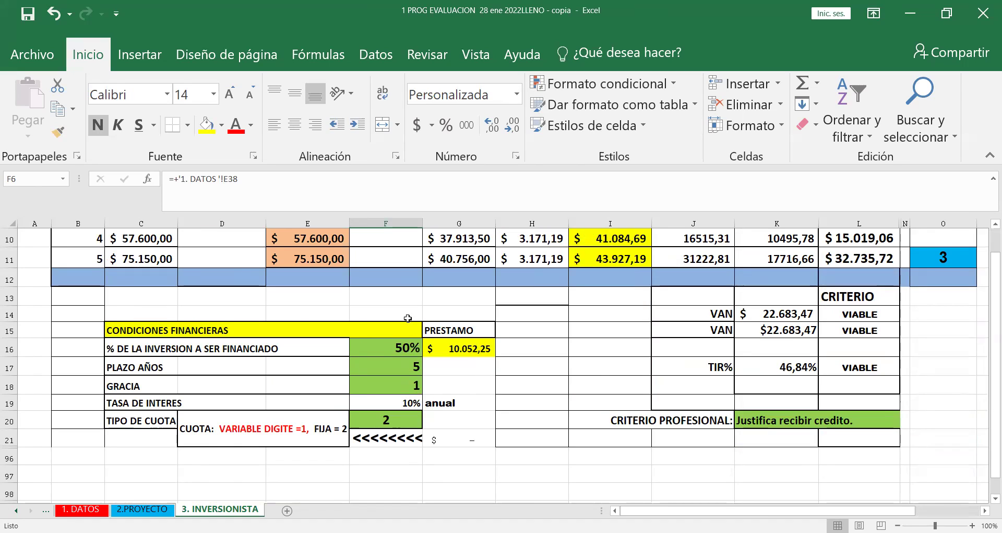
scroll(409, 316, up, 2)
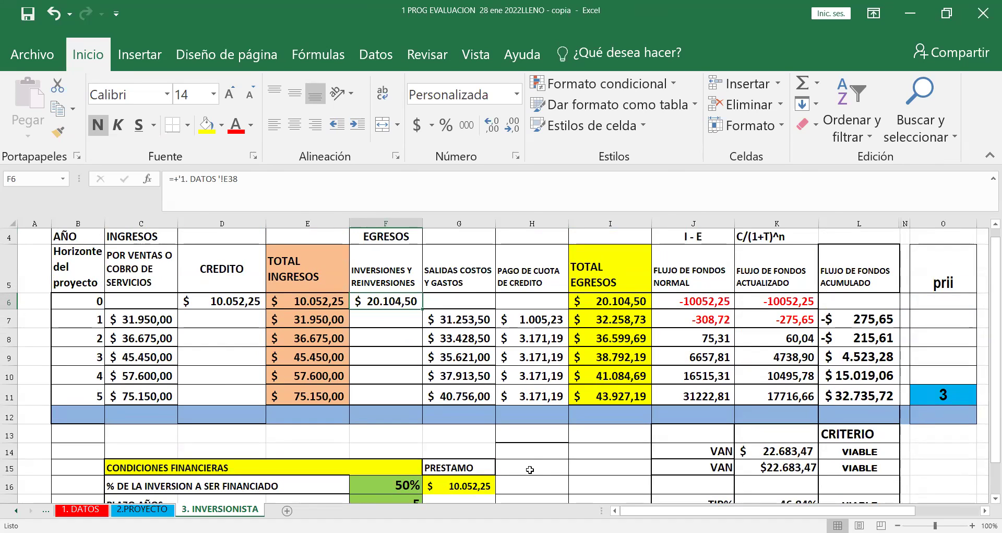
scroll(530, 469, down, 1)
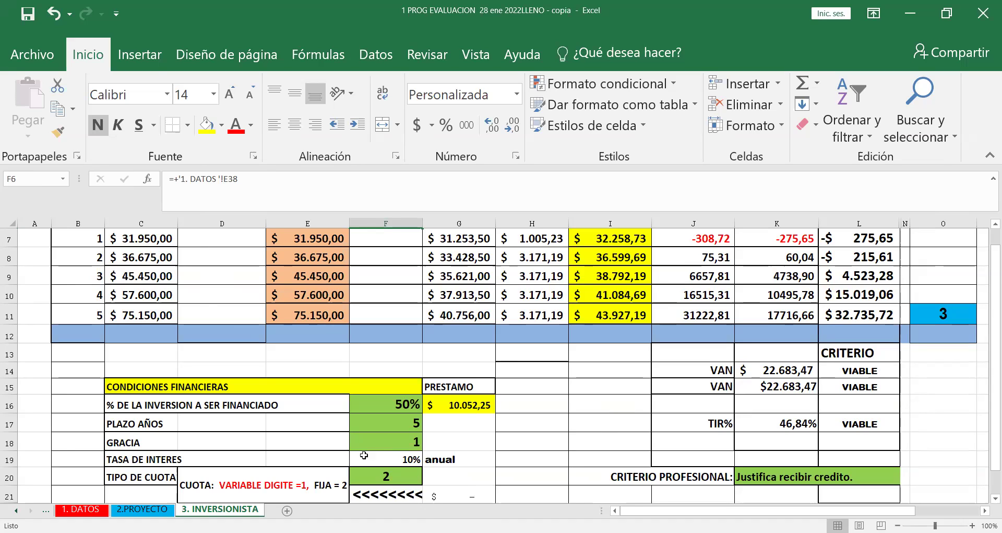
click(398, 423)
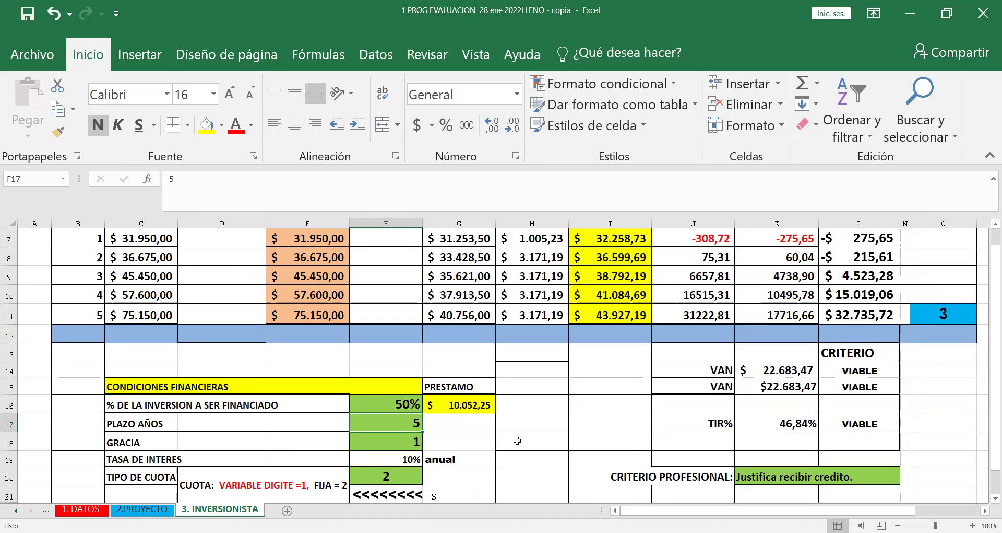
click(462, 403)
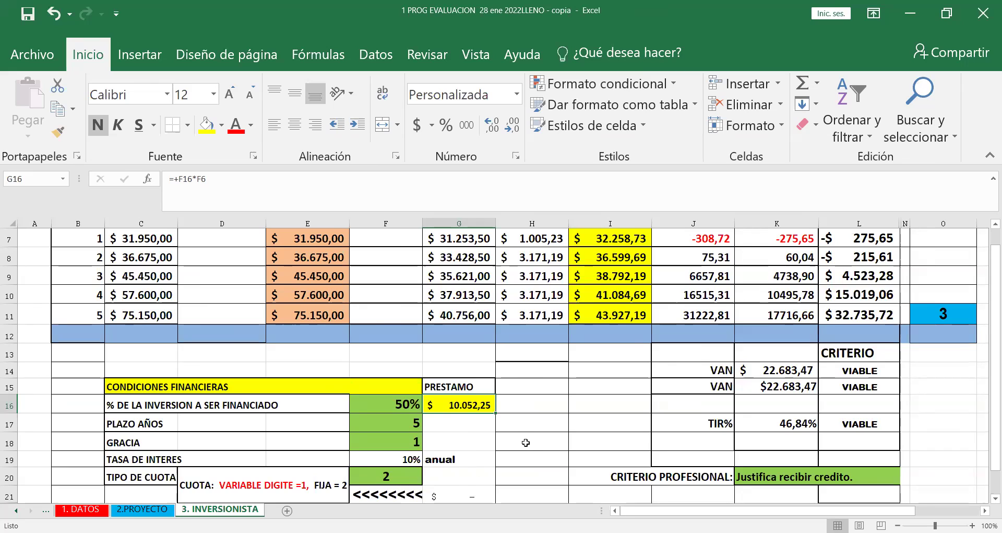
Compare the financing conditions with the credit instalment column and inspect the year 1 instalment formula in H7.
scroll(526, 440, down, 1)
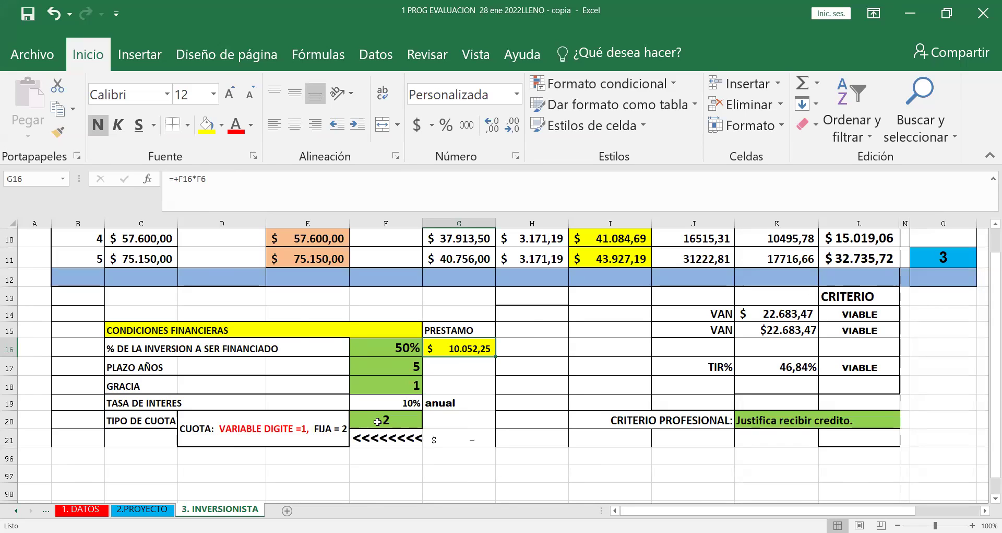
scroll(798, 308, up, 1)
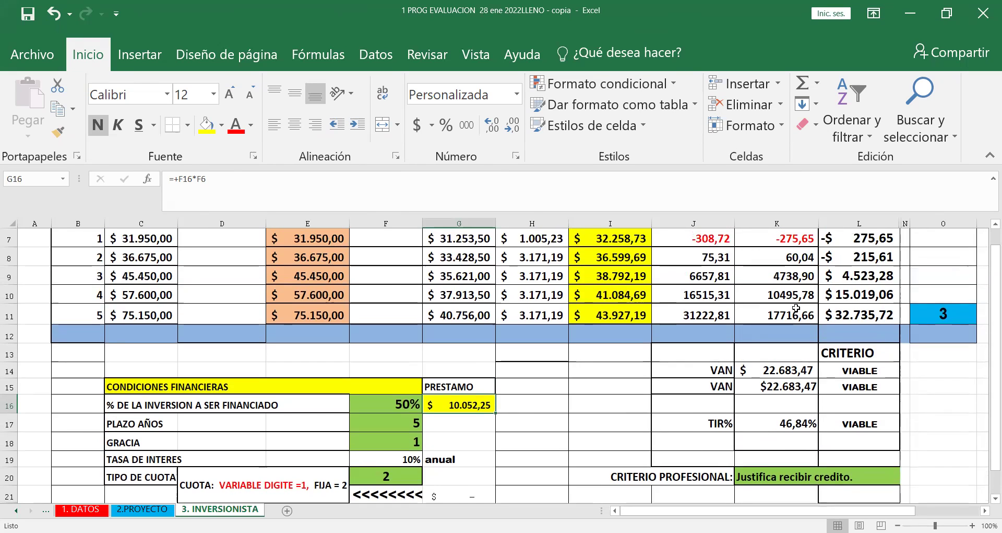
scroll(796, 303, up, 1)
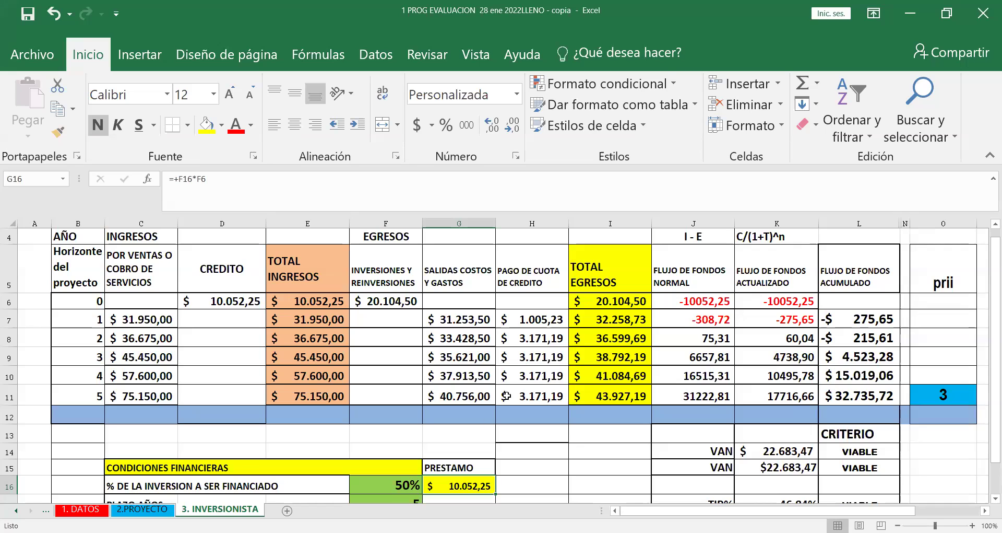
scroll(462, 438, down, 1)
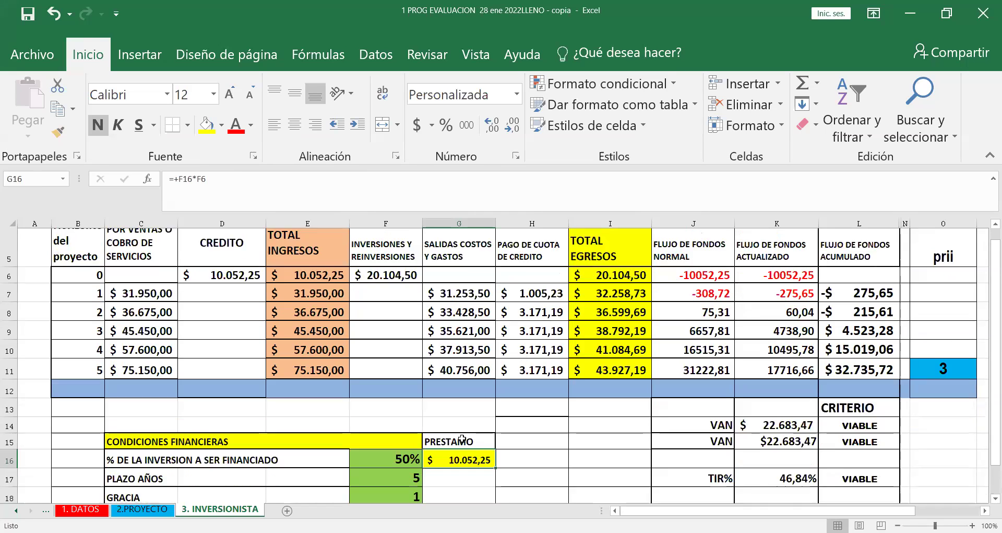
scroll(462, 438, up, 1)
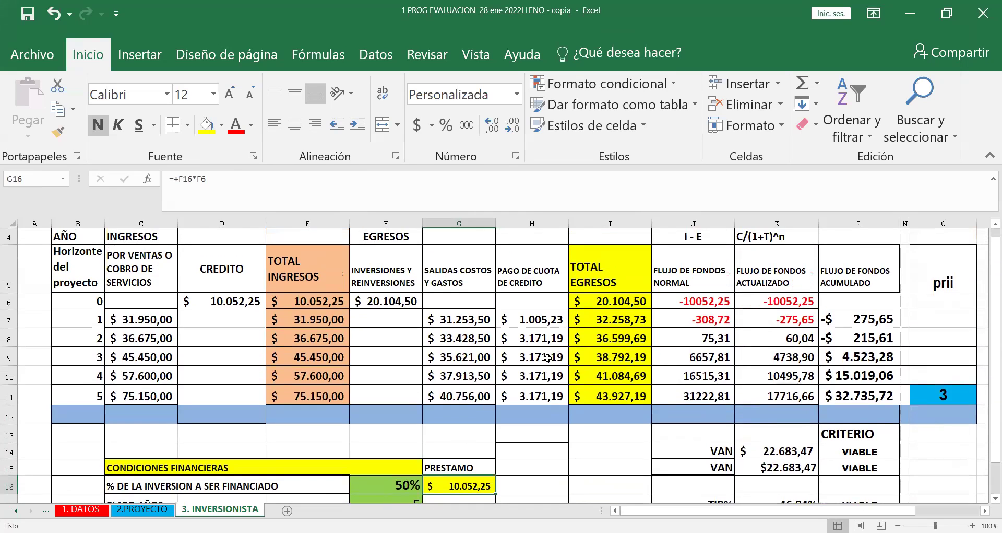
click(533, 320)
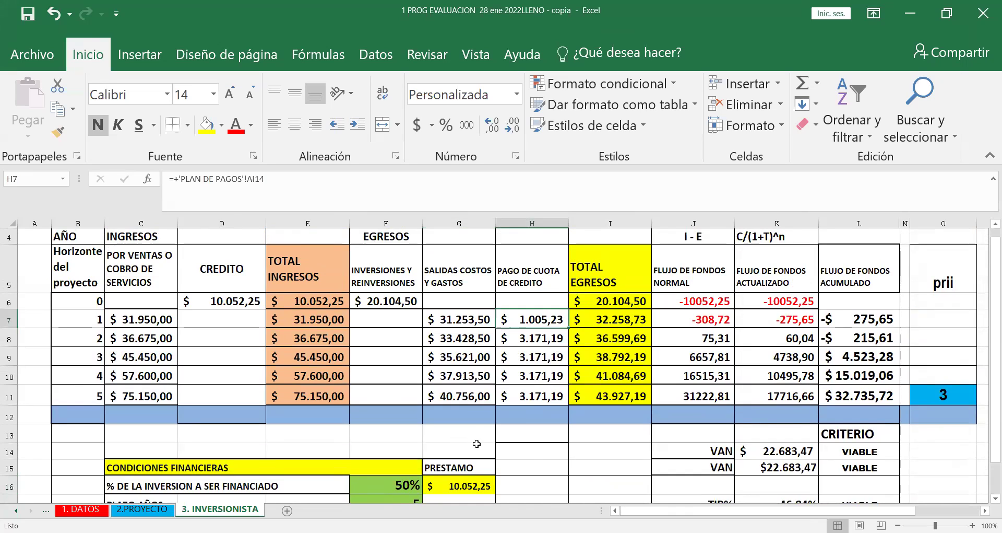
scroll(548, 448, down, 1)
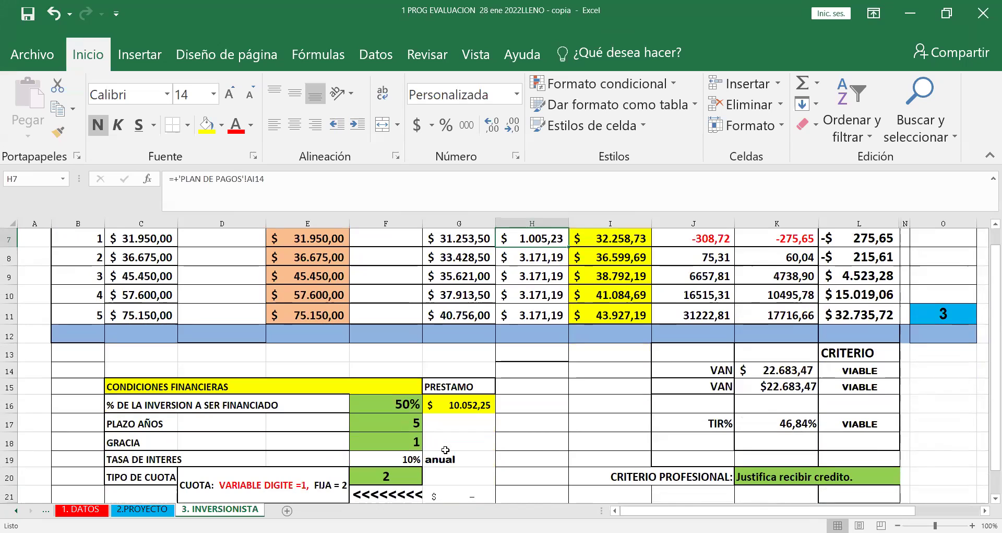
Set the instalment type in F20 to 1 for variable and check the credit instalment column.
click(382, 481)
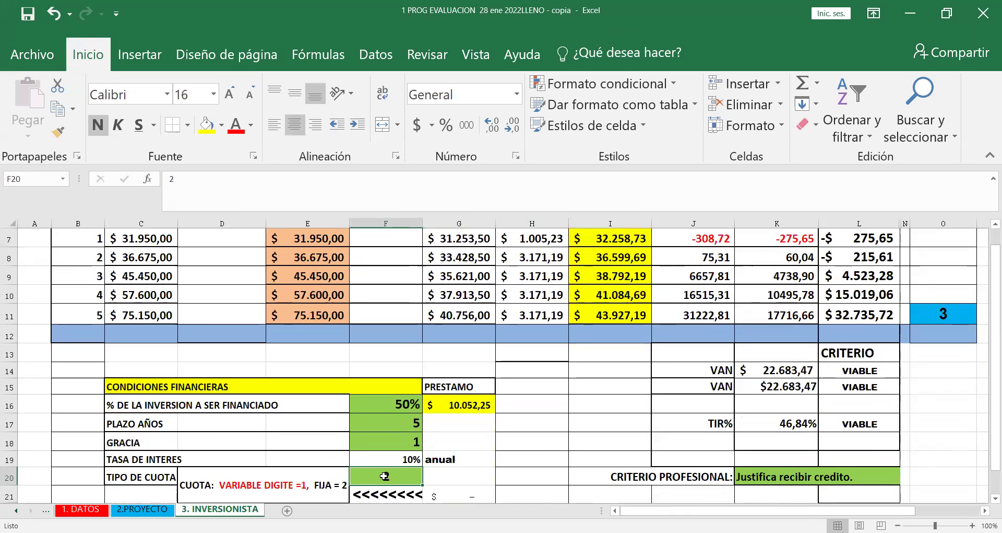
text(1)
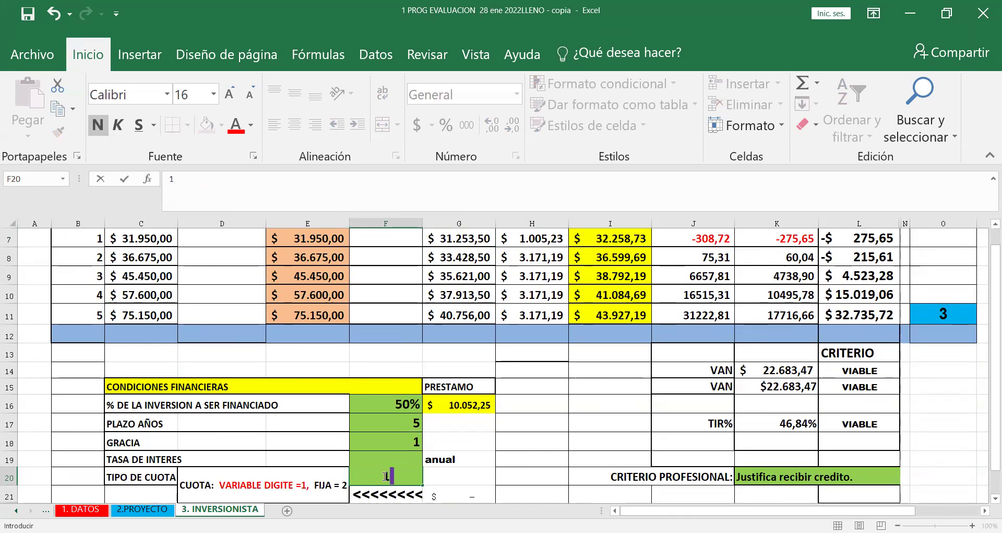
scroll(385, 475, up, 1)
scroll(384, 474, up, 2)
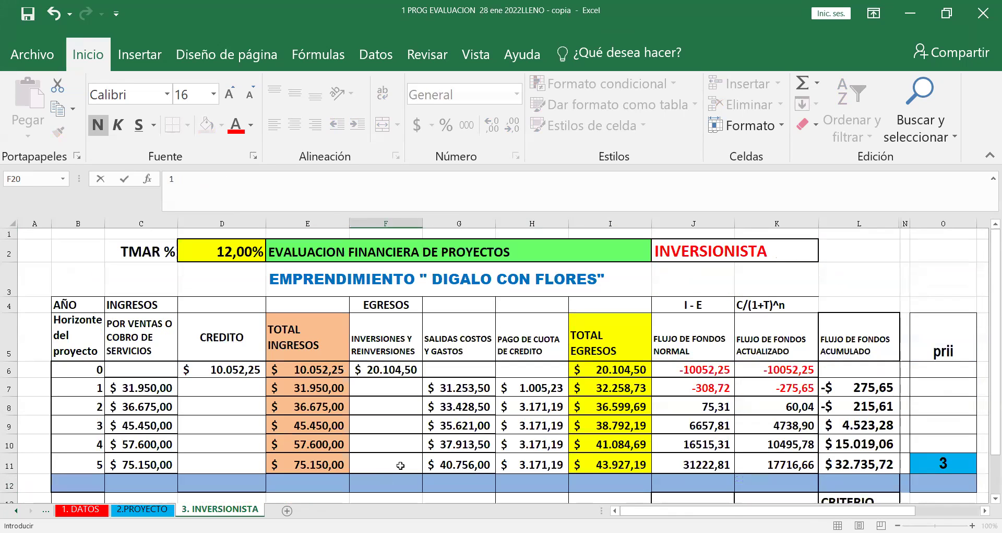
scroll(400, 465, down, 1)
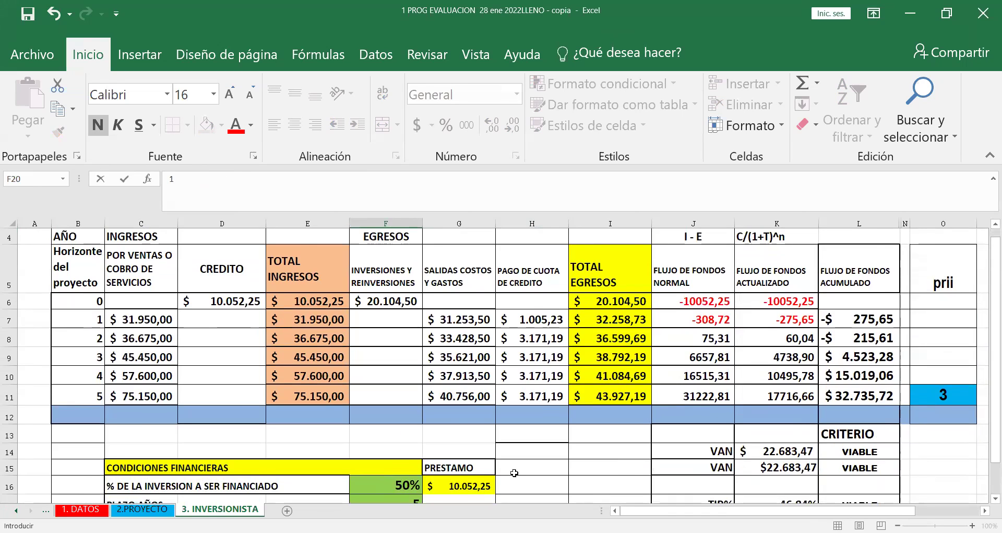
scroll(515, 473, down, 1)
Set the grace period in F18 to 2 and the instalment type in F20 to 2 for fixed.
click(403, 442)
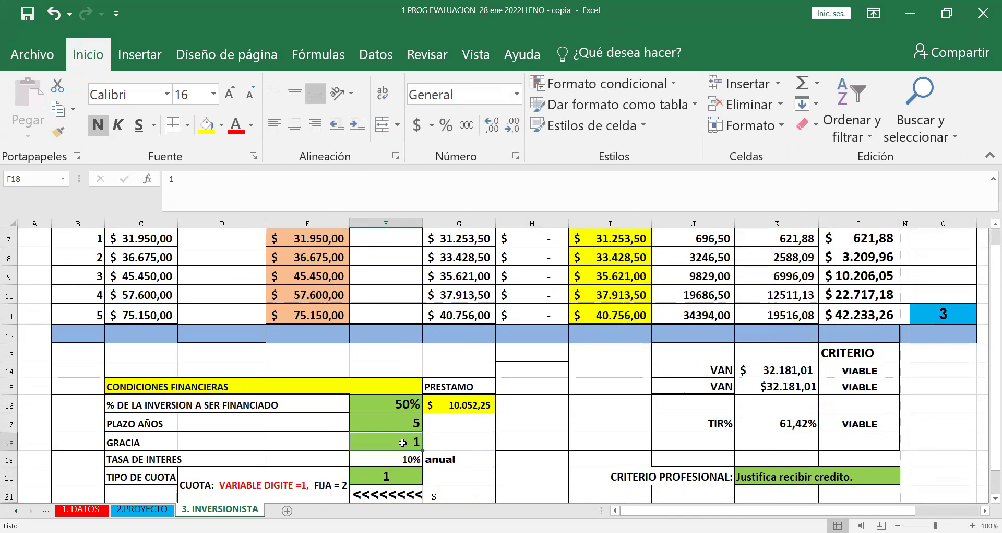
text(2)
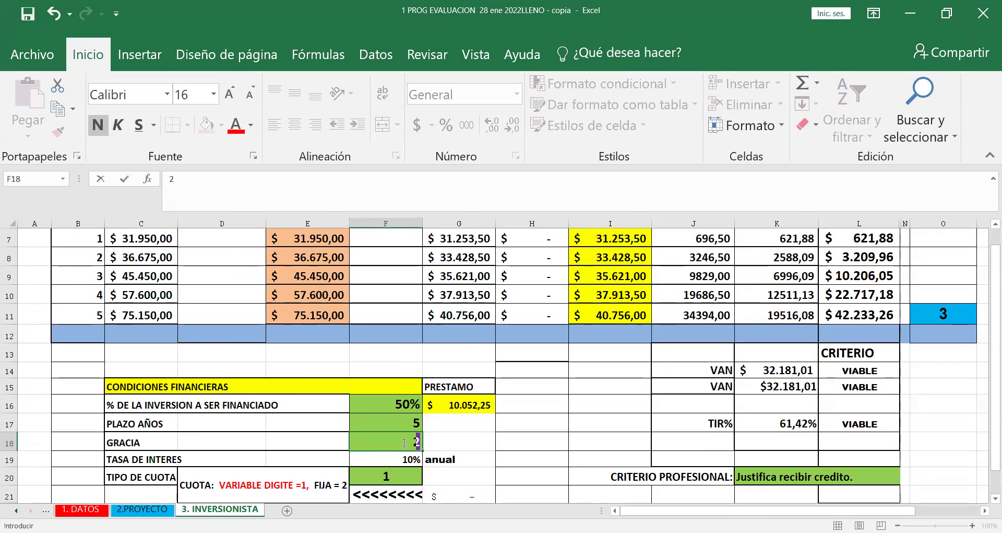
key(Return)
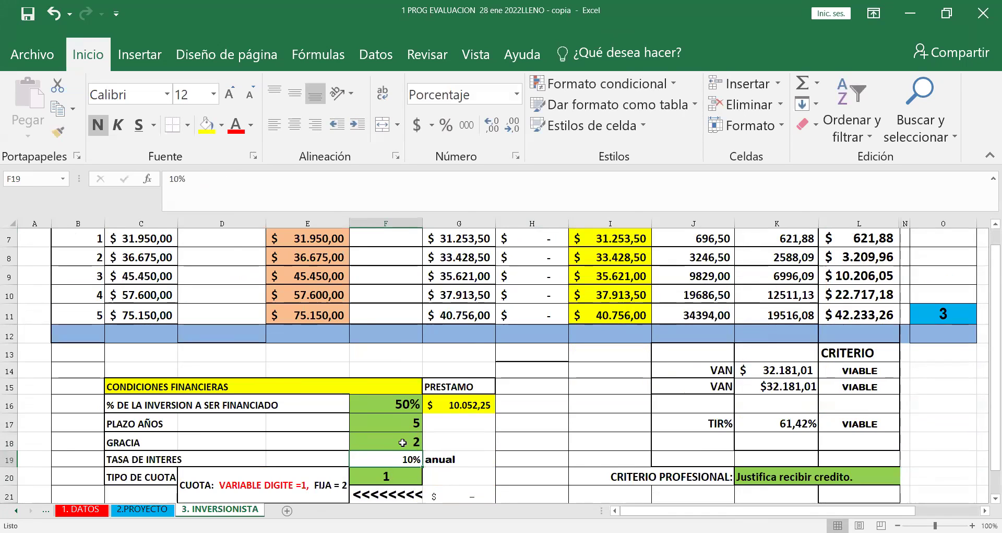
click(389, 476)
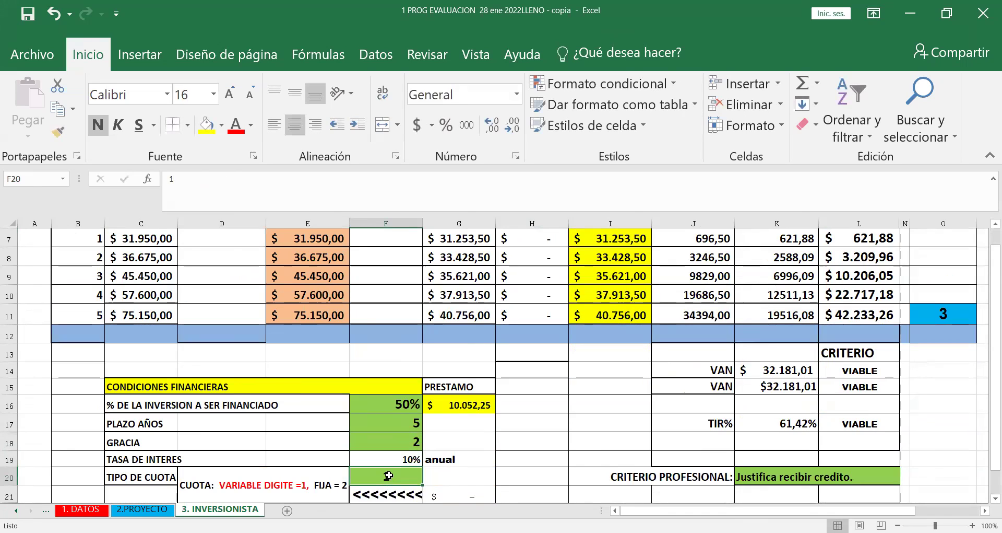
text(2)
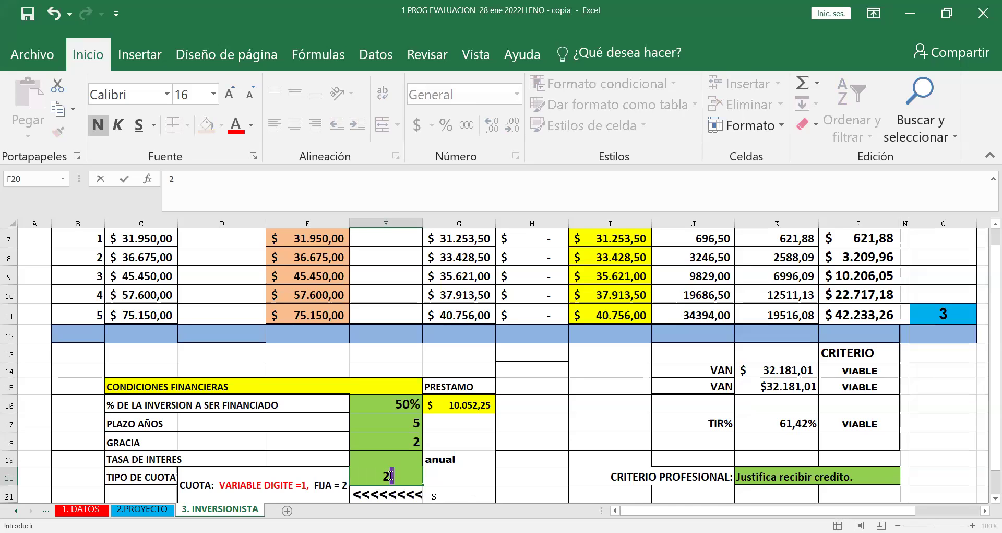
key(Return)
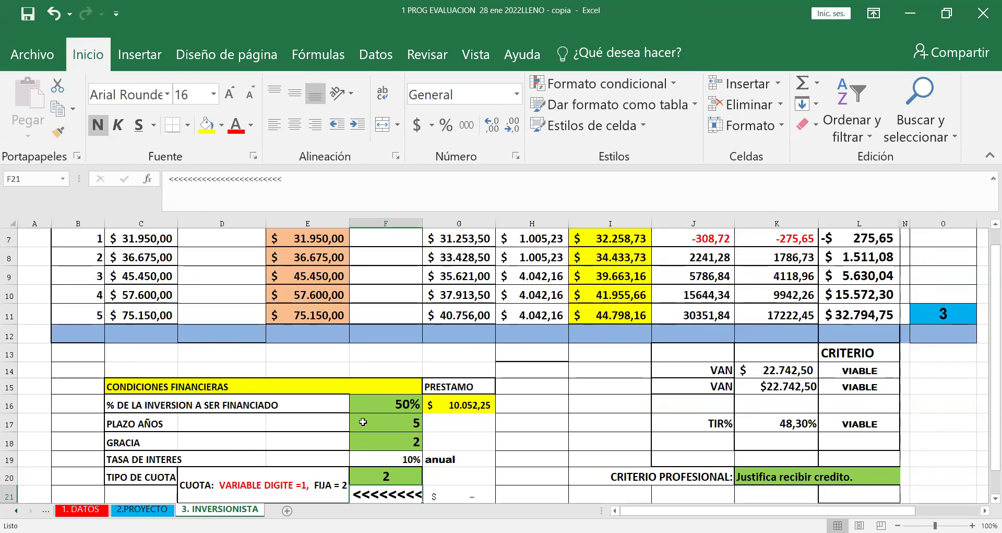
Set the grace period in F18 to 1 and review the financing conditions against the investor cash flow.
click(388, 442)
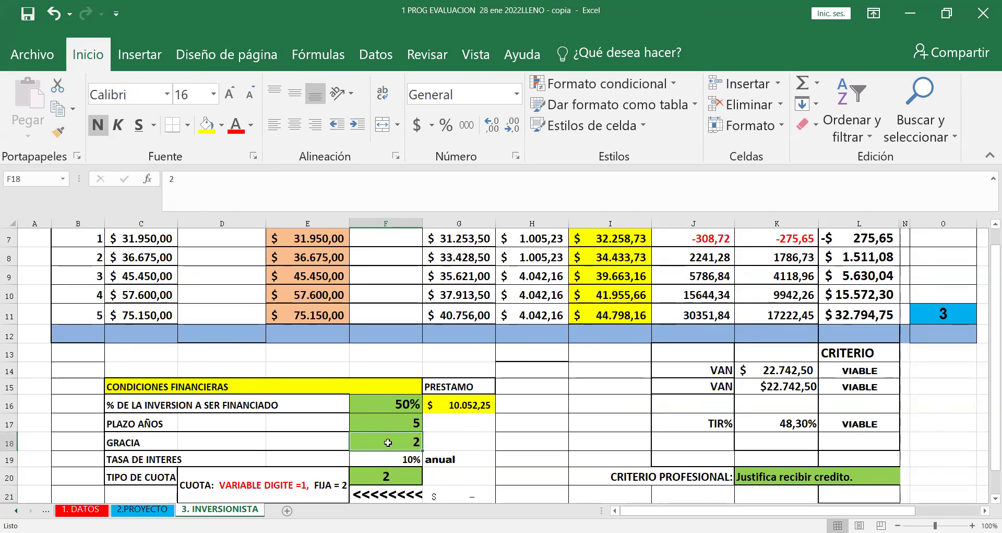
text(1)
key(Return)
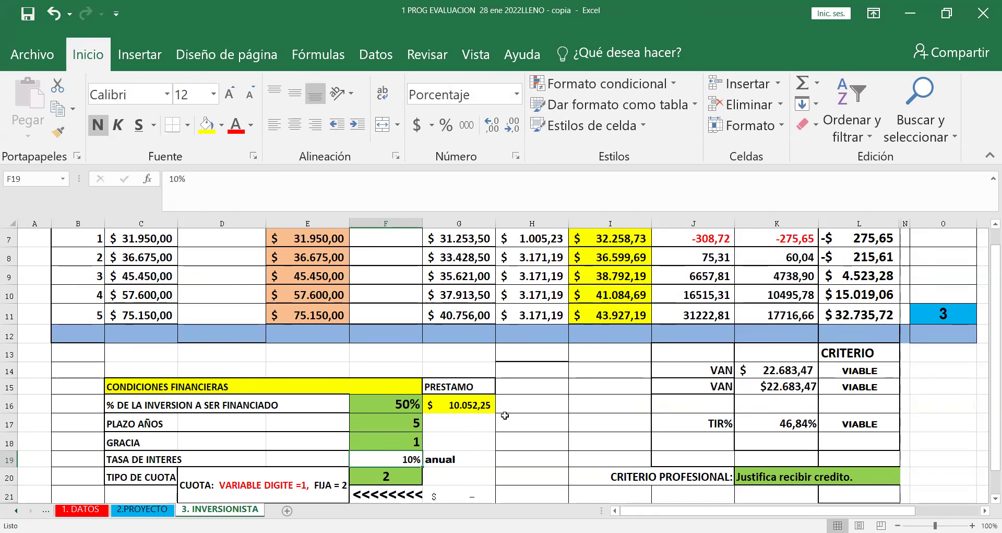
scroll(505, 415, down, 1)
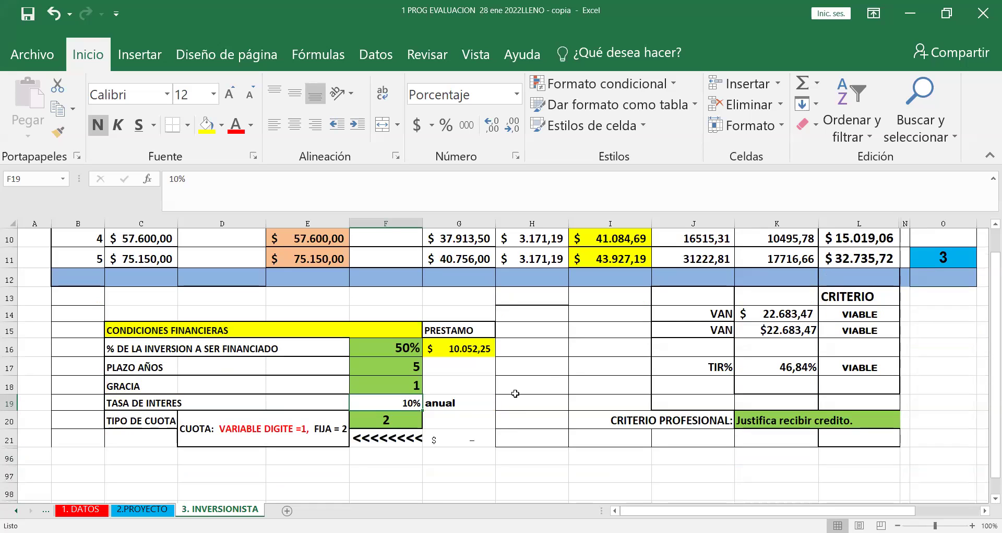
scroll(516, 393, up, 1)
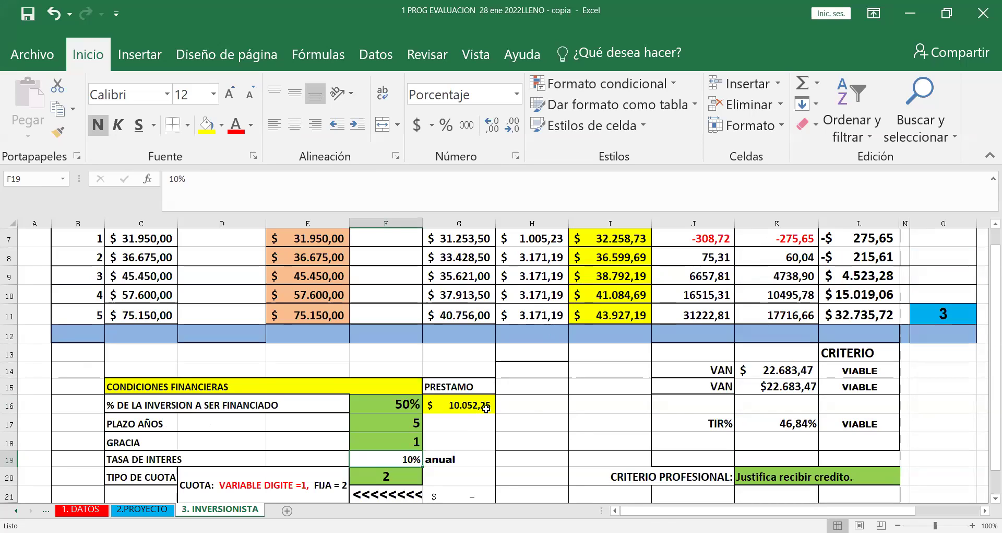
scroll(538, 339, up, 1)
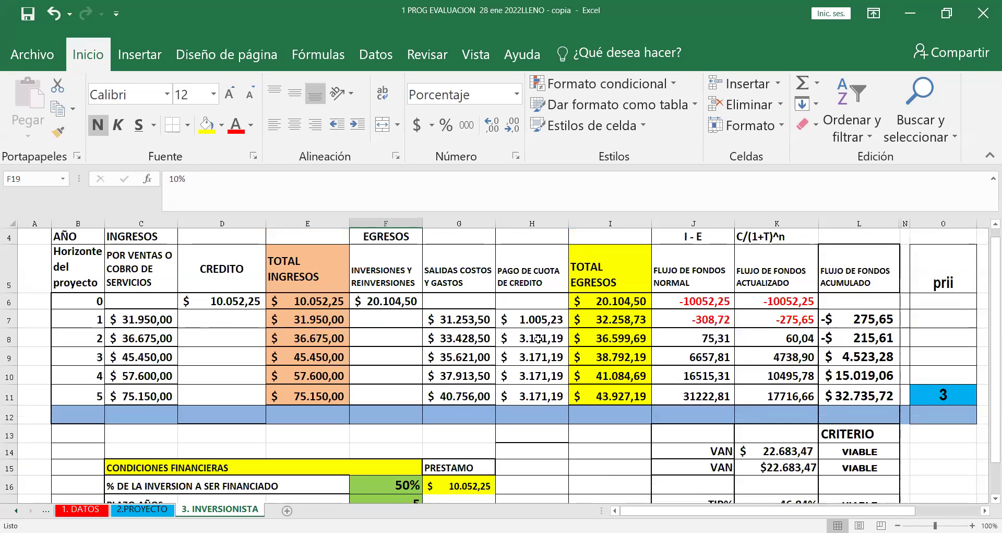
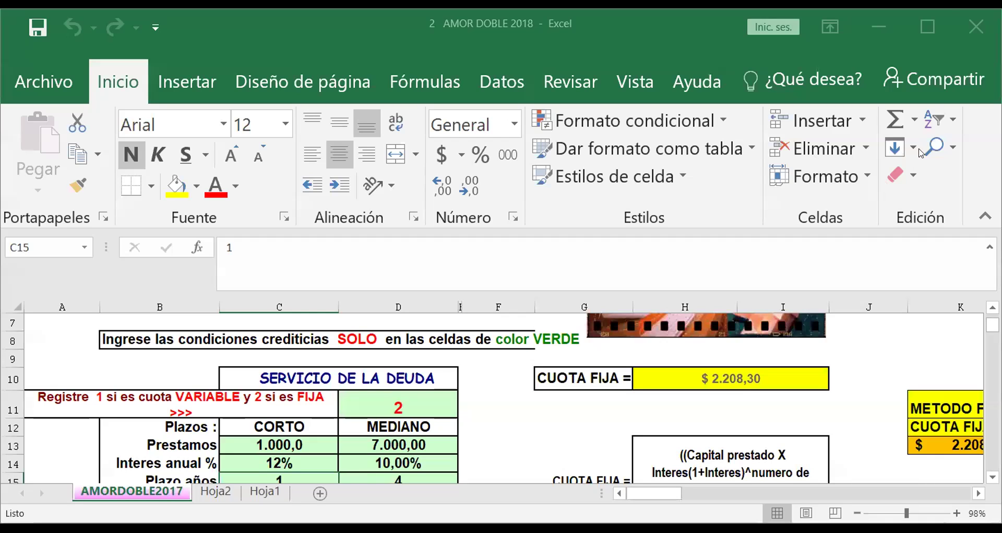
Switch to the AMOR DOBLE 2018 workbook and maximize its window.
click(929, 27)
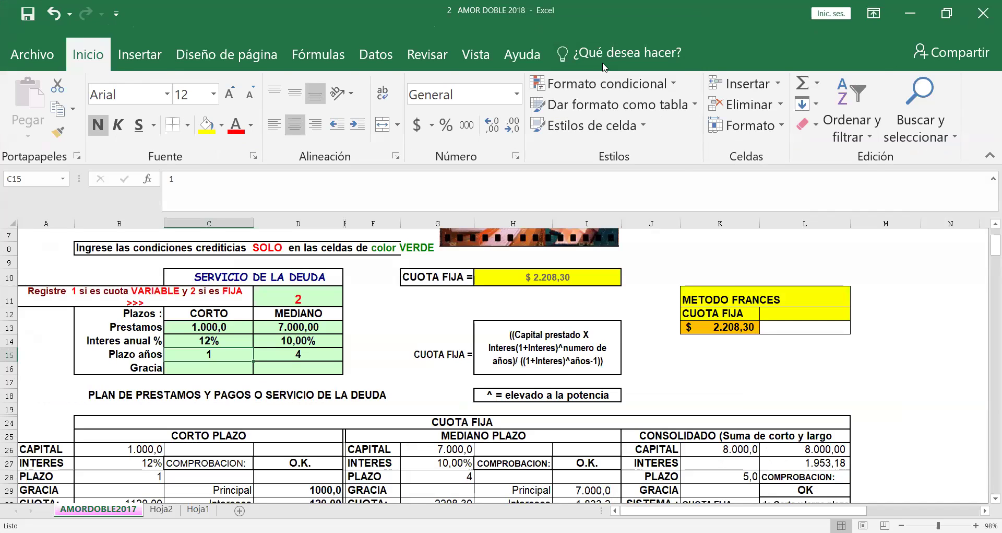
click(559, 102)
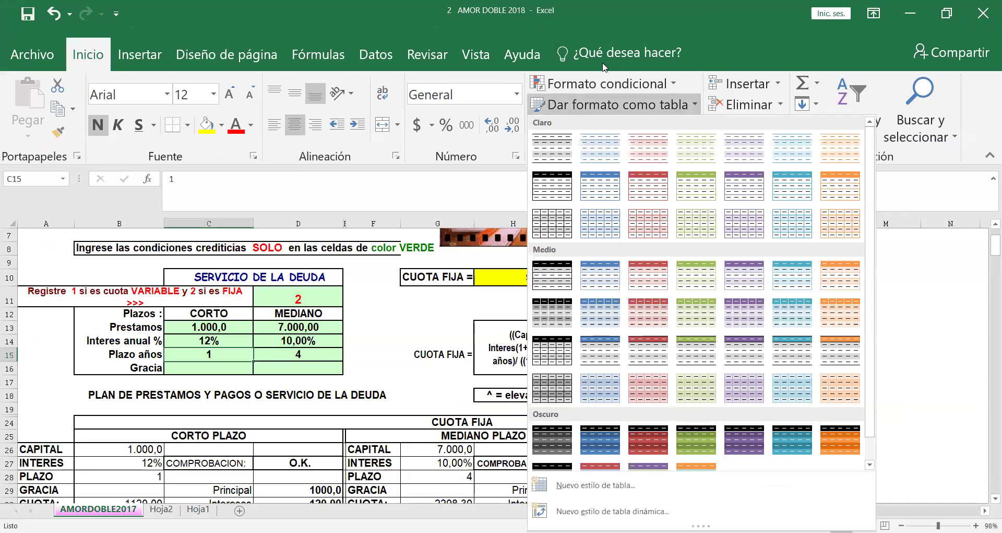
click(558, 100)
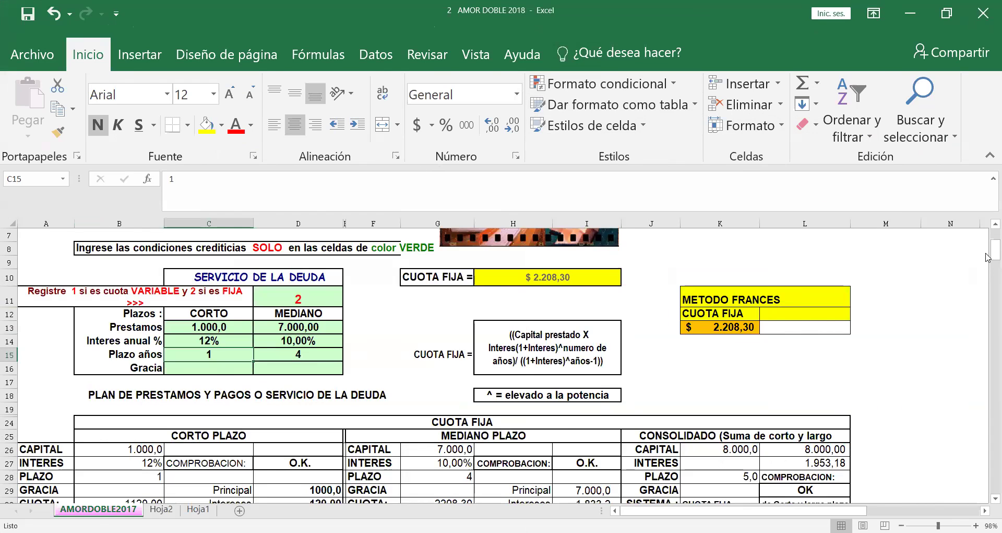
Look down the AMORDOBLE2017 sheet past row 107 and return to its top at cell K1.
scroll(988, 254, down, 8)
drag(988, 254, 986, 336)
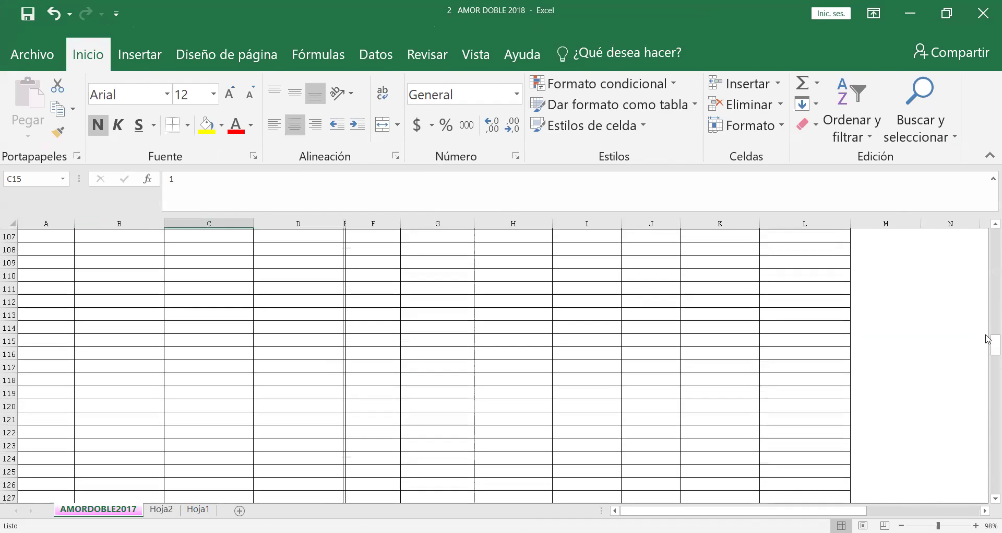
right_click(731, 276)
key(Up)
key(Down)
key(Up)
key(Up)
key(Up)
key(Up)
key(Up)
key(Up)
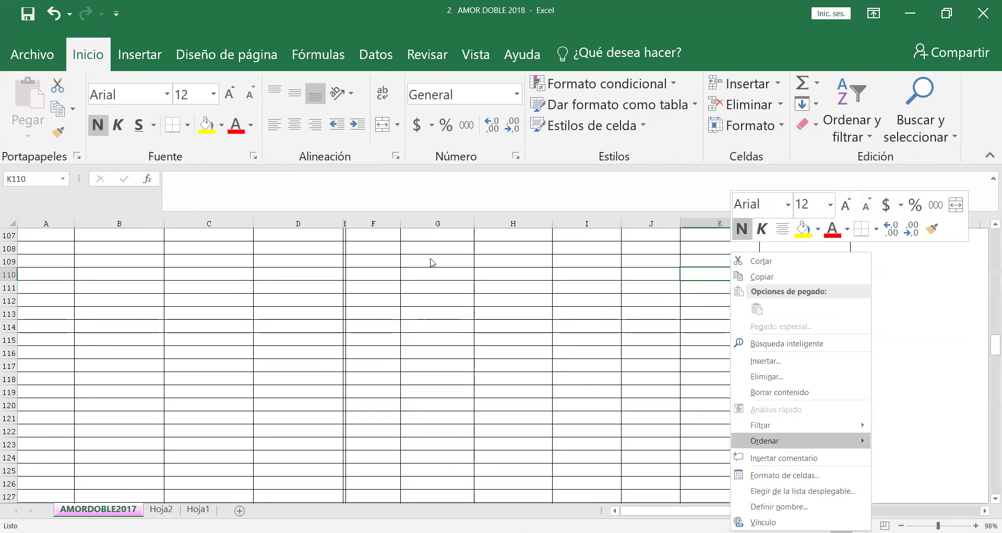
key(Escape)
key(Up)
key(Up)
key(Up)
key(Up)
key(Up)
key(Up)
key(Up)
key(Up)
key(Up)
key(Up)
key(Up)
key(Up)
key(Up)
key(Up)
key(Up)
key(Up)
key(Up)
key(Up)
key(Up)
key(Up)
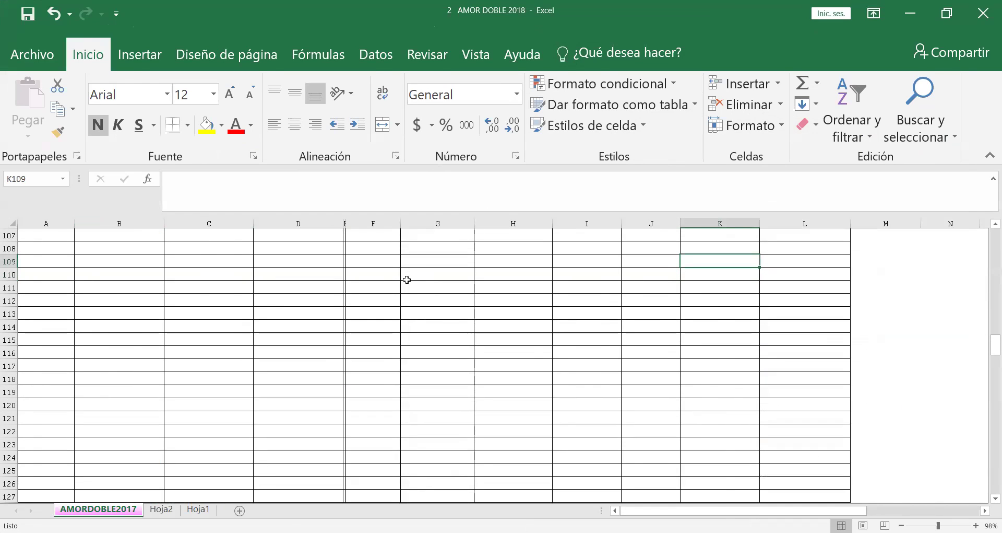
key(Up)
key(Up)
key(Up)
key(Up)
key(Up)
key(Up)
key(Up)
key(Up)
key(Up)
key(Up)
key(Up)
key(Up)
key(Up)
key(Up)
key(Up)
key(Up)
key(Up)
key(Up)
key(Up)
key(Up)
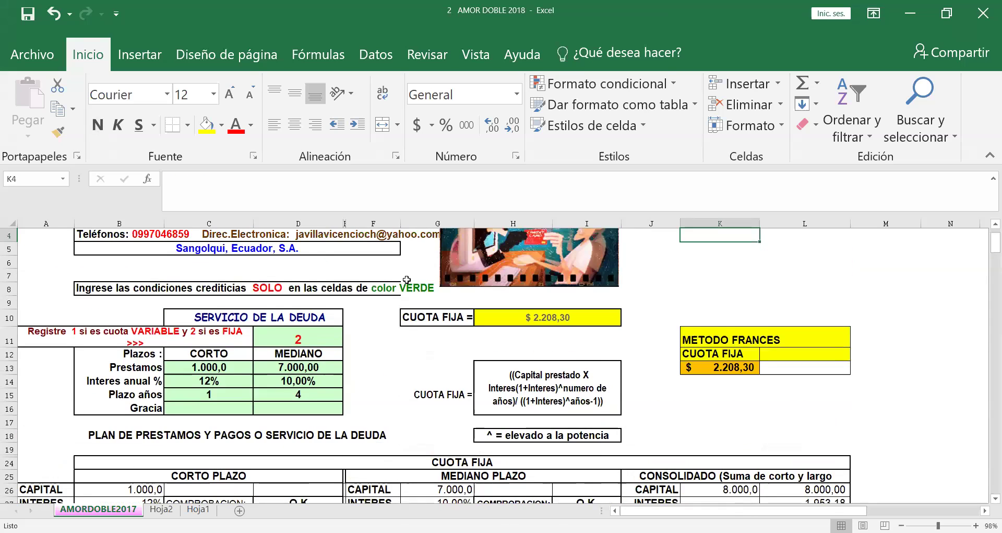
key(Up)
key(Up)
key(Up)
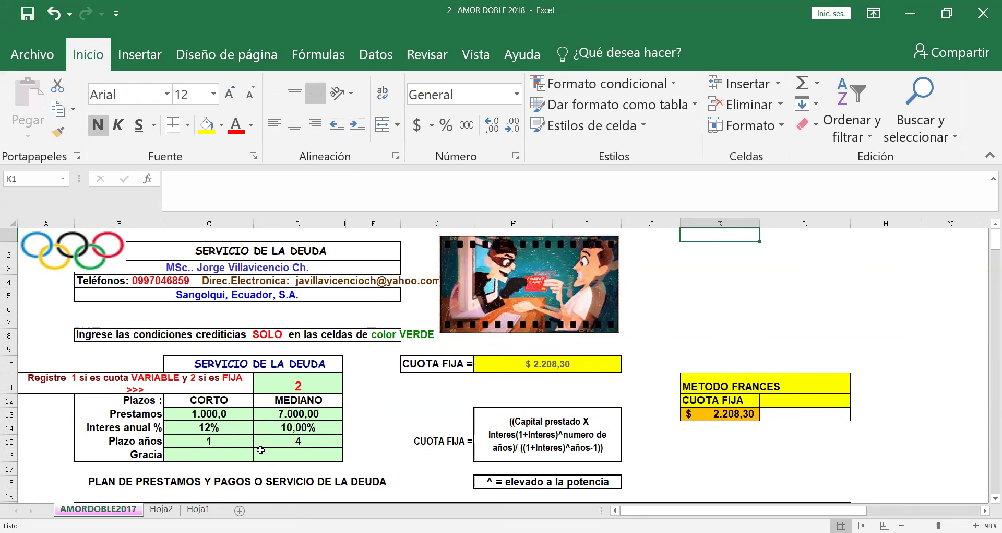
Clear the short-term loan amount, interest rate and term in cells C13 to C15.
scroll(389, 419, down, 1)
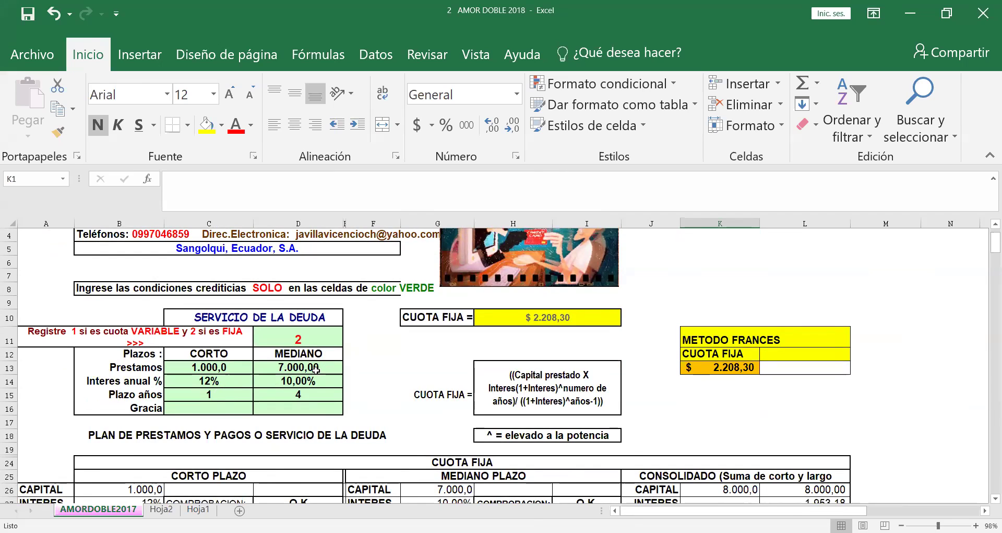
drag(216, 367, 215, 395)
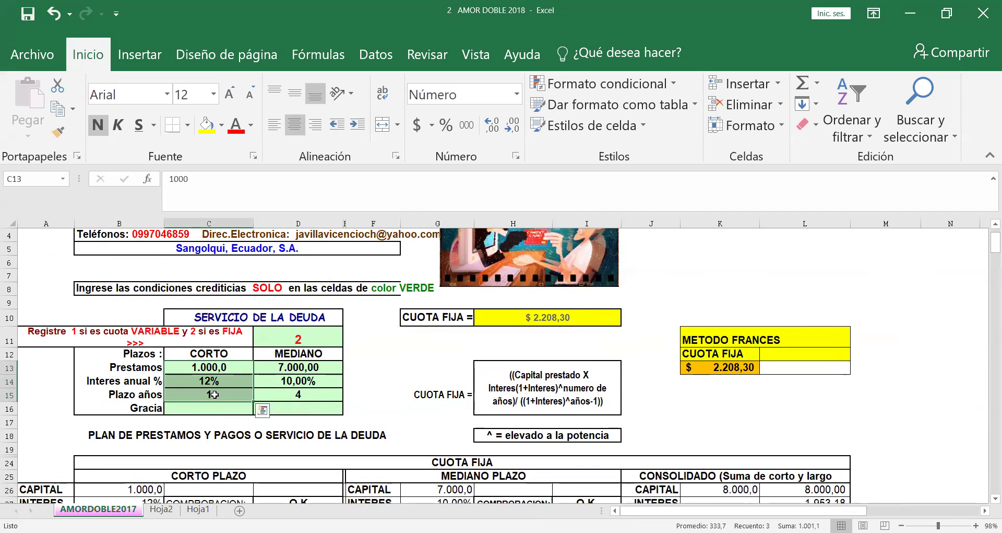
key(Delete)
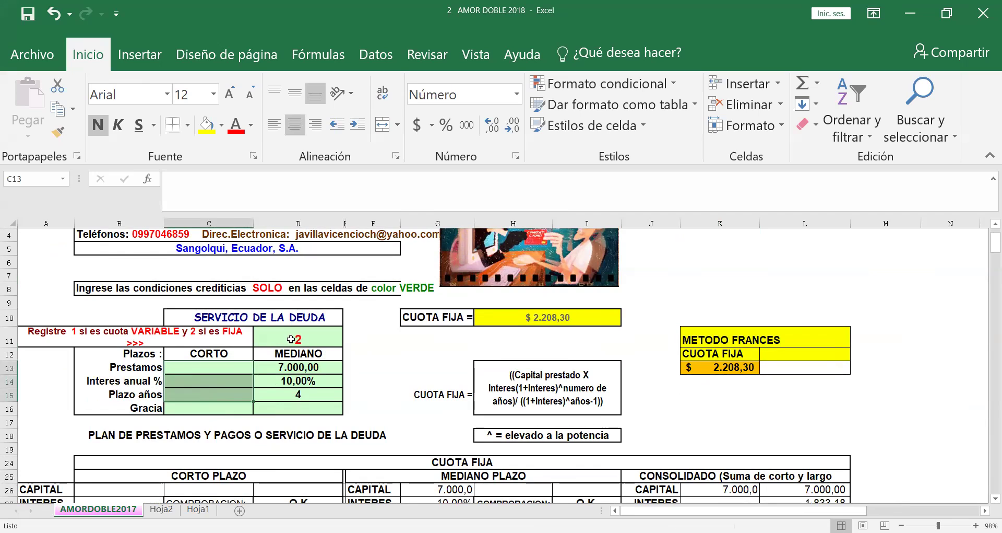
Set the medium-term loan amount in D13 to 10052,25.
click(287, 370)
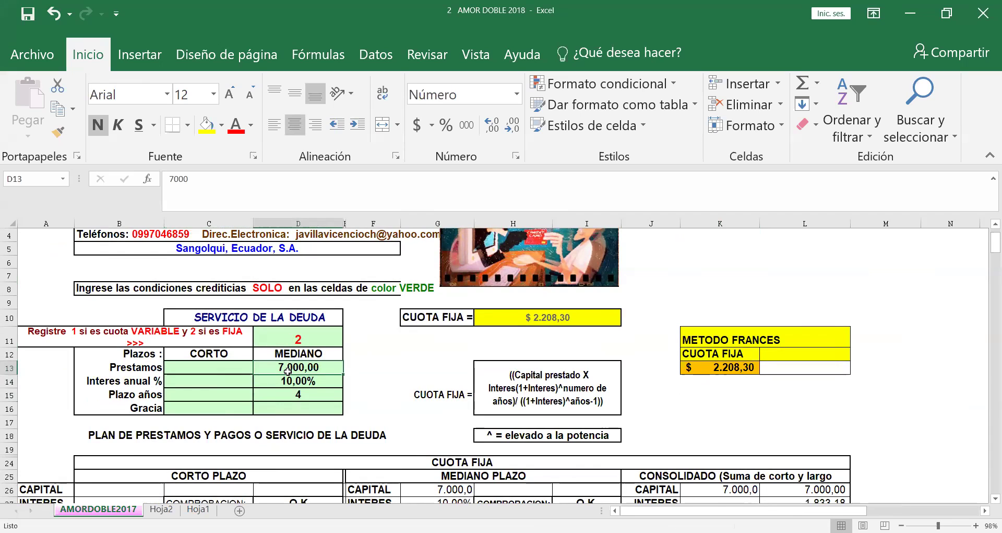
text(1)
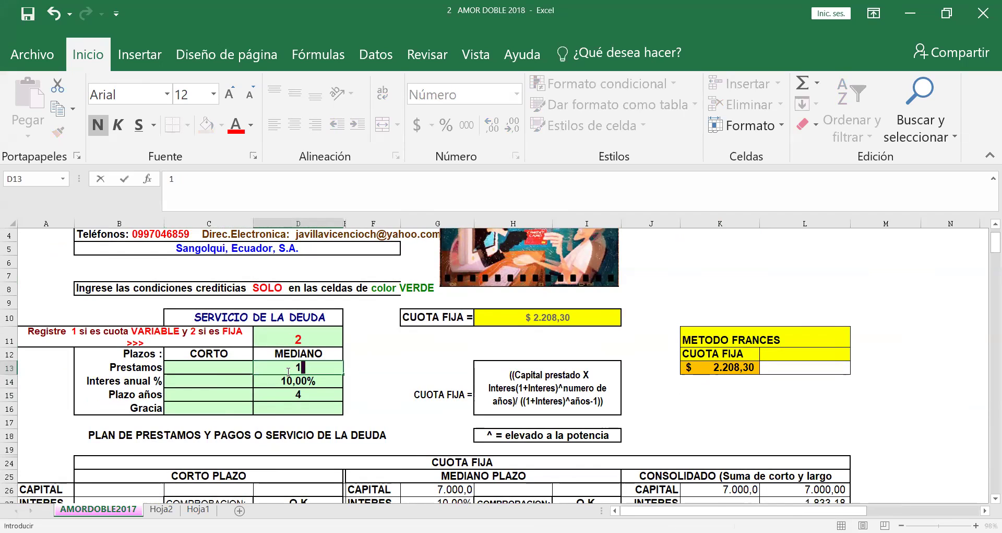
text(0.052)
key(Return)
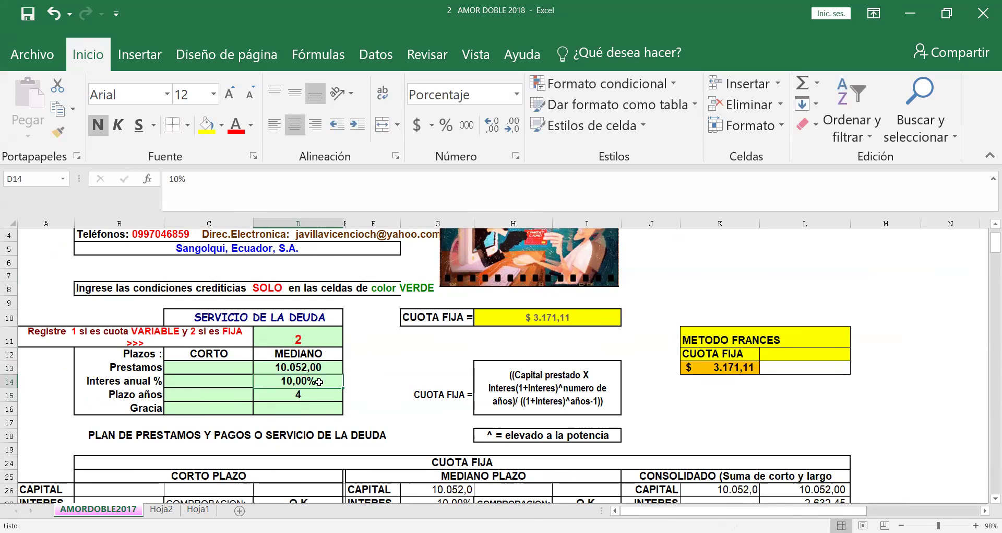
click(288, 365)
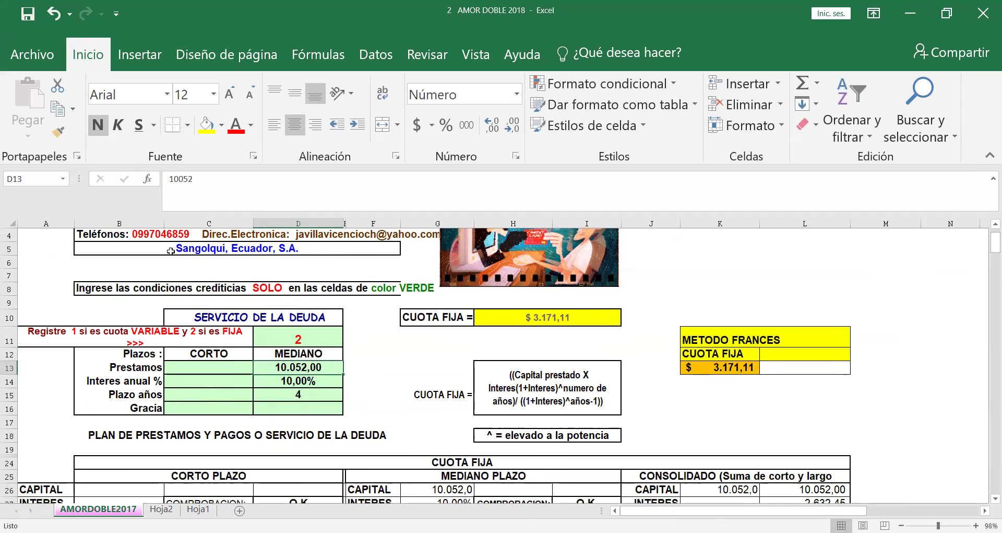
click(200, 178)
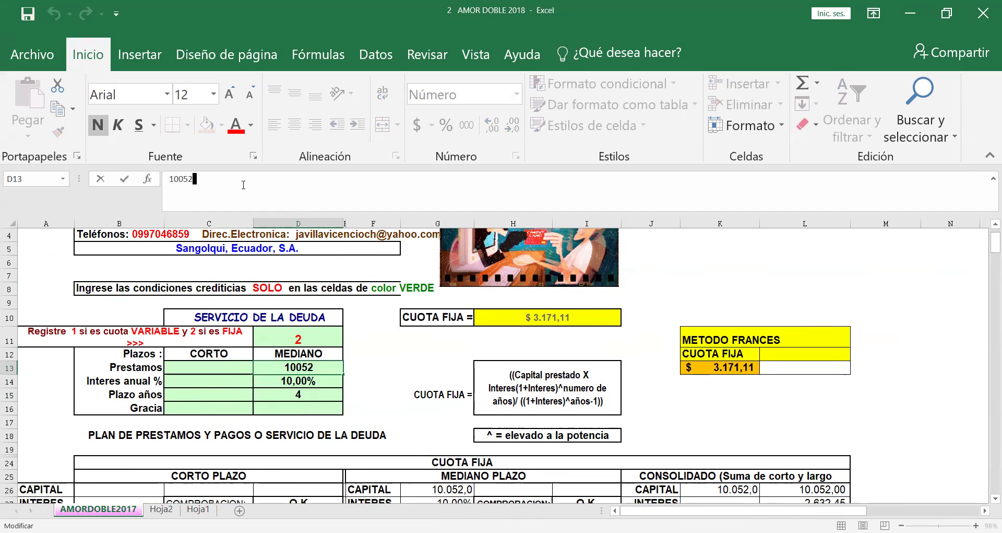
text(,25)
key(Return)
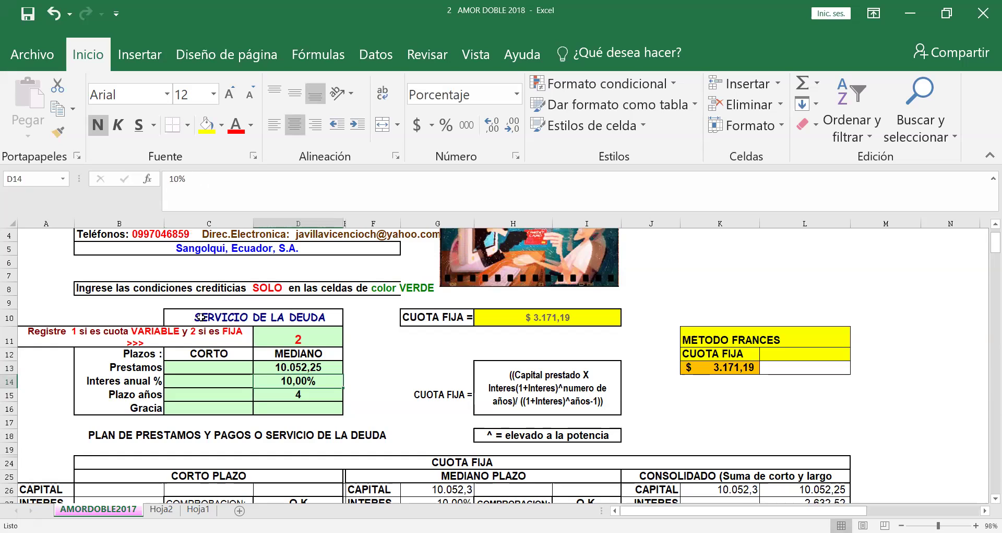
Set the medium-term loan's term in D15 to 5 years and its grace period in D16 to 1.
click(288, 391)
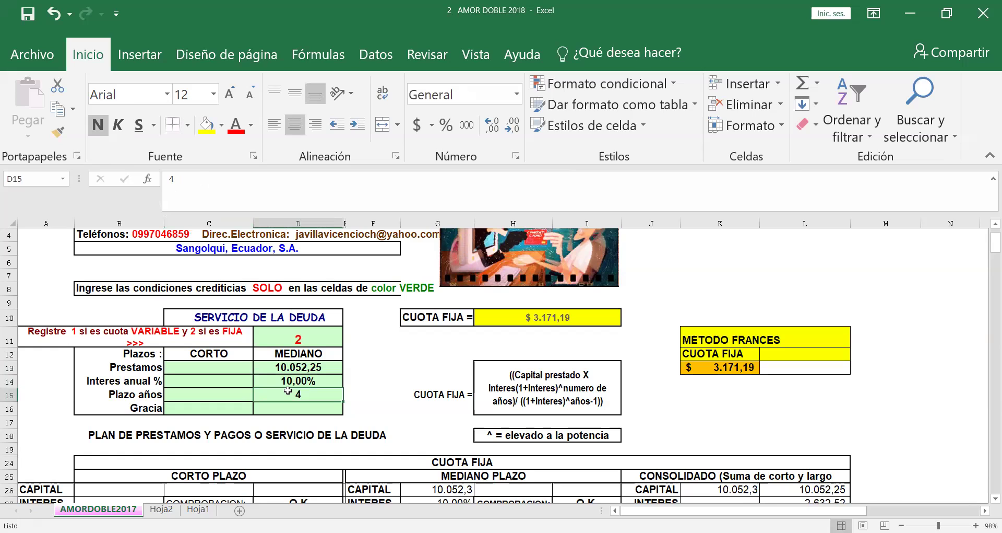
text(5)
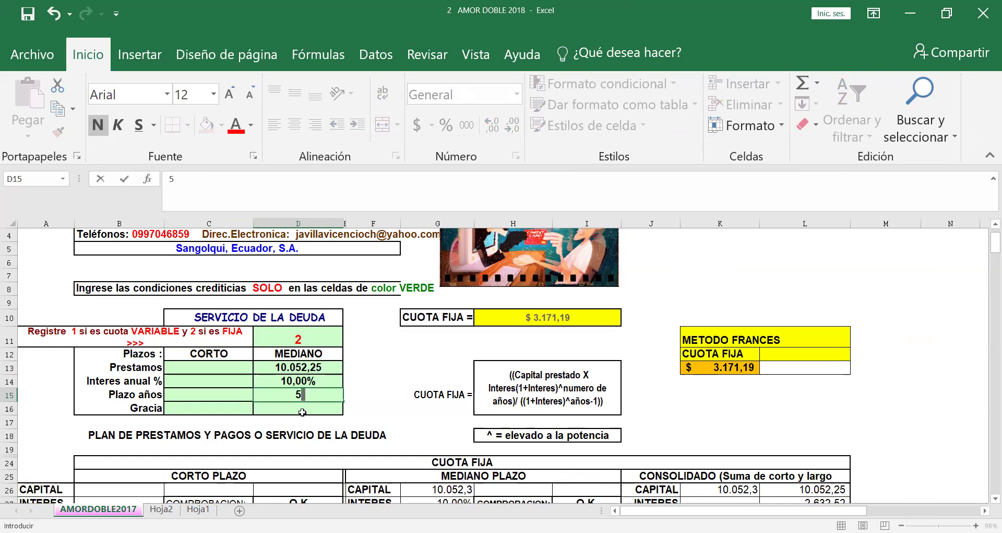
click(302, 409)
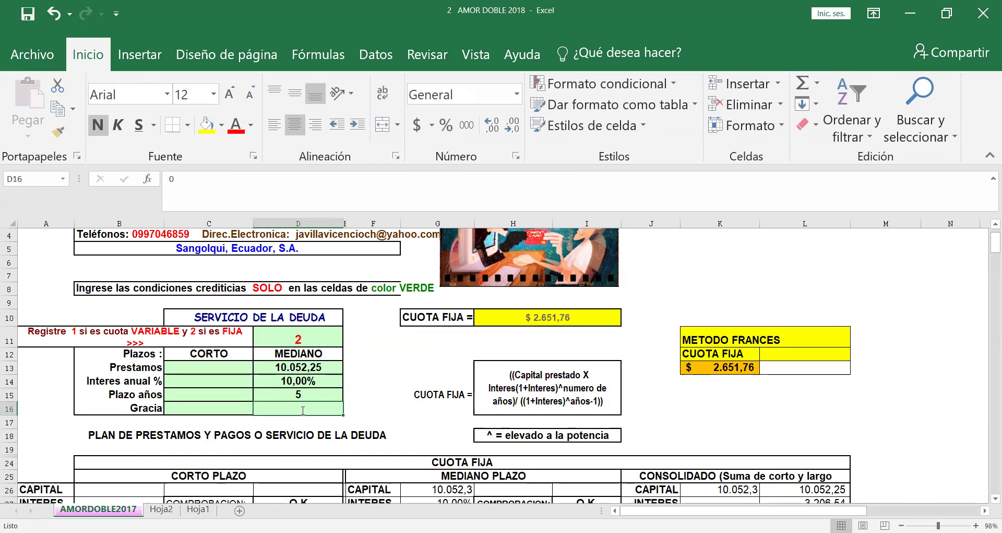
text(1)
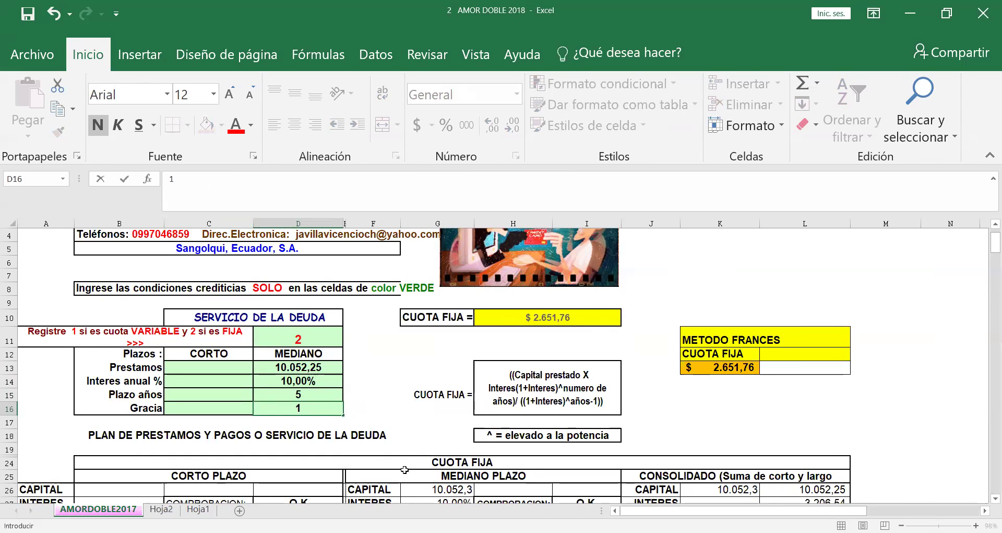
key(Return)
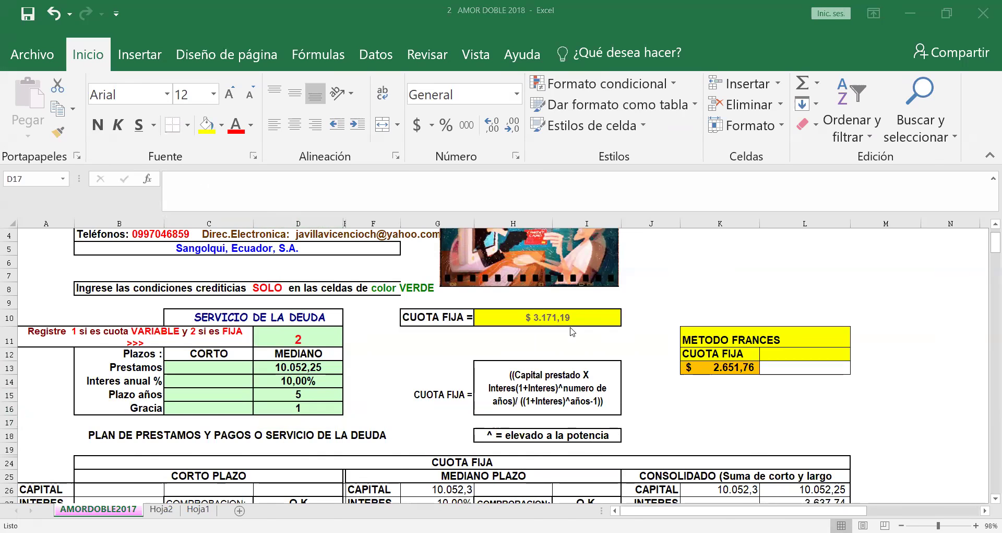
Examine the fixed-instalment payment schedule for the 5-year medium-term loan and compare it with the credit conditions above.
scroll(577, 339, down, 1)
scroll(581, 344, down, 3)
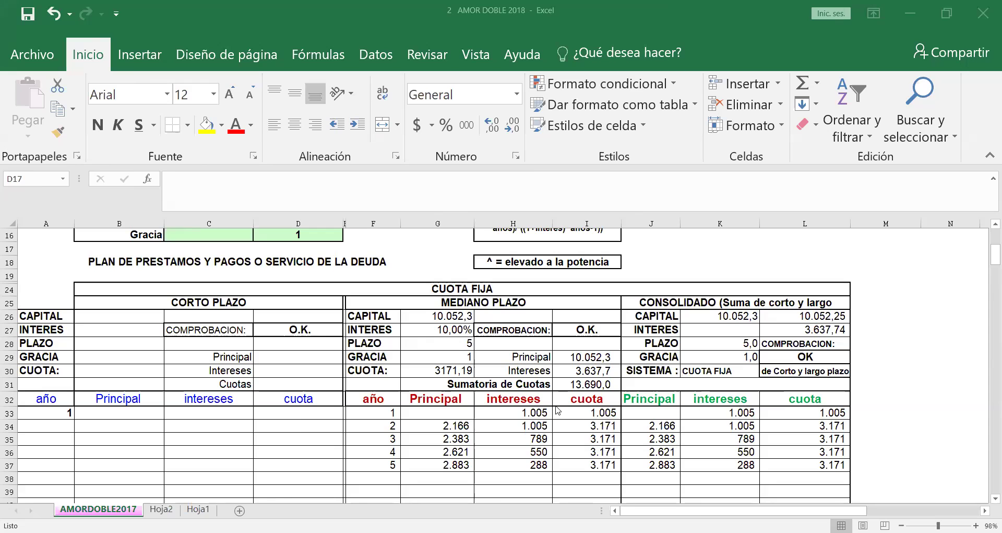
scroll(538, 328, up, 1)
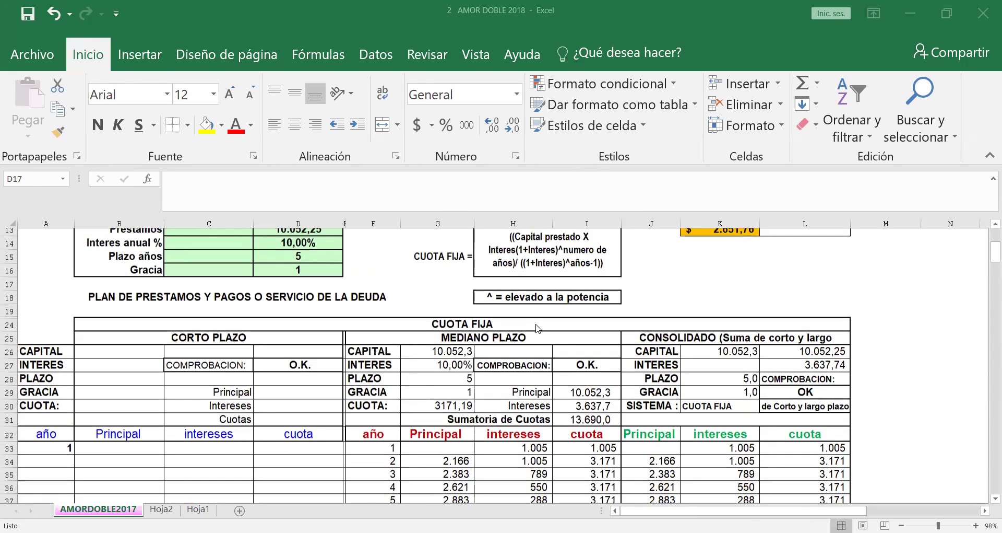
scroll(538, 328, up, 1)
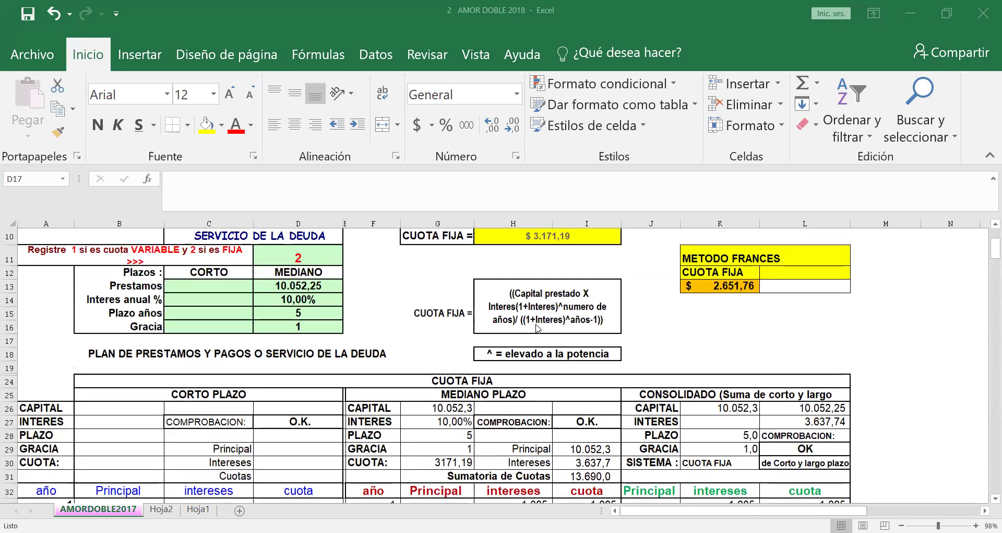
scroll(730, 318, down, 1)
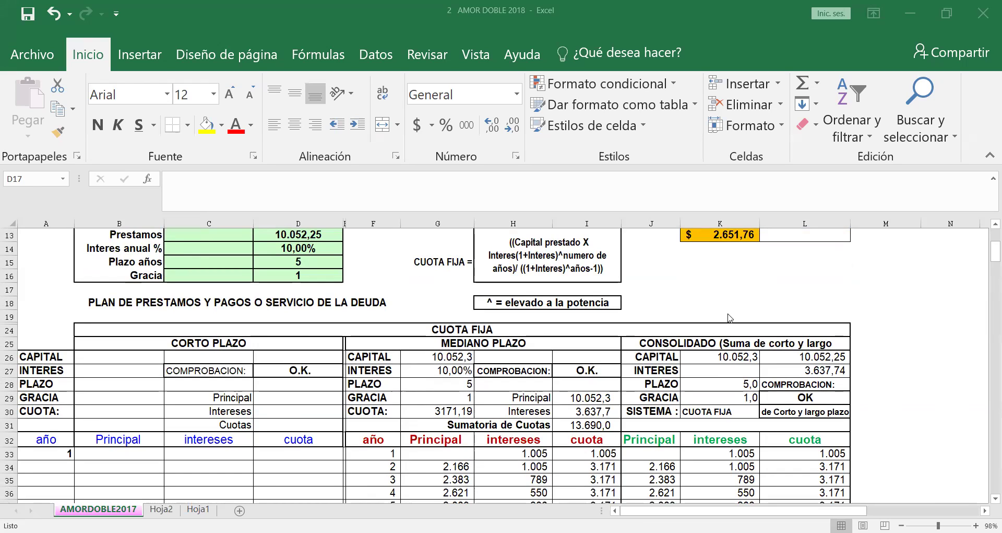
scroll(616, 297, up, 1)
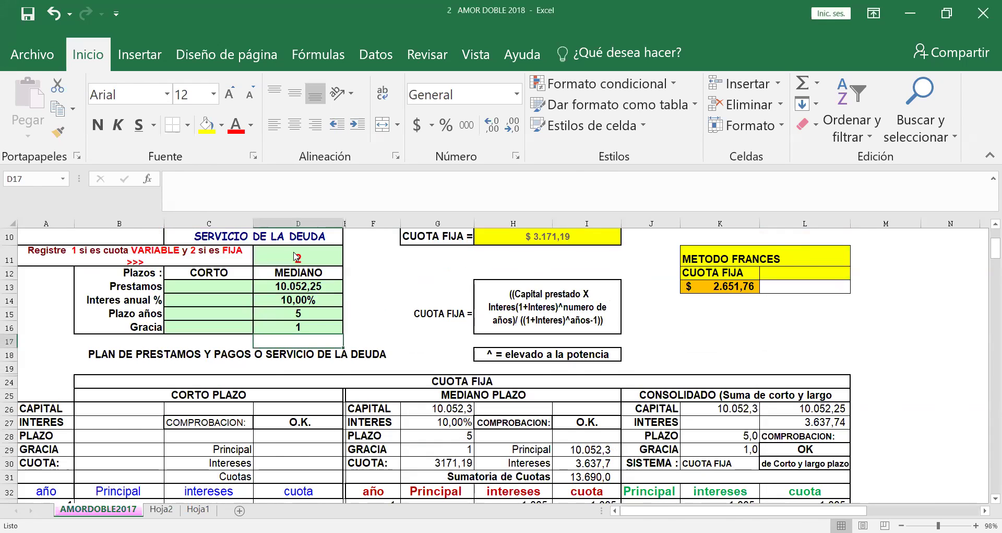
Set the instalment type in D11 to 1 for variable instalments and look over the payment schedule below.
text(1)
key(Return)
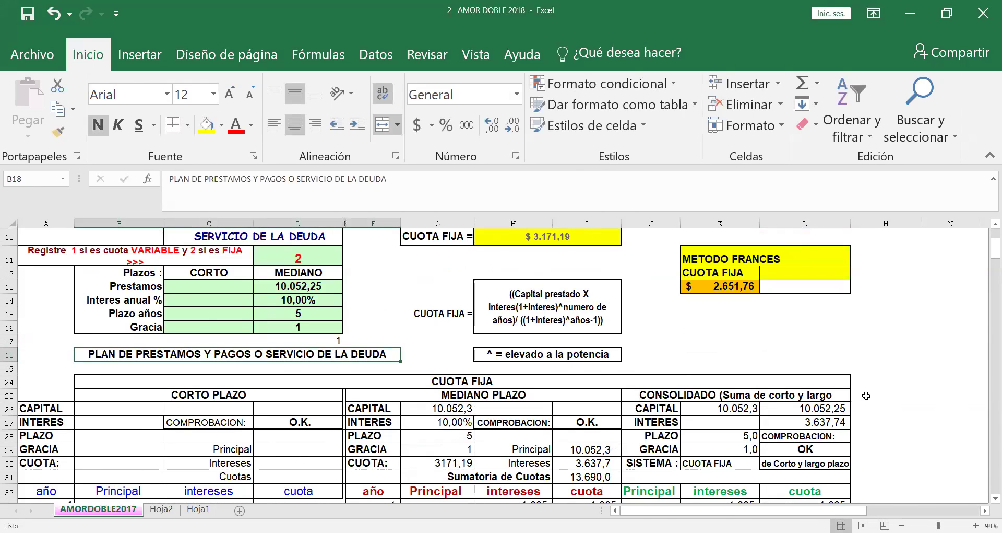
click(306, 251)
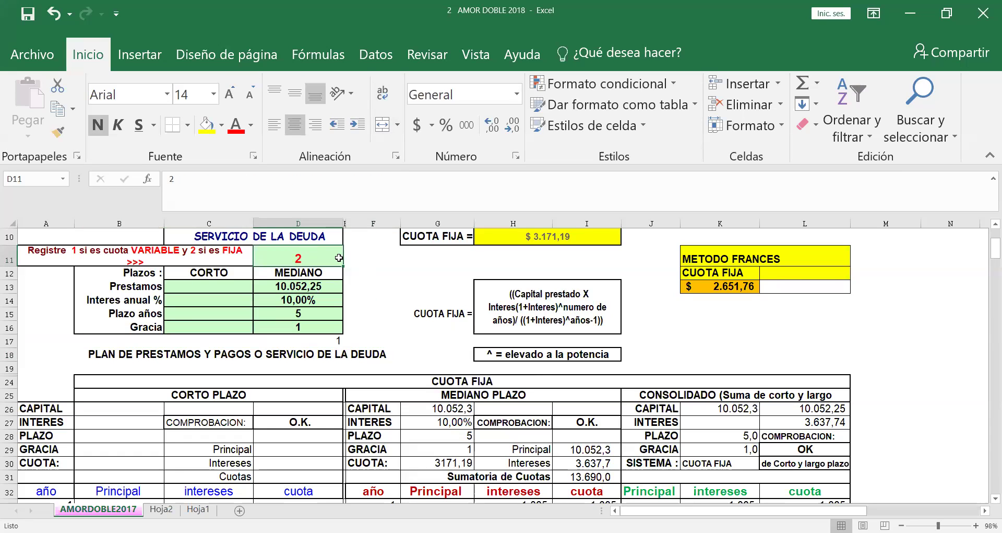
text(1)
key(Return)
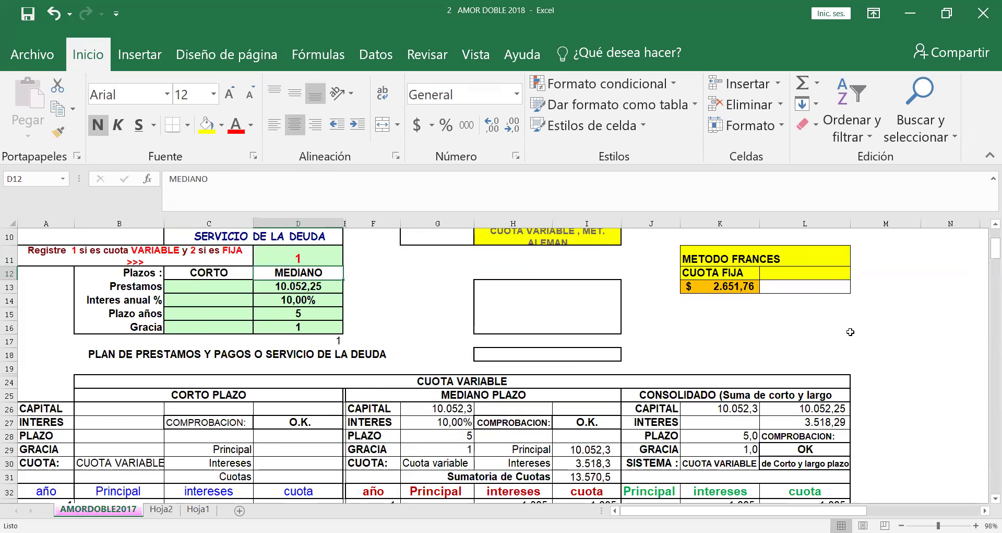
scroll(850, 332, down, 2)
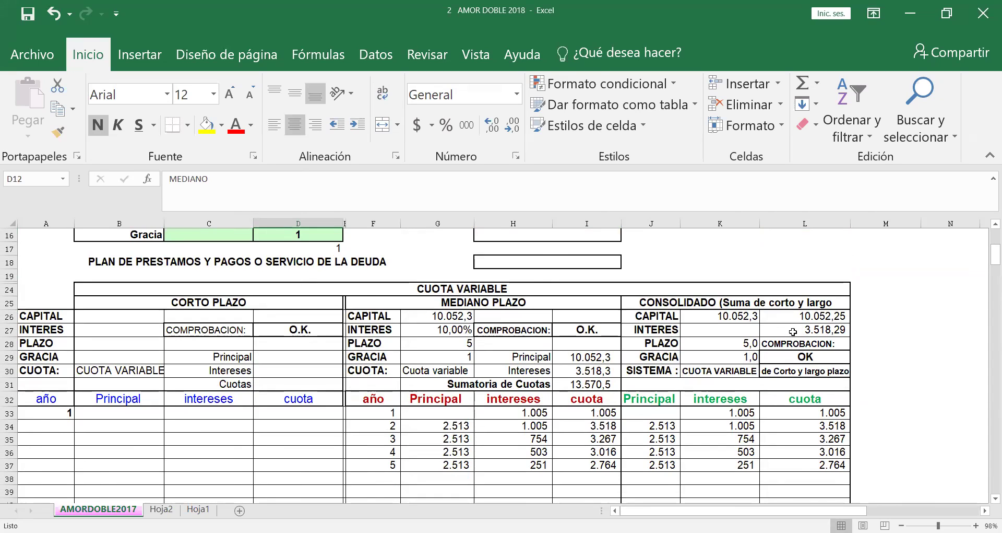
scroll(955, 296, up, 2)
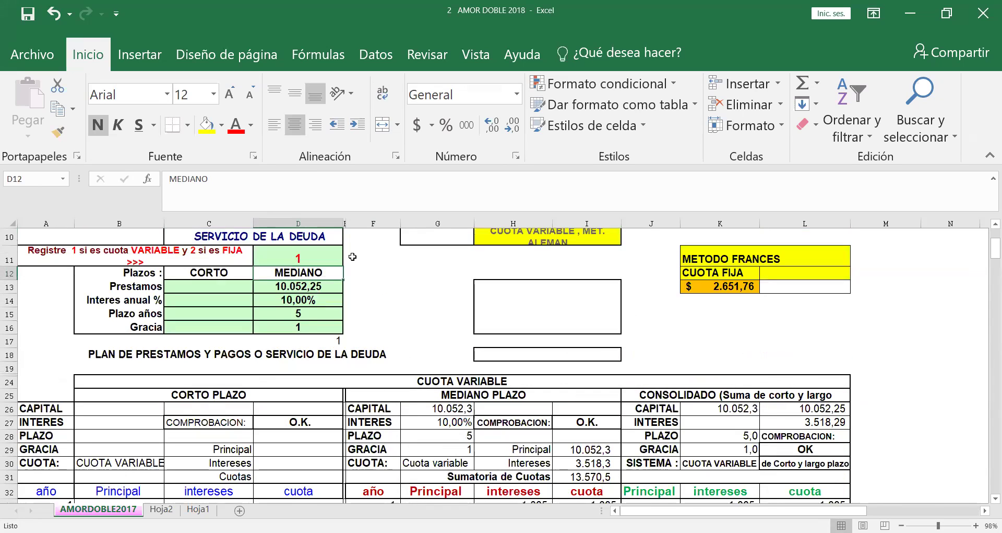
Set the instalment type in D11 to 2 for fixed instalments and review the credit conditions and schedule.
click(286, 251)
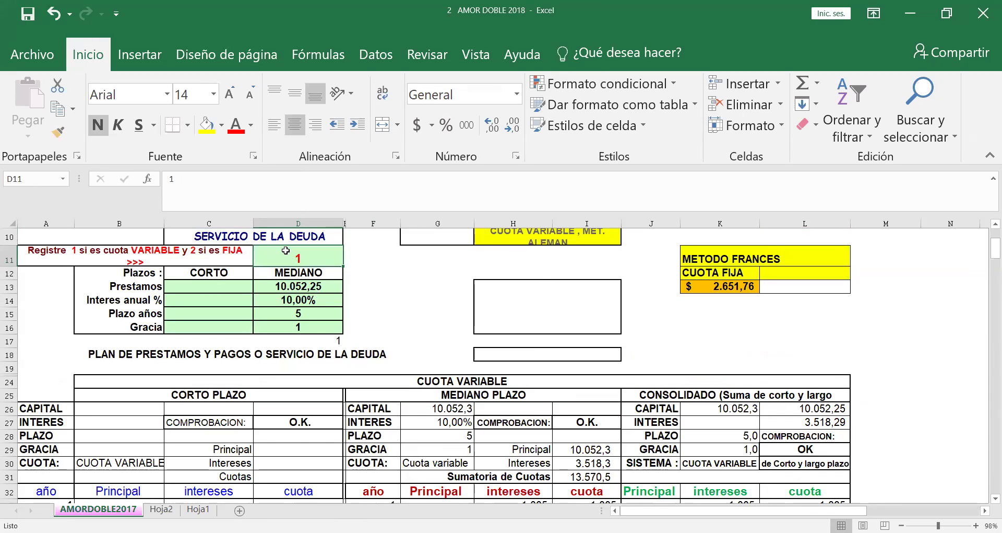
text(2)
key(Return)
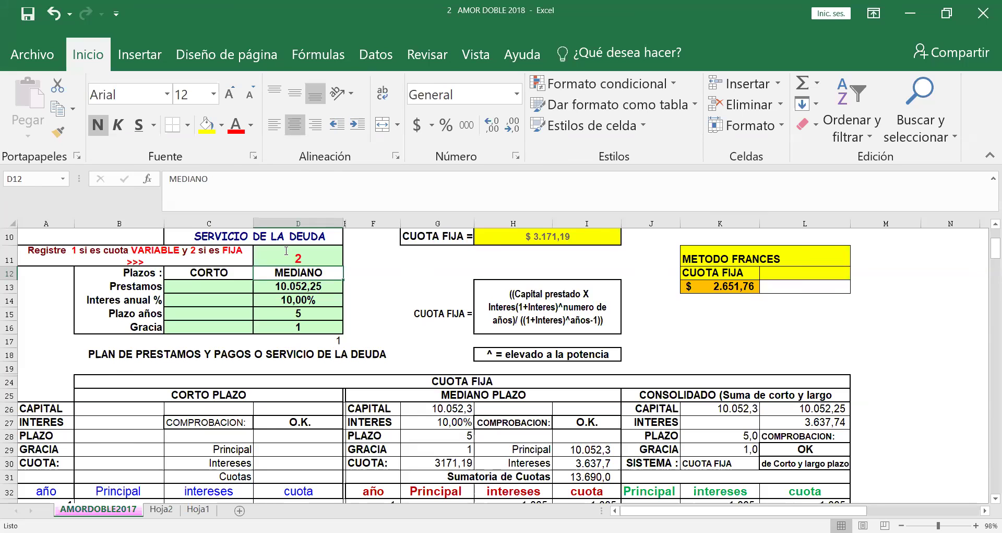
scroll(294, 249, down, 1)
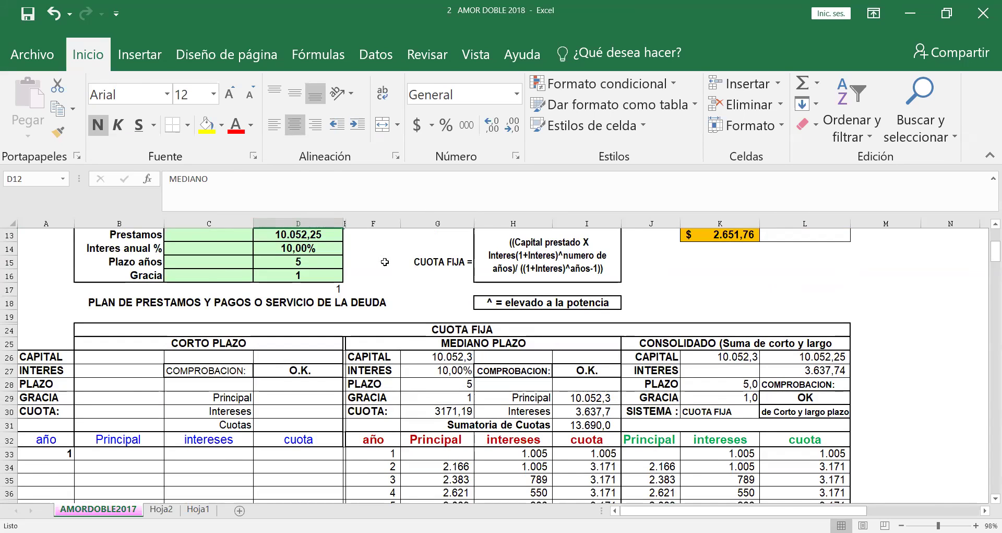
scroll(385, 261, up, 2)
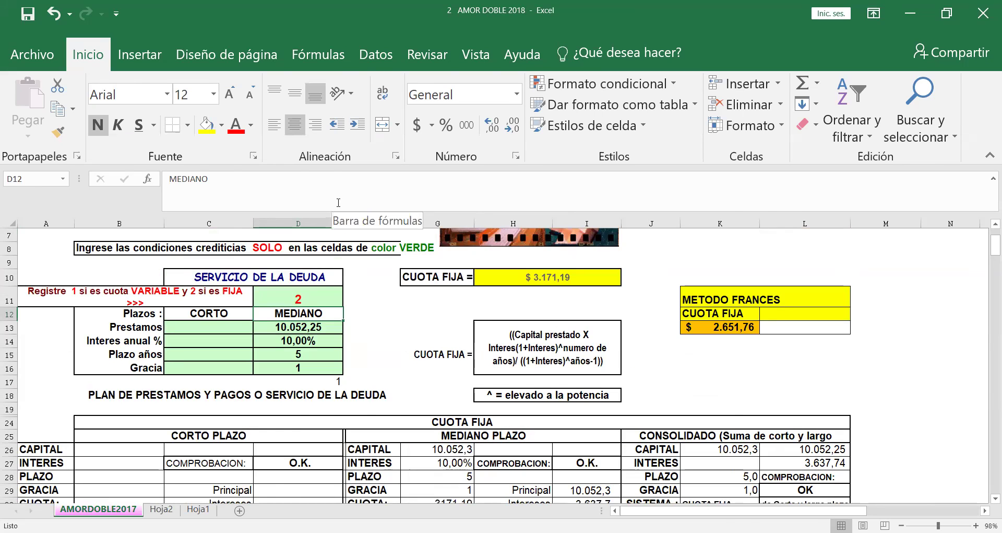
scroll(277, 277, down, 1)
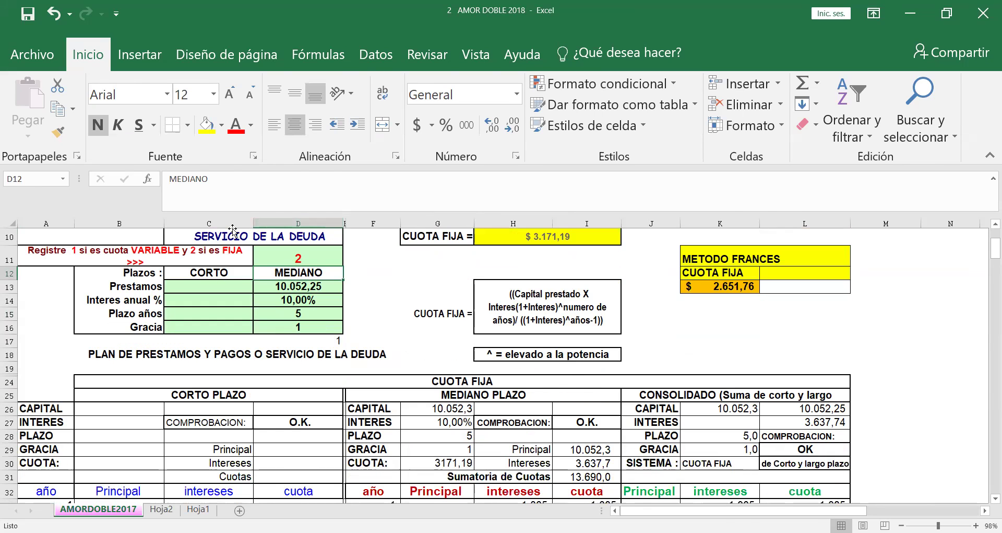
scroll(393, 273, down, 1)
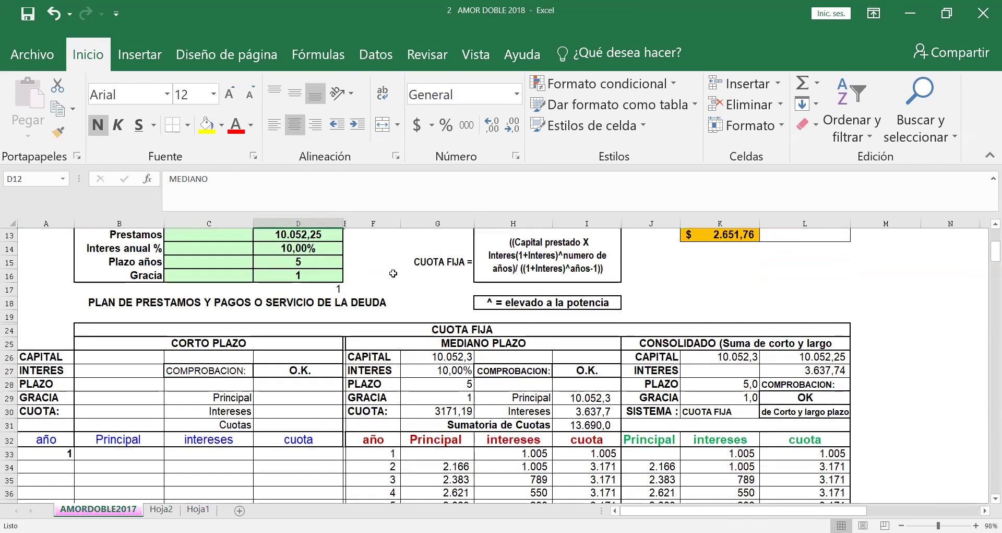
scroll(394, 273, down, 1)
scroll(393, 273, up, 3)
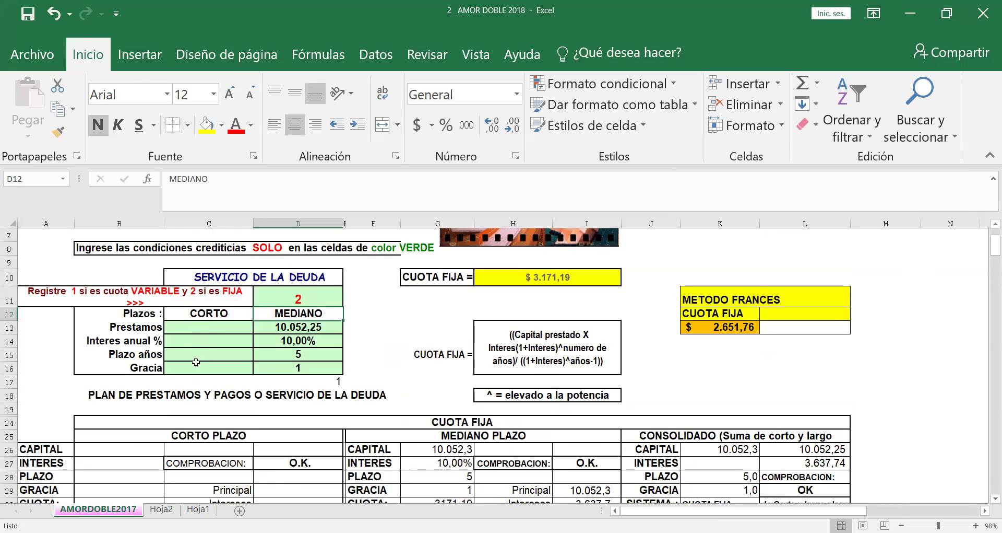
Set the medium-term loan amount in D13 to 25000 and its annual interest rate in D14 to 18%.
click(259, 328)
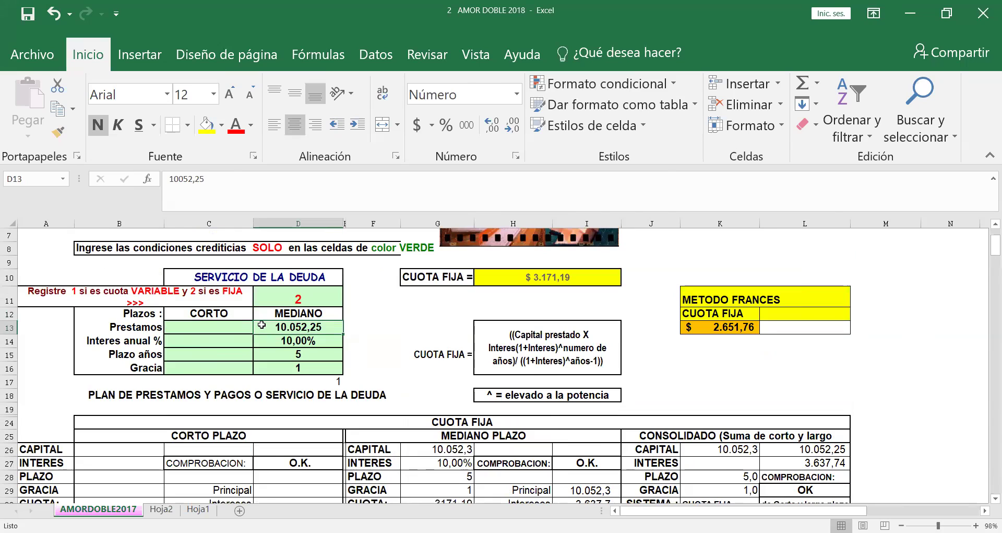
text(250000)
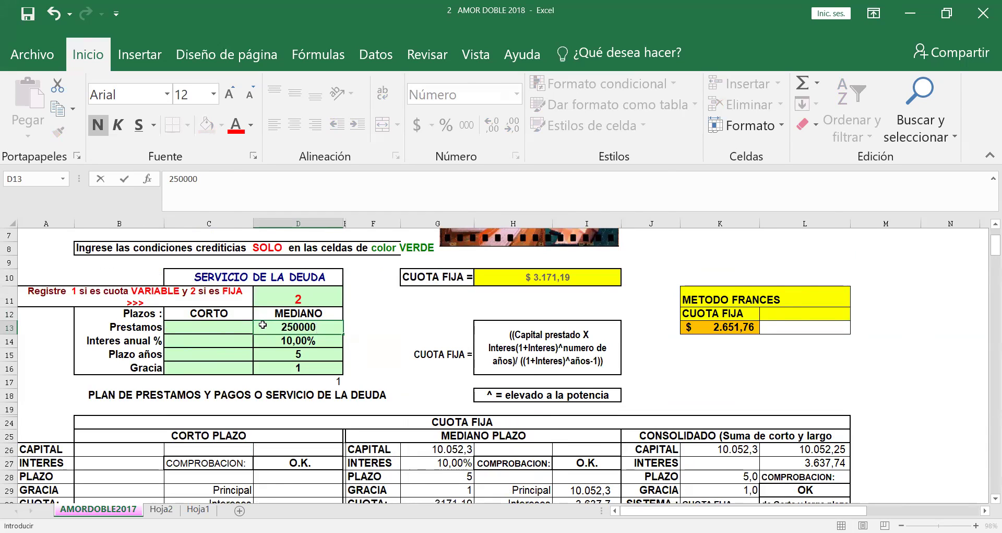
key(BackSpace)
click(295, 340)
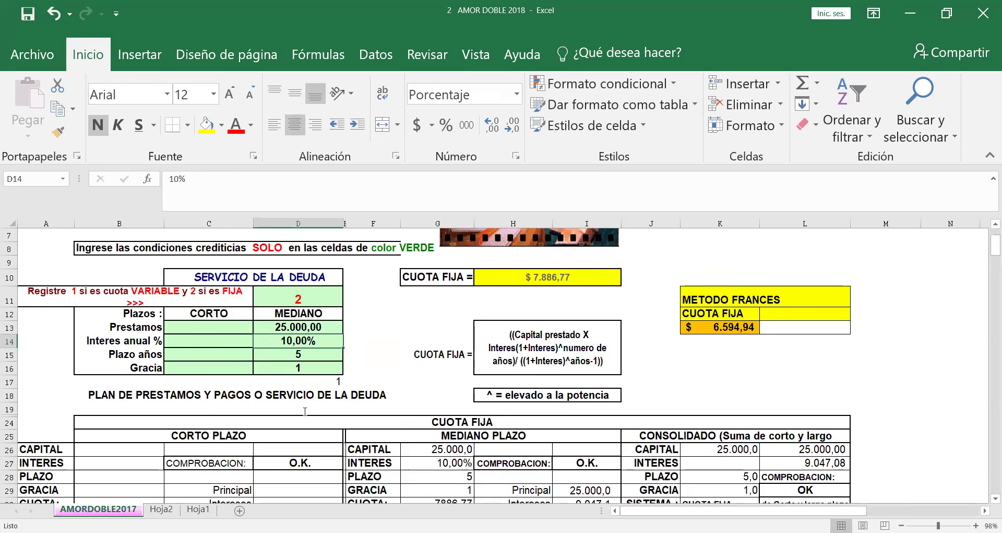
text(8)
key(Return)
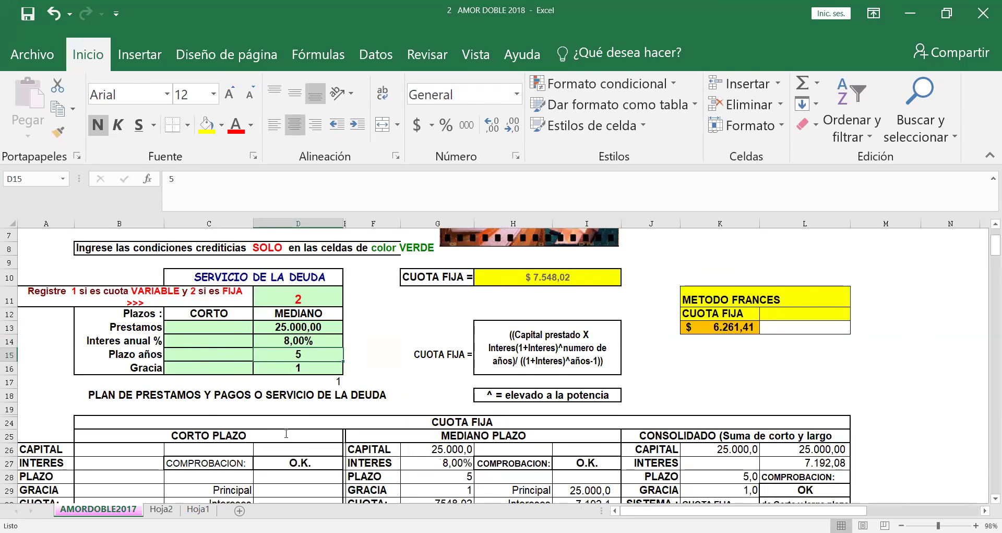
click(286, 344)
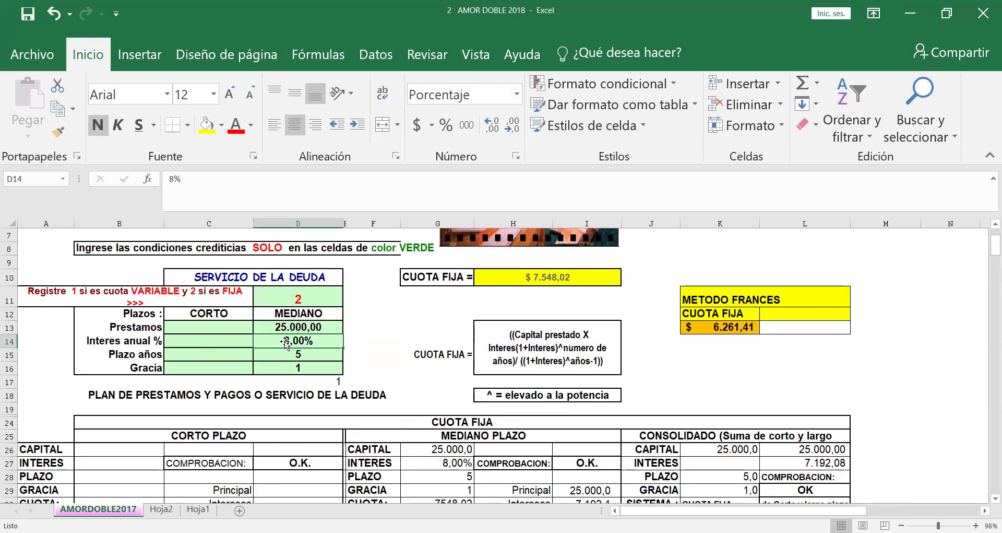
text(18)
key(Return)
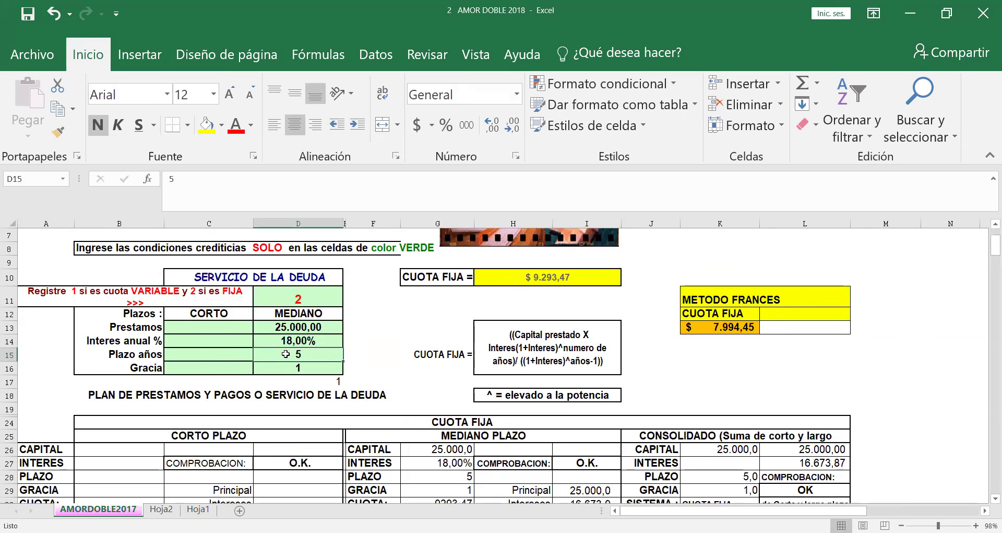
Set the medium-term loan's term in D15 to 15 years and clear its grace period in D16.
text(15)
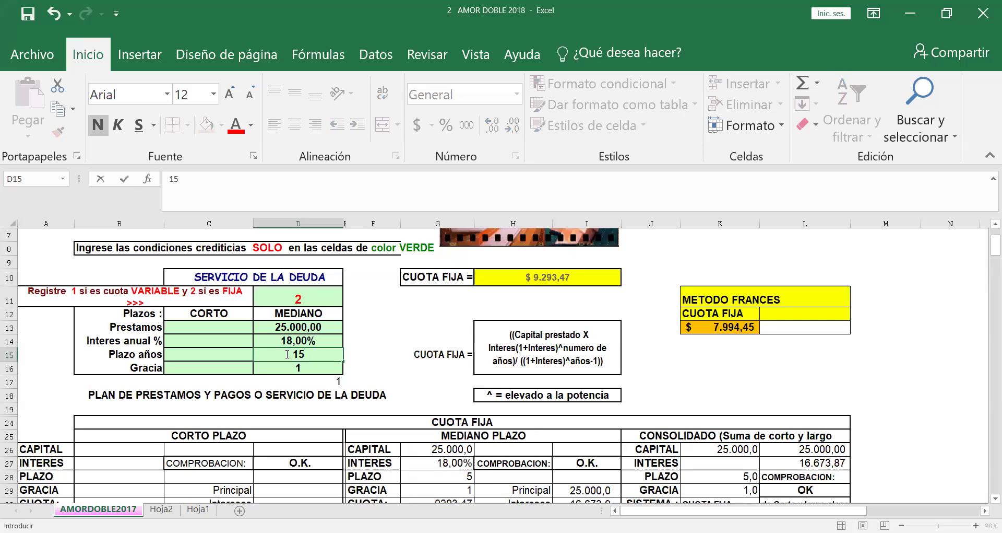
key(Return)
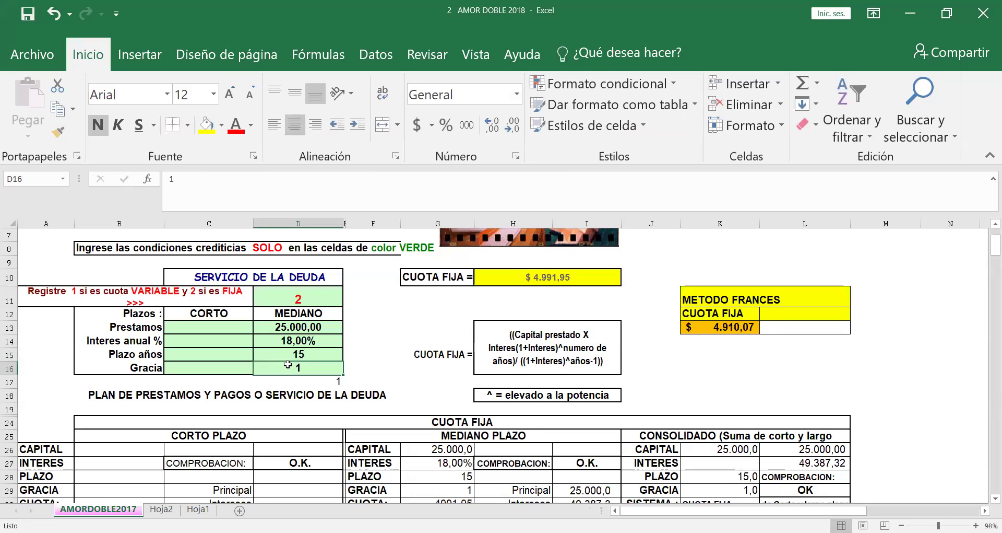
key(Delete)
key(Return)
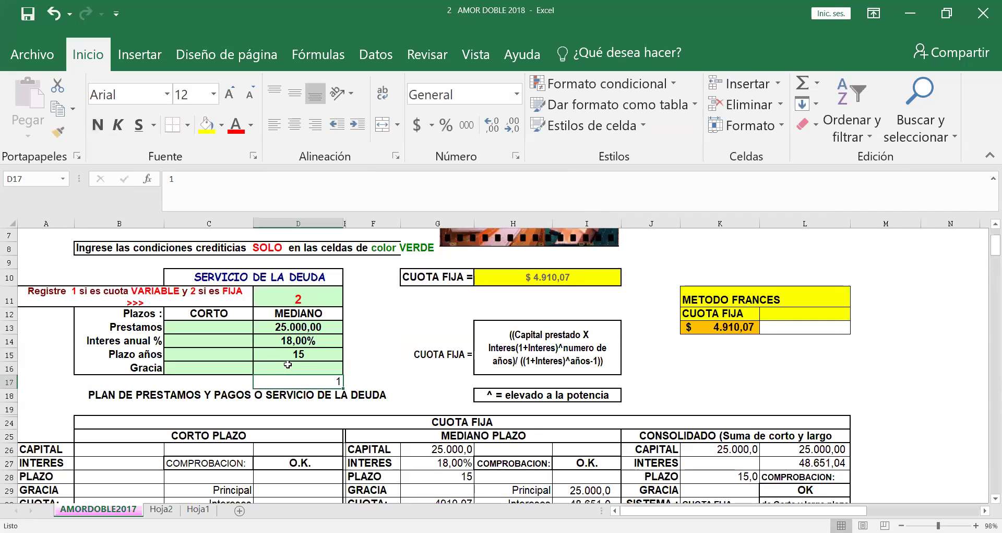
Look over the 15-year fixed-instalment schedule and return to the top of the AMORDOBLE2017 sheet.
scroll(291, 368, down, 2)
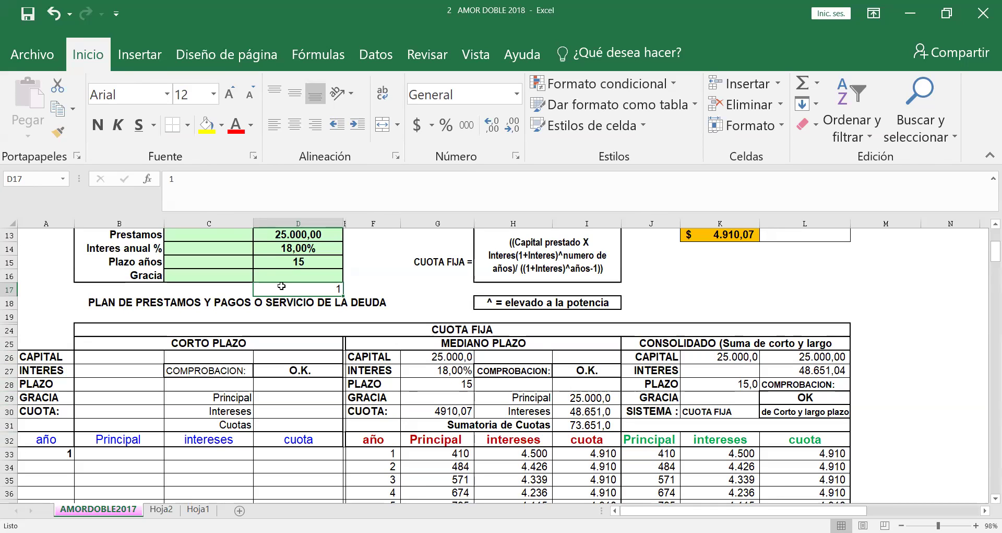
click(287, 266)
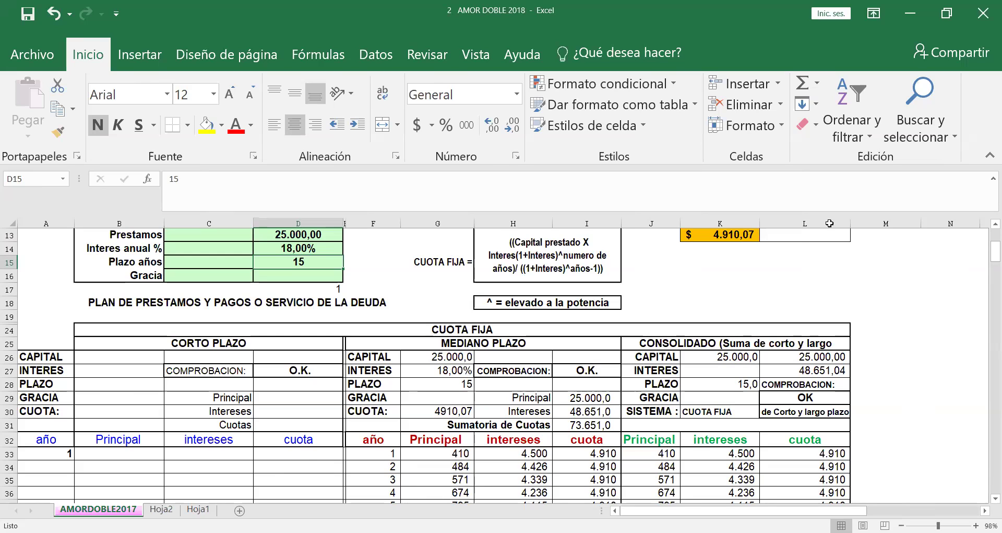
click(733, 278)
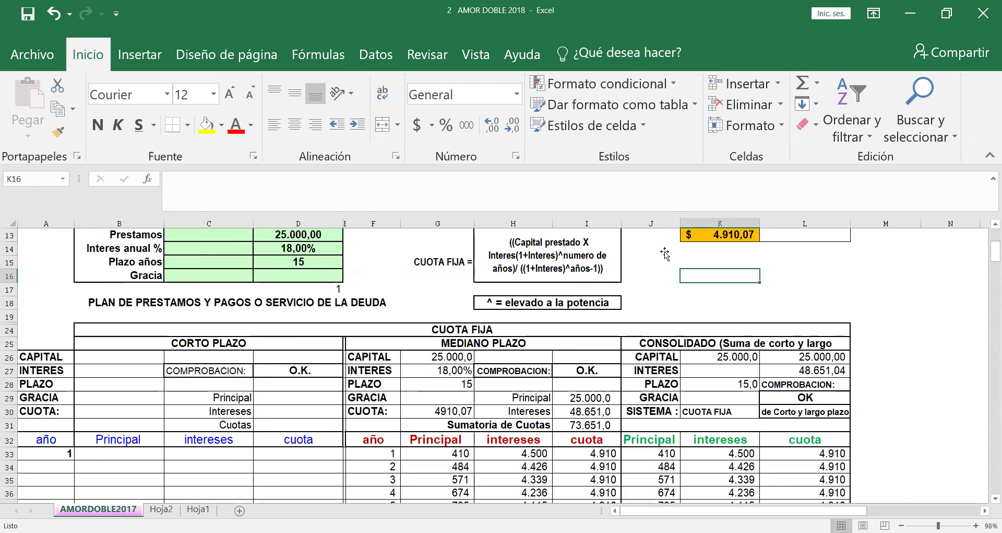
scroll(665, 278, up, 4)
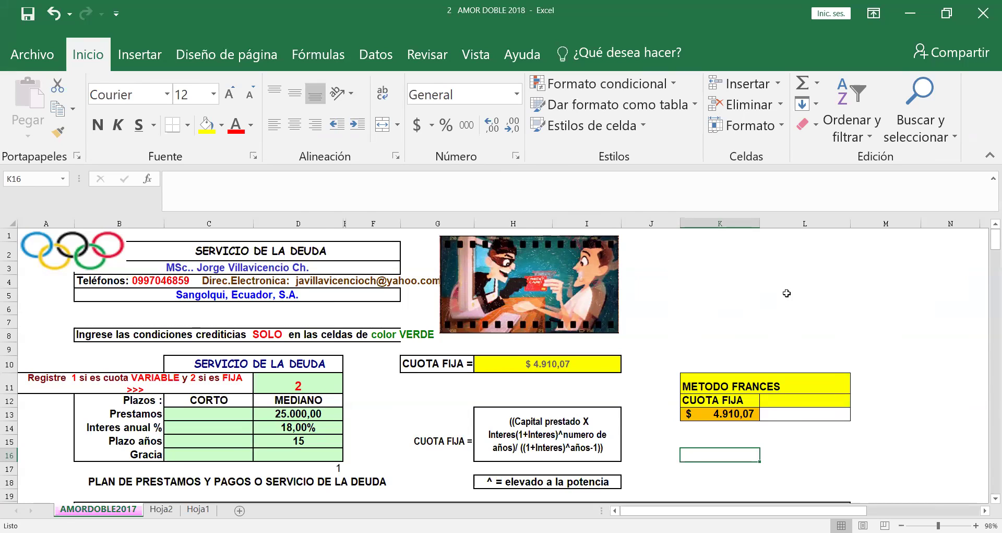
Set the medium-term loan's annual interest rate in D14 to 9%.
scroll(754, 303, down, 1)
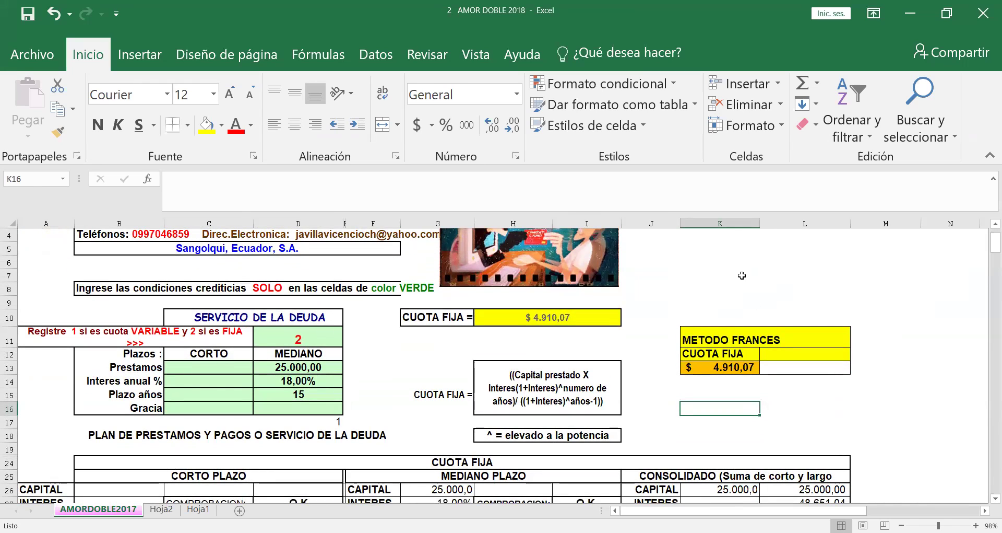
scroll(742, 275, up, 1)
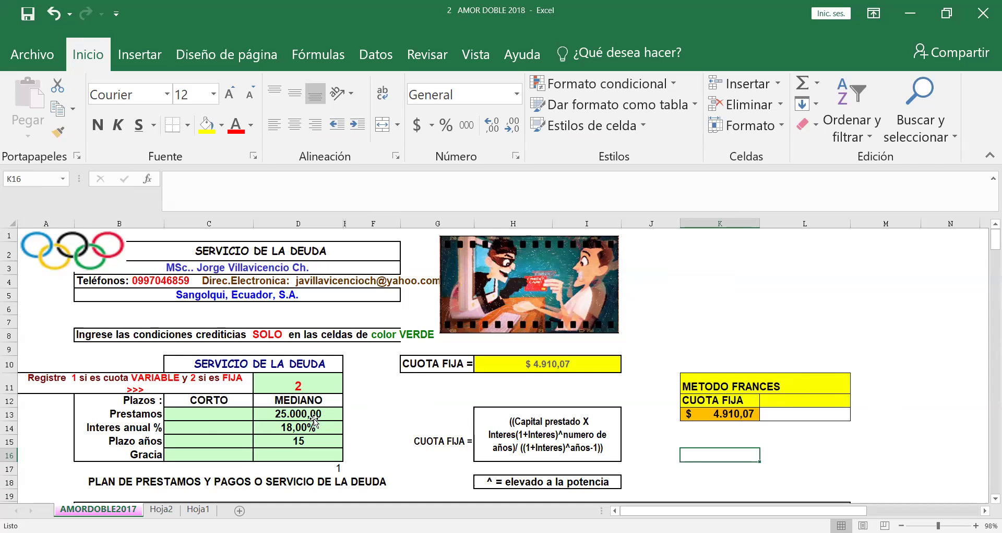
click(296, 426)
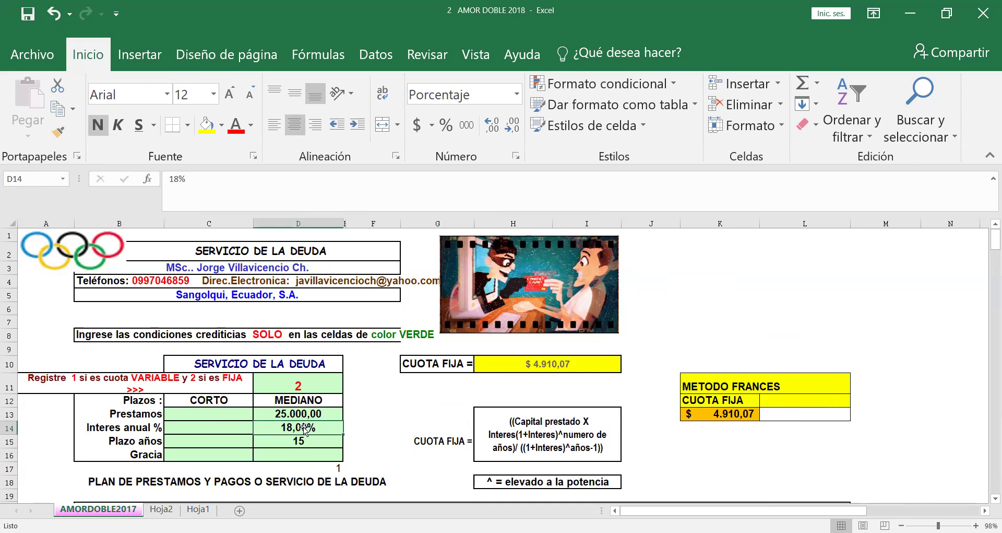
text(9)
key(Return)
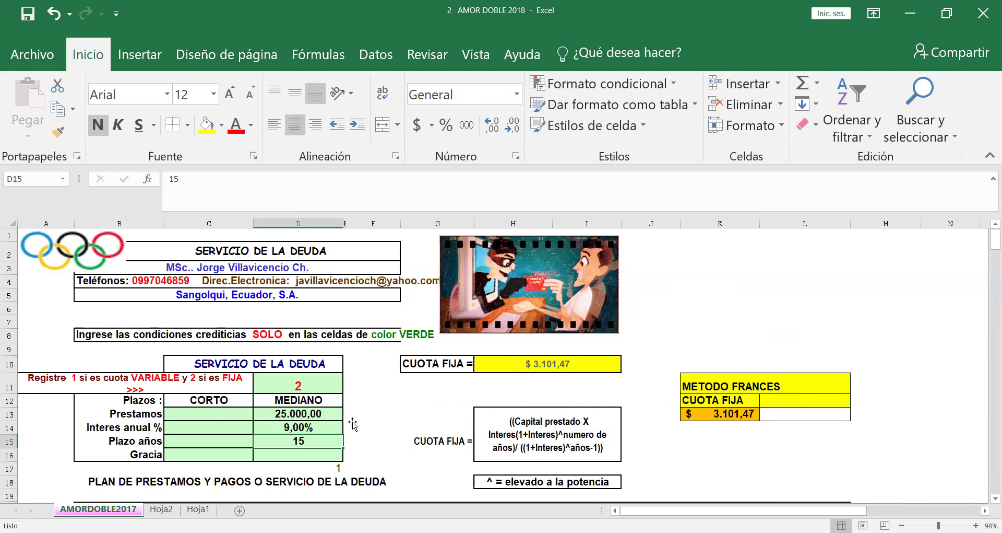
click(726, 275)
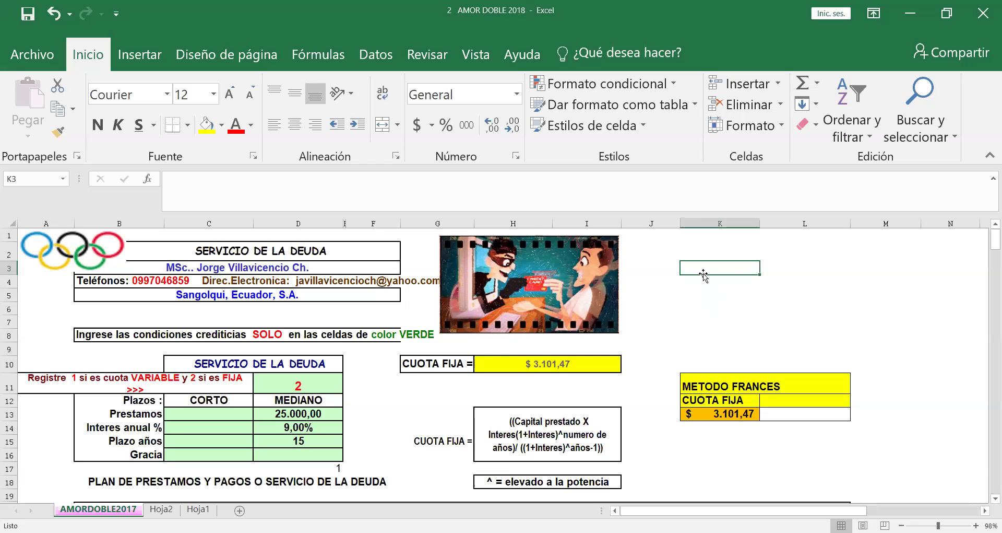
click(705, 309)
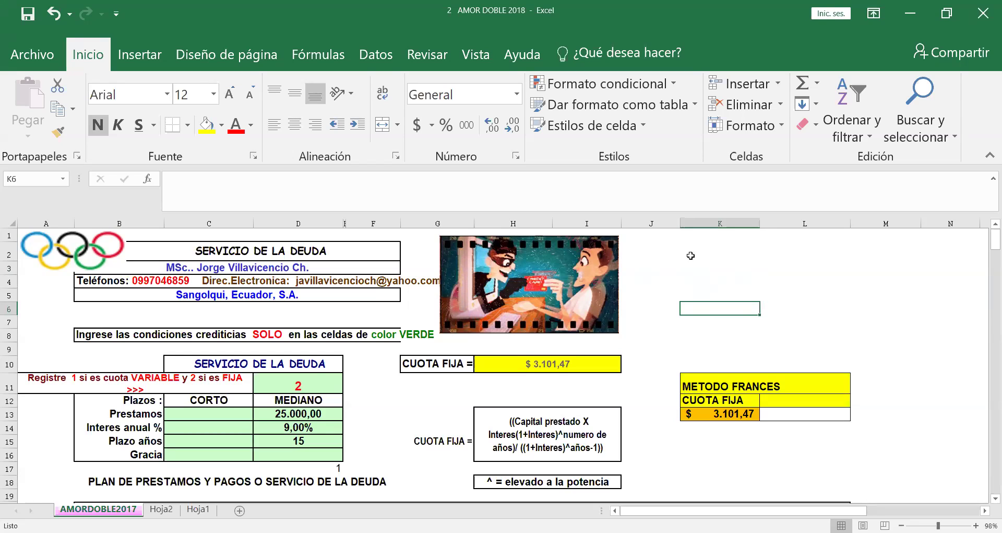
click(708, 263)
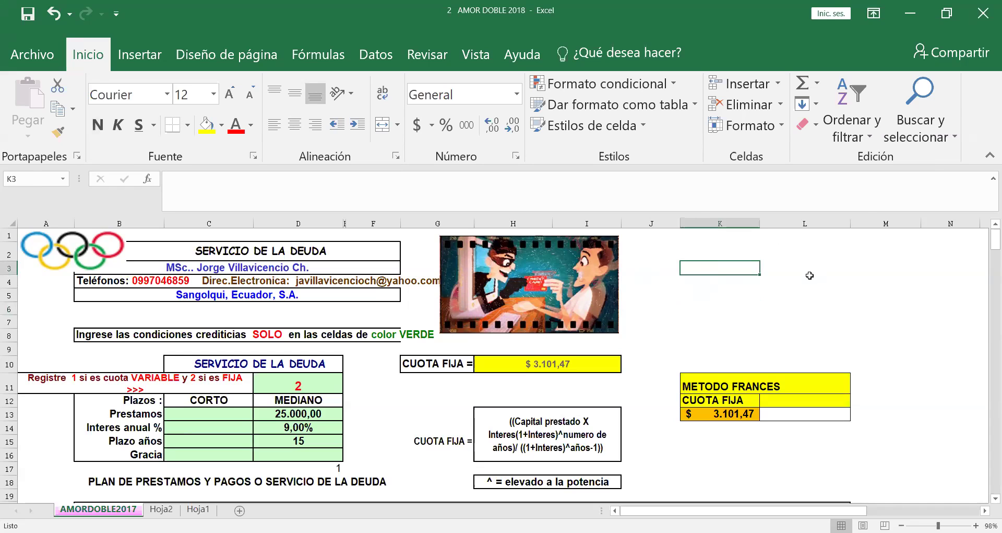
click(706, 306)
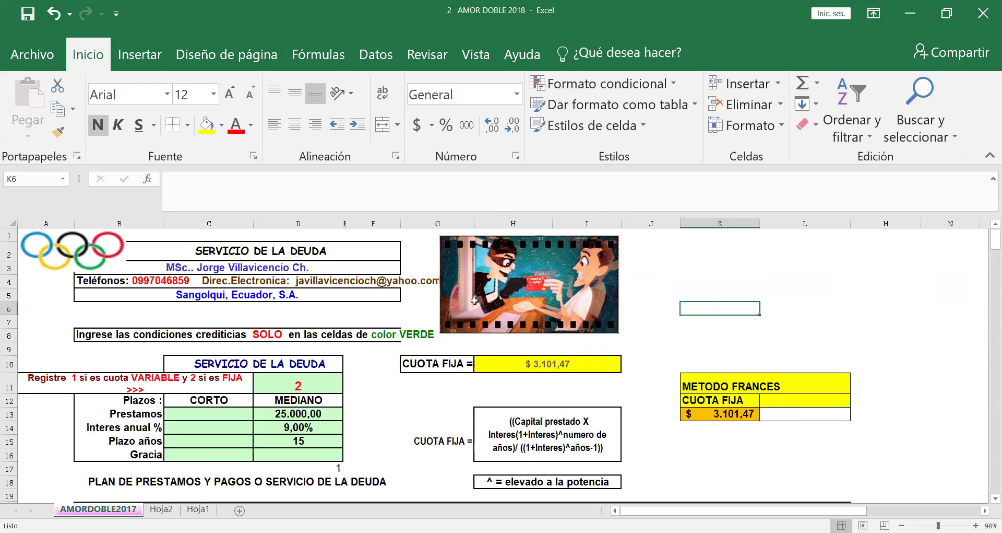
click(693, 270)
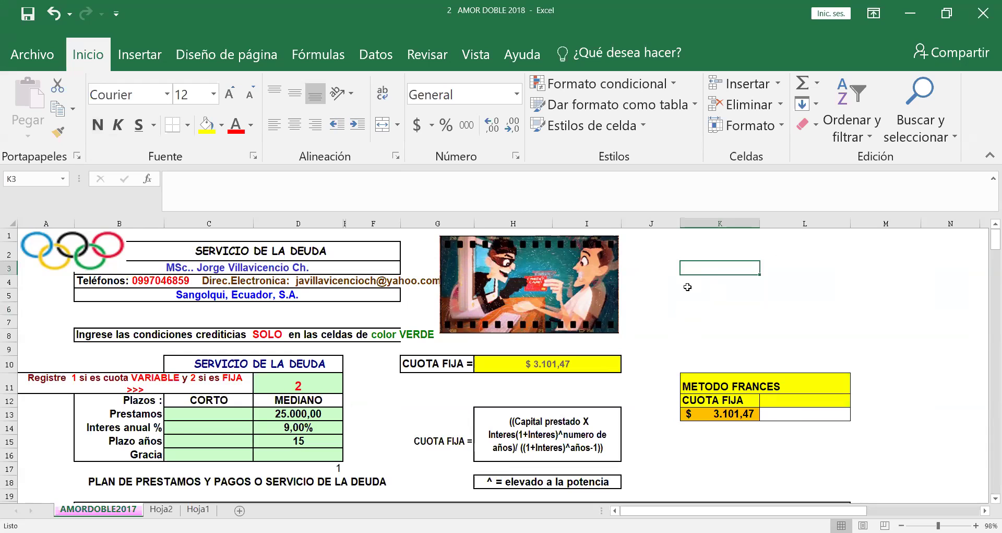
click(744, 298)
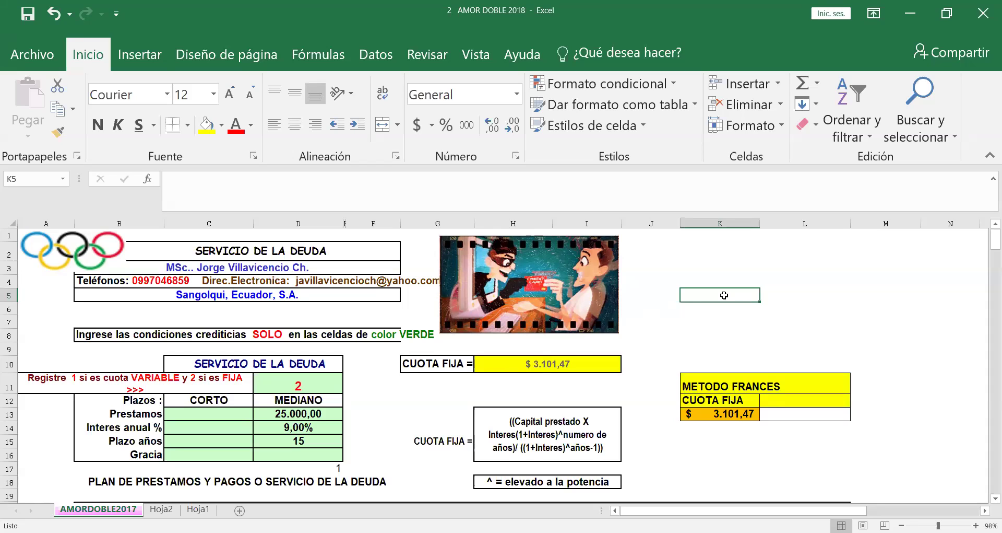
click(780, 297)
click(790, 278)
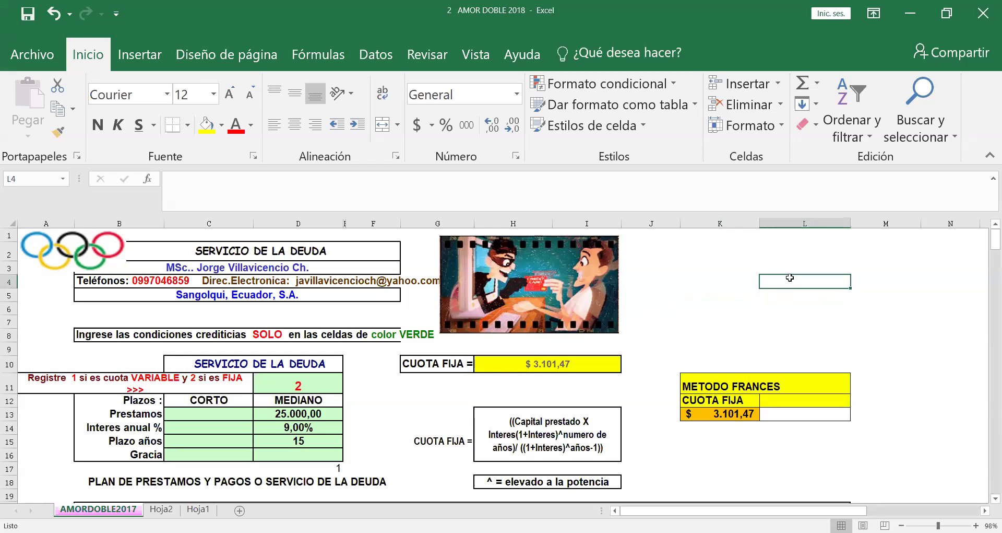
click(882, 264)
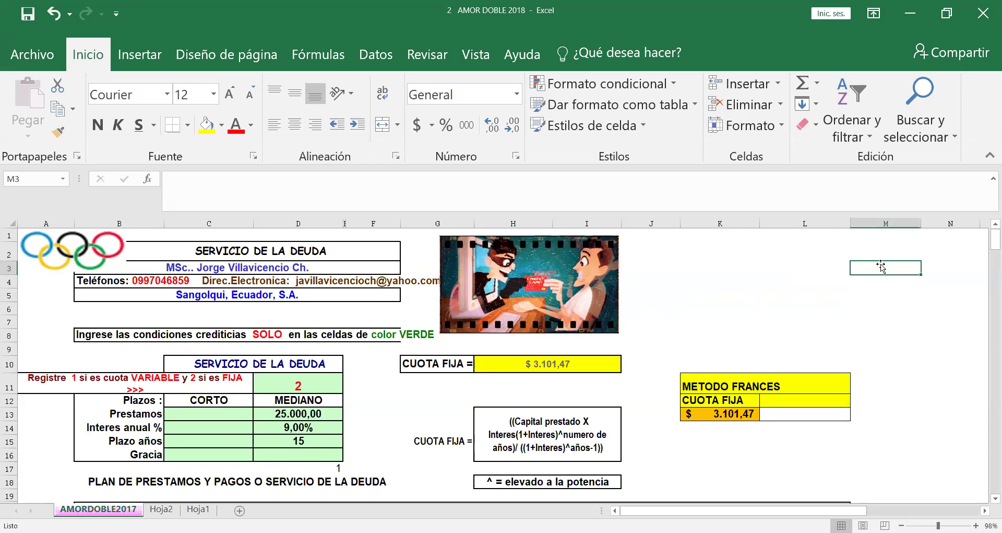
click(942, 254)
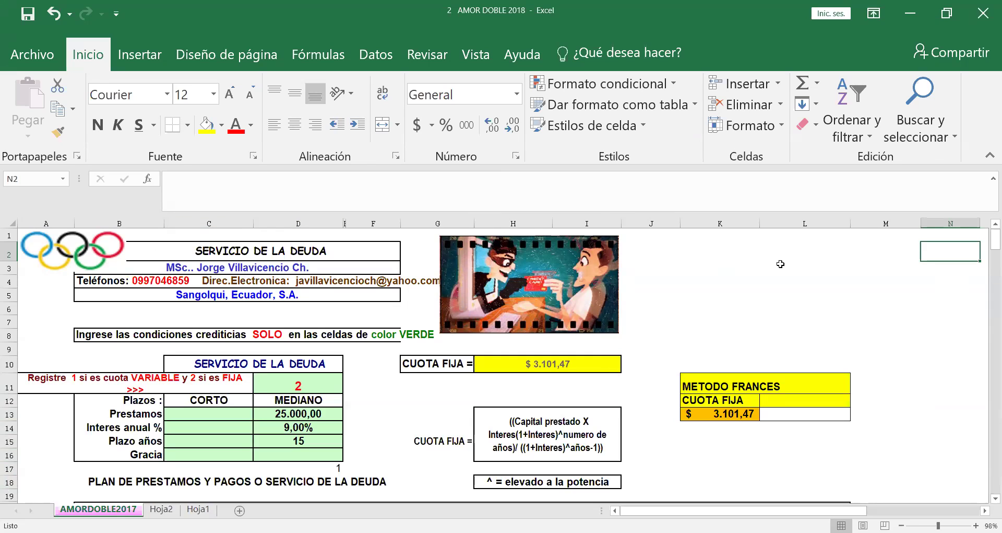
click(742, 270)
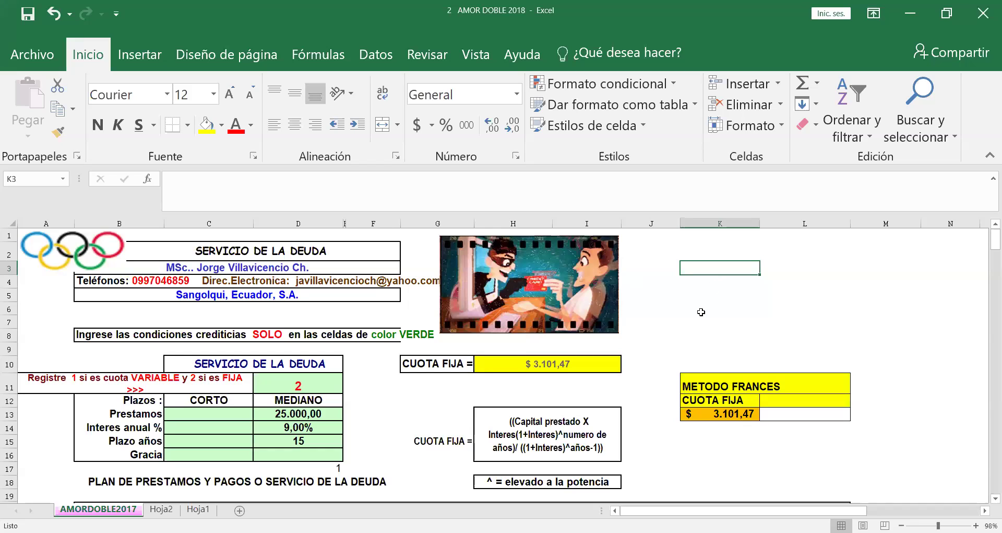
click(712, 298)
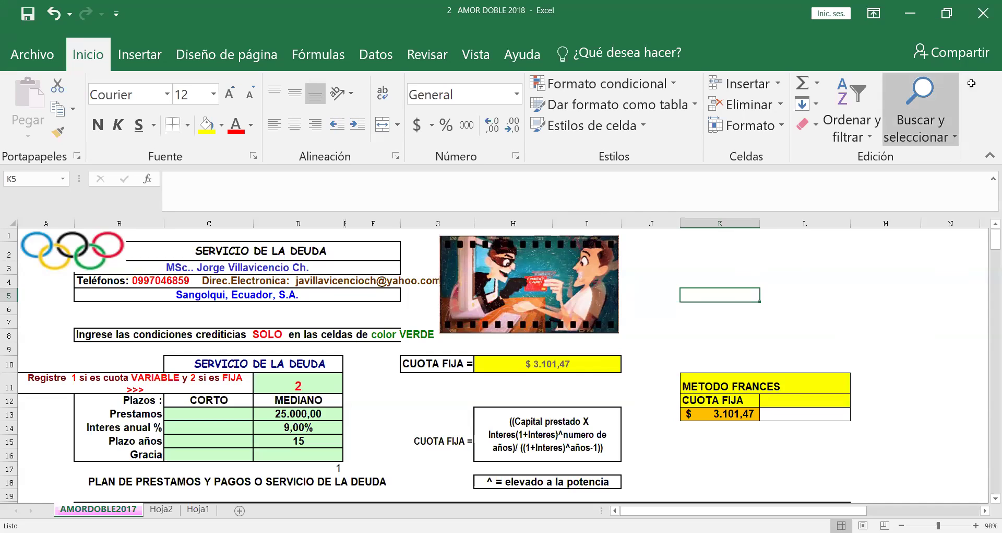
Close the AMOR DOBLE 2018 workbook and return to the 3. INVERSIONISTA sheet of the project evaluation workbook.
click(983, 11)
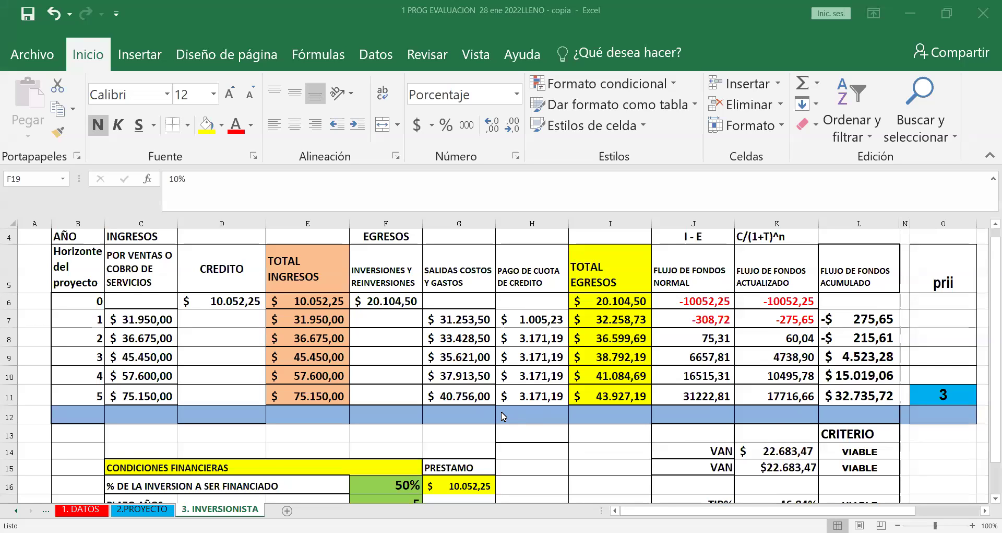
scroll(503, 416, up, 1)
scroll(496, 414, down, 2)
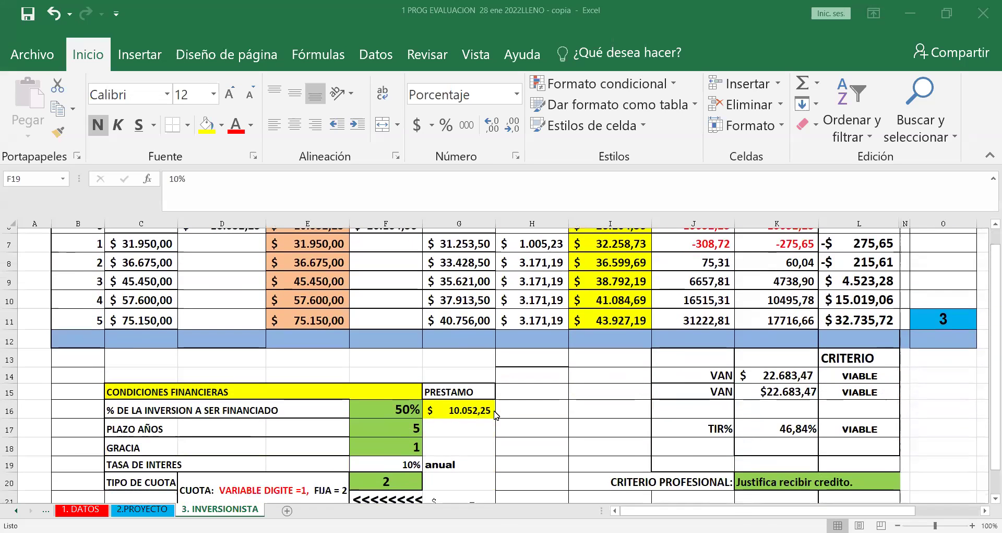
scroll(540, 447, down, 1)
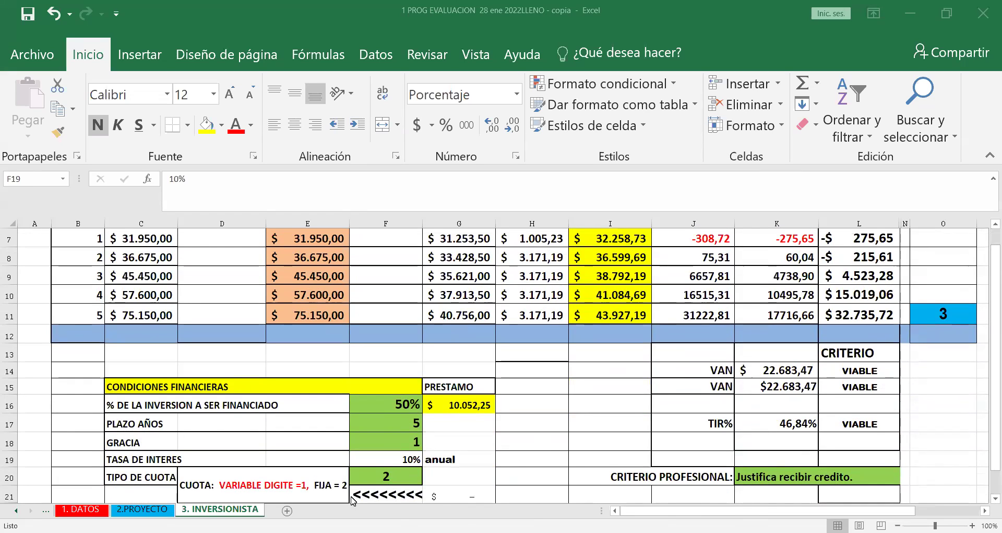
click(233, 511)
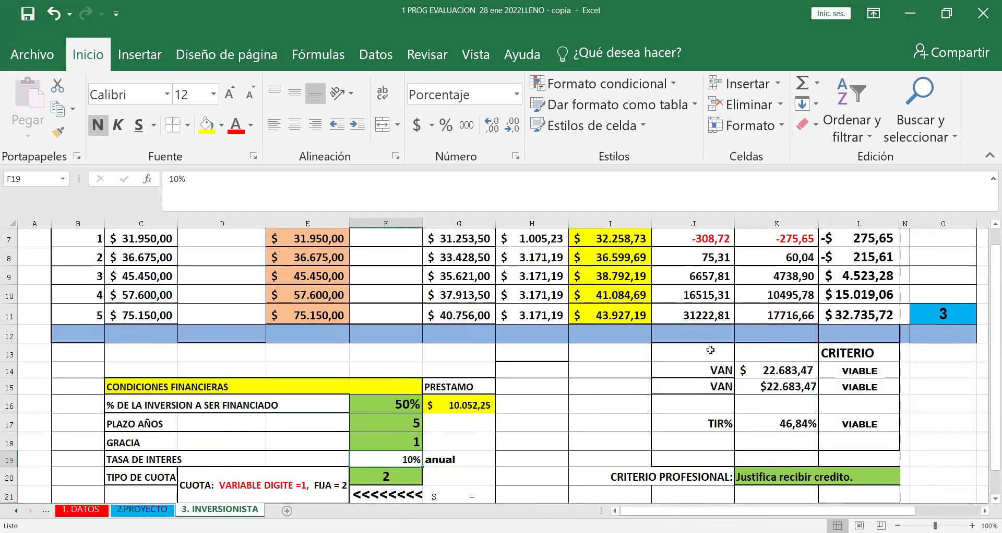
Review the investor cash flow table and check the formula behind the year 2 credit instalment in H8.
scroll(710, 350, up, 2)
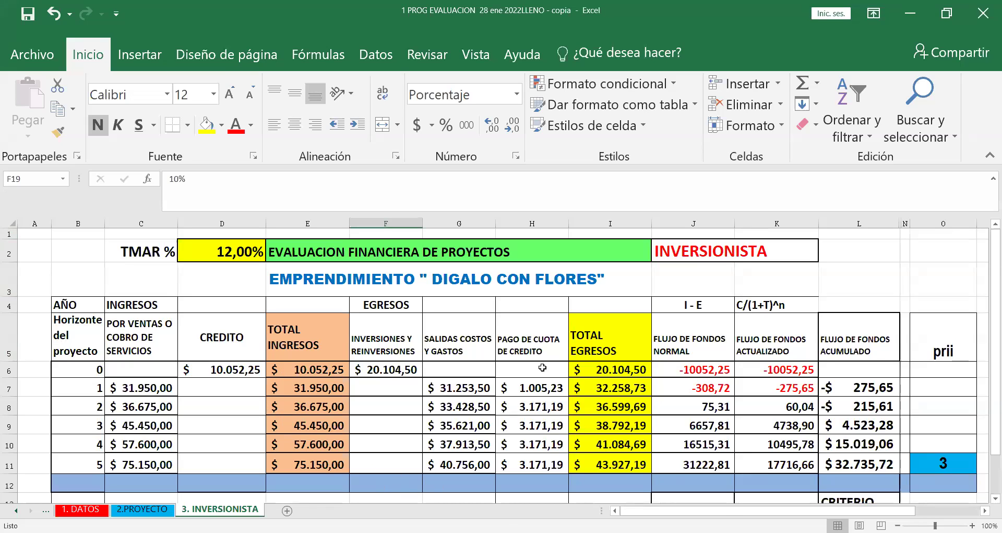
scroll(545, 430, down, 1)
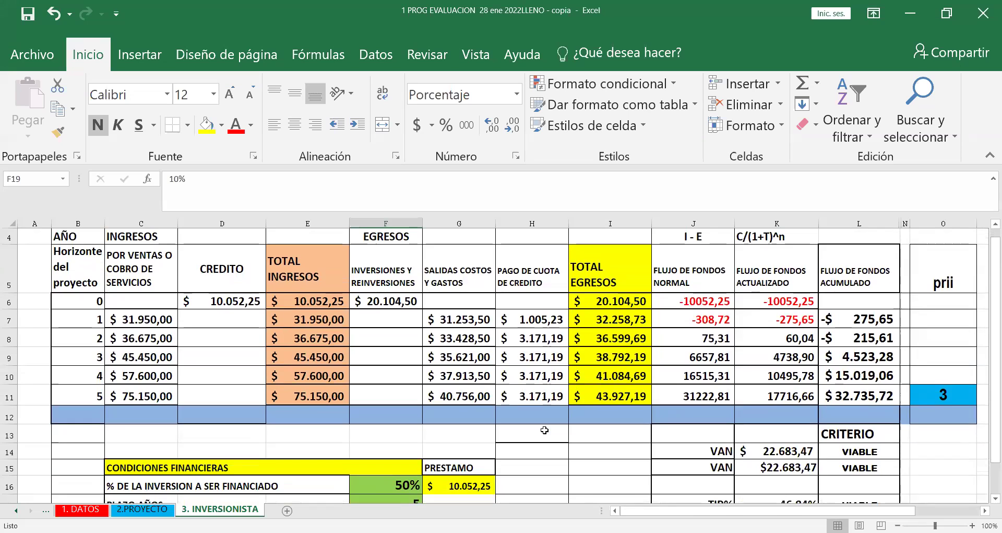
scroll(533, 358, up, 1)
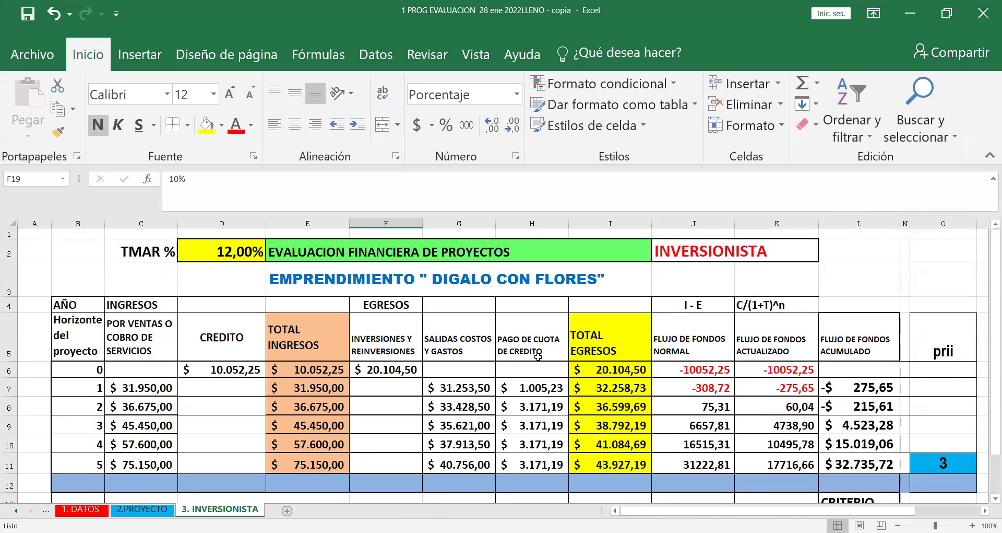
click(551, 409)
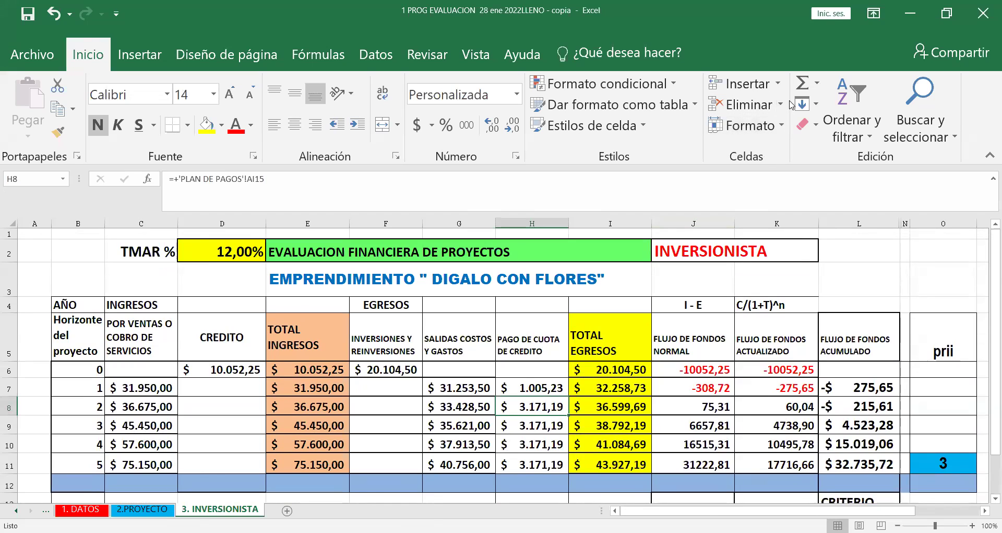
click(779, 130)
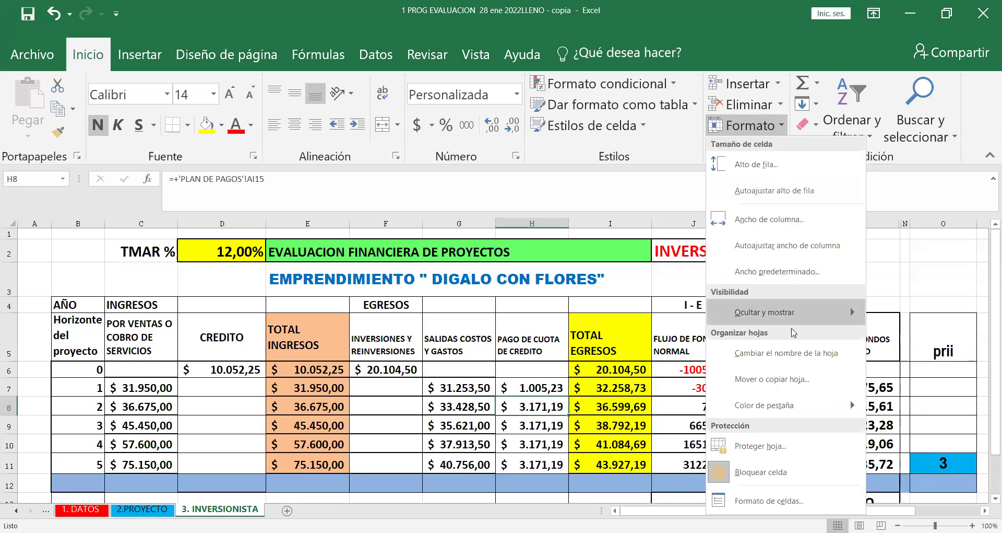
mouse_move(780, 316)
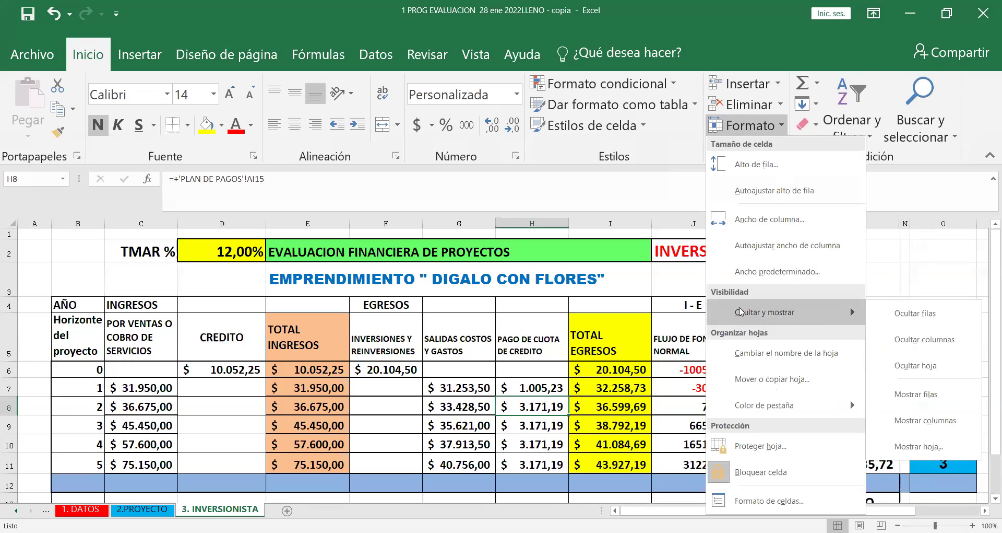
click(610, 184)
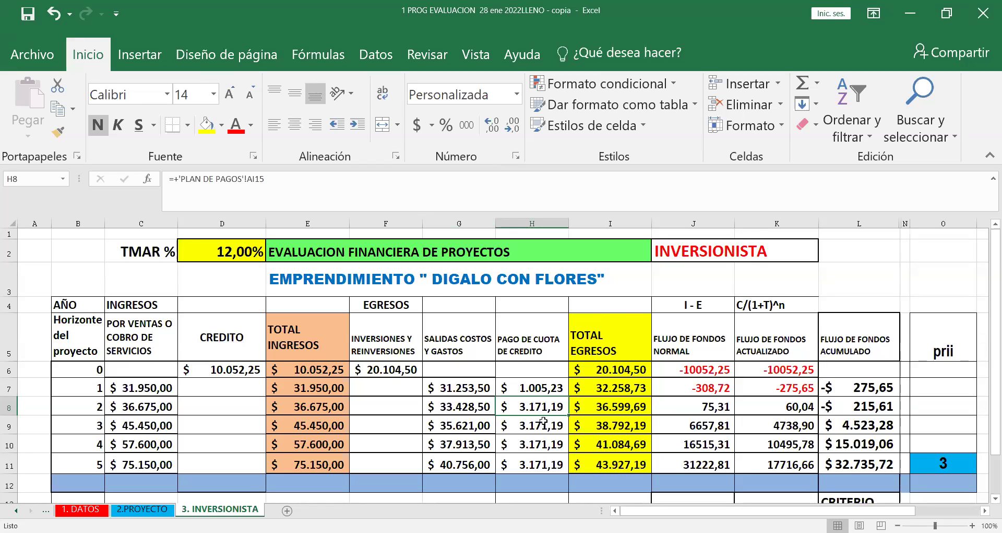
Examine the investor cash flows, financial conditions, VAN, TIR and viability criteria on the 3. INVERSIONISTA sheet.
scroll(548, 365, down, 1)
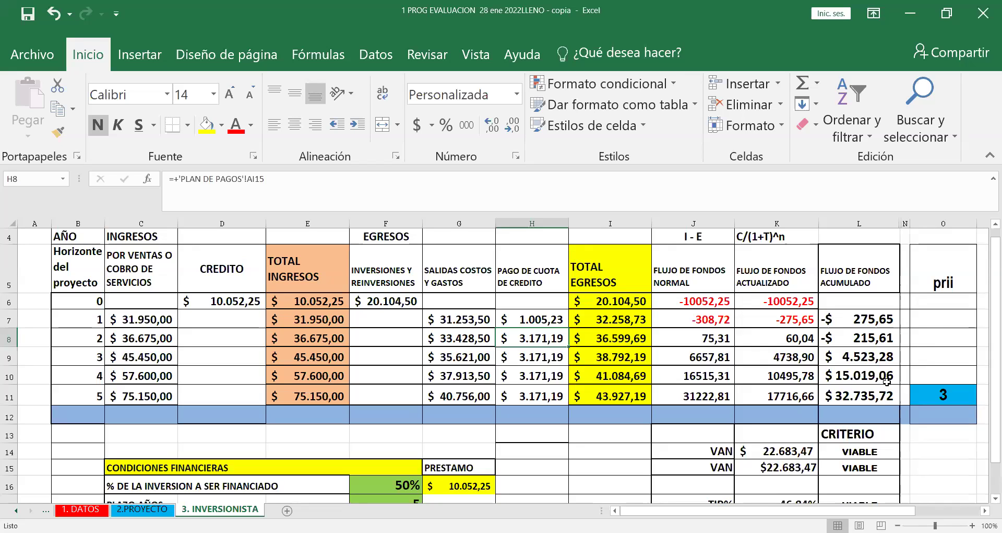
scroll(921, 382, down, 1)
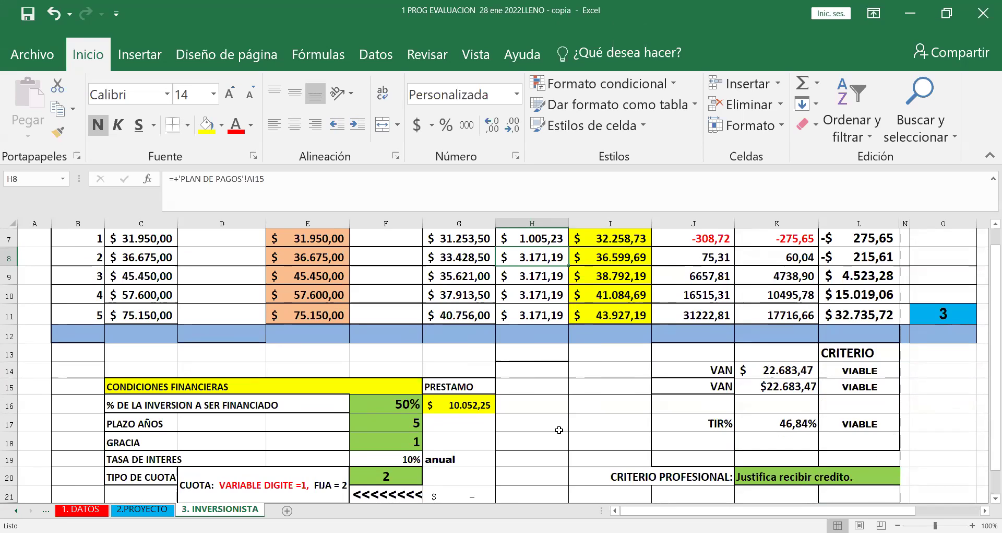
scroll(539, 421, down, 1)
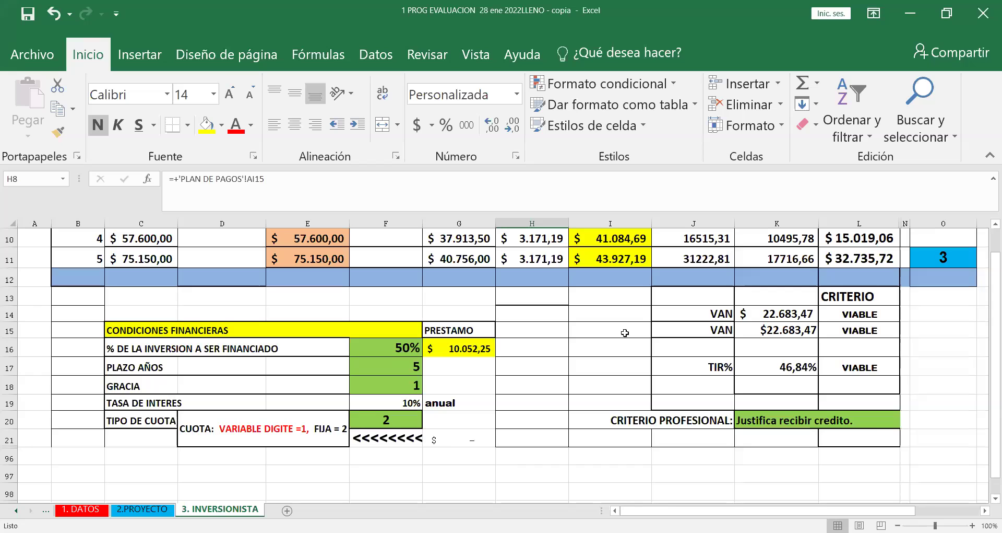
scroll(625, 333, up, 3)
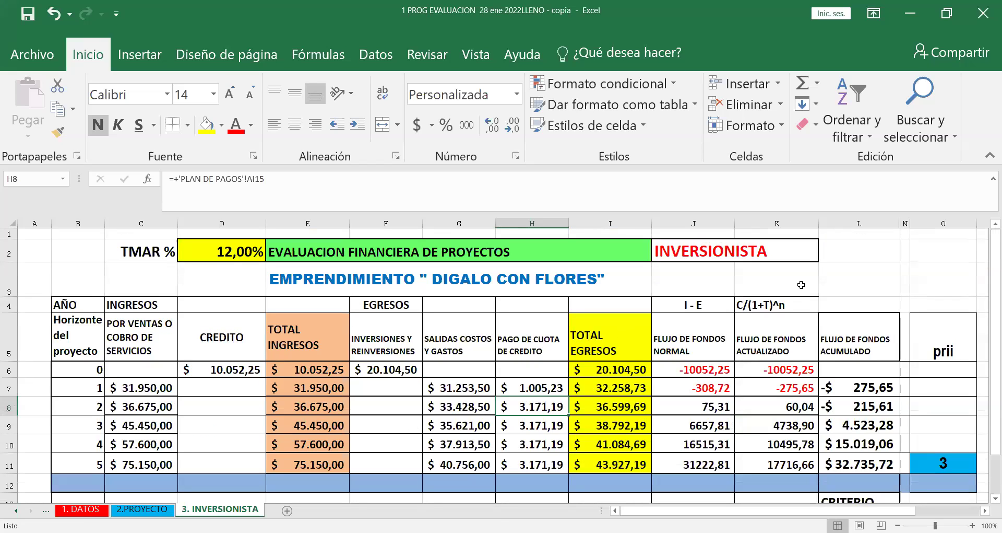
scroll(801, 284, down, 1)
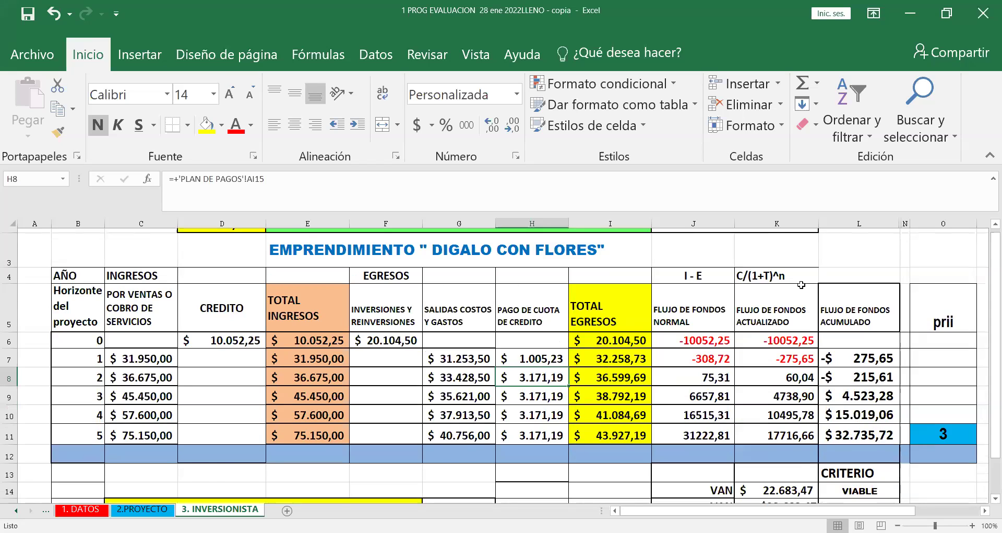
scroll(801, 284, down, 1)
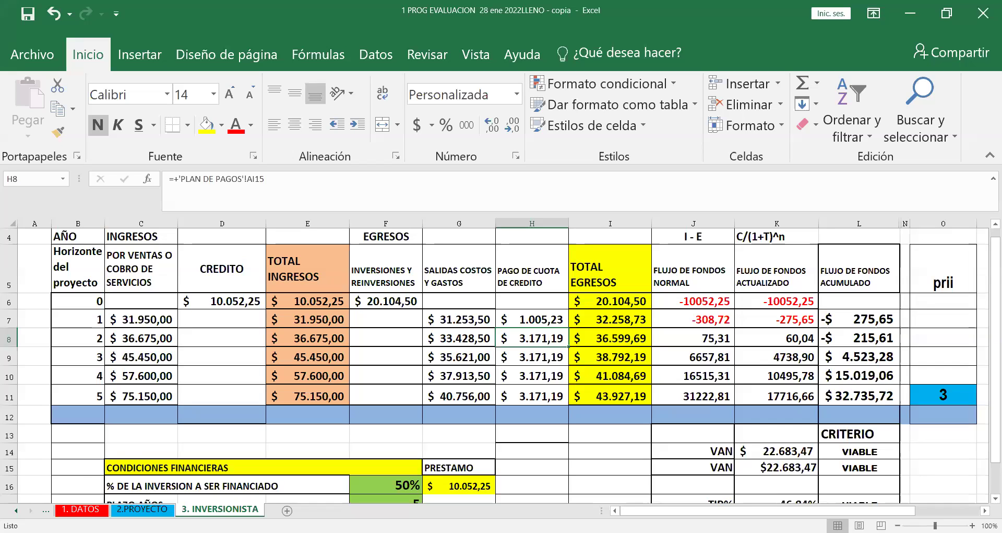
scroll(494, 366, down, 2)
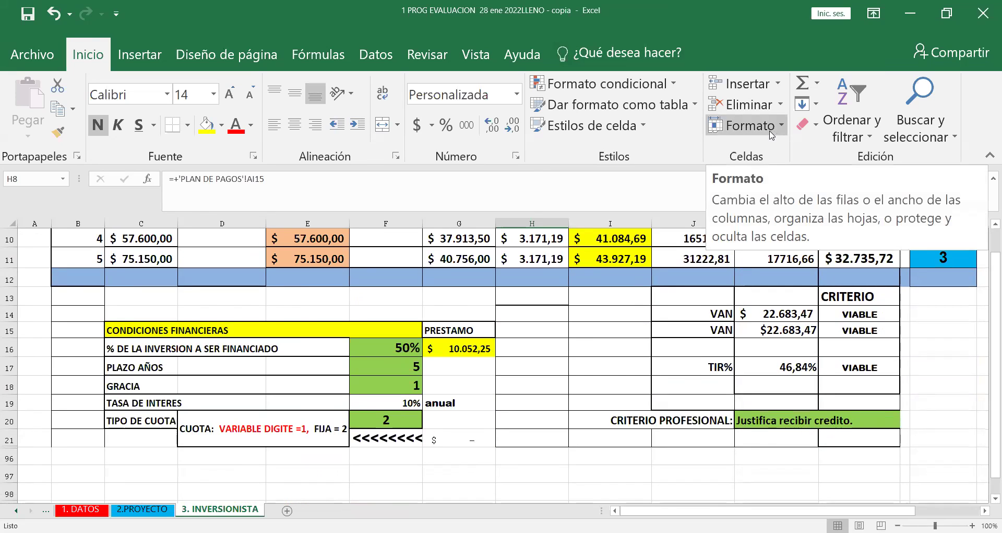
Check which sheets are hidden in the workbook and close the list without unhiding any.
click(749, 126)
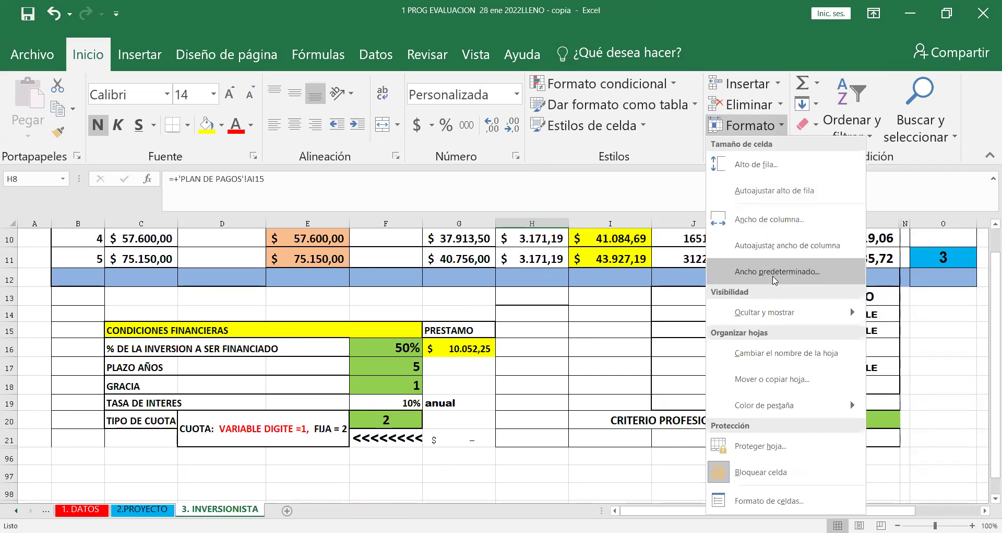
mouse_move(765, 319)
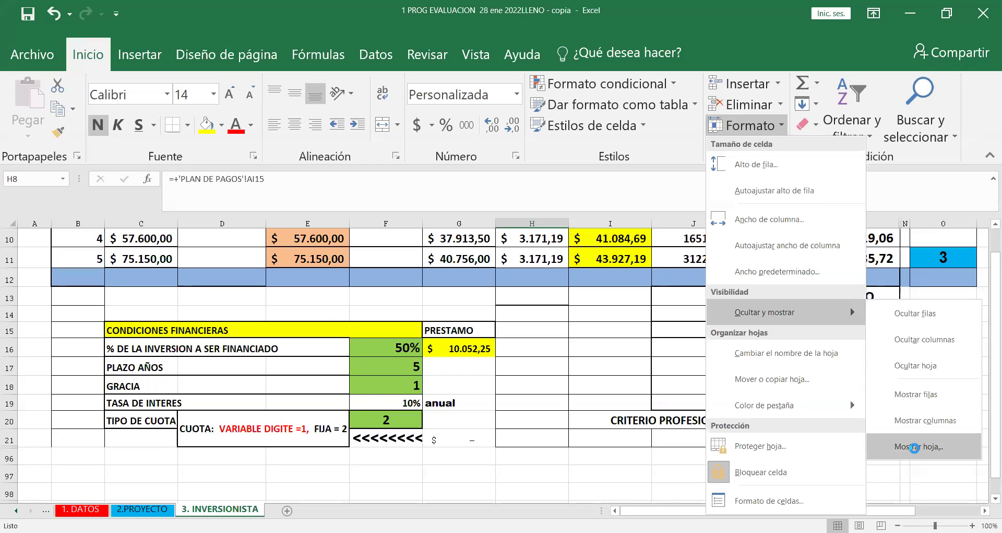
click(917, 448)
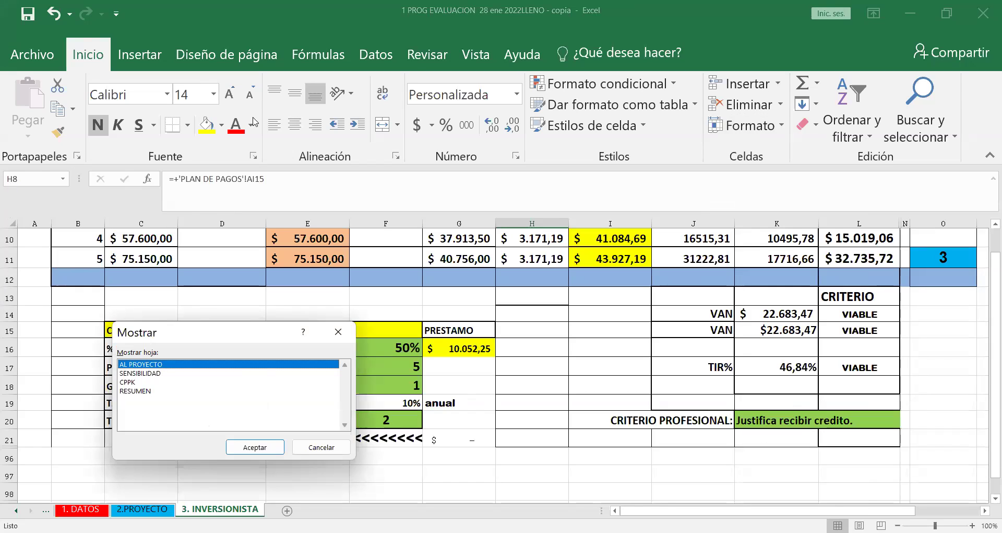
click(338, 335)
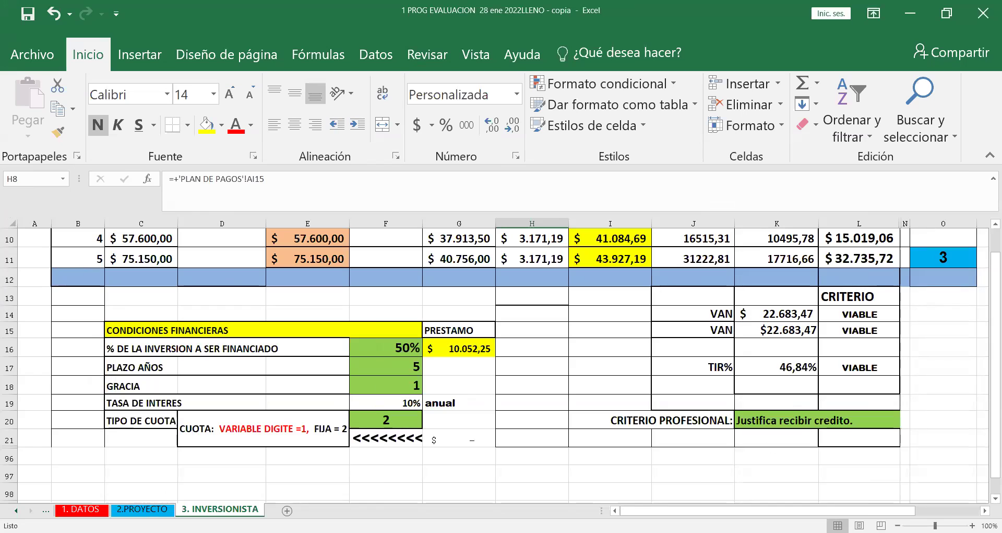
Review the cash flows, VAN, R B/C, TIR and professional criterion on the 2.PROYECTO sheet against the investor evaluation.
scroll(176, 509, down, 1)
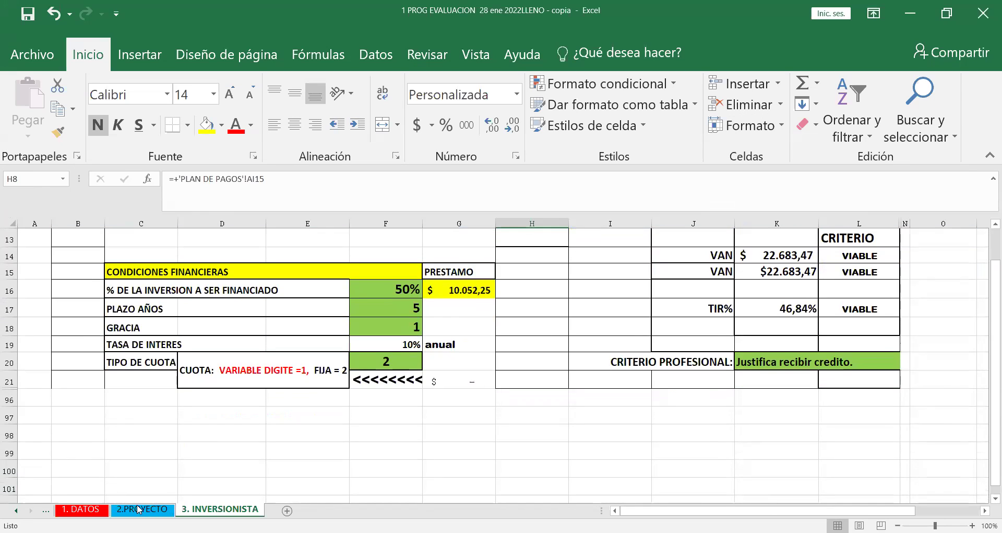
scroll(515, 502, up, 3)
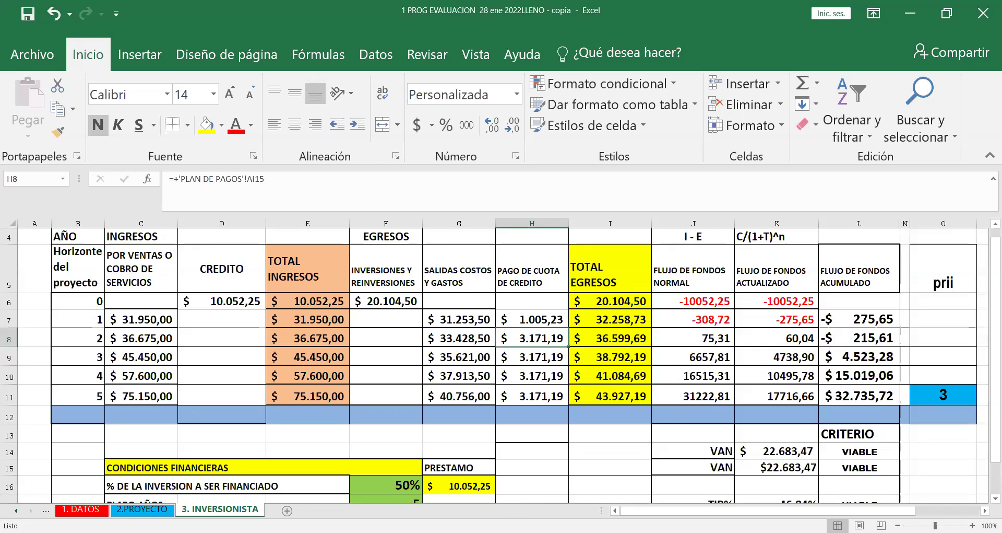
click(131, 509)
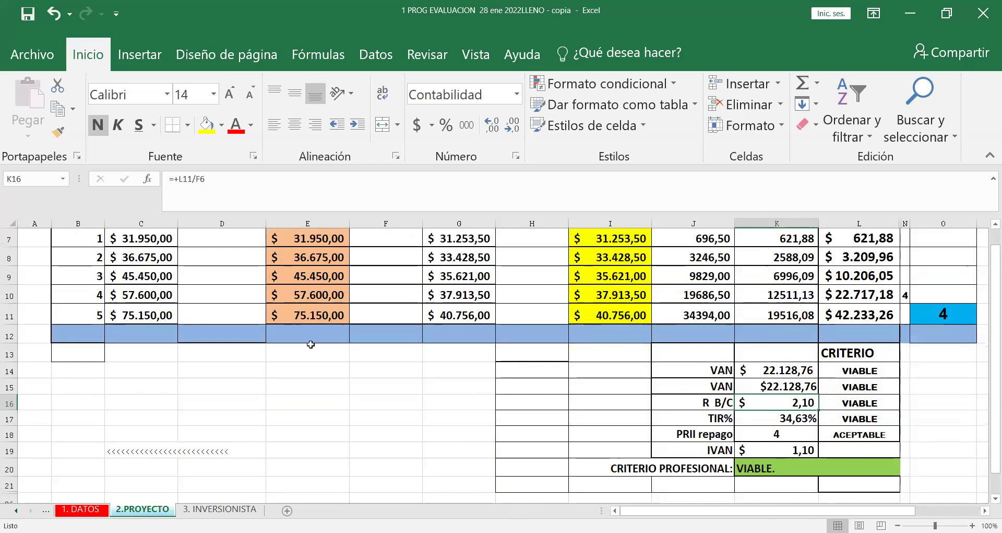
scroll(310, 344, up, 2)
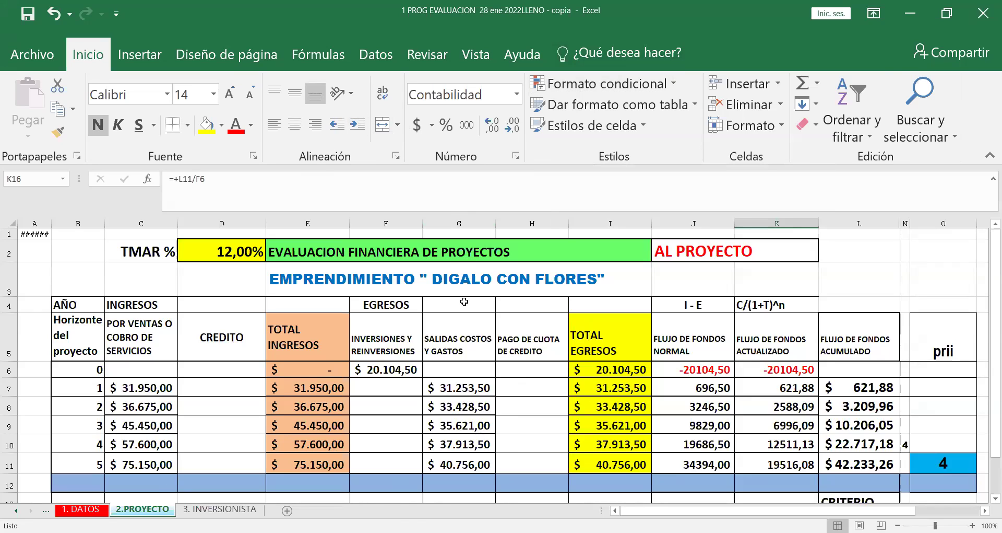
scroll(474, 368, down, 1)
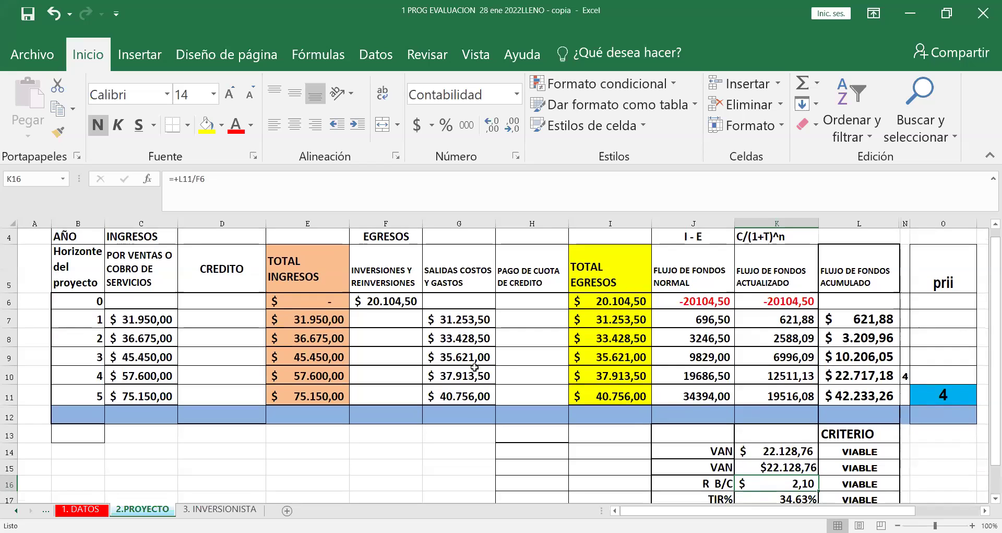
scroll(503, 360, down, 1)
scroll(503, 360, up, 2)
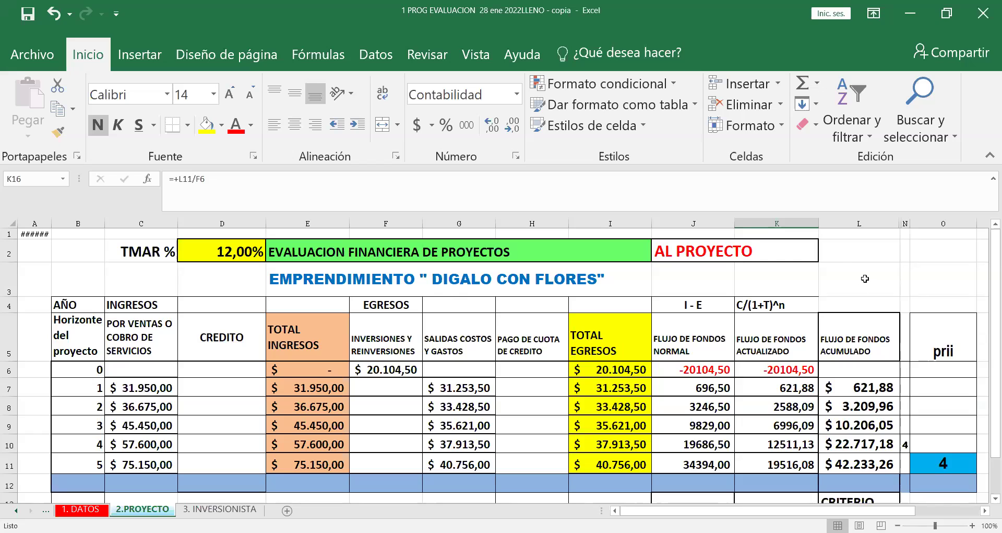
click(866, 278)
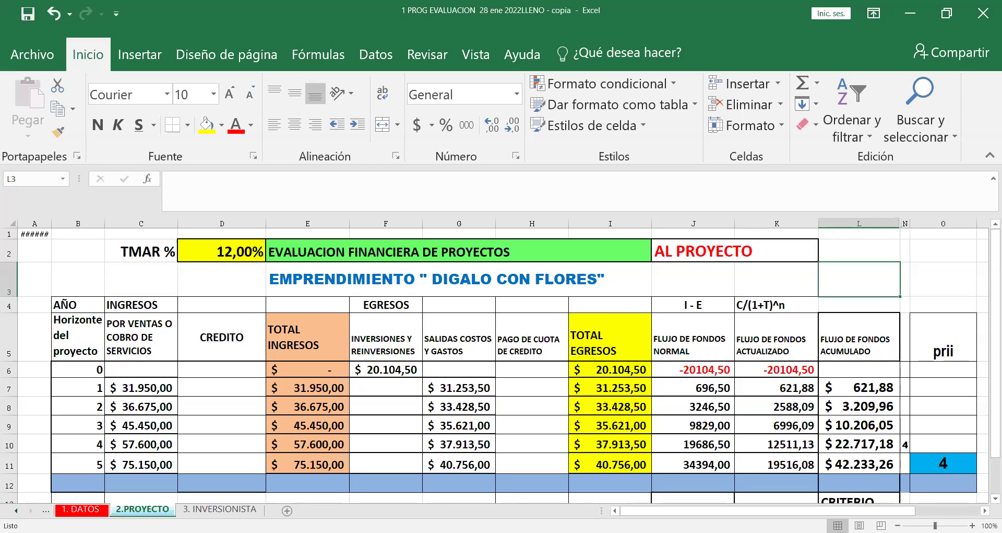
scroll(850, 508, down, 3)
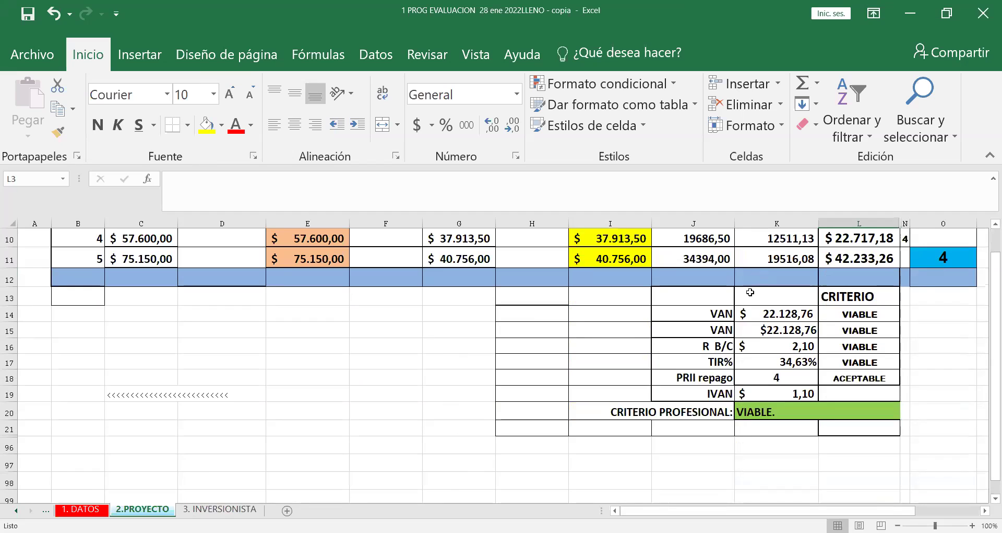
Close the project evaluation workbook and show the sample size calculation on the MUESTREO 2018 sheet of the MUESTRAS2018 workbook, maximized.
click(980, 19)
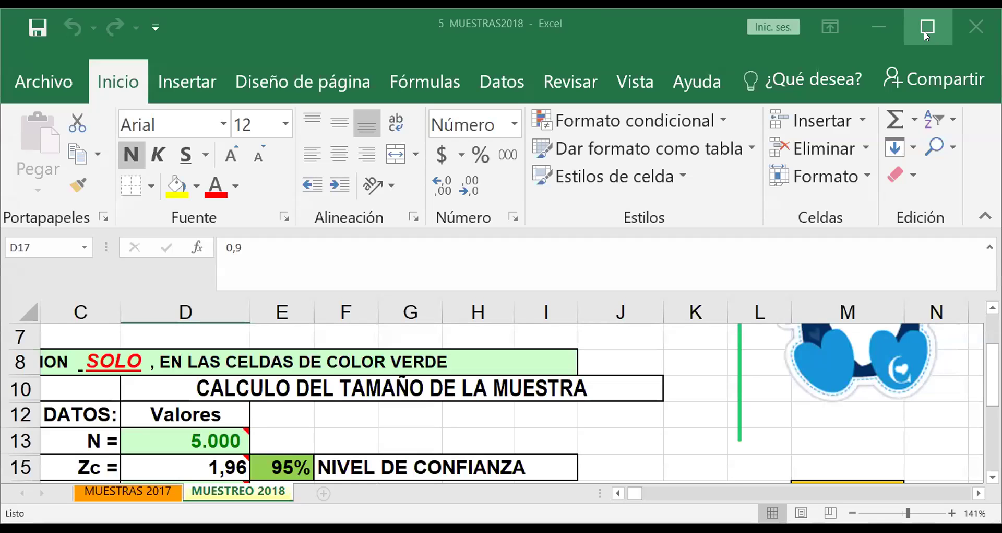
click(924, 27)
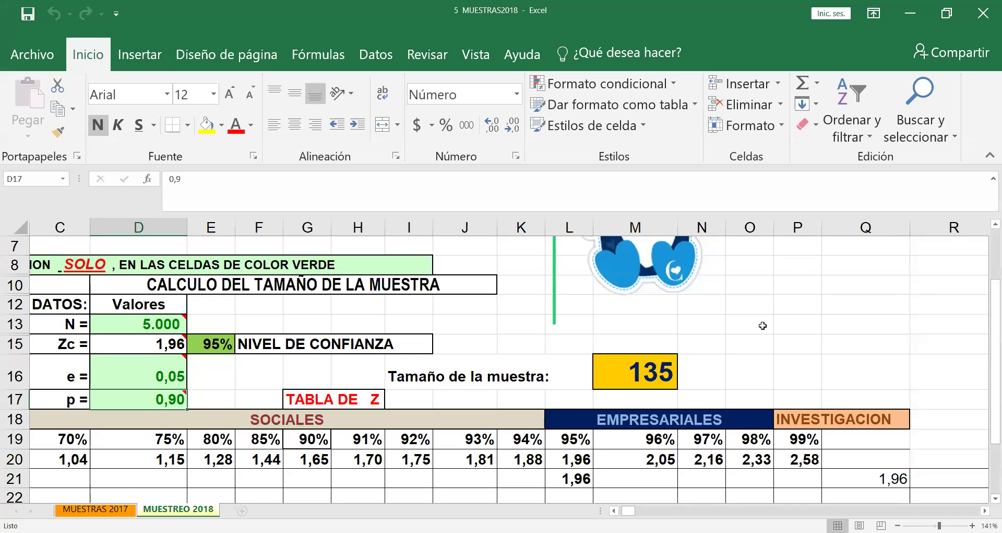
key(Left)
key(Left)
key(Left)
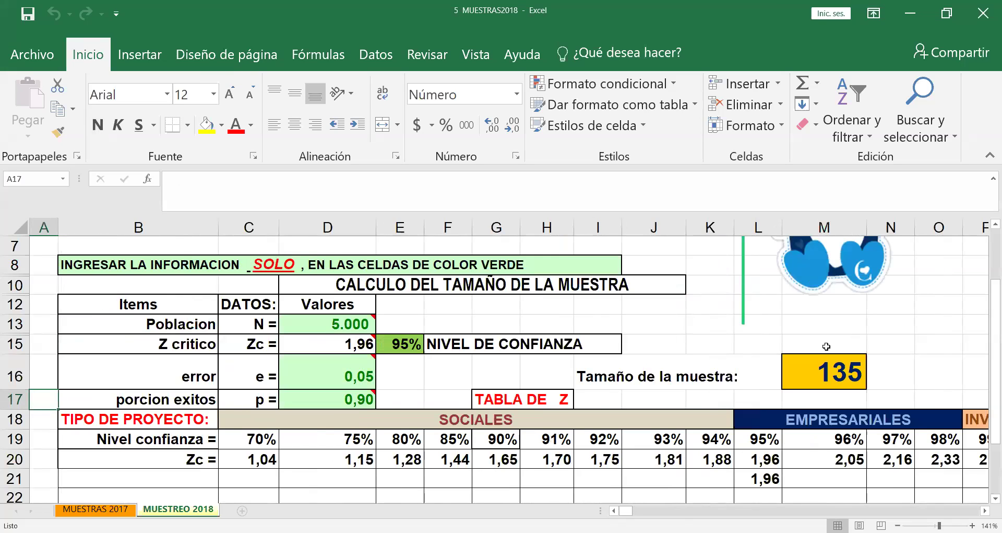
scroll(835, 346, up, 1)
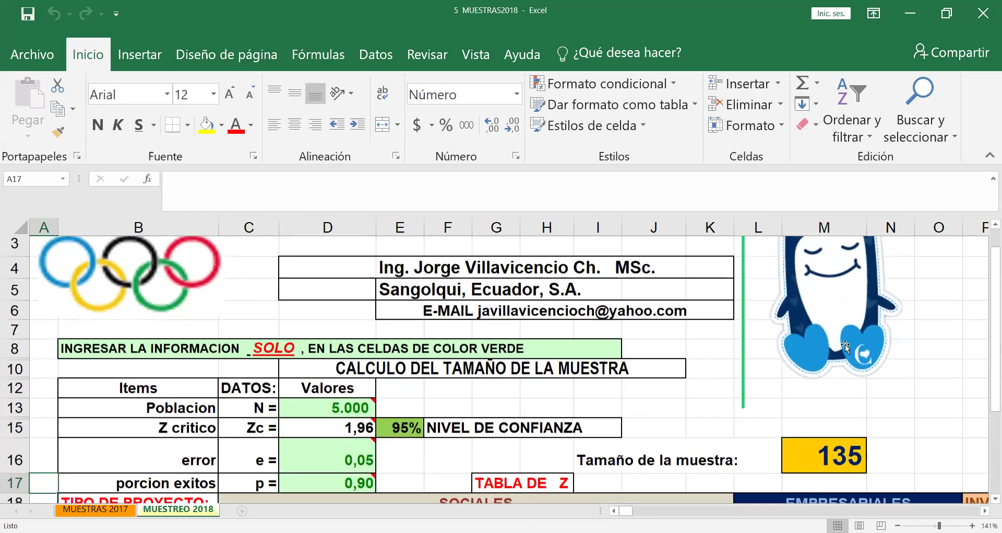
scroll(846, 346, up, 1)
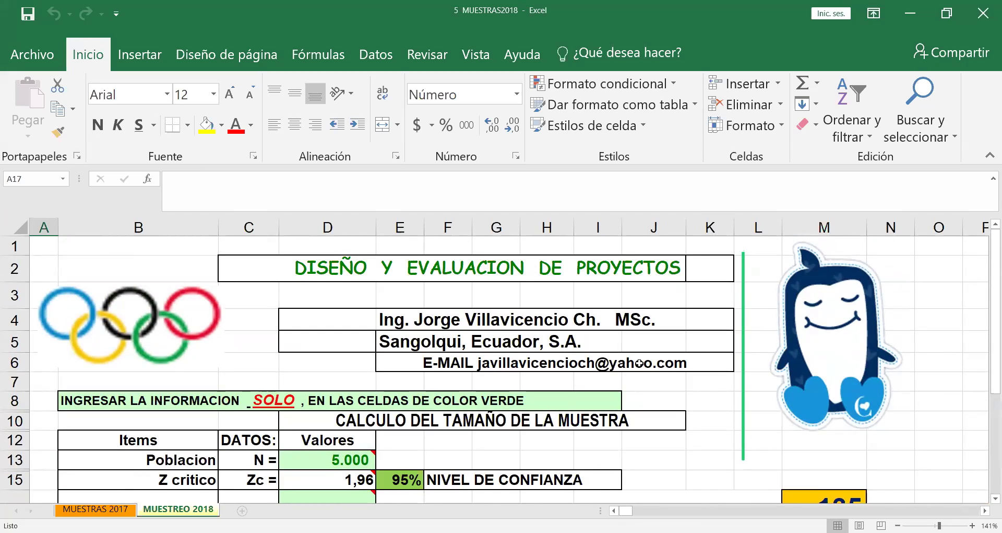
scroll(640, 372, down, 1)
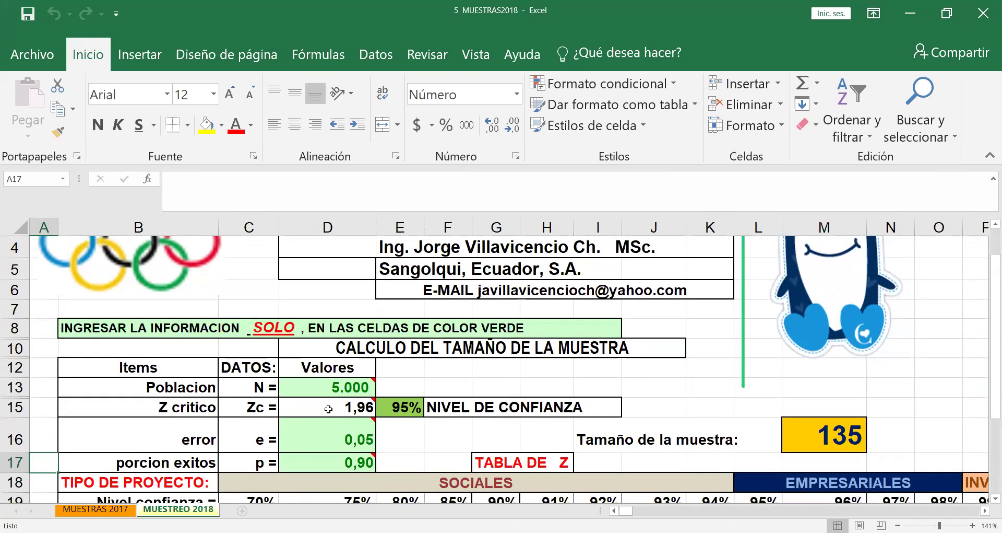
Set the population N in D13 to 8000.
key(Up)
key(Up)
key(Up)
key(Right)
key(Right)
key(Right)
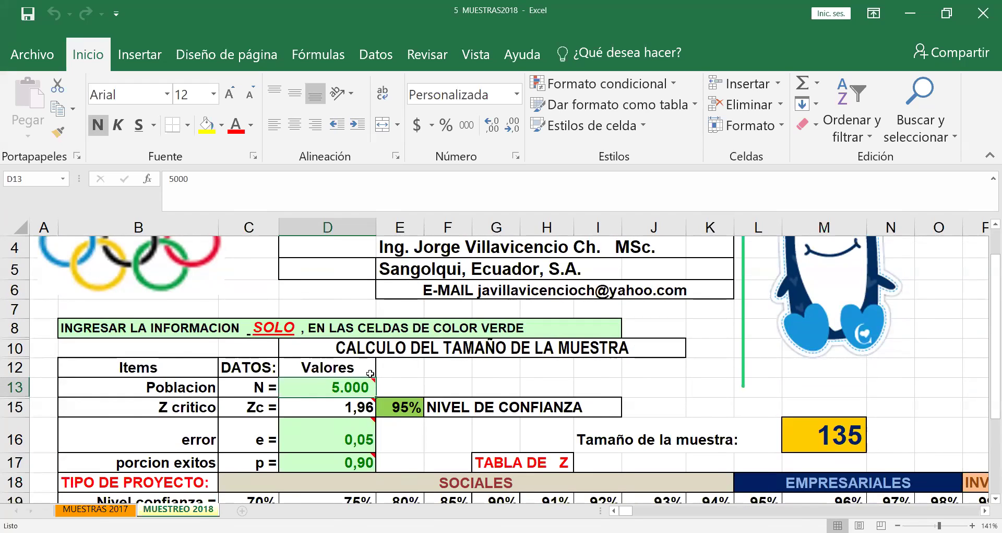
mouse_move(340, 386)
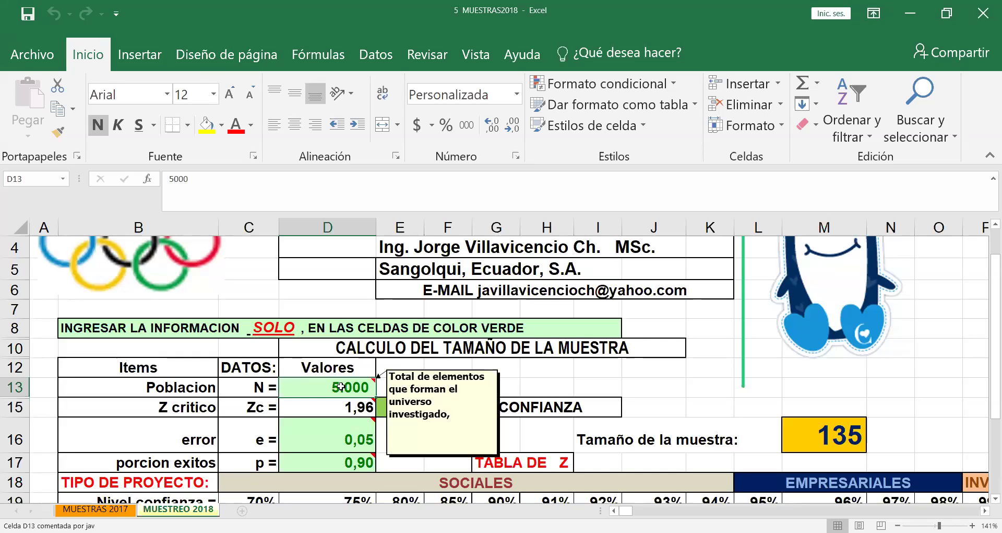
key(BackSpace)
text(8000)
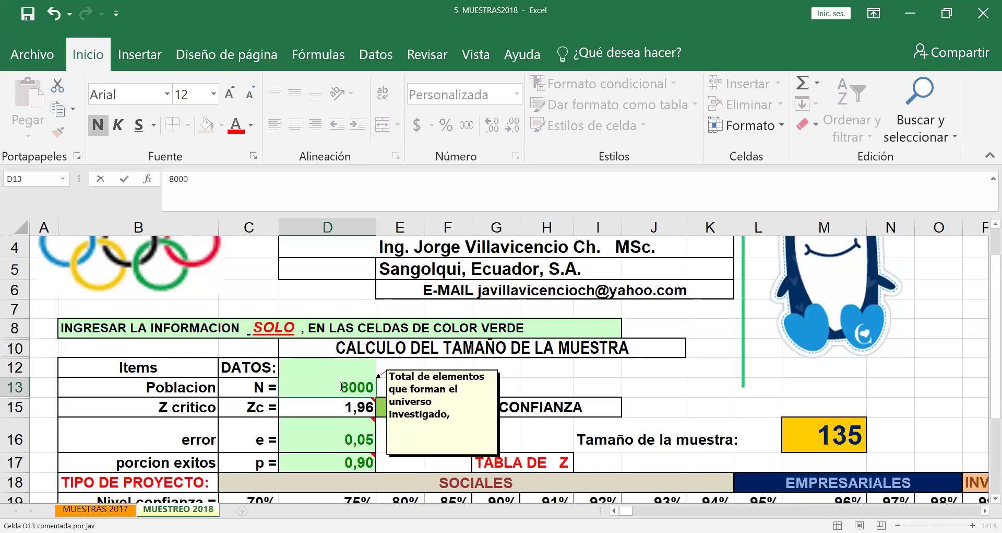
key(Return)
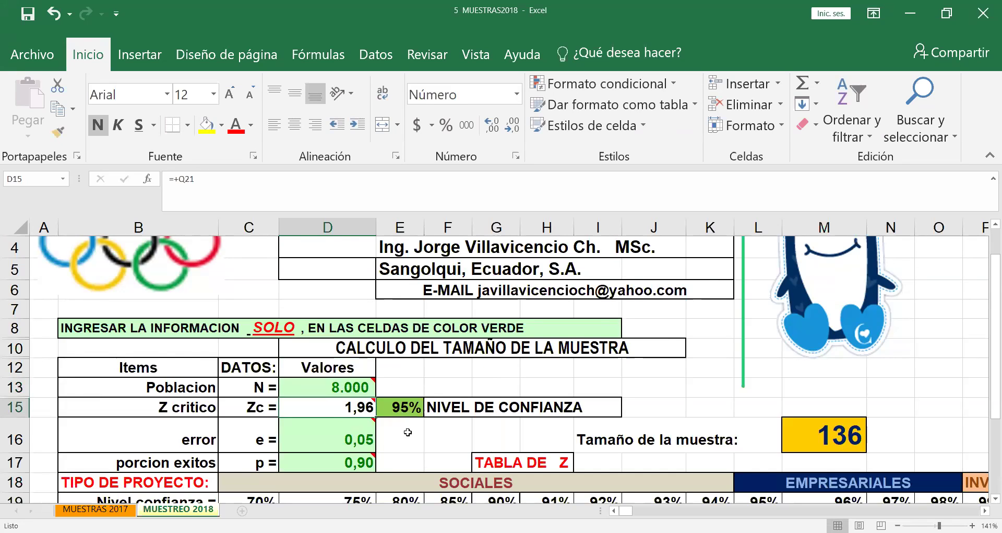
Review the Z table by project type and set the confidence level in E15 to 80%.
scroll(414, 433, down, 1)
scroll(414, 433, down, 1)
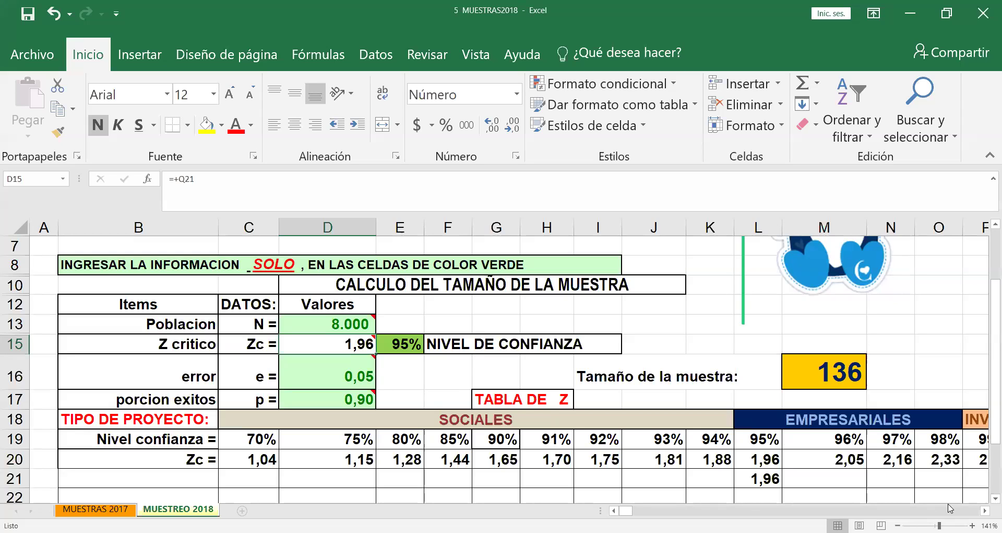
click(985, 512)
click(985, 511)
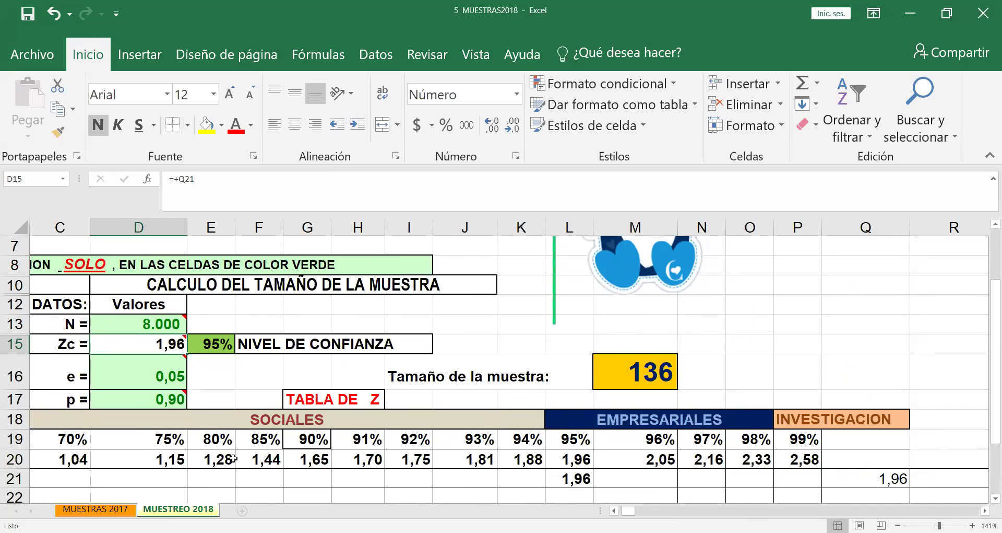
key(Home)
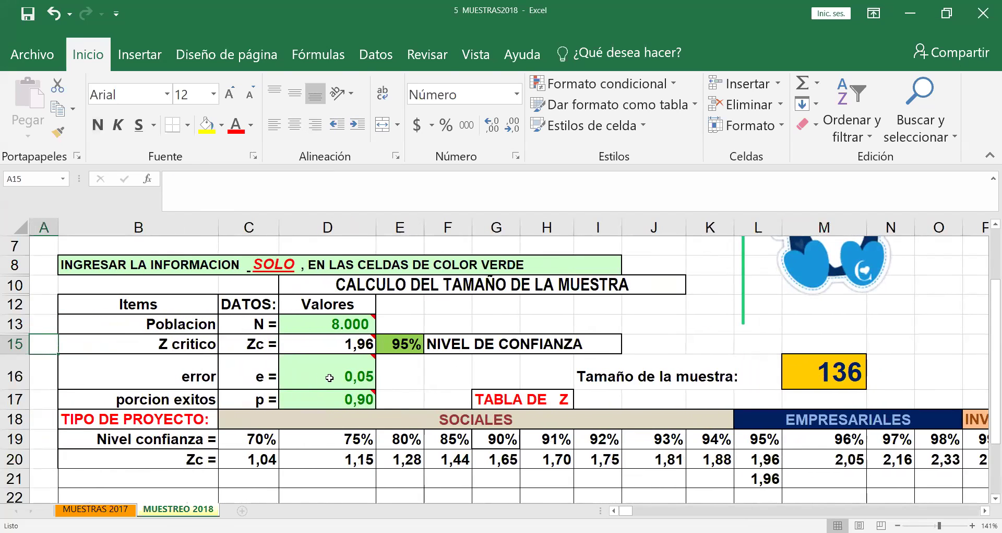
click(399, 344)
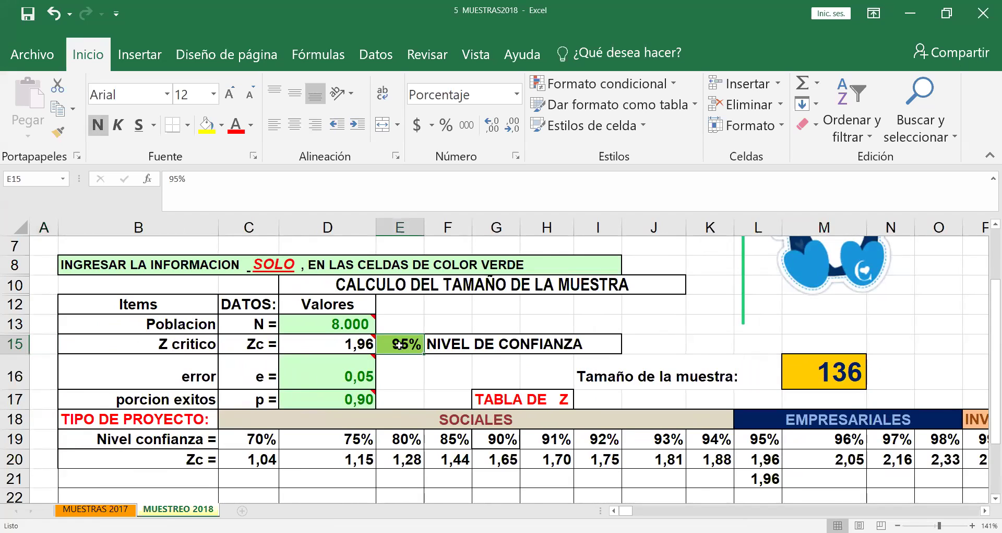
text(80)
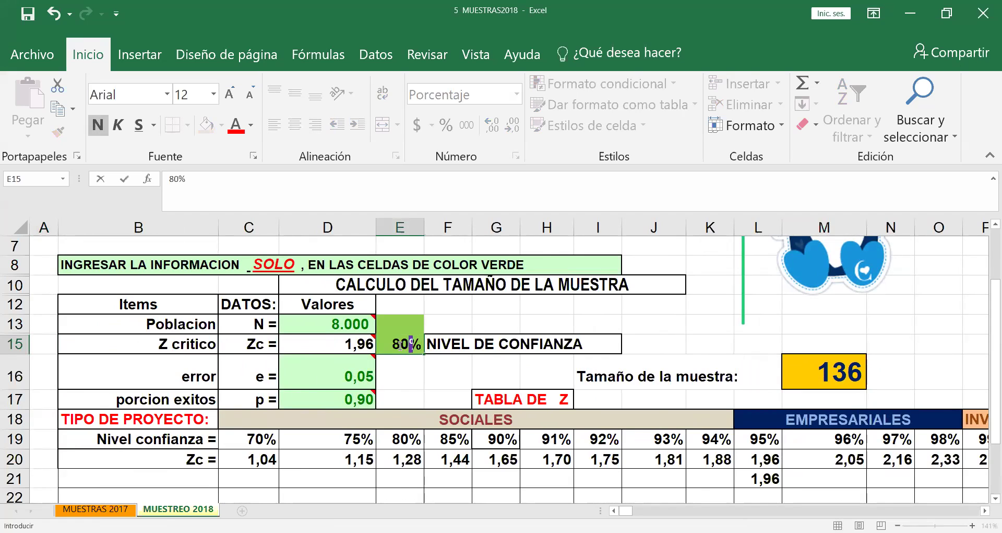
key(Return)
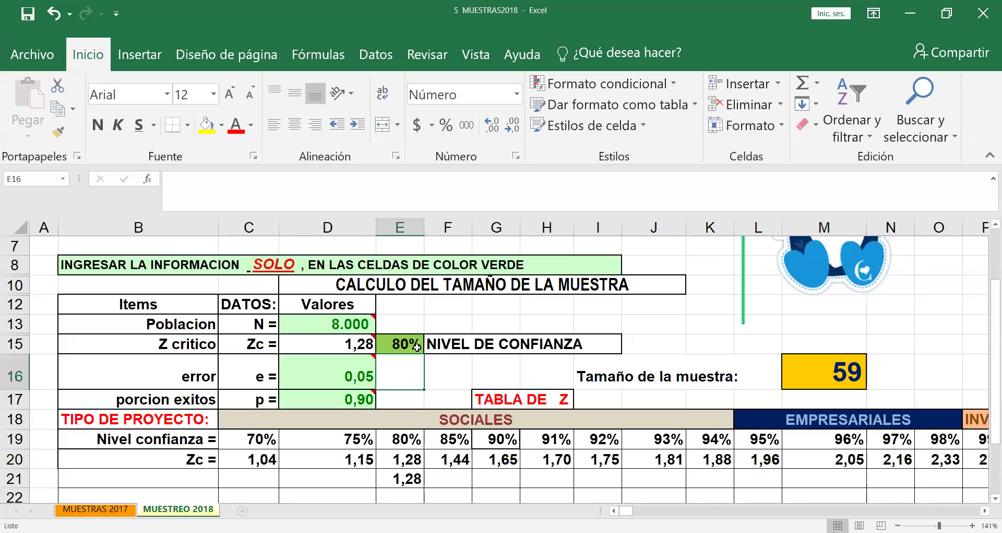
Read the note on the error in D16 and set the confidence level in E15 to 95%.
mouse_move(366, 380)
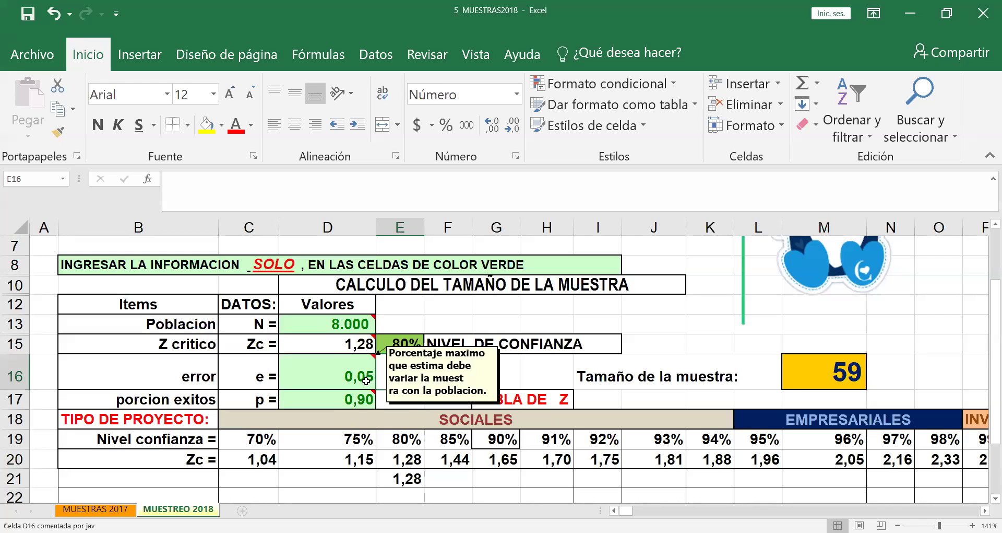
click(334, 369)
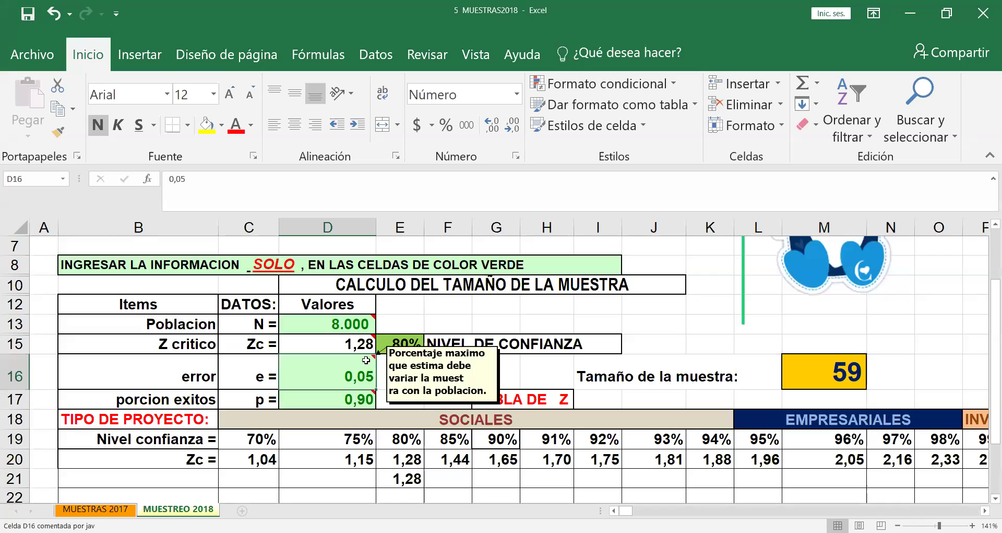
click(405, 344)
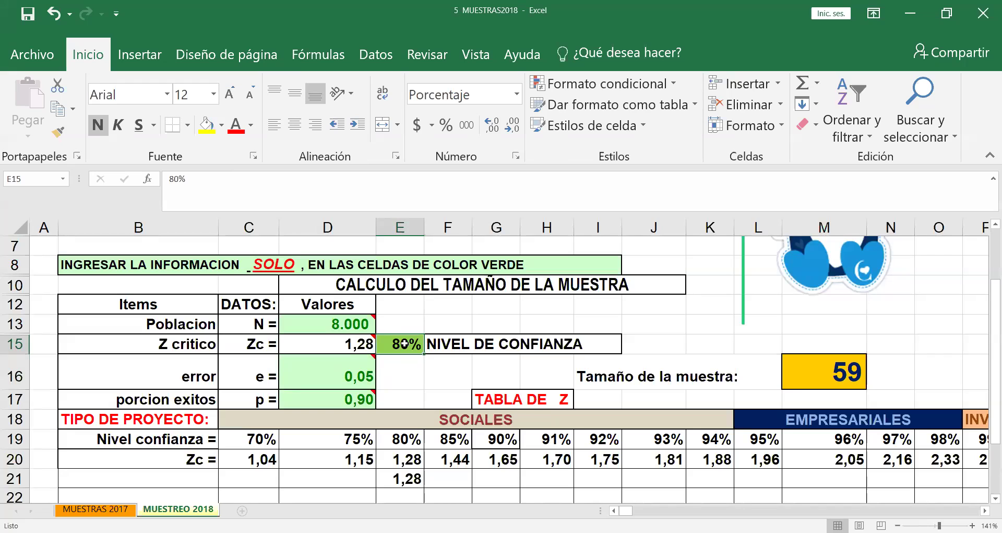
text(90)
key(Return)
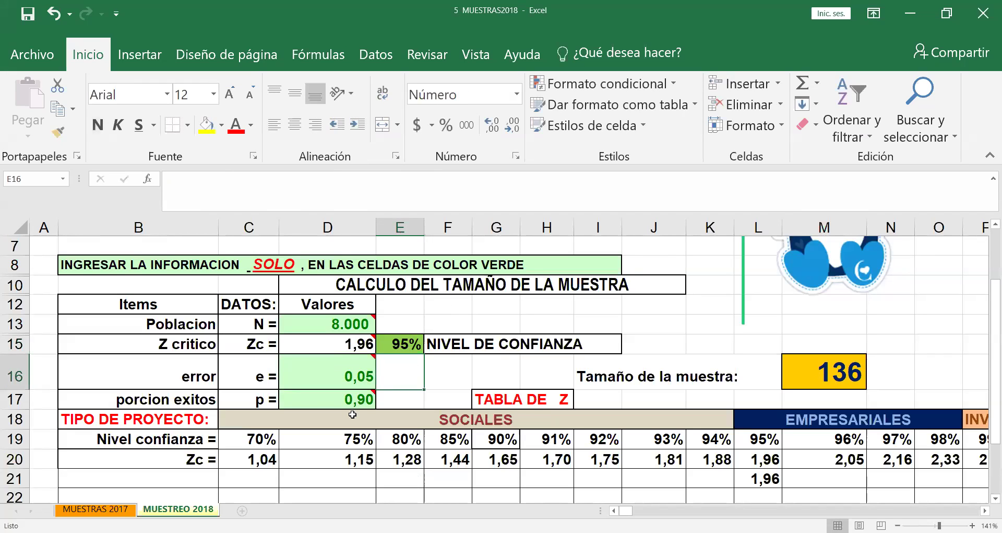
Read the note explaining the proportion of successes in D17.
mouse_move(306, 401)
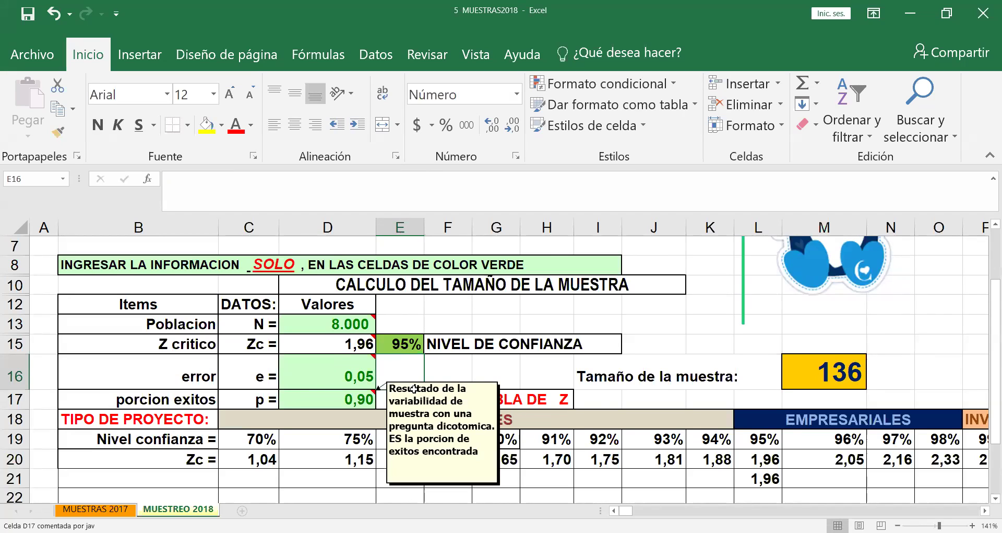
click(454, 368)
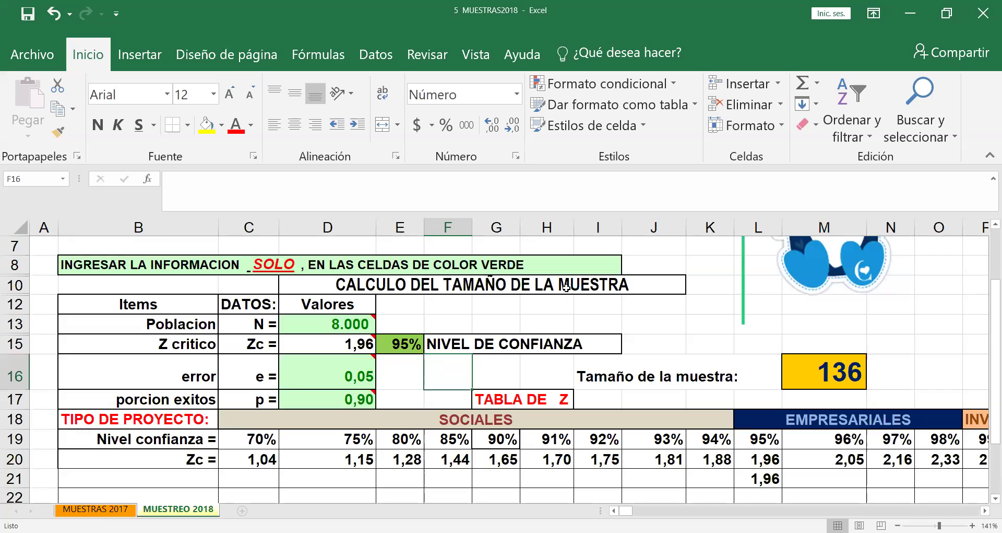
click(831, 300)
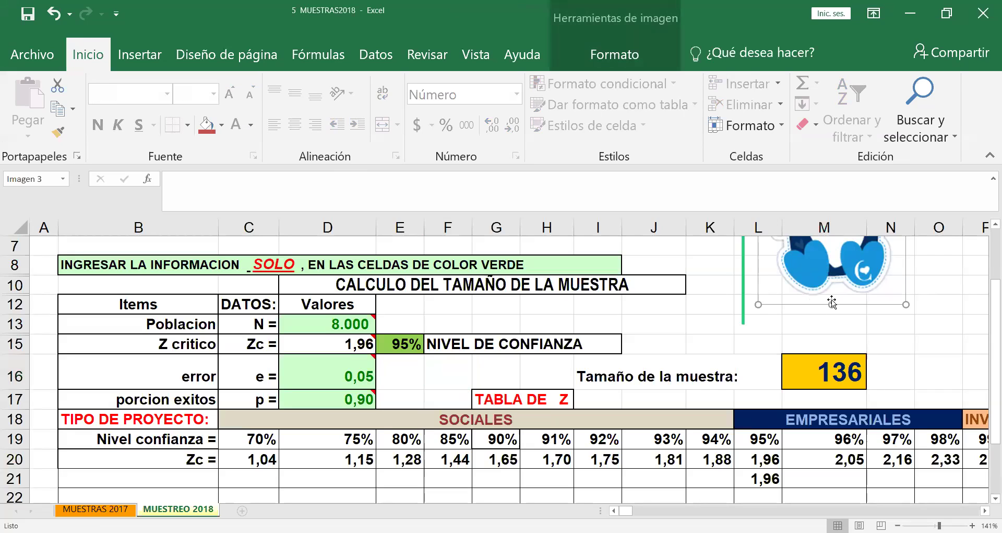
Enter P with the value 8 in M13:N13 and Q with the value 2 in M15:N15.
click(817, 327)
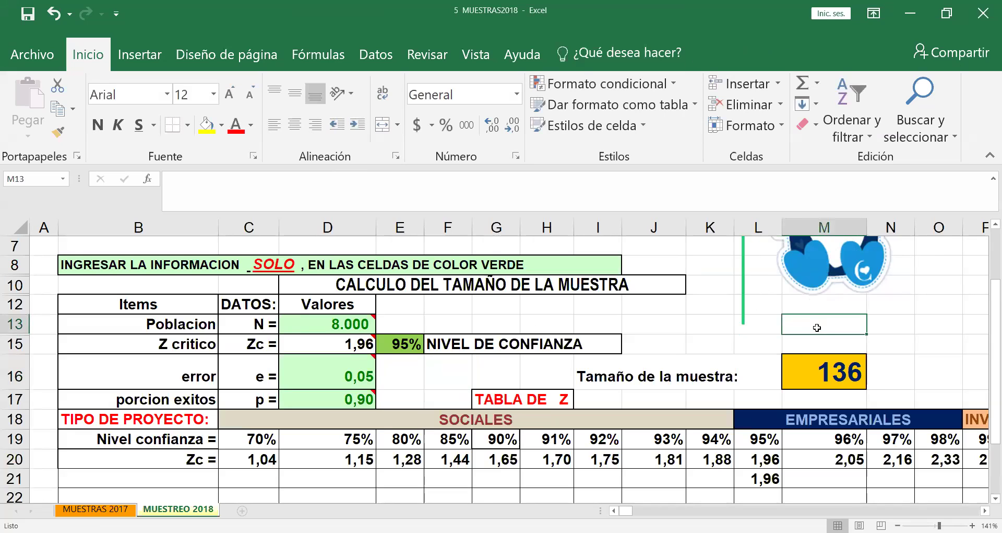
text(P)
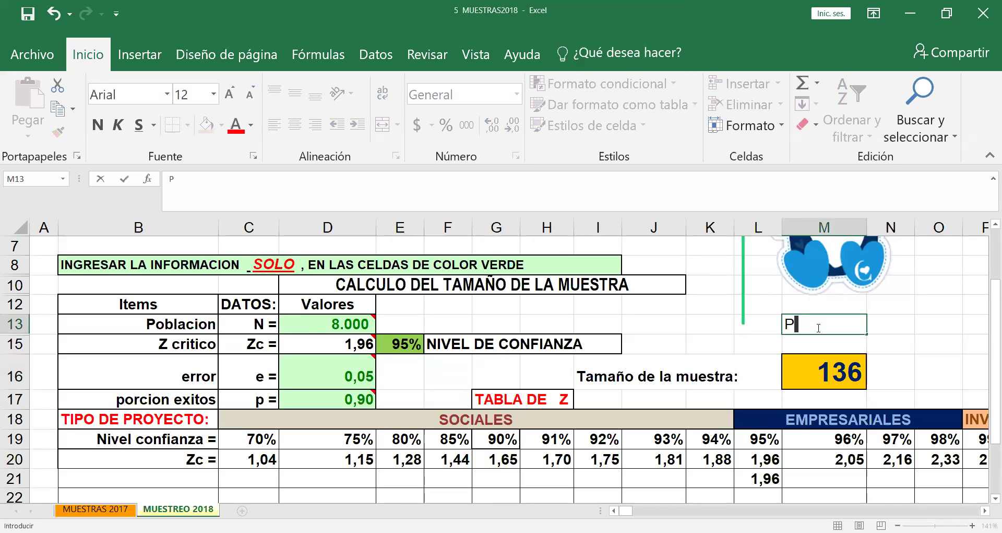
click(898, 320)
text(8)
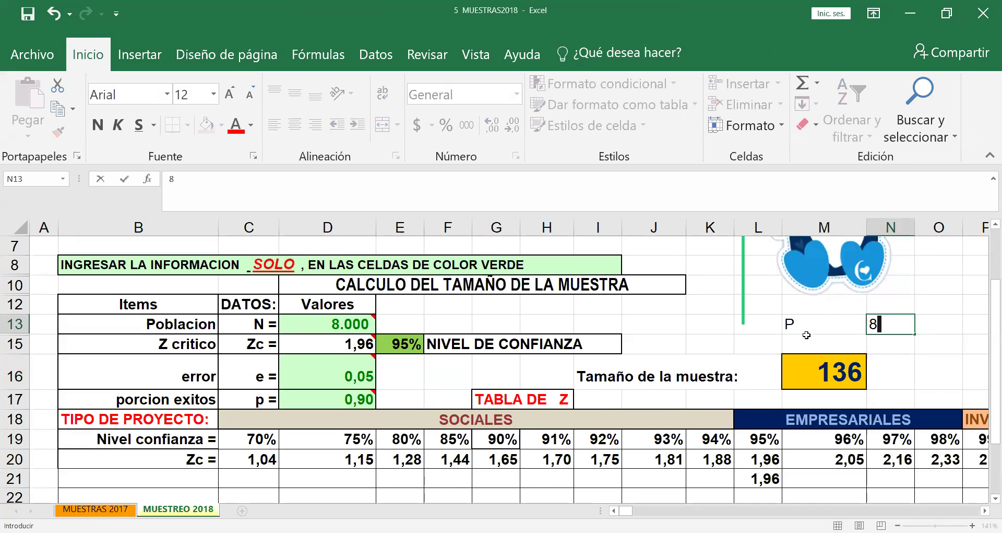
click(792, 342)
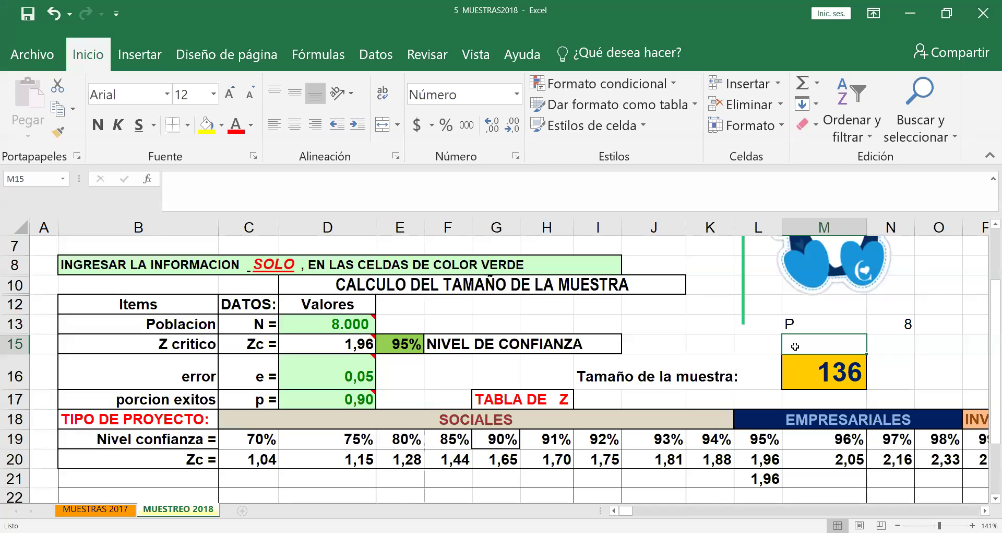
text(Q)
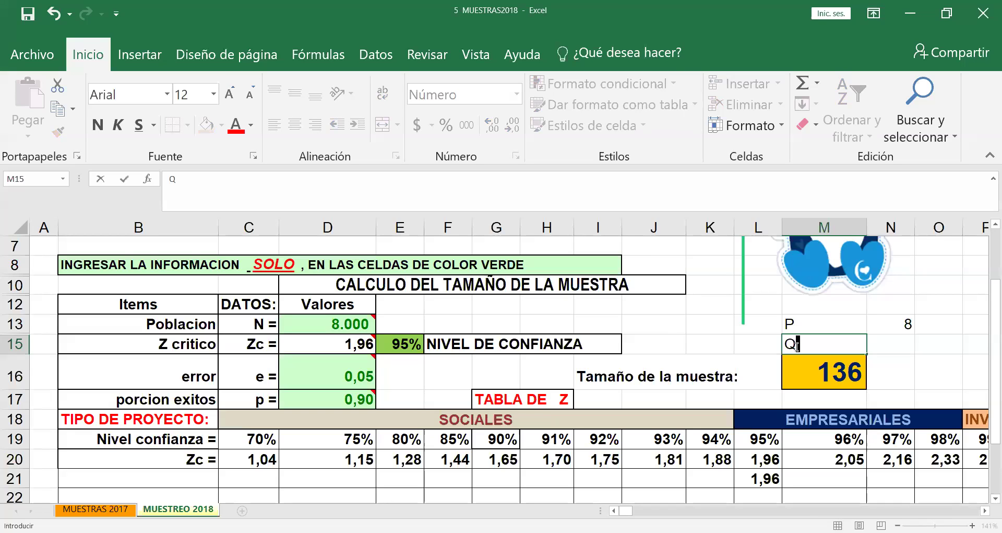
click(894, 347)
text(2)
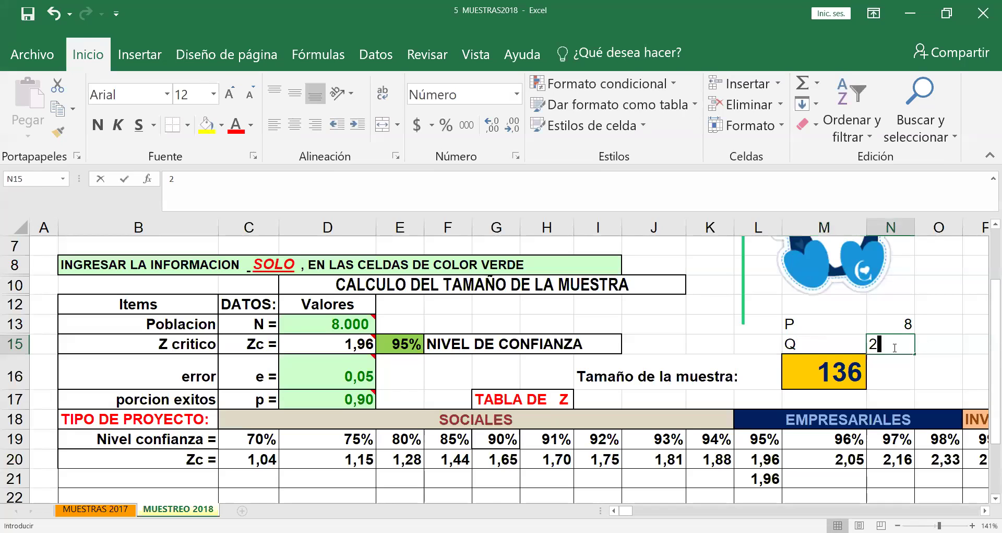
Add 80% for P in O13 and 20% for Q in O15, and format both cells as percentages.
click(942, 328)
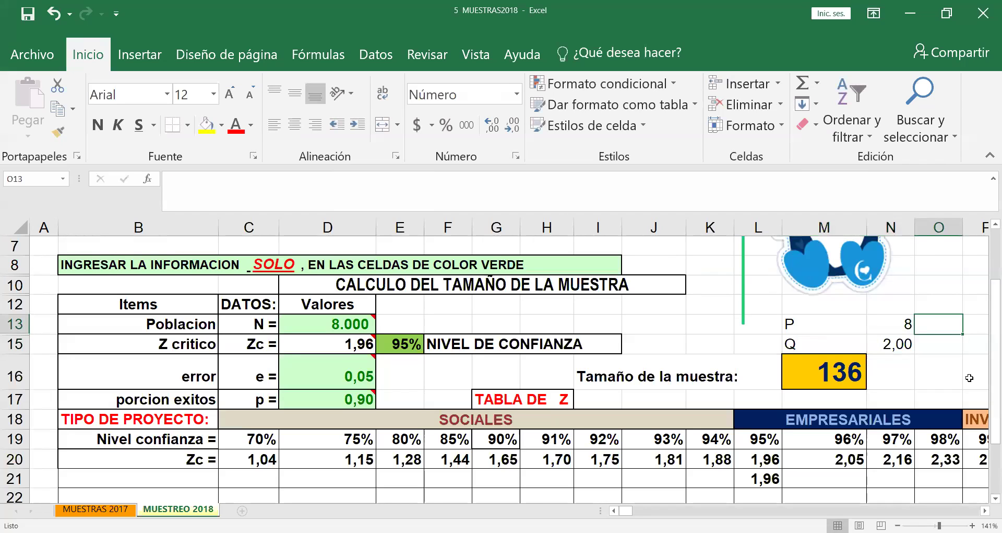
text(80)
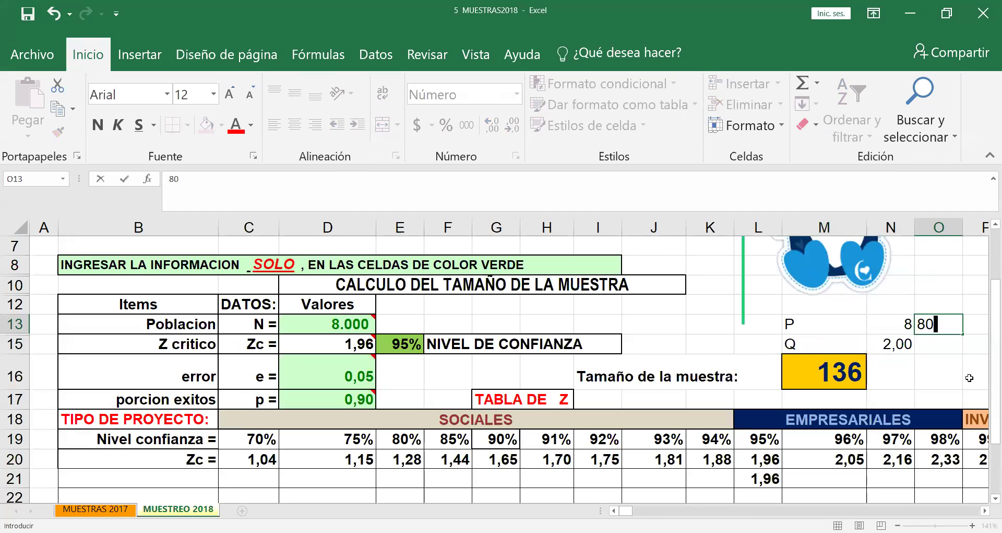
text(%)
click(929, 348)
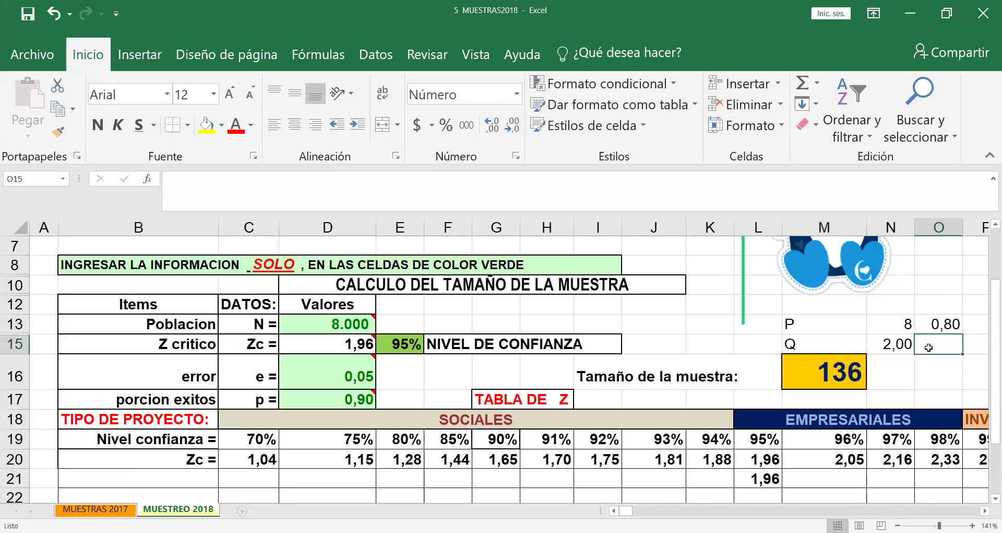
text(20%)
key(Return)
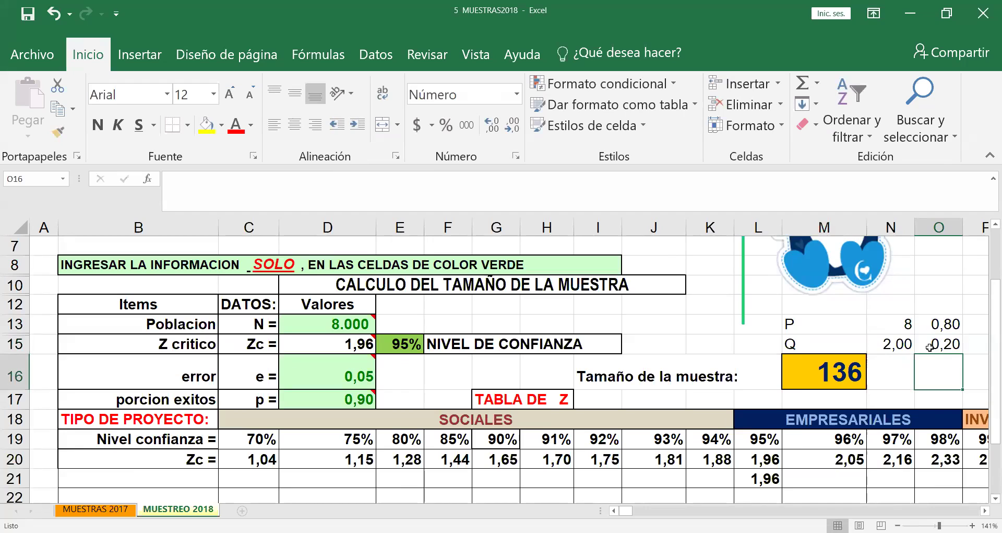
drag(938, 324, 937, 343)
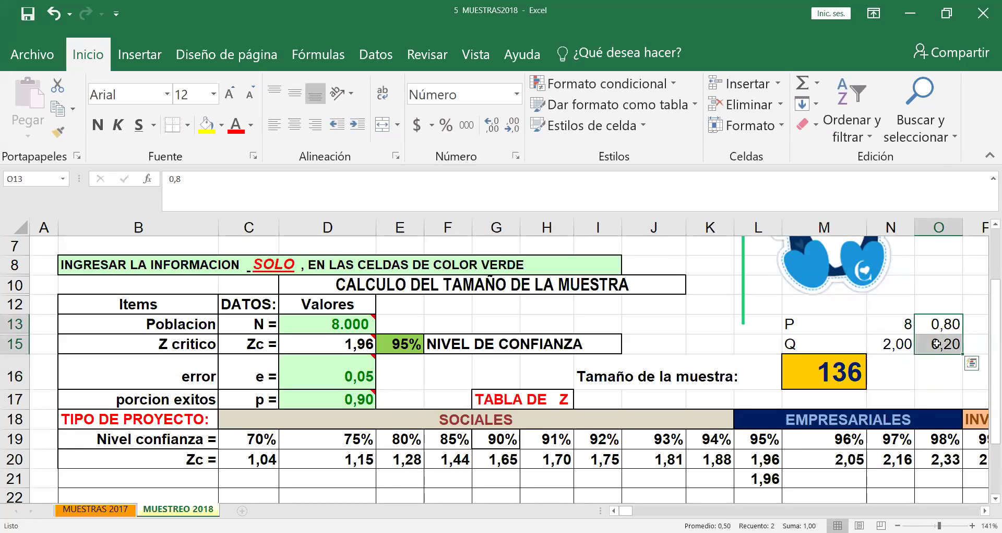
click(448, 126)
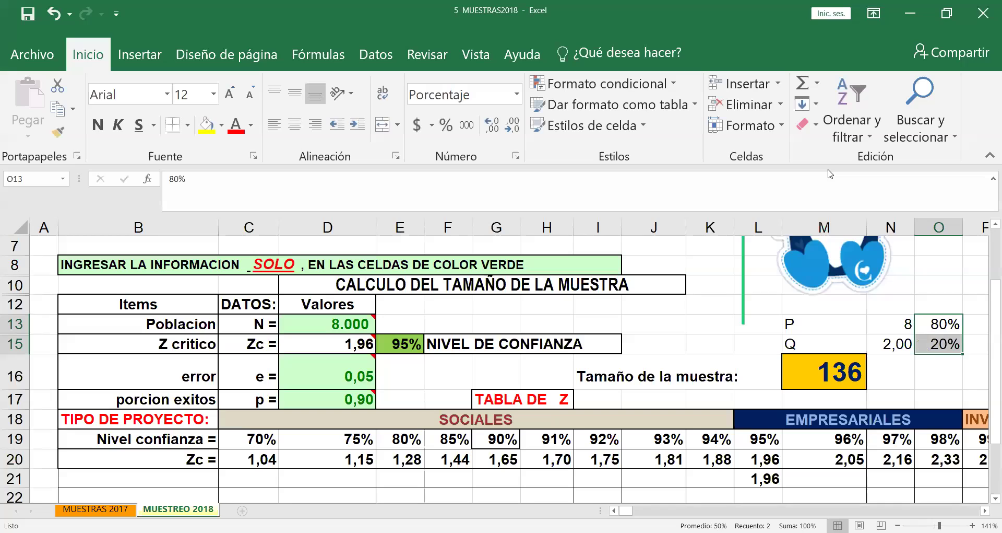
Format the proportion of successes in D17 as a percentage and set it to 80%.
mouse_move(334, 400)
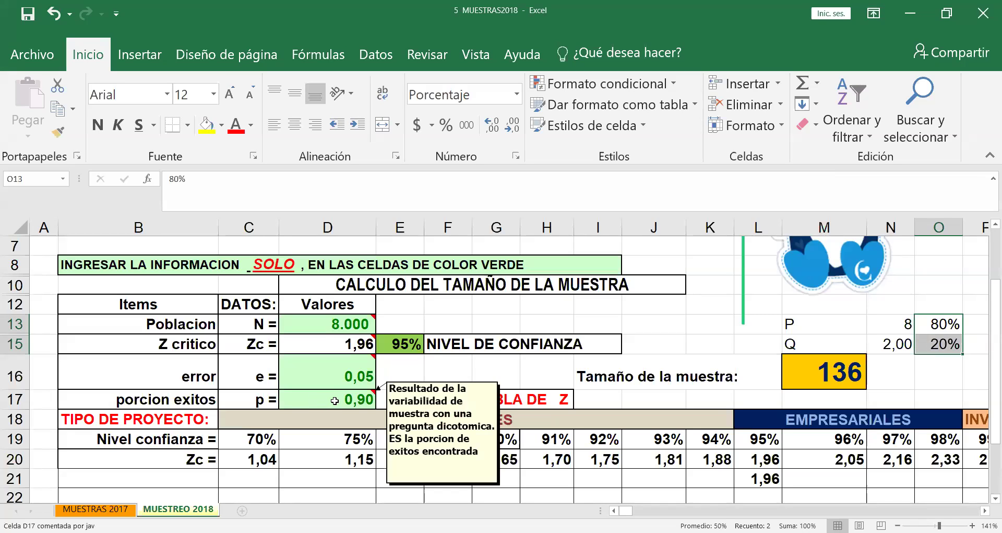
click(335, 401)
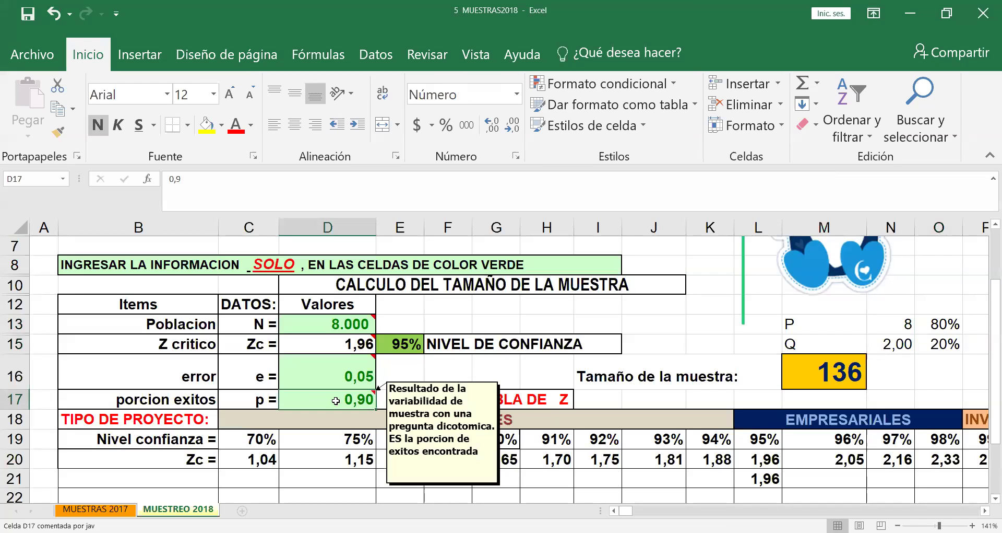
text(80)
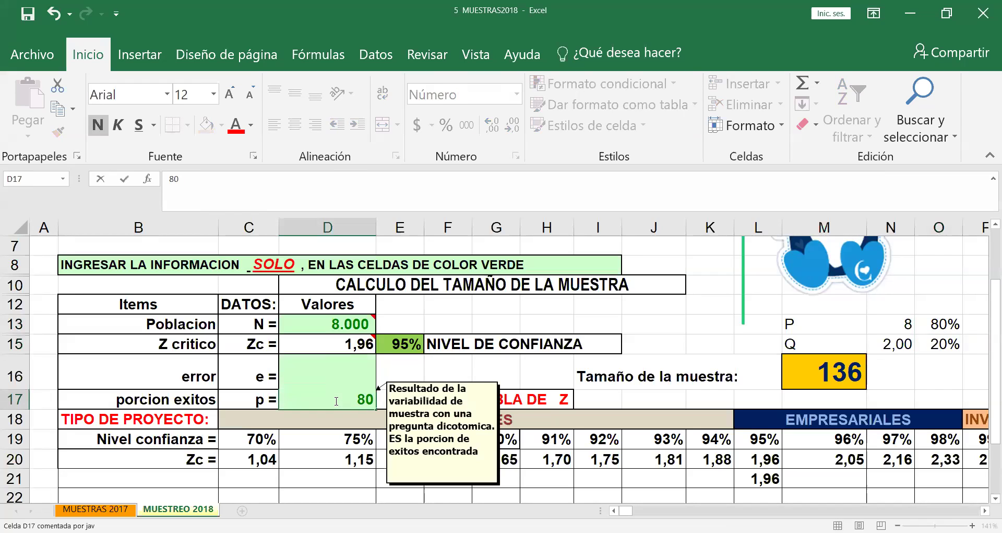
key(Return)
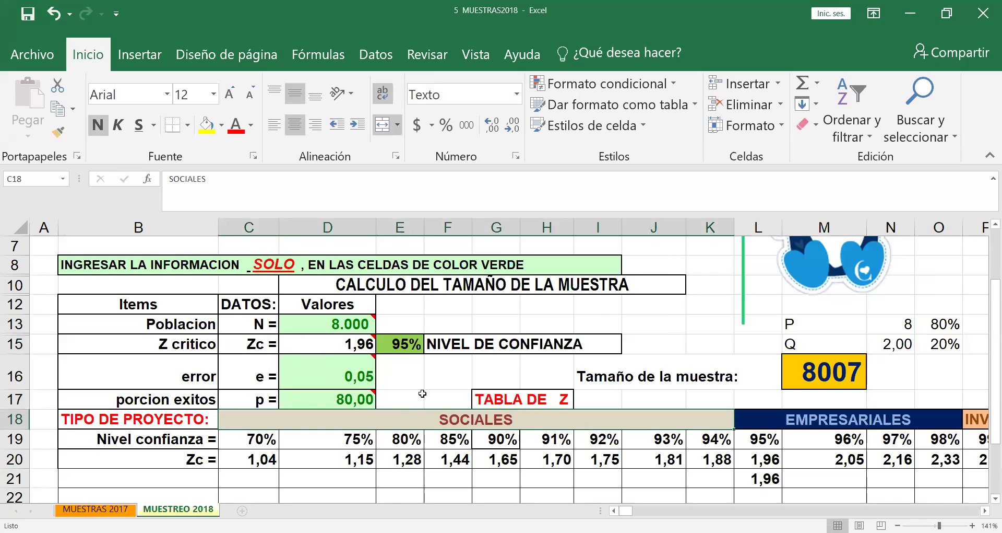
click(345, 399)
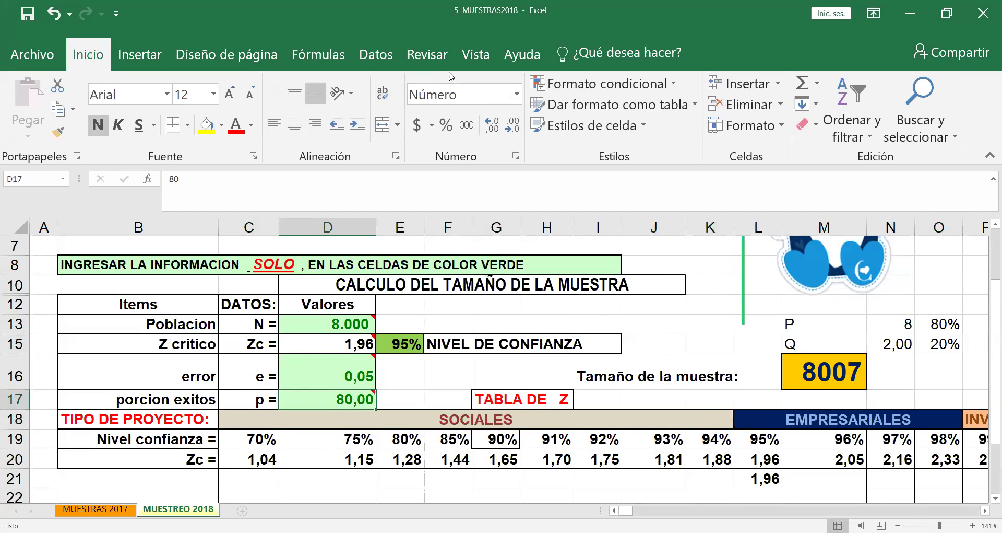
click(445, 124)
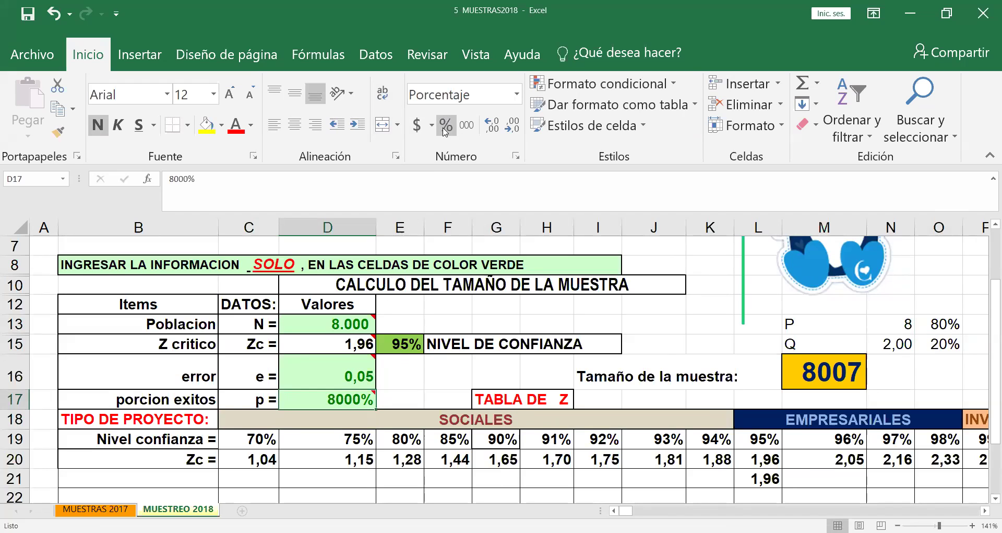
mouse_move(351, 395)
key(BackSpace)
text(80)
key(Return)
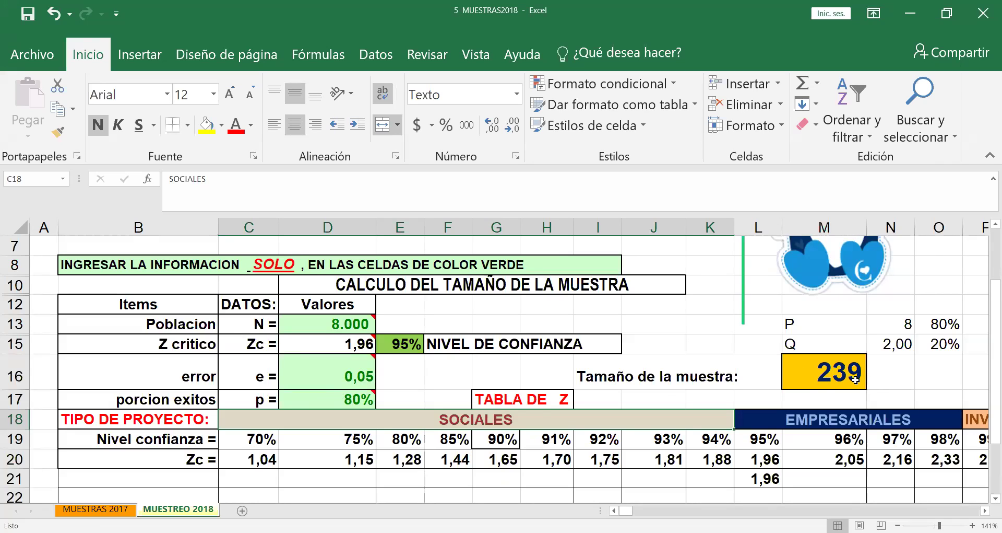
Clear the P and Q example values from M13:O15.
drag(784, 327, 934, 335)
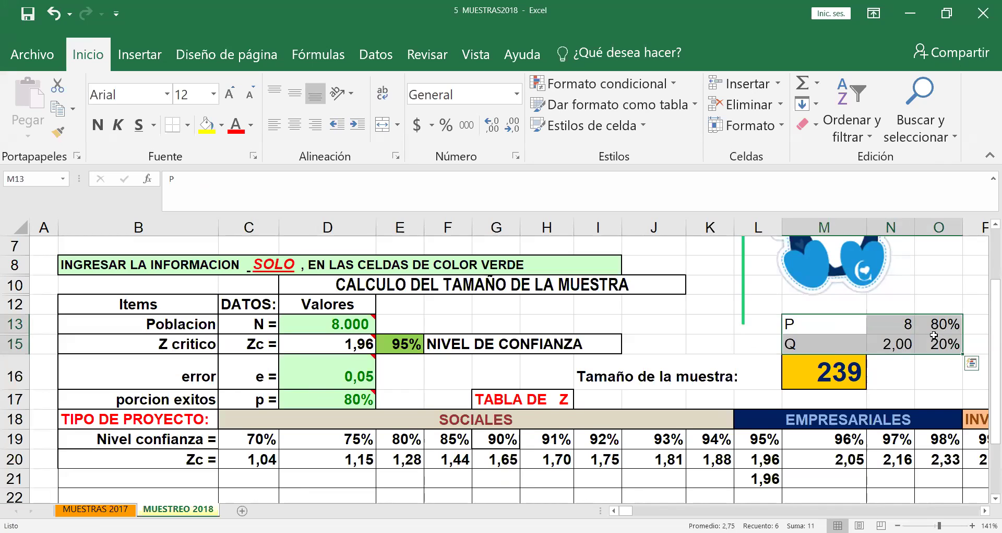
key(Delete)
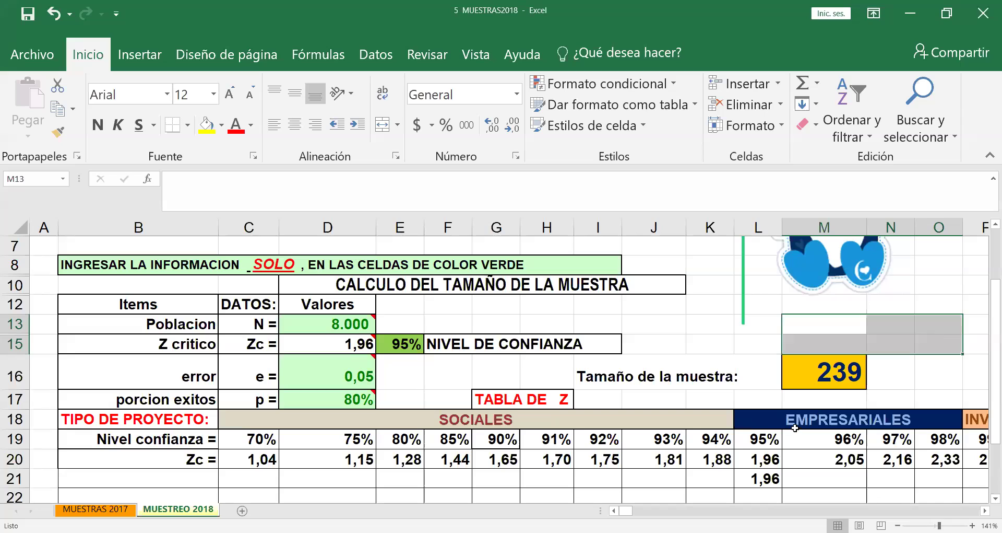
click(923, 288)
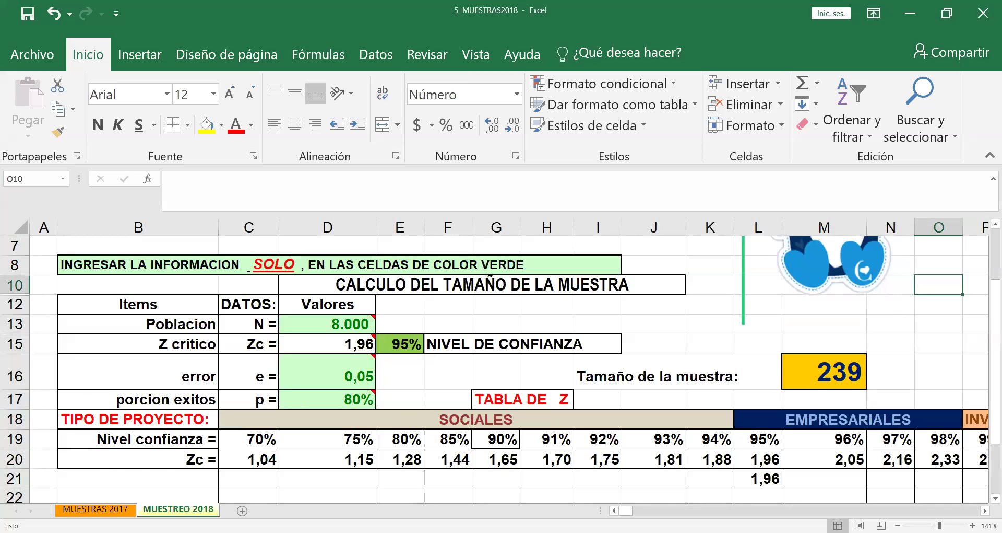
View the calculator on the MUESTRAS 2017 sheet and return to the MUESTREO 2018 sheet.
mouse_move(320, 367)
key(ctrl+Page_Up)
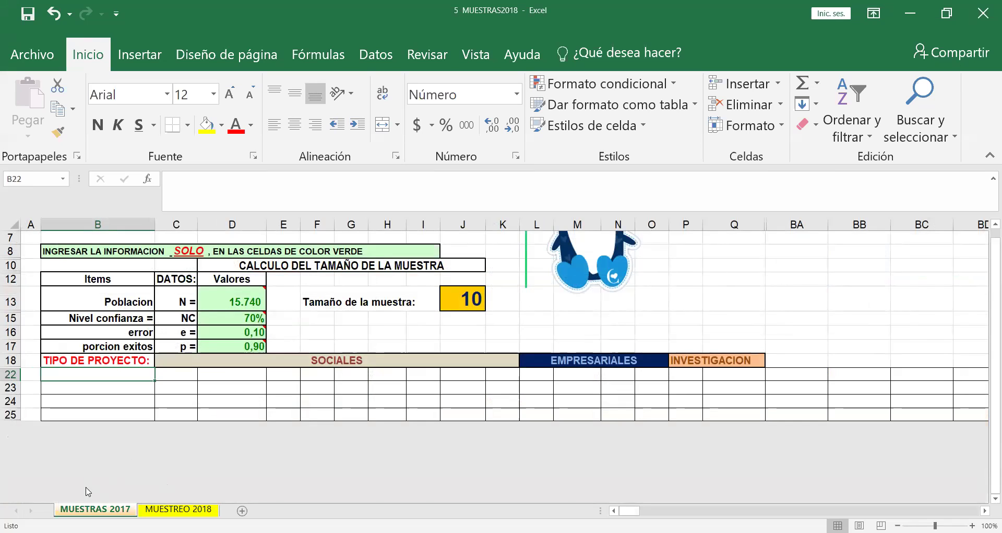
click(167, 508)
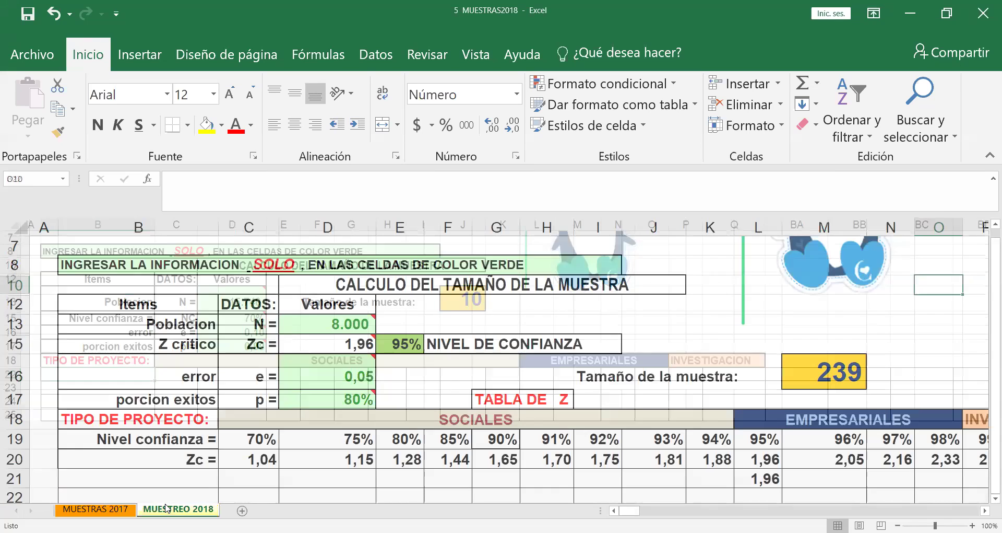
click(705, 265)
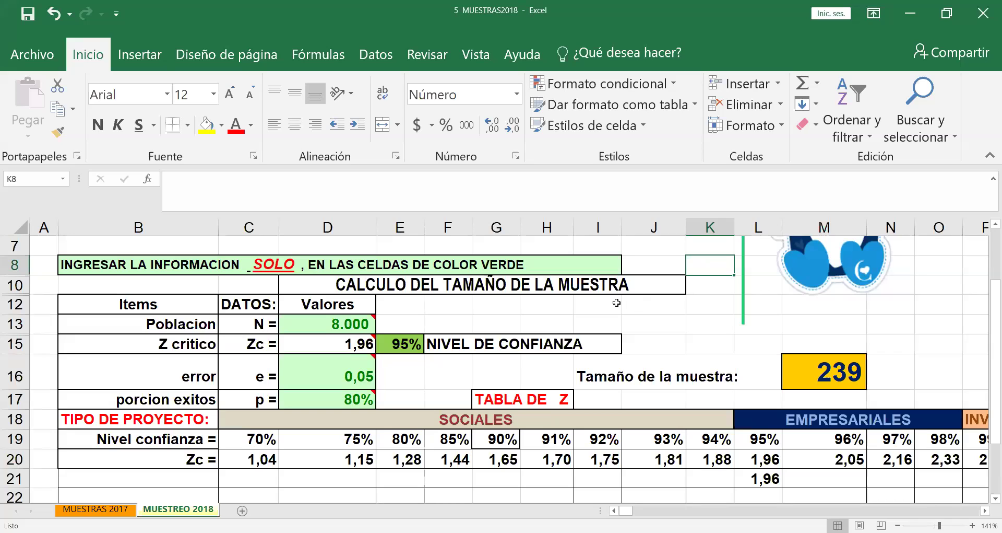
click(325, 320)
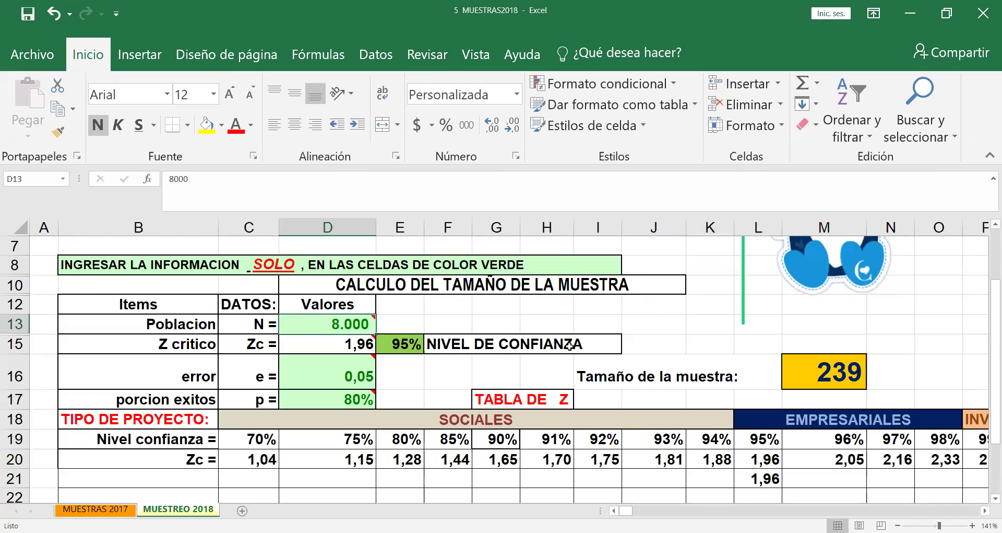
click(671, 313)
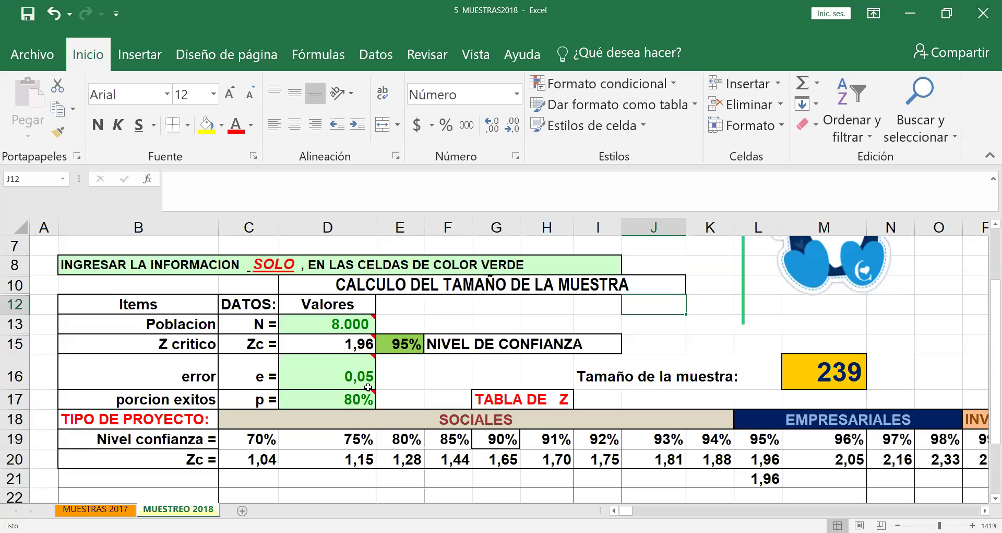
Set the confidence level in E15 to 80% to recalculate the sample size.
mouse_move(348, 379)
click(397, 348)
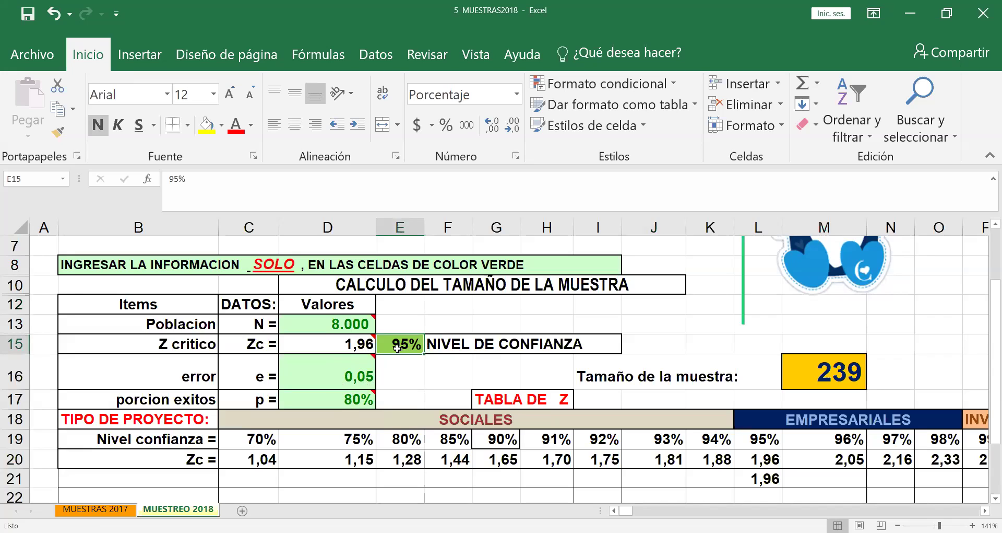
text(80)
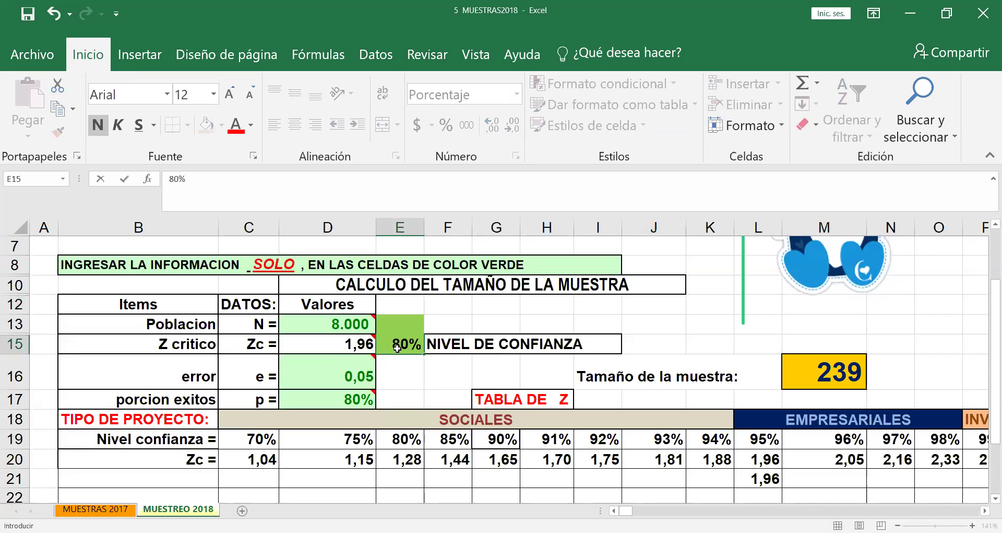
key(Return)
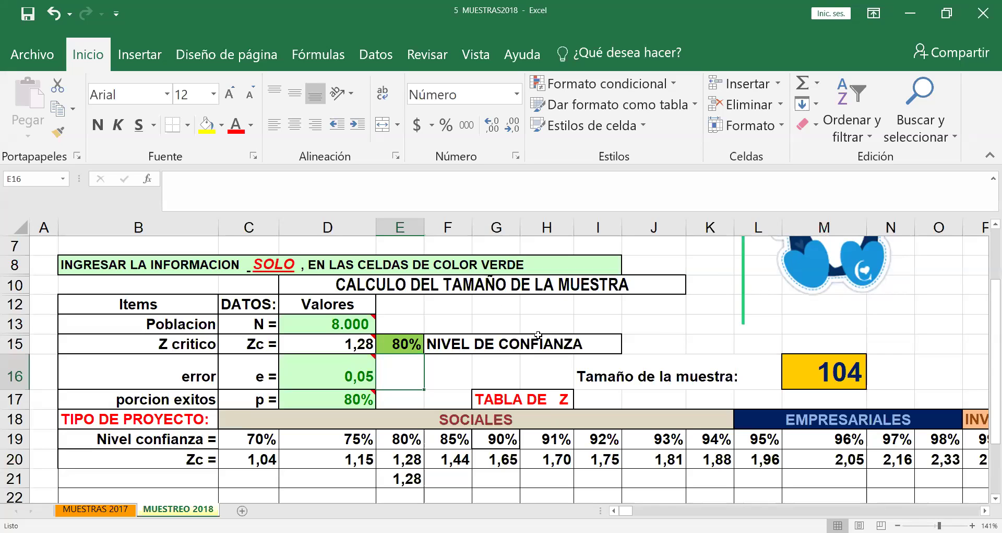
Set the population N in D13 to 1000 and the confidence level in E15 to 90%.
mouse_move(379, 332)
click(342, 325)
text(1000)
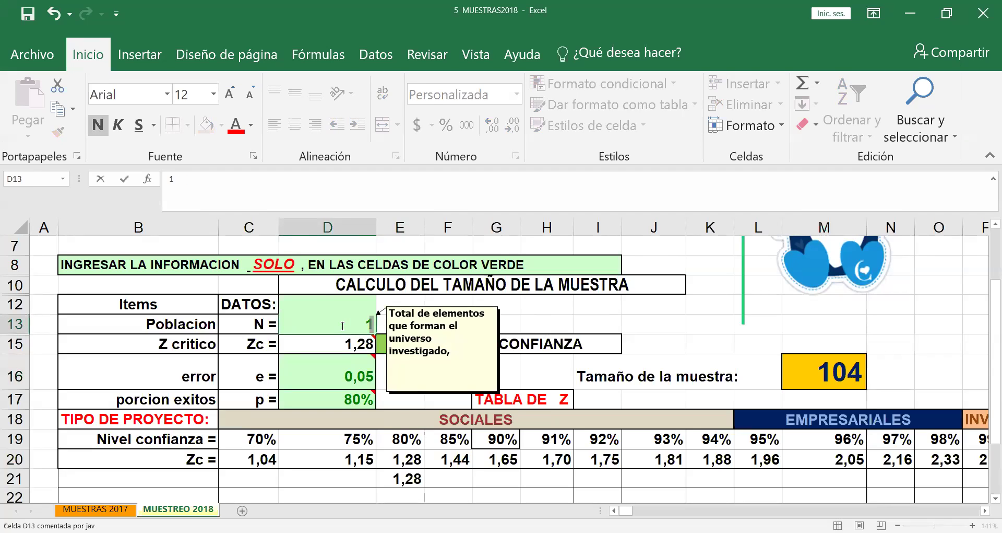
key(Return)
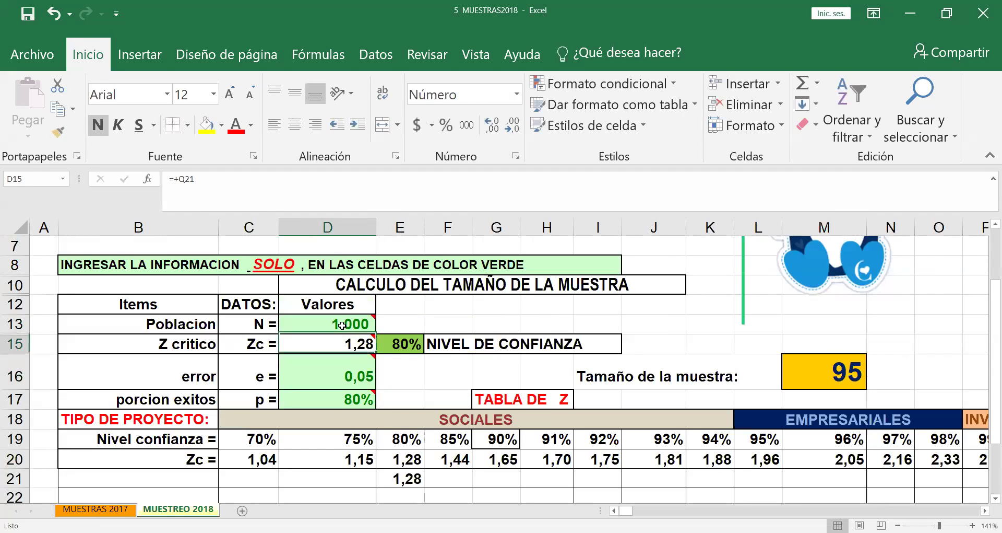
click(387, 342)
text(90)
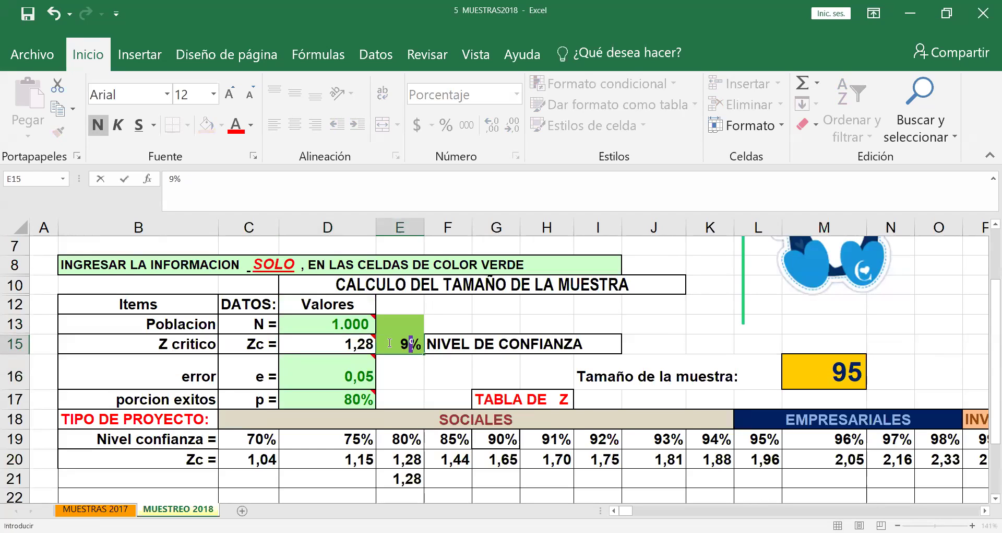
key(Return)
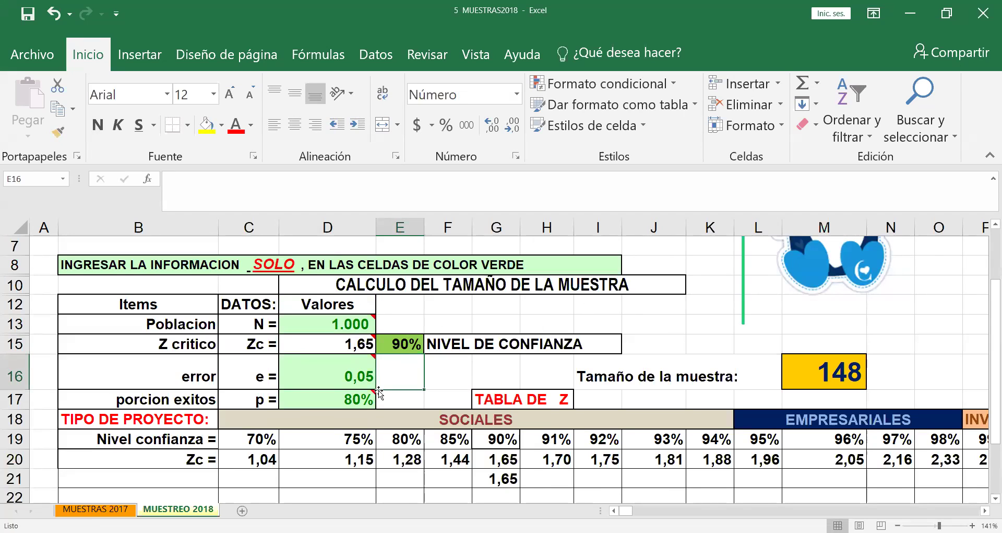
mouse_move(328, 398)
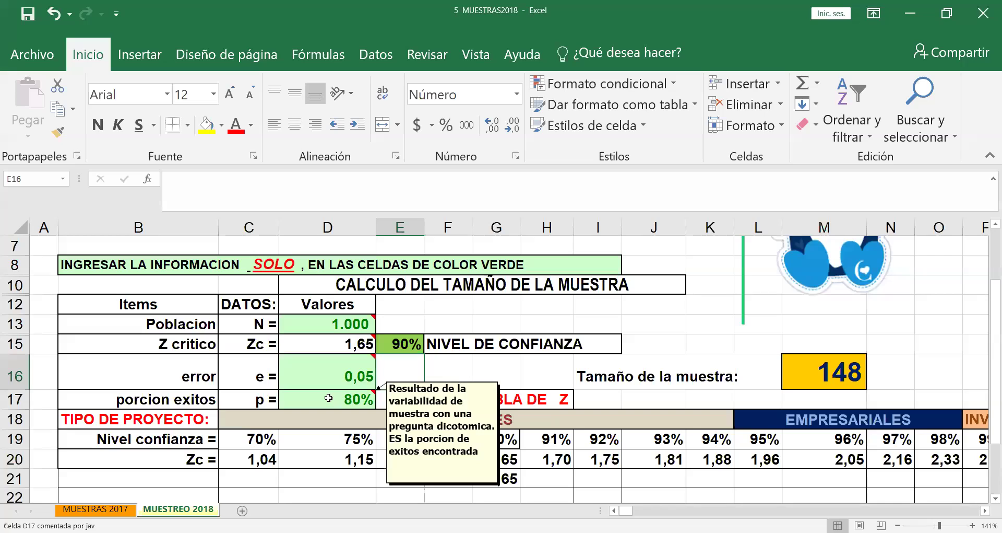
Recalculate the sample size with the success proportion p in D17 set first to 50% and after that to 90%.
click(328, 397)
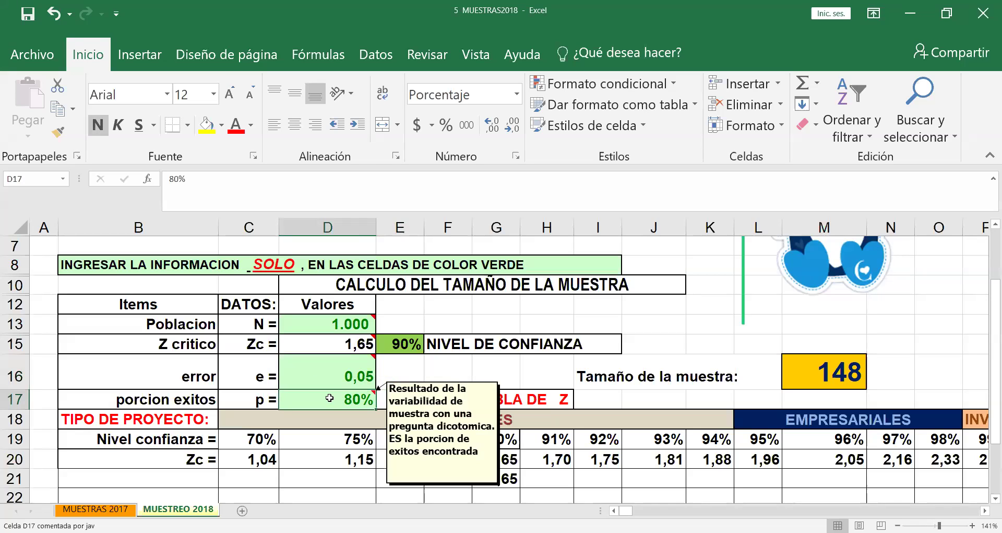
text(50)
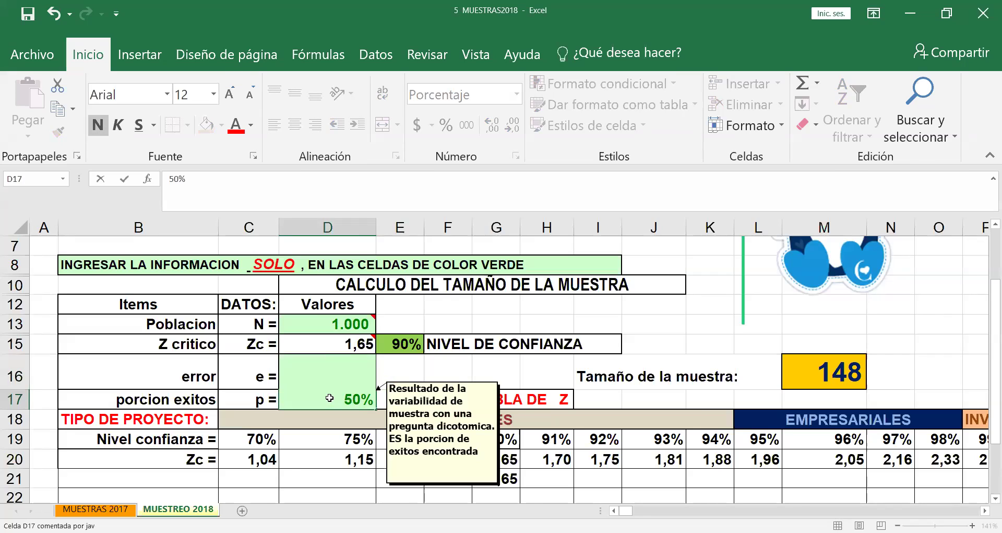
key(Return)
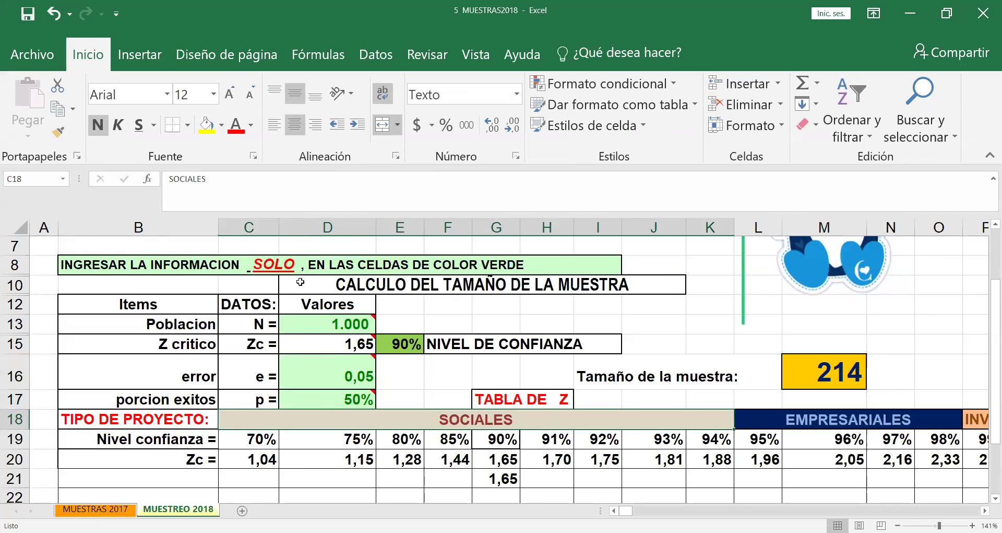
click(341, 401)
text(90)
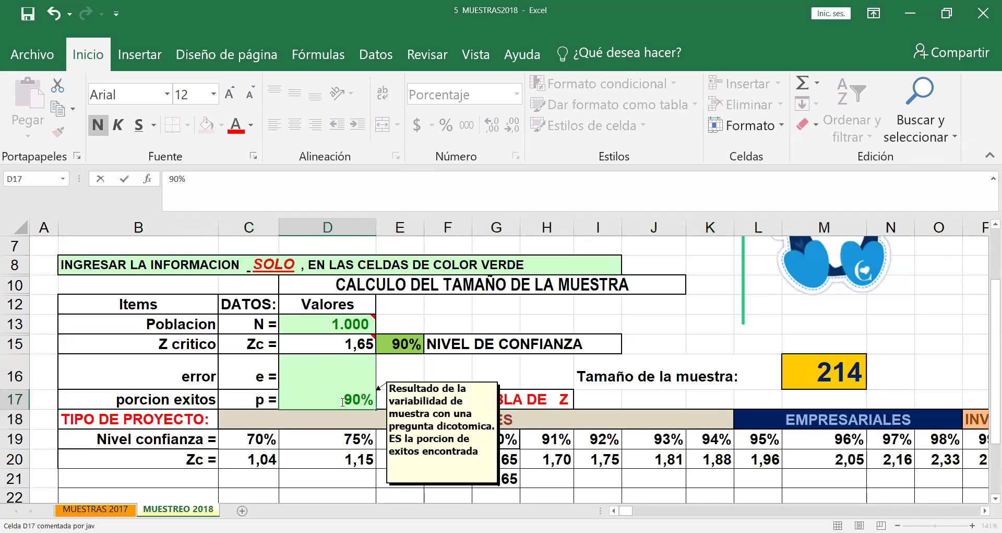
key(Return)
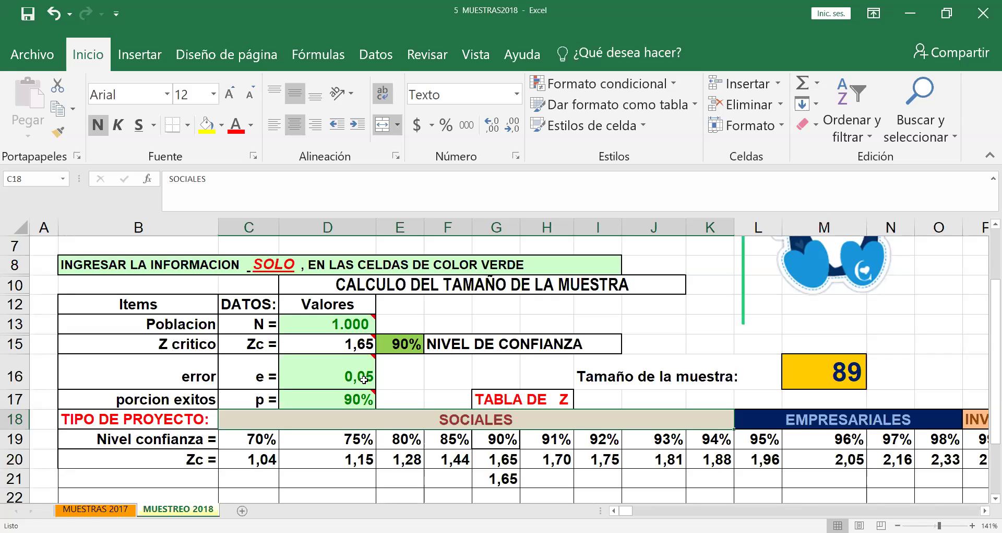
Set the success proportion p in D17 to 99% to recalculate the sample size.
mouse_move(325, 396)
click(329, 396)
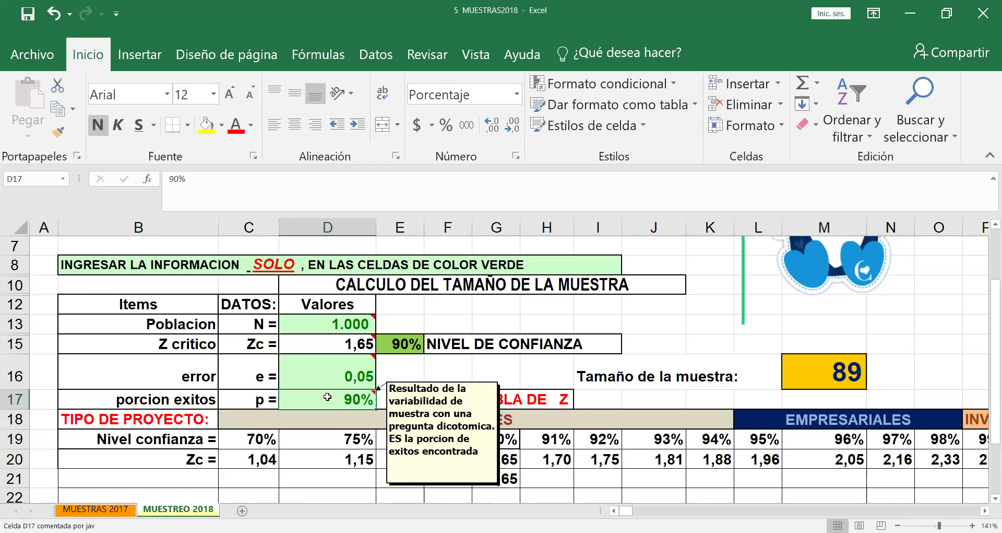
click(657, 326)
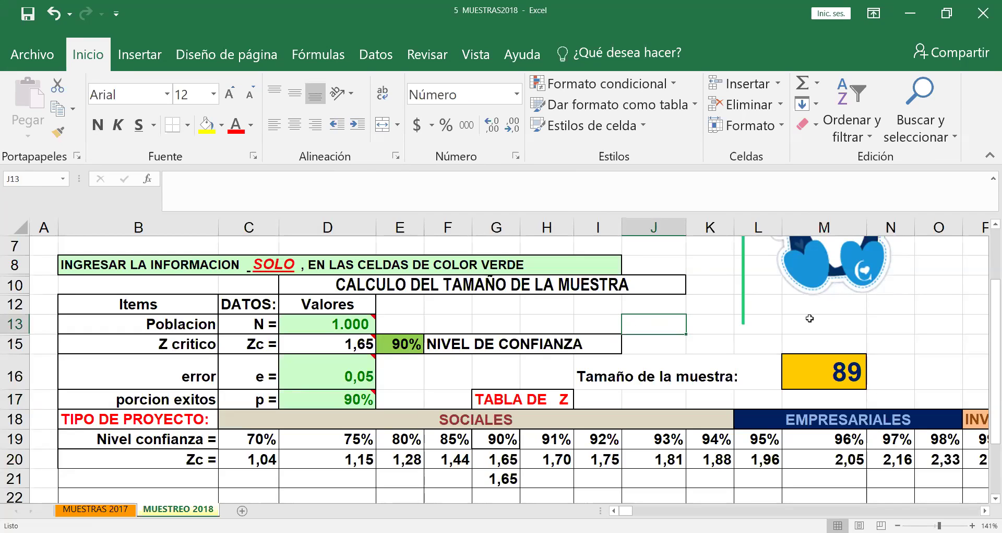
click(888, 329)
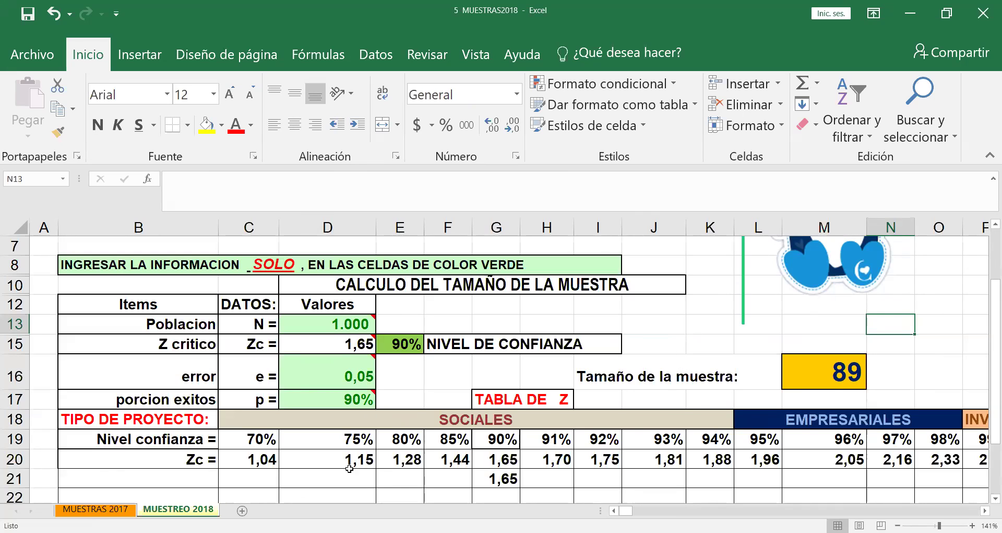
mouse_move(337, 397)
click(339, 400)
text(99)
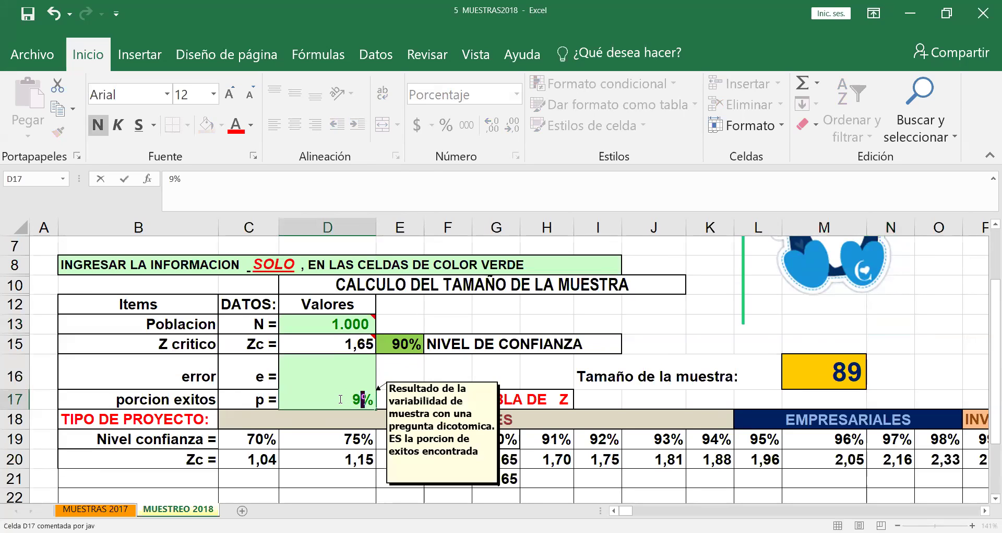
key(Return)
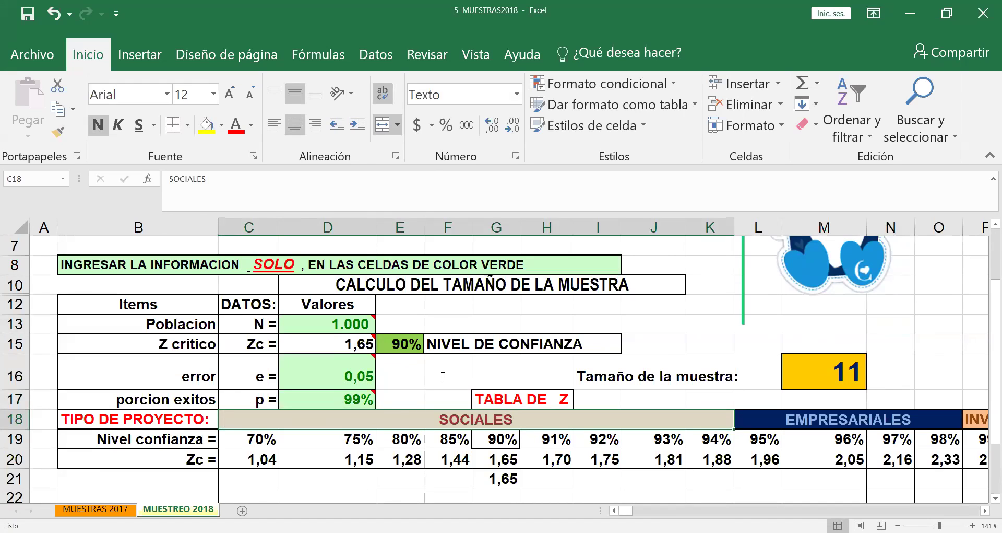
Set the success proportion p in D17 to 50%.
click(311, 399)
text(50)
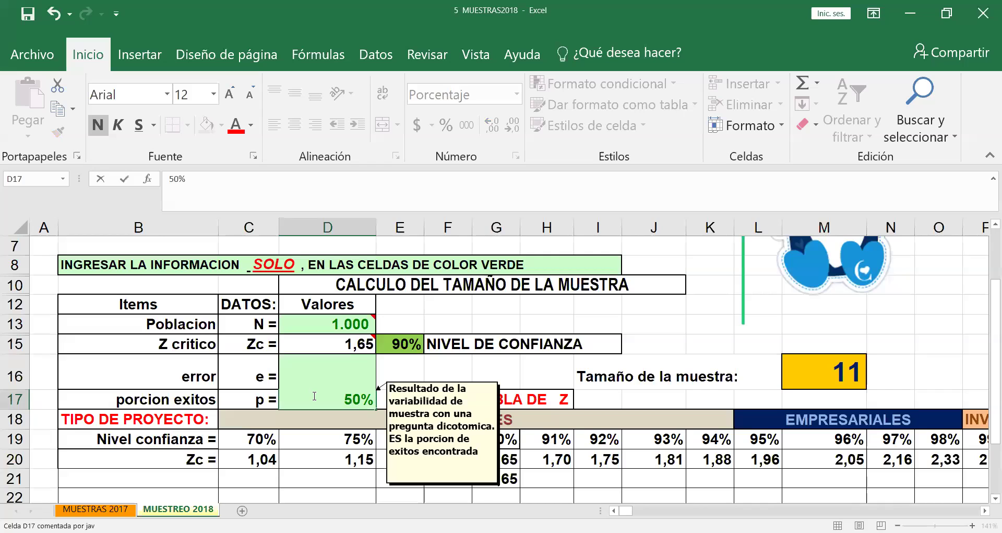
key(Return)
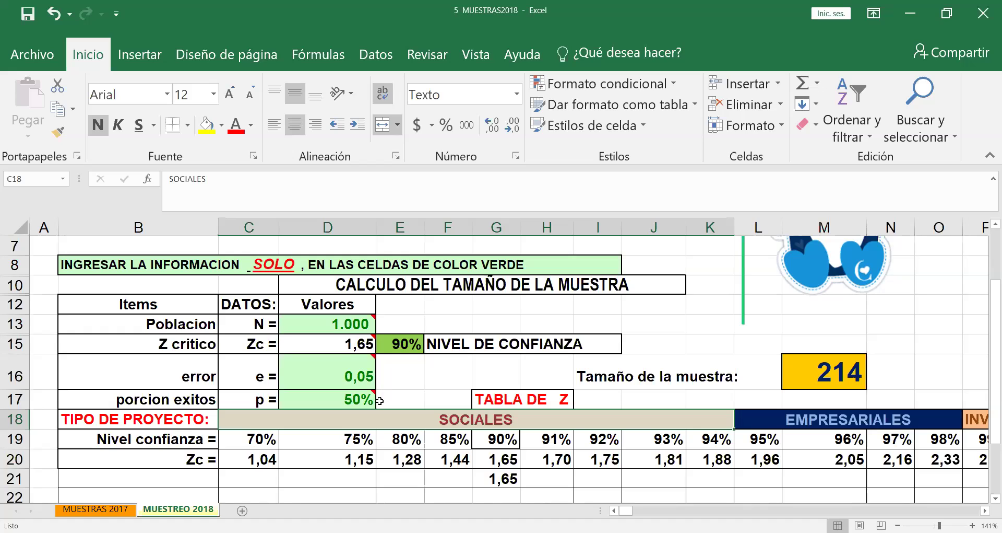
Set the success proportion p in D17 to 80%.
mouse_move(355, 398)
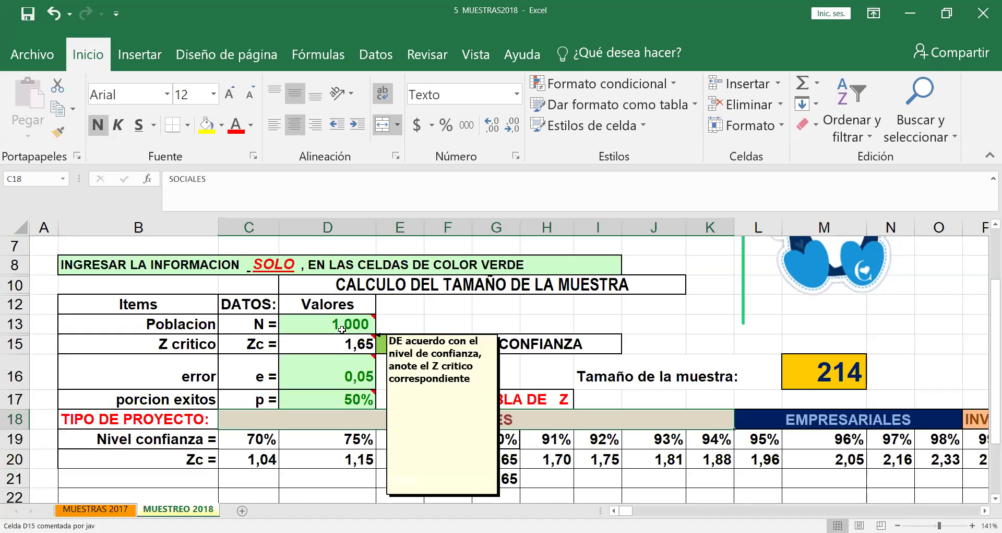
mouse_move(332, 328)
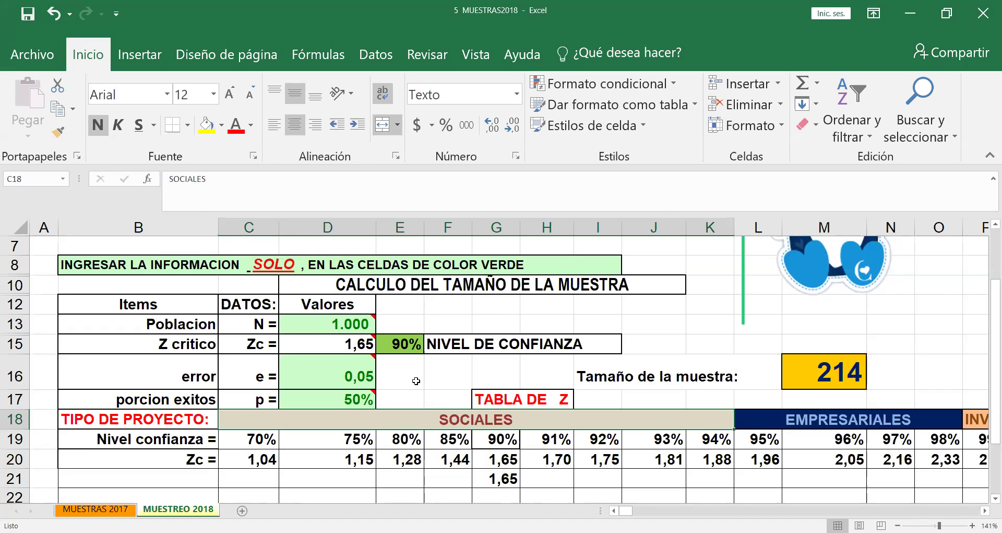
click(353, 402)
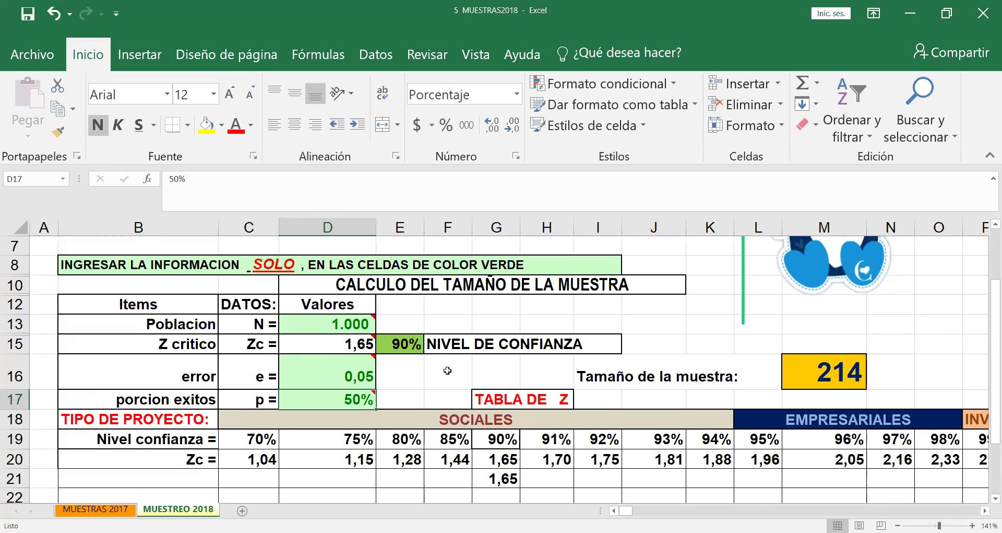
text(80)
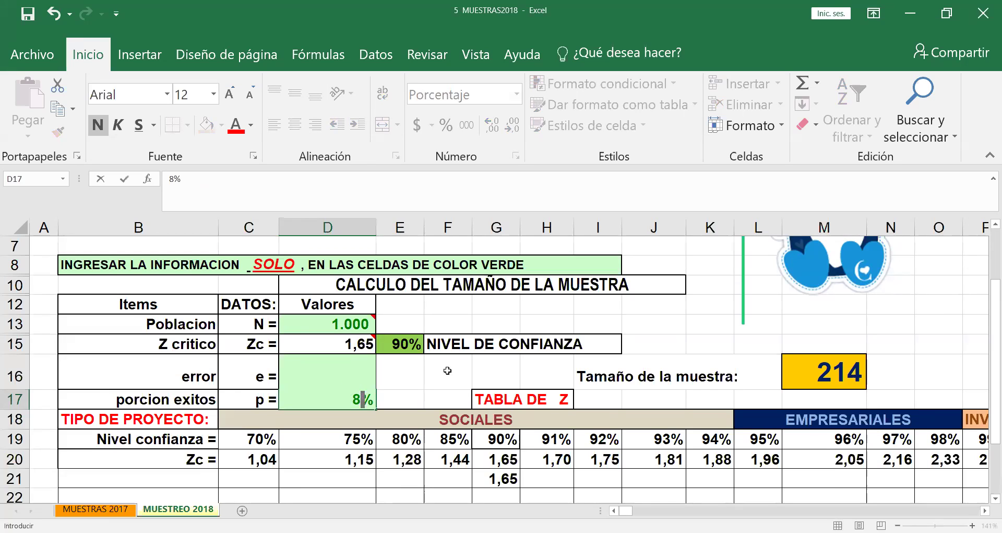
key(Return)
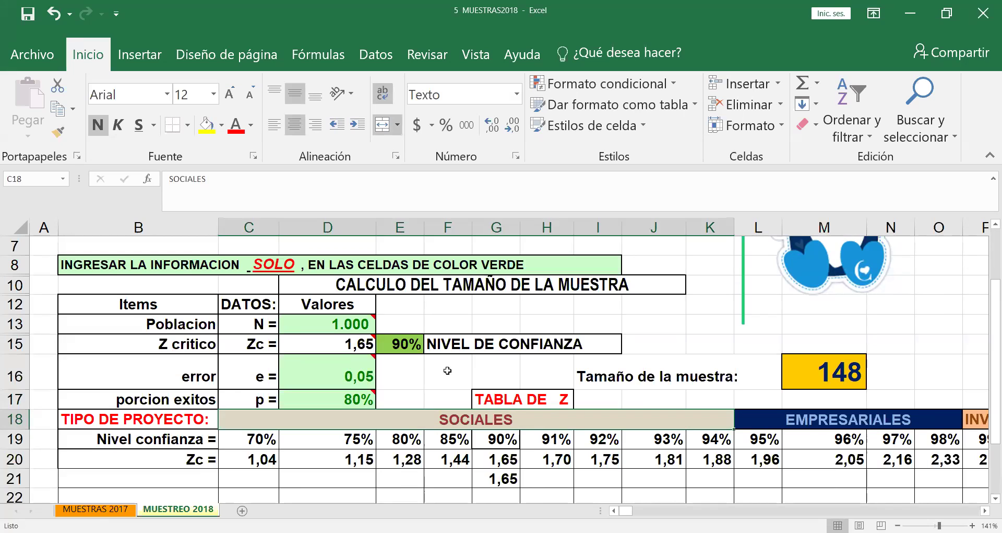
Enter 85 in the project type cell C18 and 86% in the confidence level cell D19.
text(85)
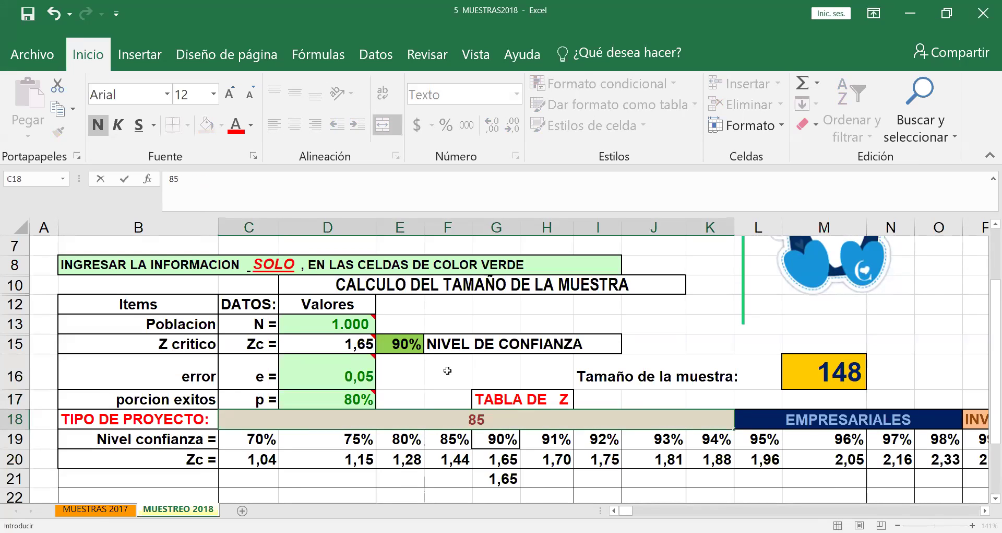
key(Return)
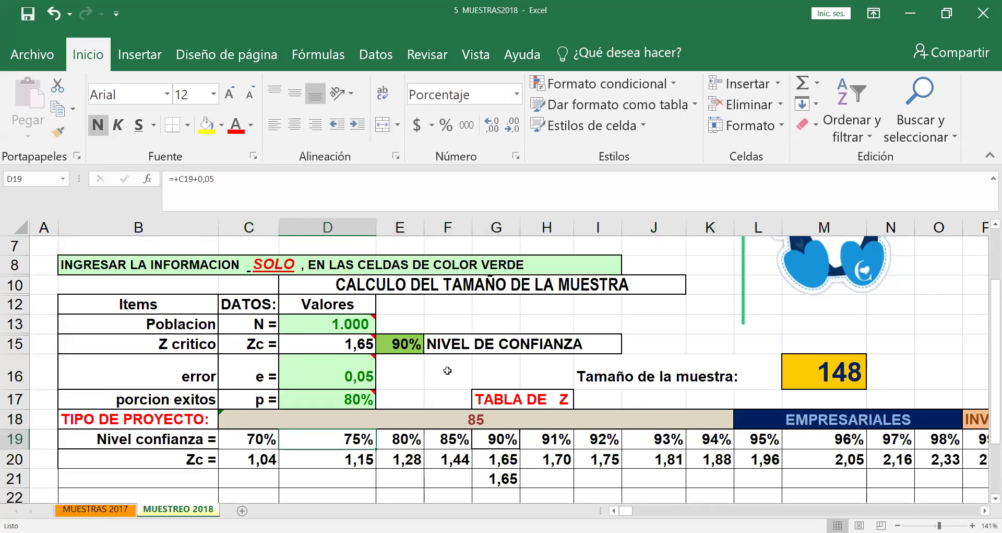
text(86)
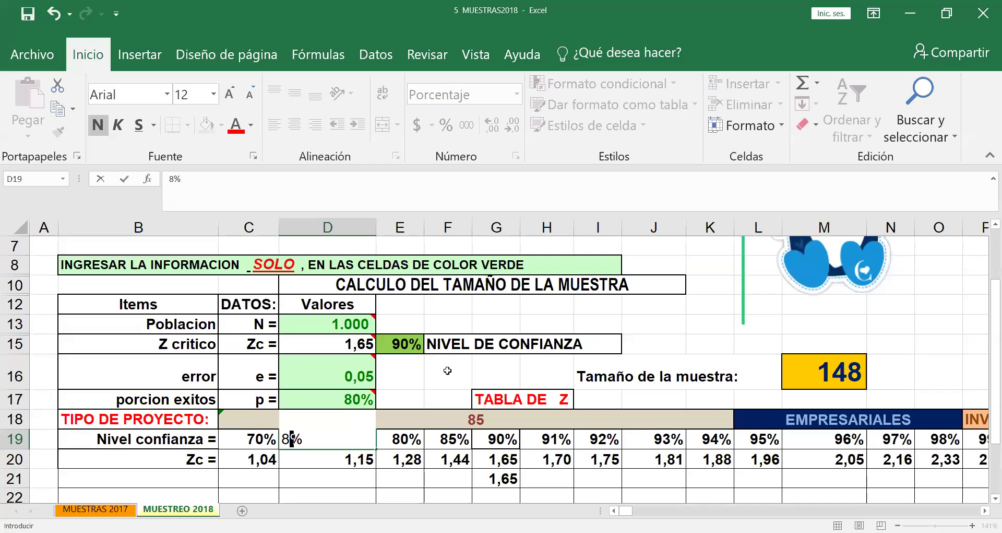
key(Return)
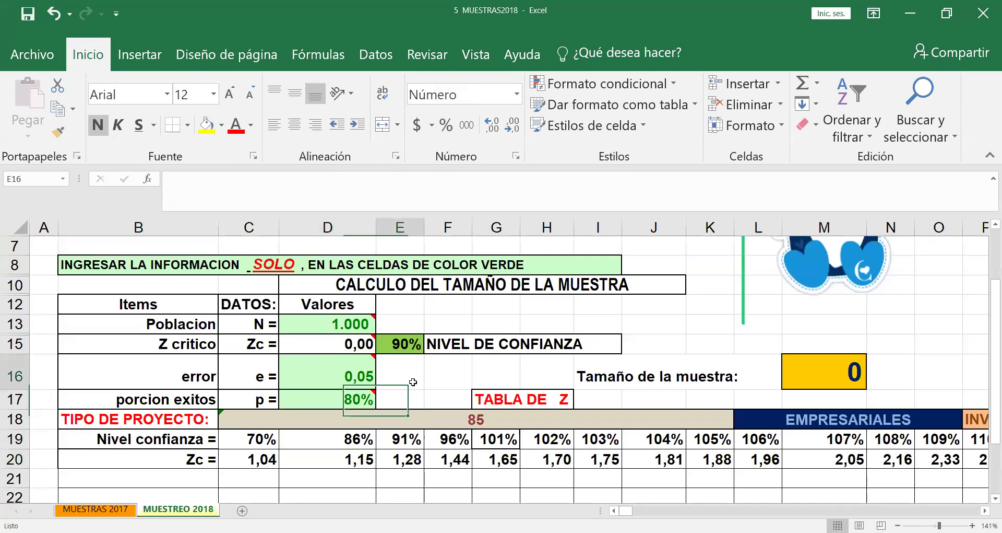
Set the confidence level in E15 to 50%.
click(413, 382)
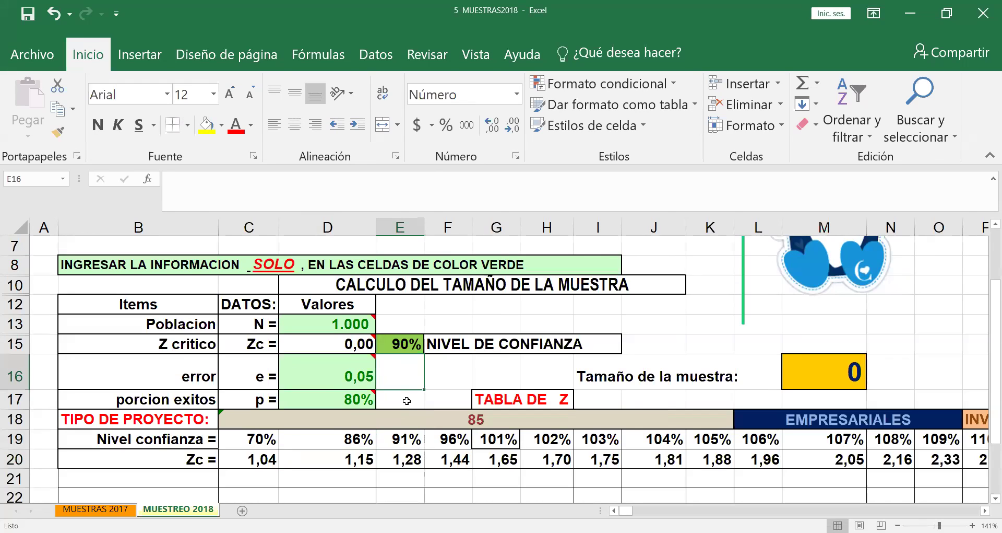
click(368, 399)
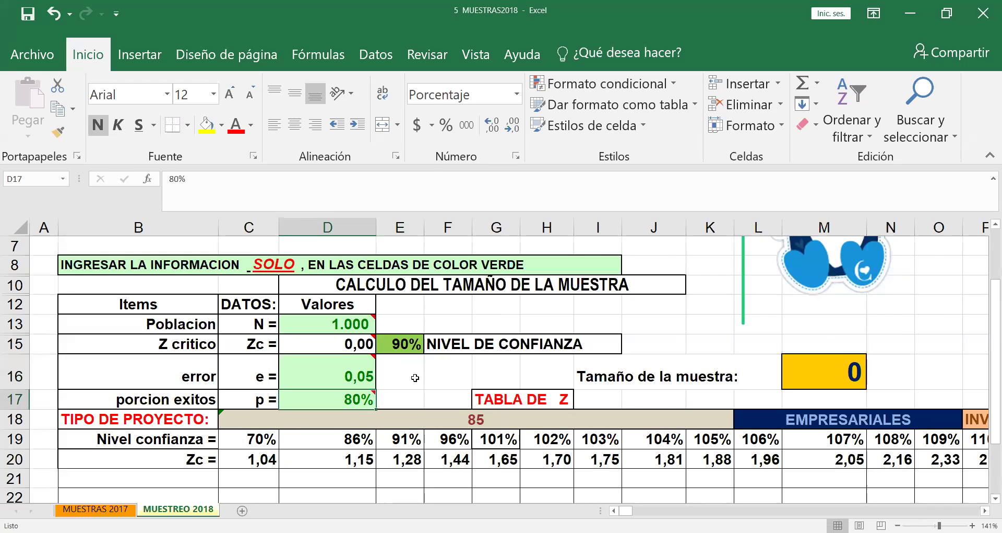
click(392, 345)
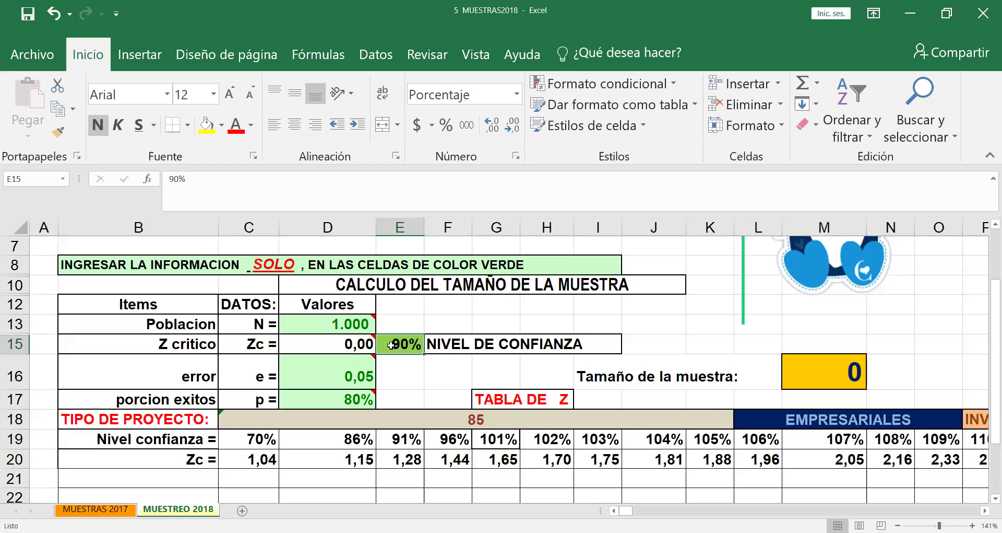
text(50)
key(Return)
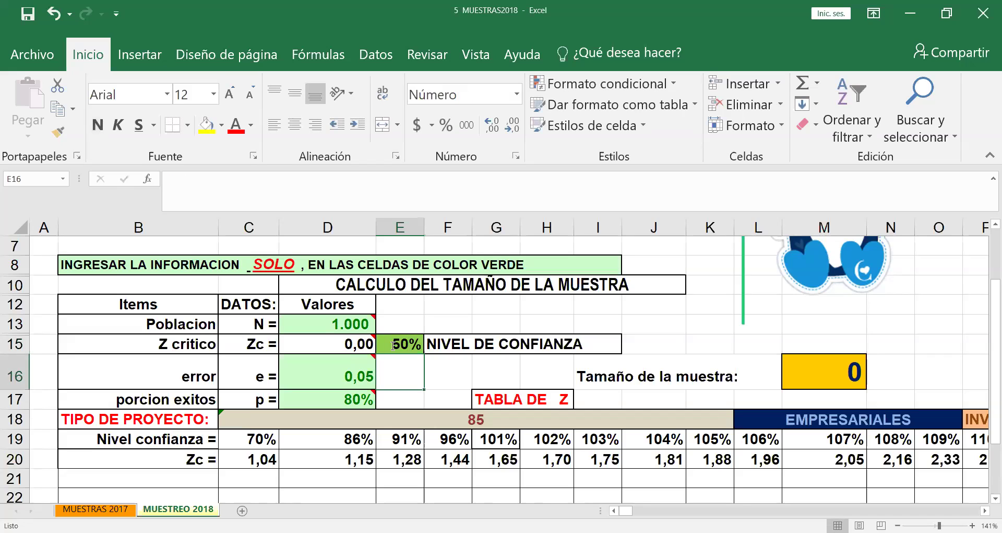
Undo the last confidence level change in E15 and the entries made in D19 and C18.
mouse_move(324, 339)
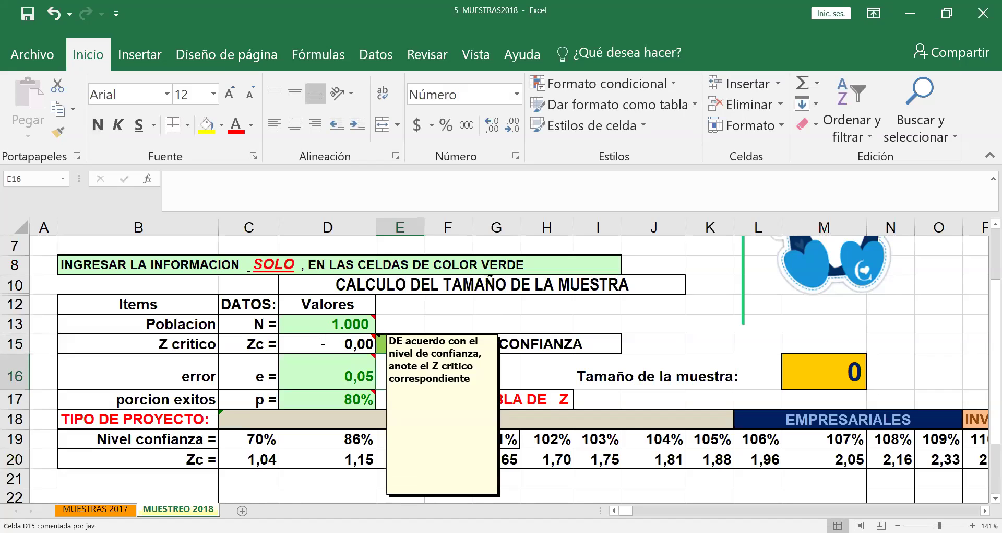
click(54, 13)
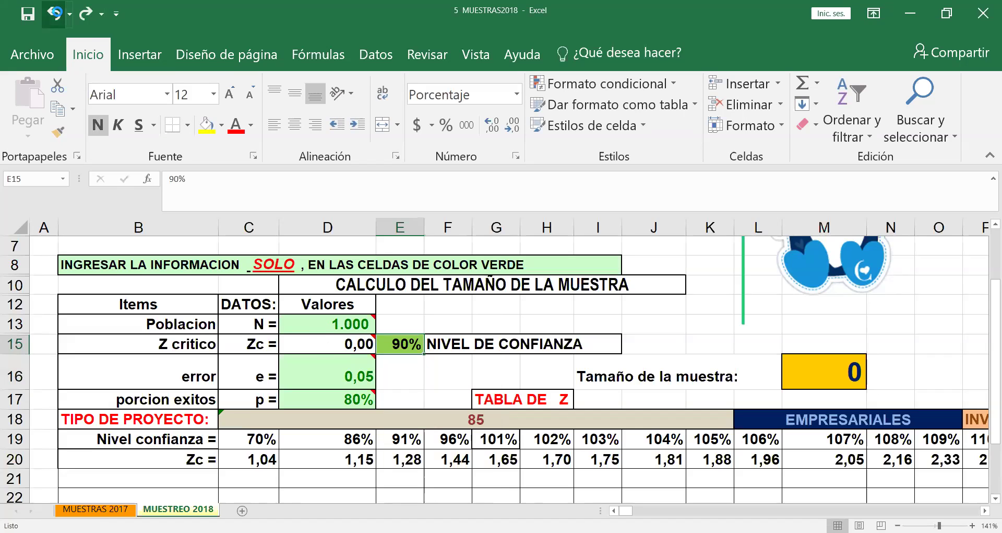
click(55, 13)
click(55, 14)
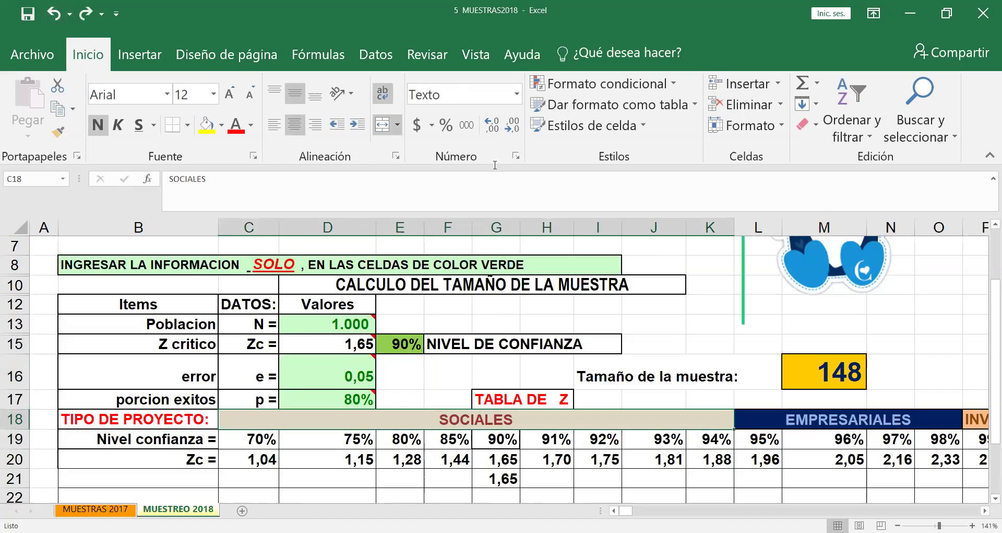
Set the confidence level in E15 to 70% to recalculate the sample size.
click(678, 328)
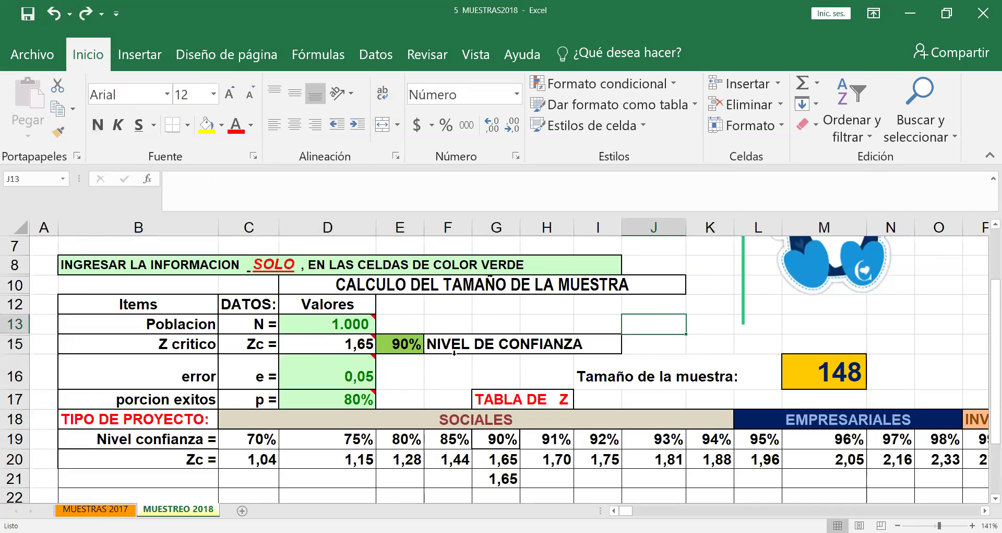
click(397, 342)
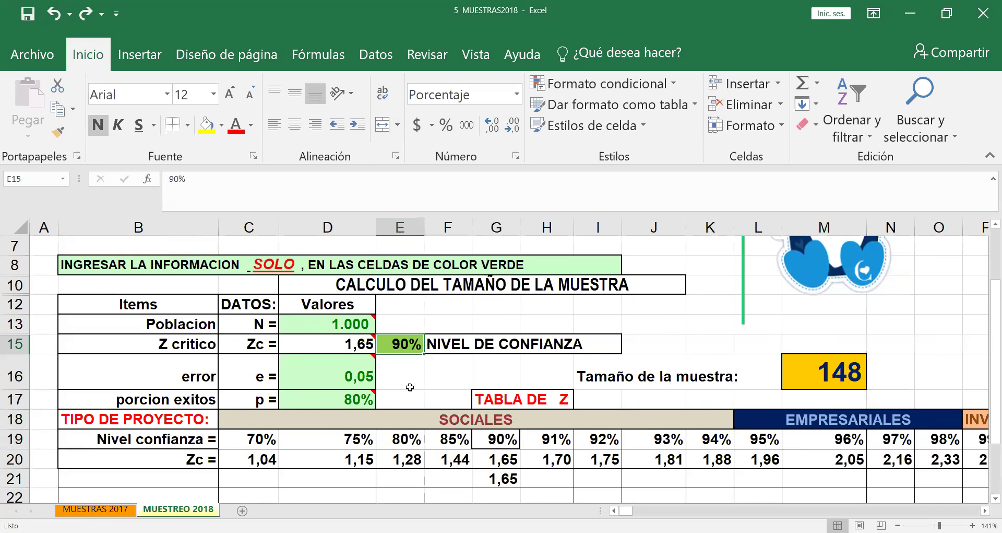
text(70)
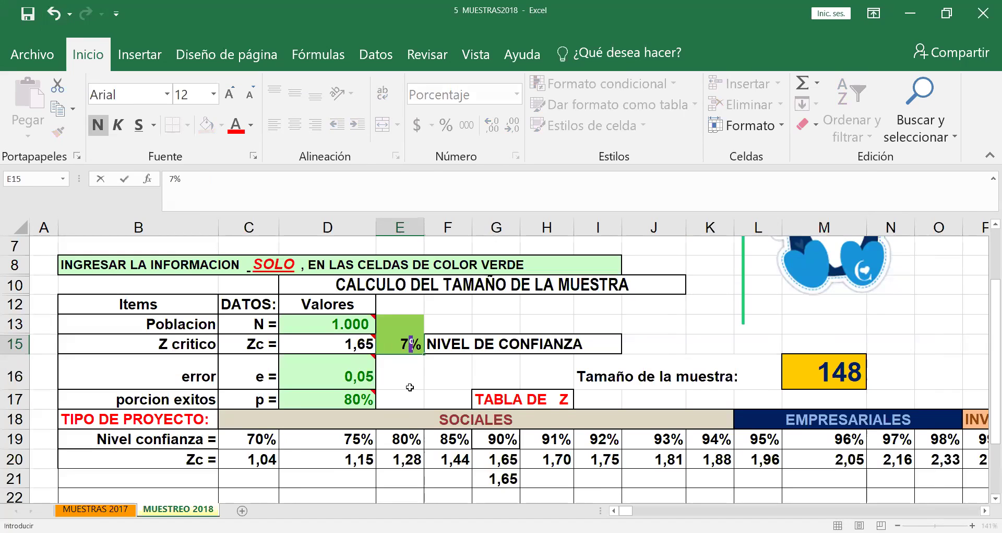
key(Return)
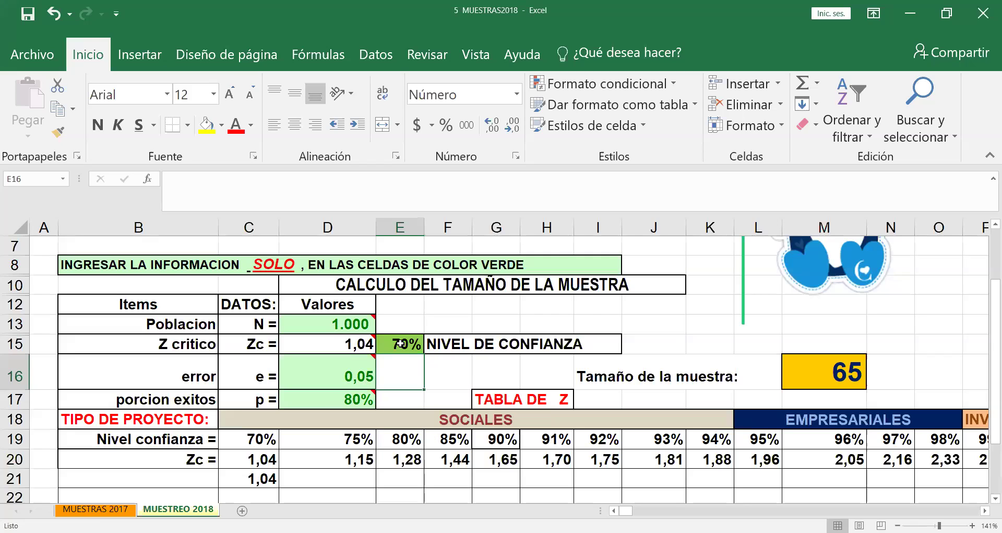
Try a confidence level of 77% in E15 and undo that entry.
click(399, 344)
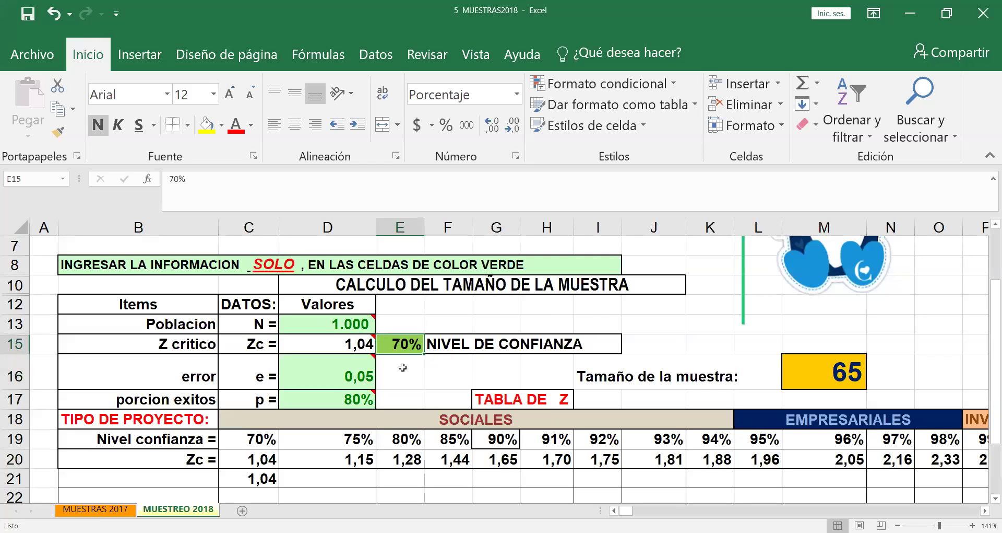
text(77)
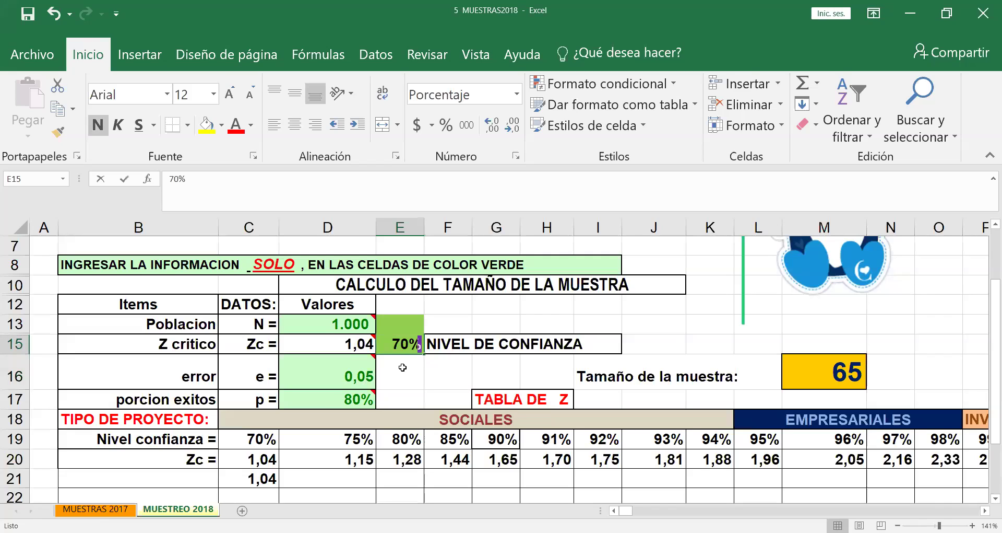
key(Return)
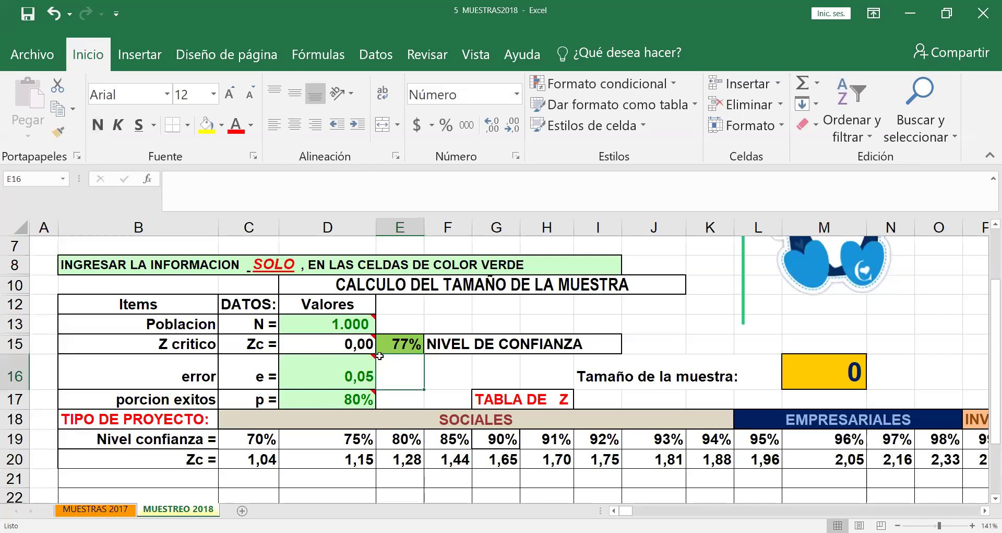
click(54, 13)
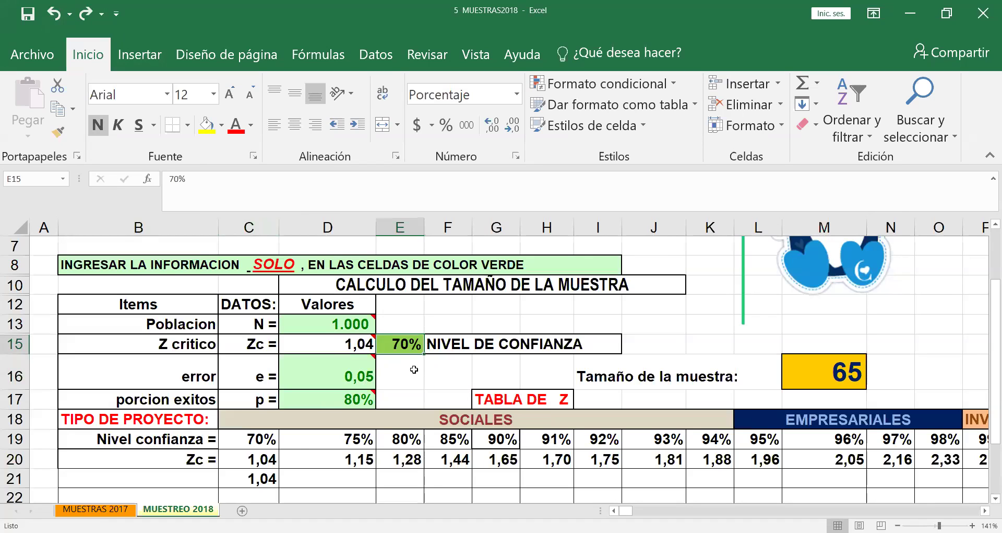
Set the confidence level (nivel de confianza) in E15 to 80%.
mouse_move(366, 357)
mouse_move(317, 398)
click(331, 405)
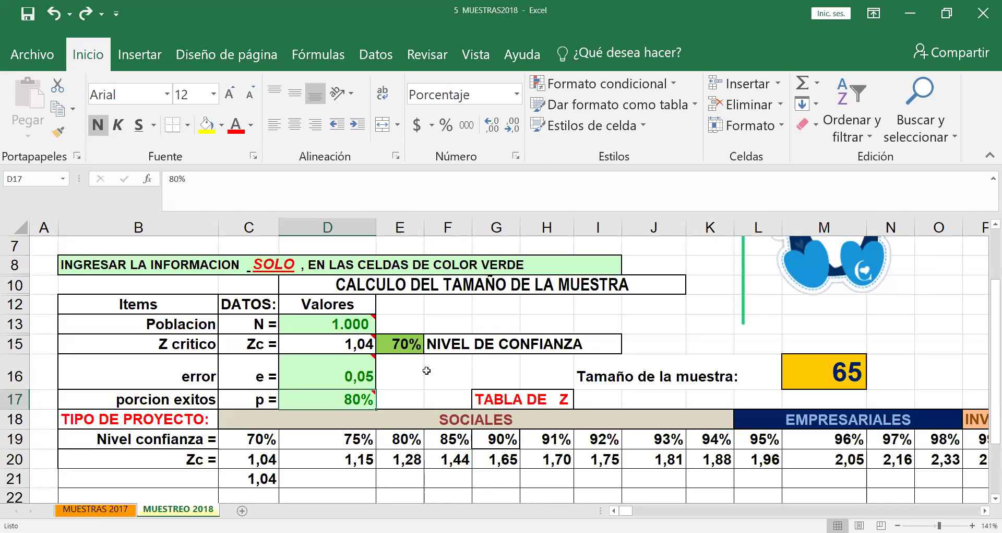
click(710, 285)
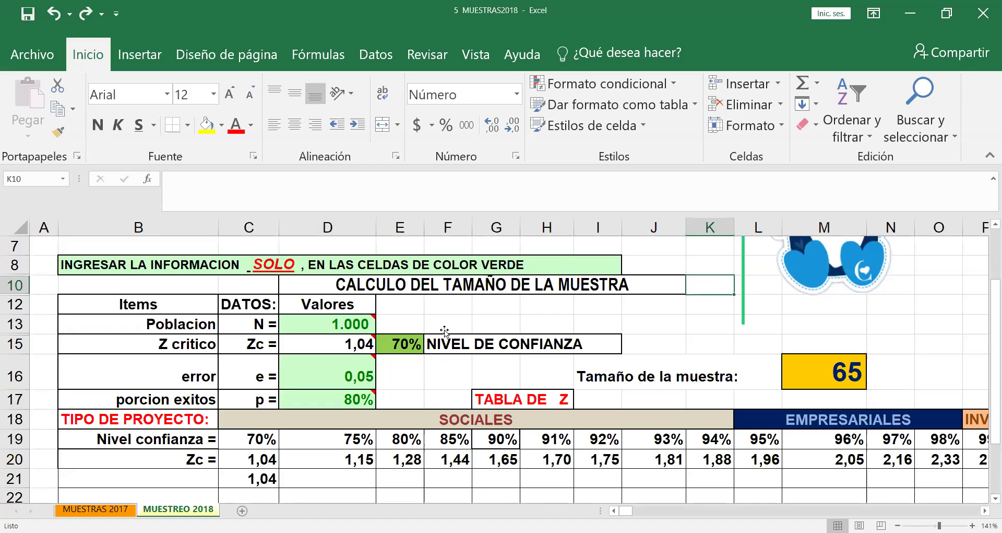
click(399, 346)
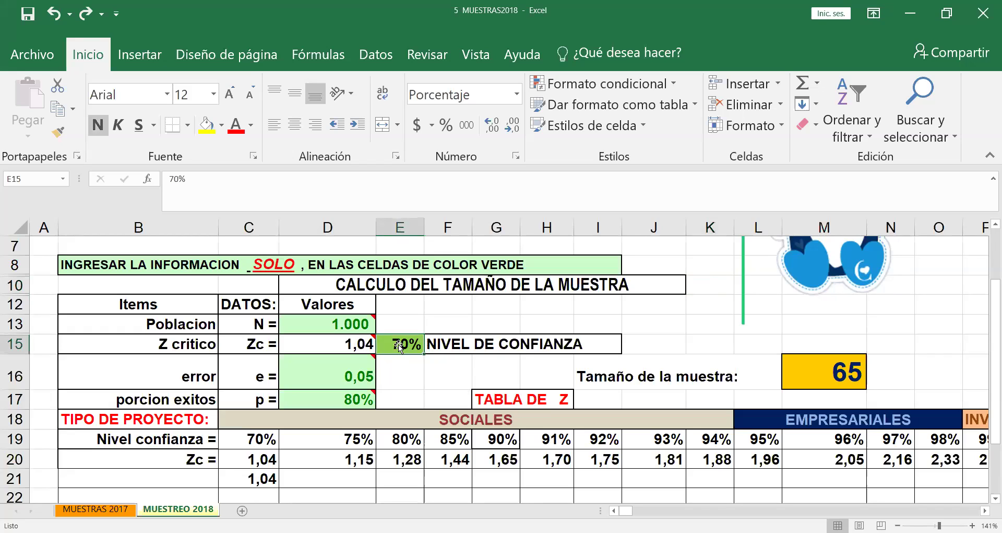
text(80)
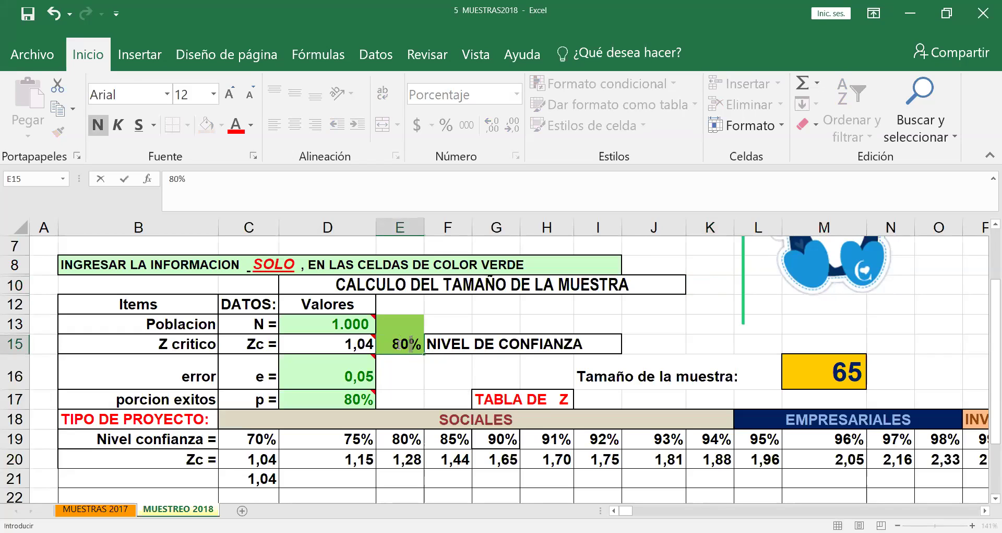
key(Return)
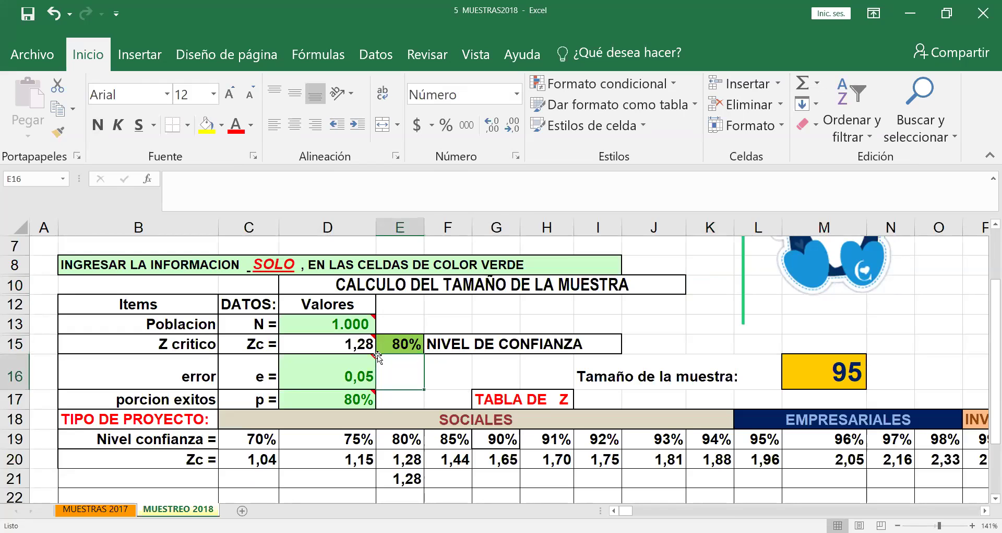
Try success proportions (porcion exitos) of 85% and 90% in D17.
mouse_move(339, 402)
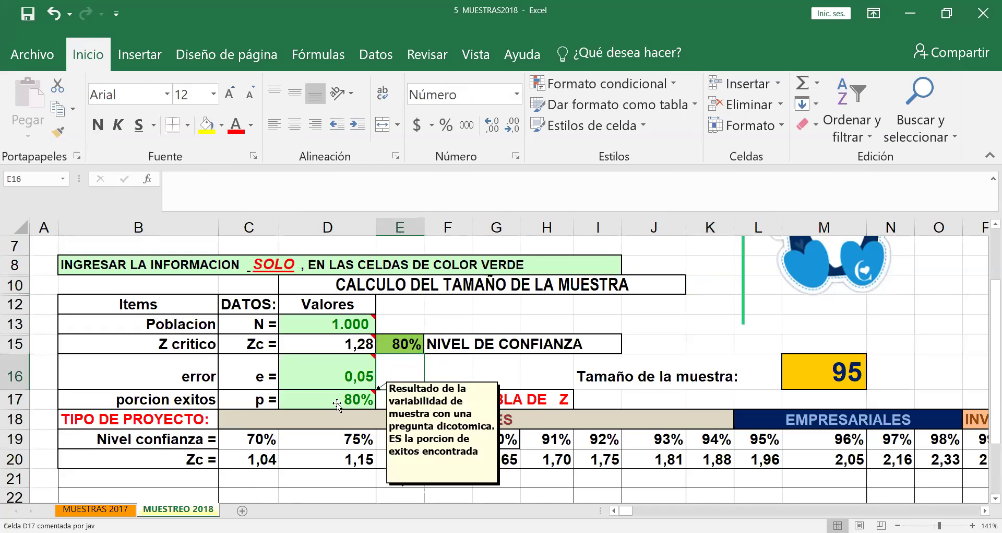
click(338, 400)
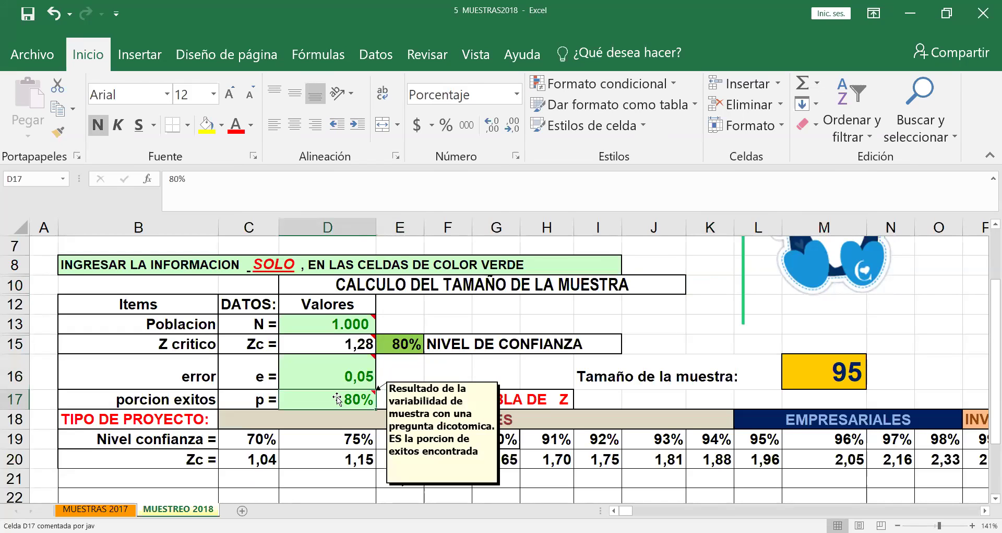
text(85)
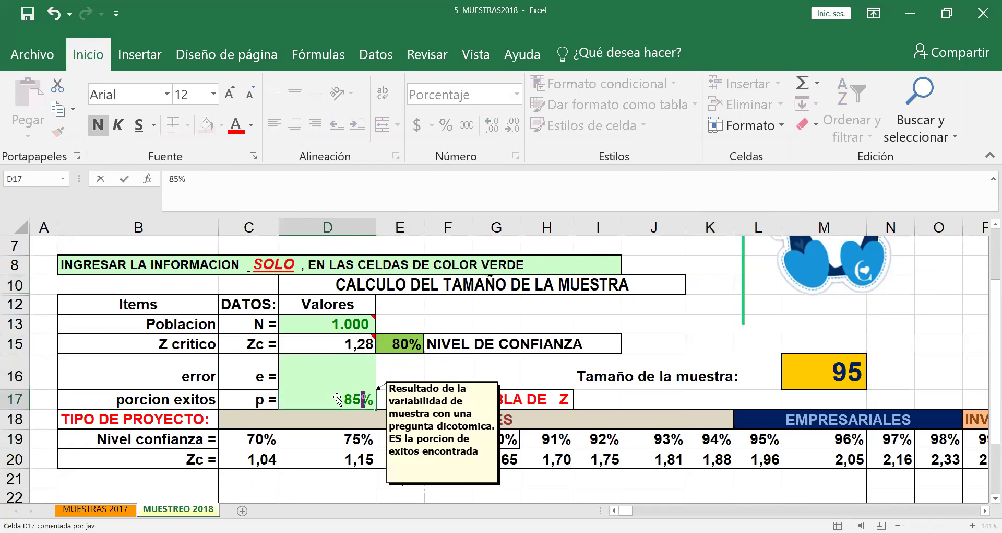
key(Return)
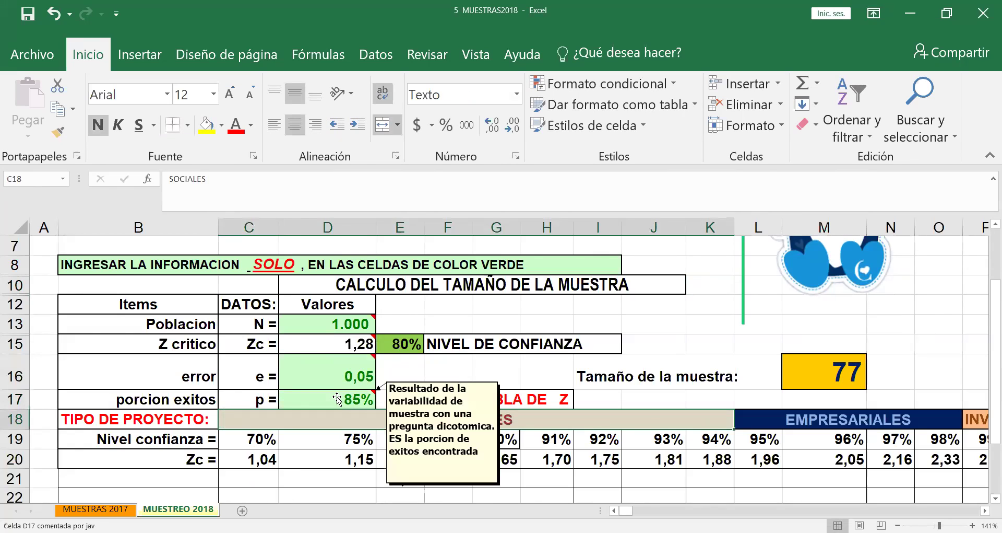
click(327, 400)
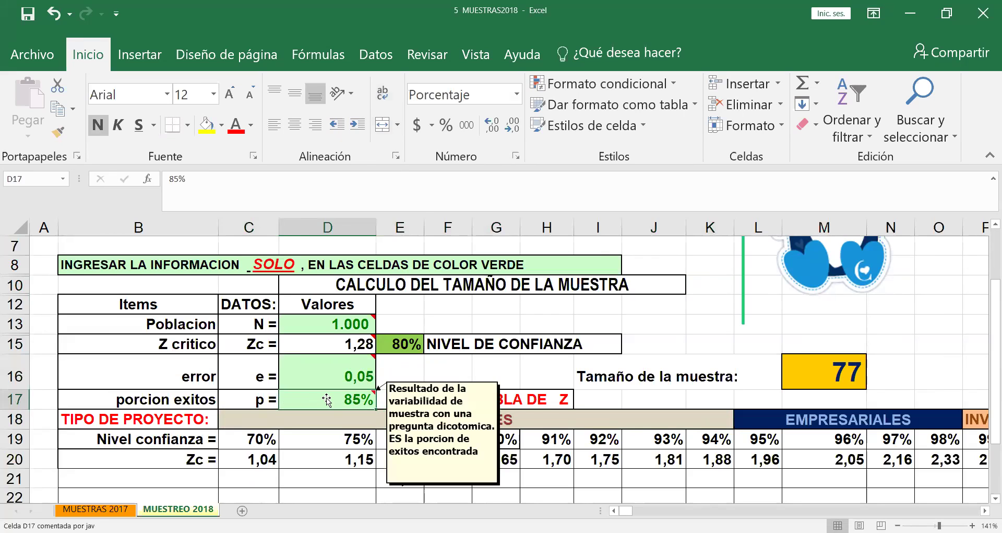
text(90)
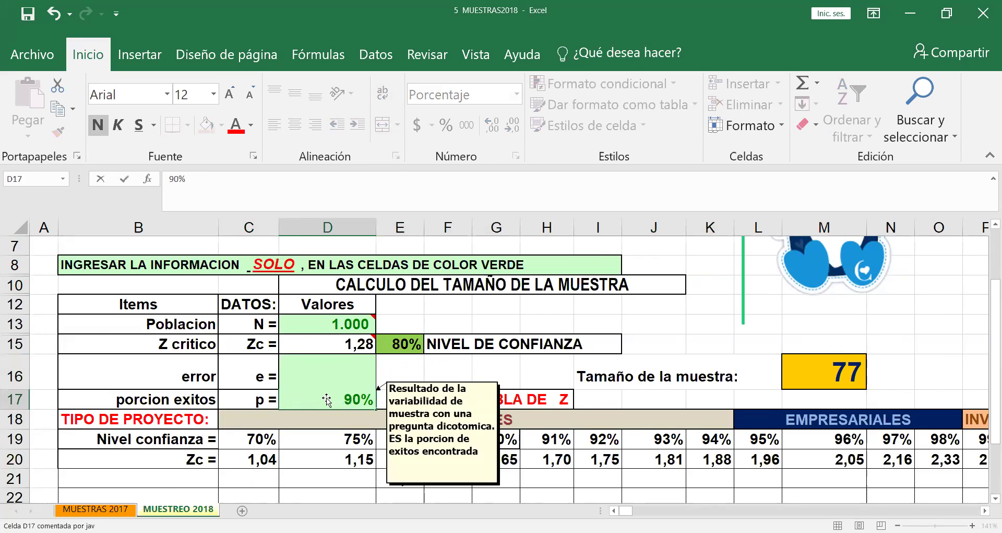
key(Return)
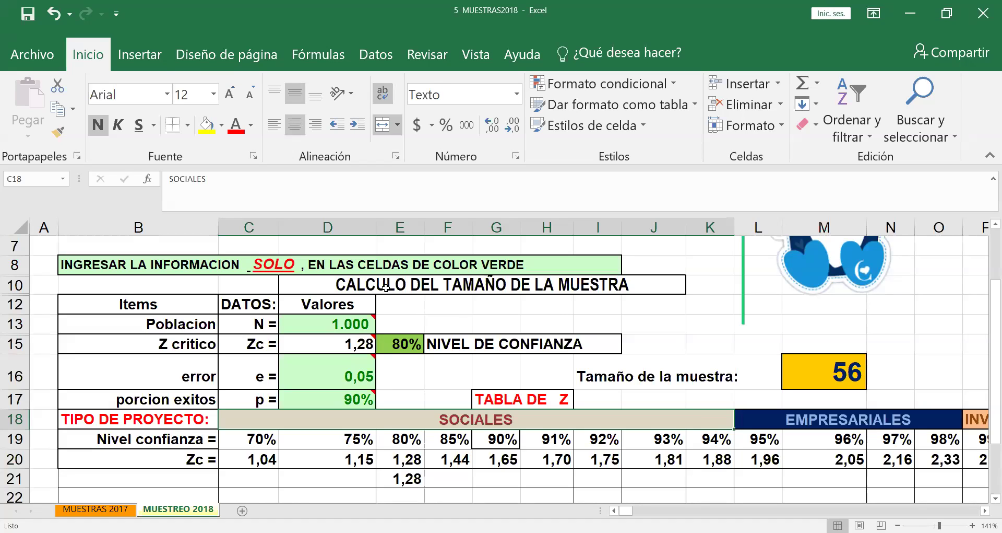
Set the population N in D13 to 154.
click(341, 324)
text(154)
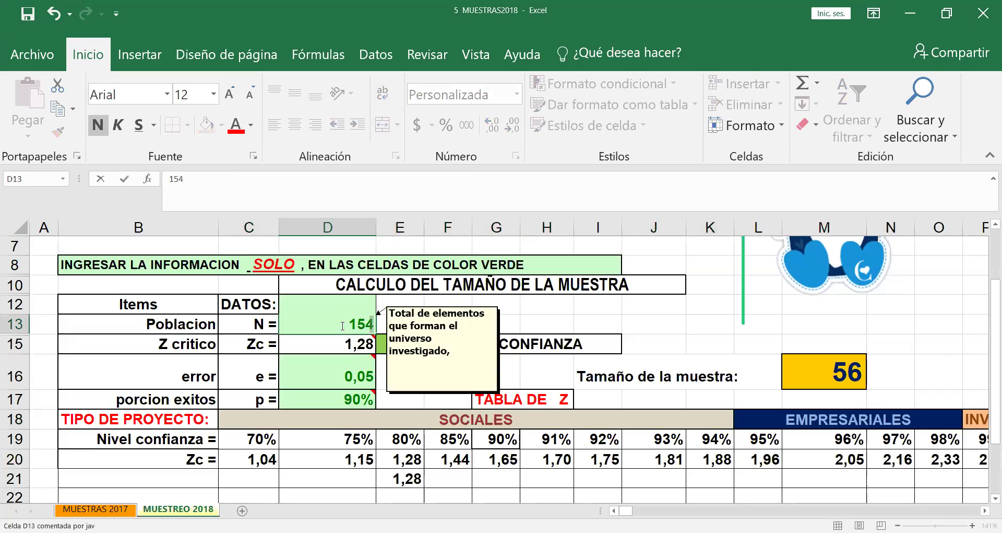
key(Return)
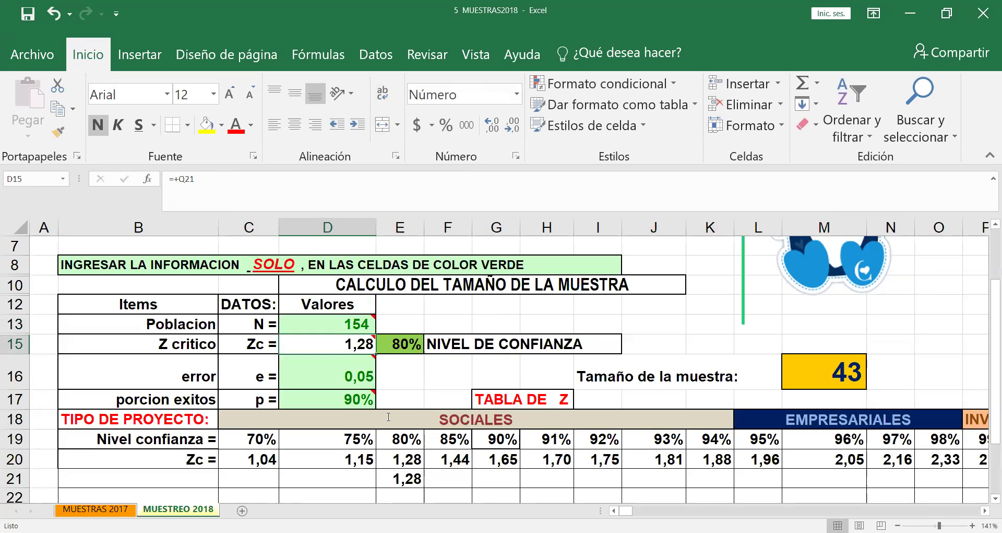
Set the success proportion p in D17 to 95%.
mouse_move(348, 400)
click(346, 406)
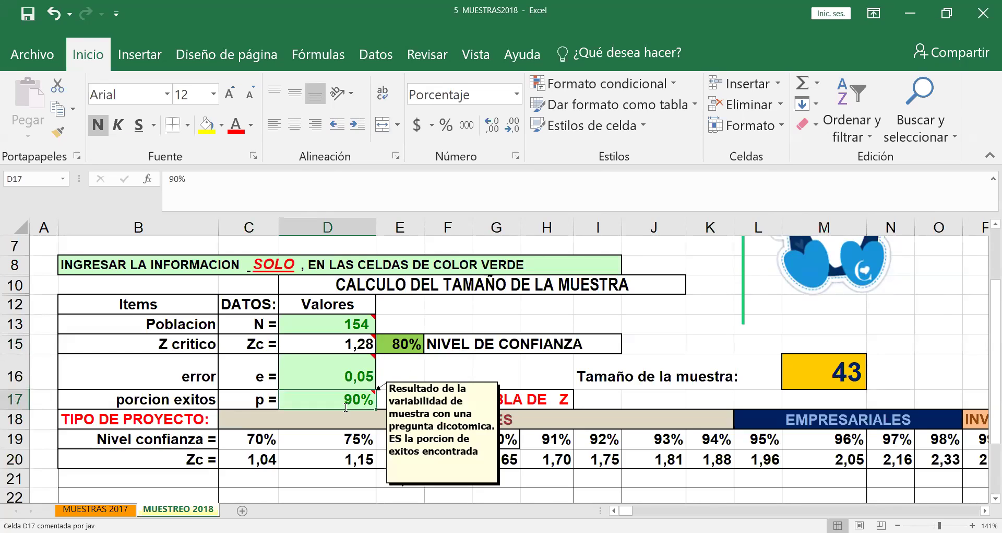
text(95)
key(Return)
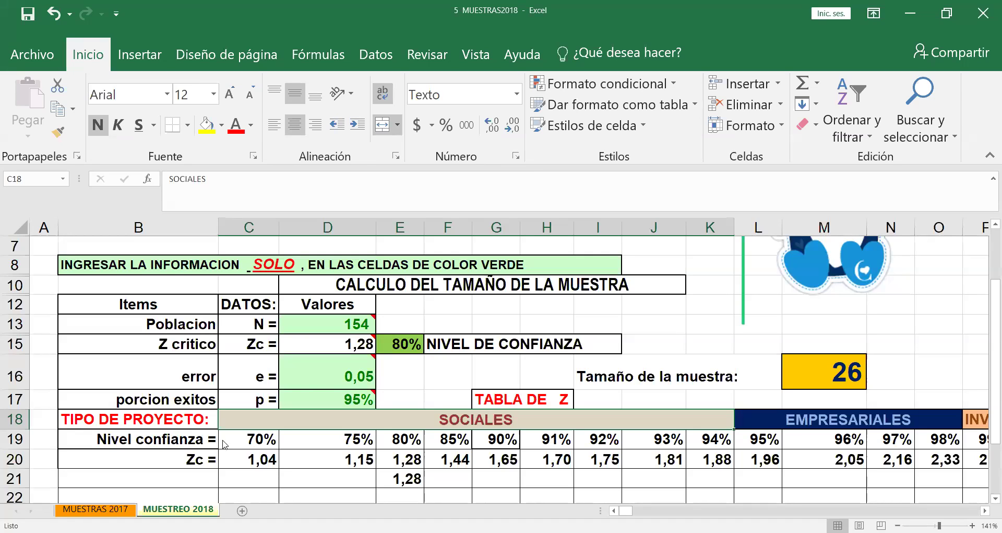
Test a sampling error of 0,10 in D16 and set it back to 0,05.
click(314, 374)
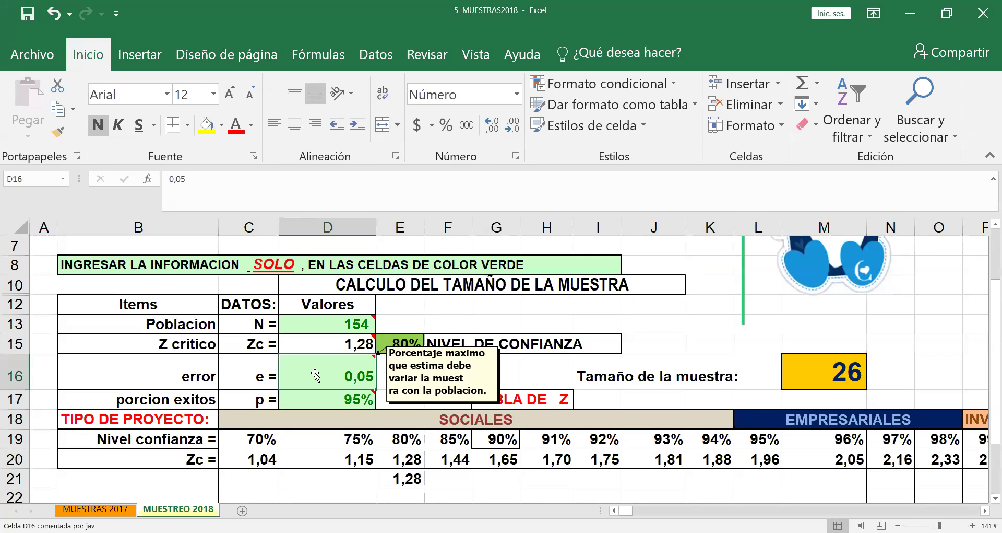
text(0,10)
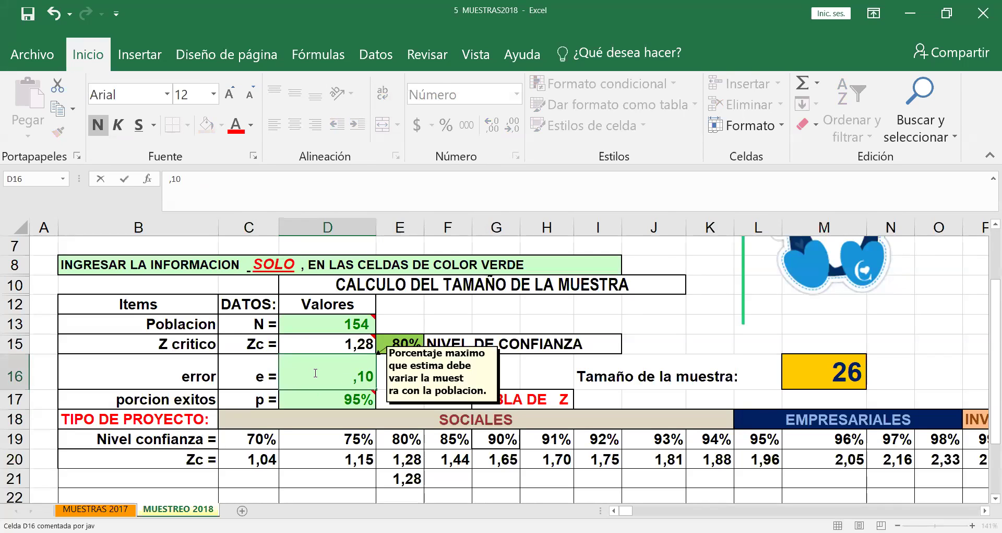
key(Return)
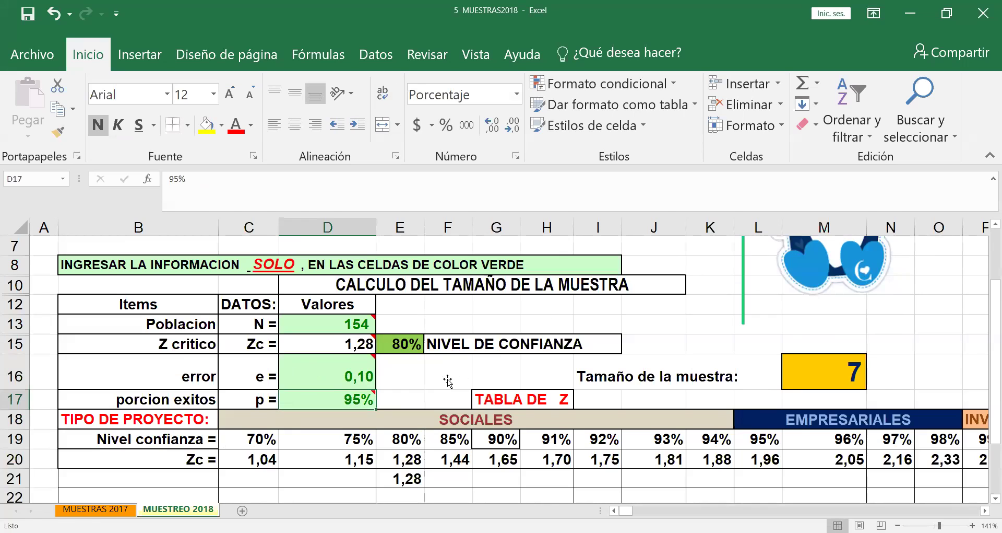
click(355, 384)
text(0,05)
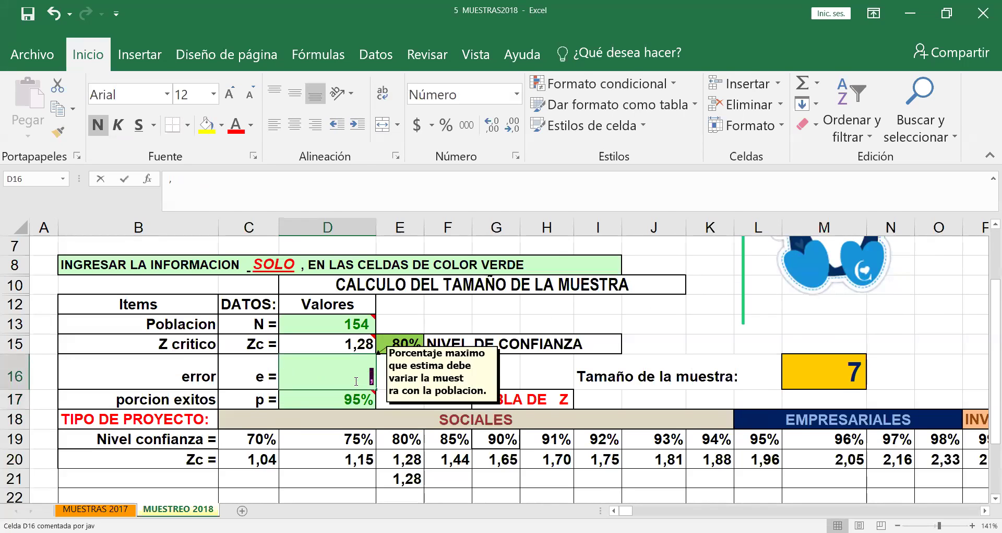
key(Return)
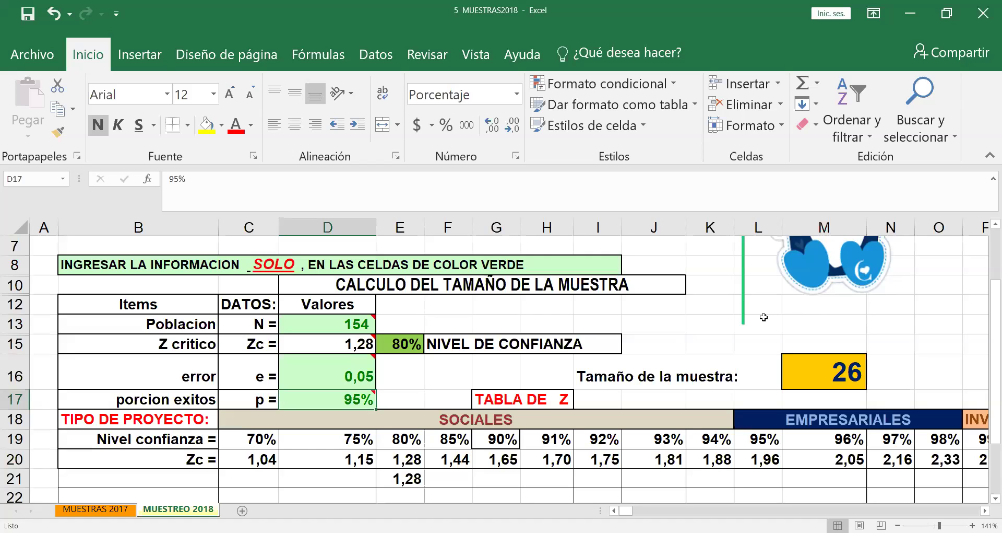
click(813, 323)
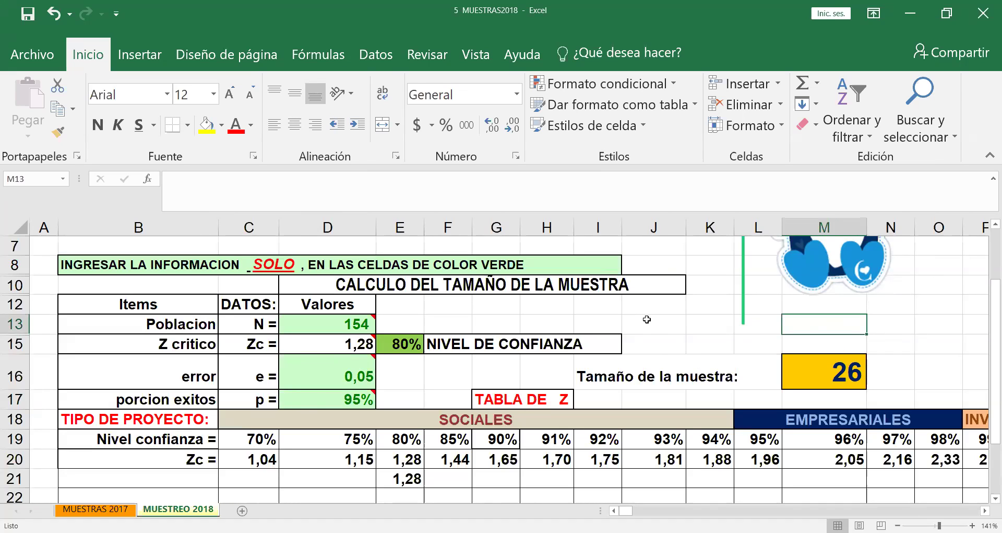
click(683, 341)
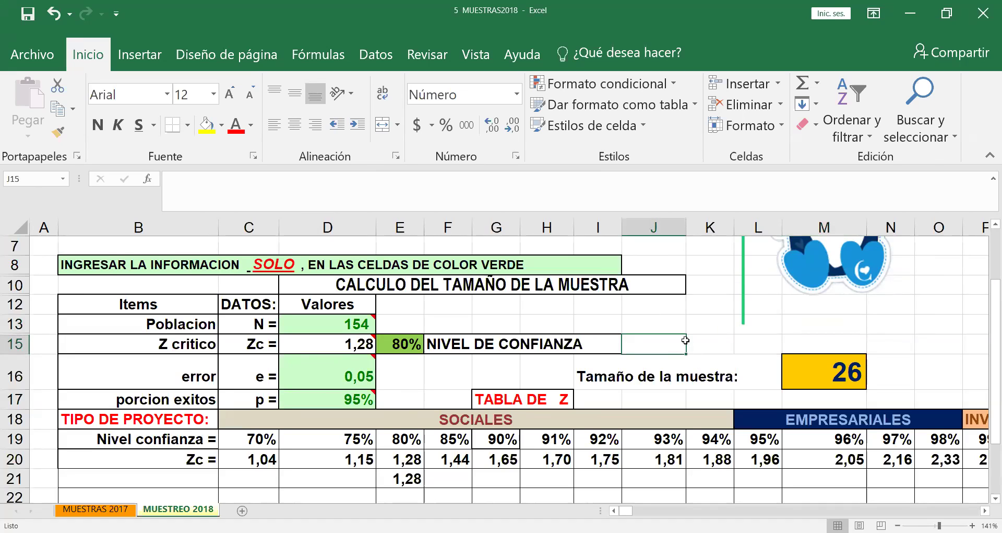
click(711, 303)
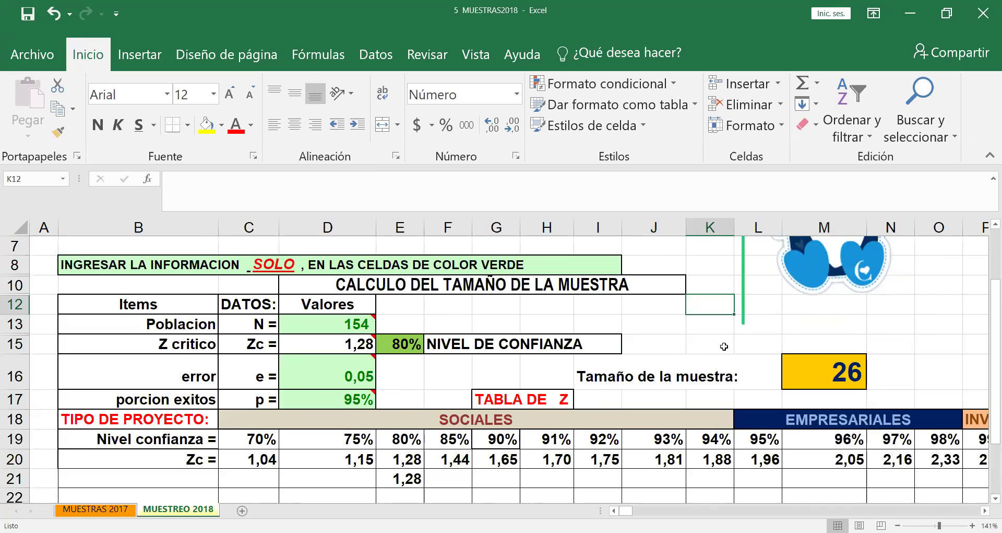
click(719, 347)
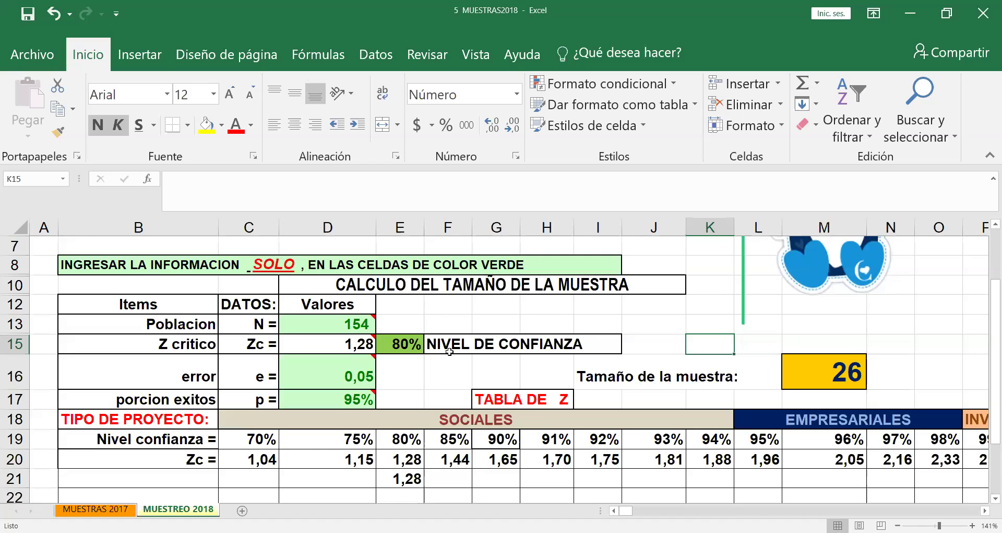
click(337, 364)
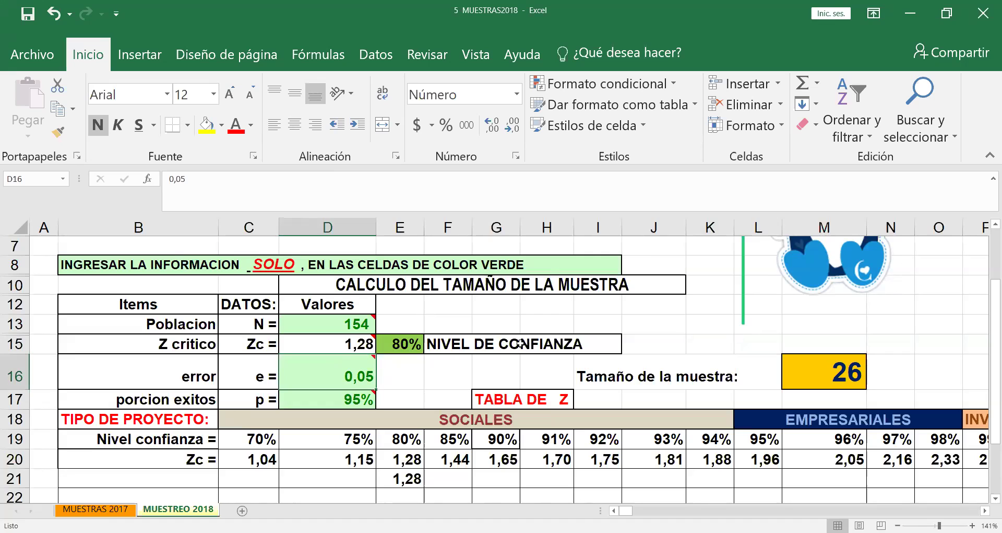
mouse_move(376, 376)
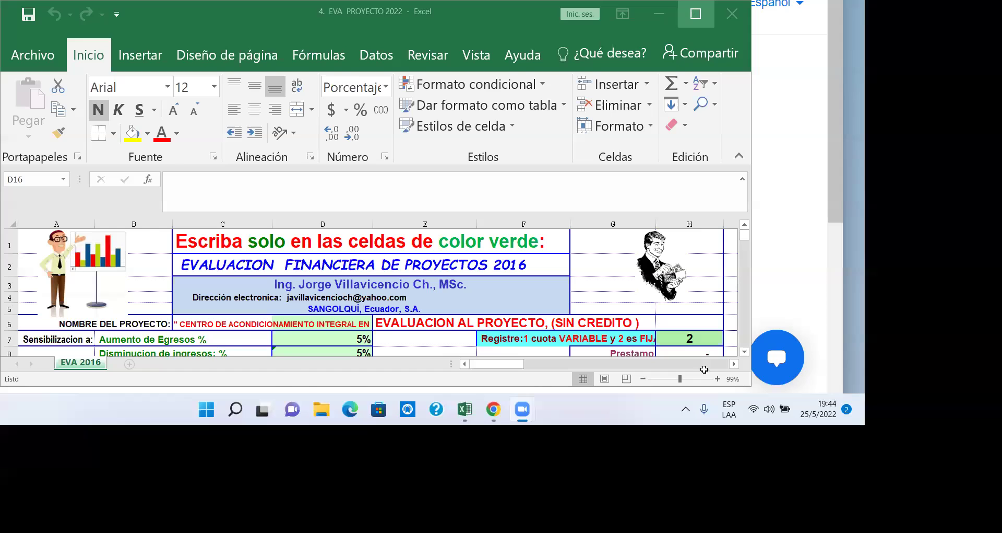
Maximize the 4. EVA PROYECTO 2022 workbook window and select the Aumento de Egresos % value in D7.
click(924, 24)
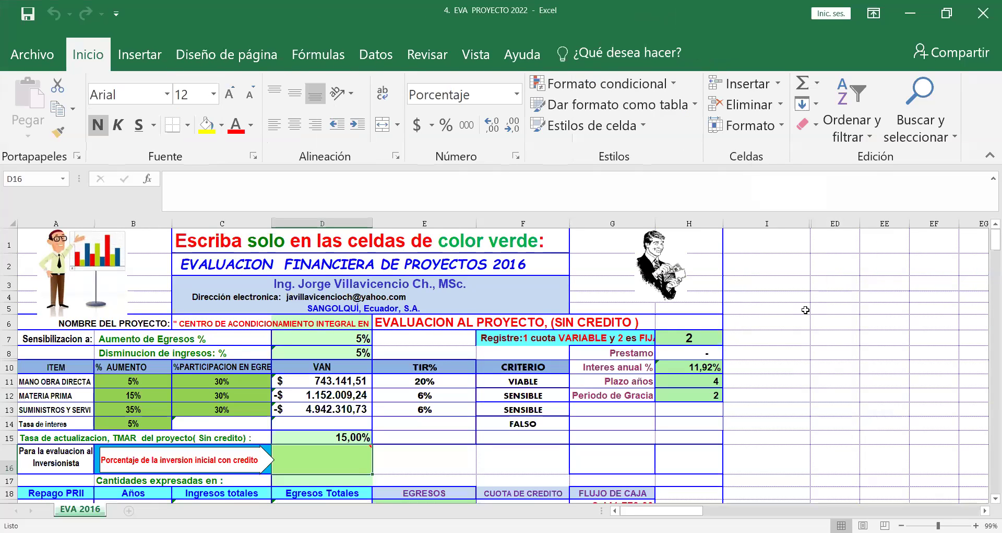
click(805, 310)
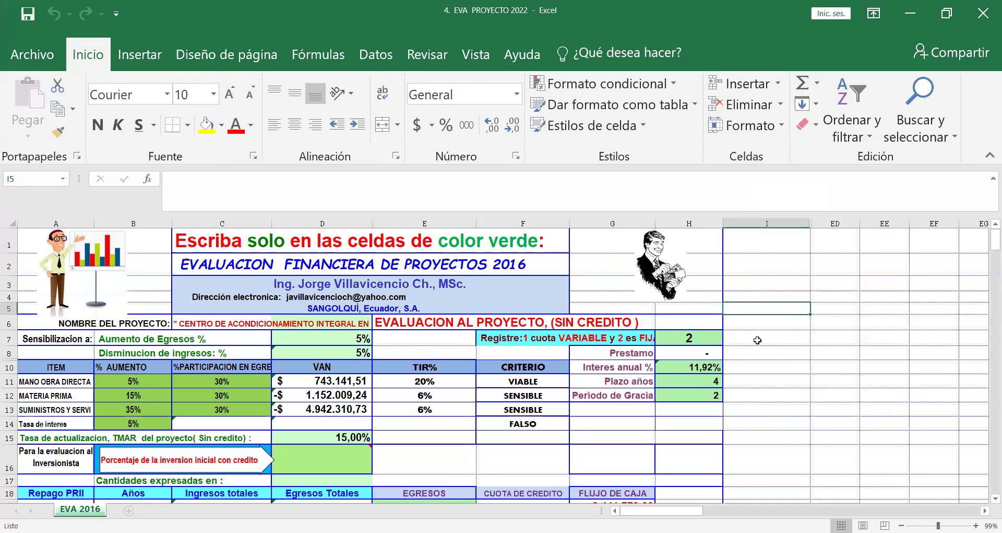
click(802, 381)
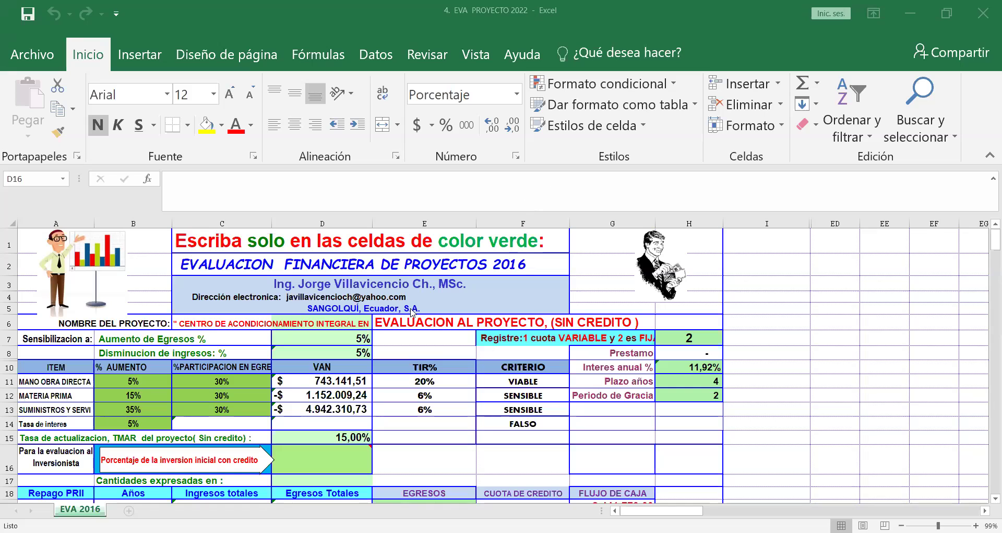
click(327, 339)
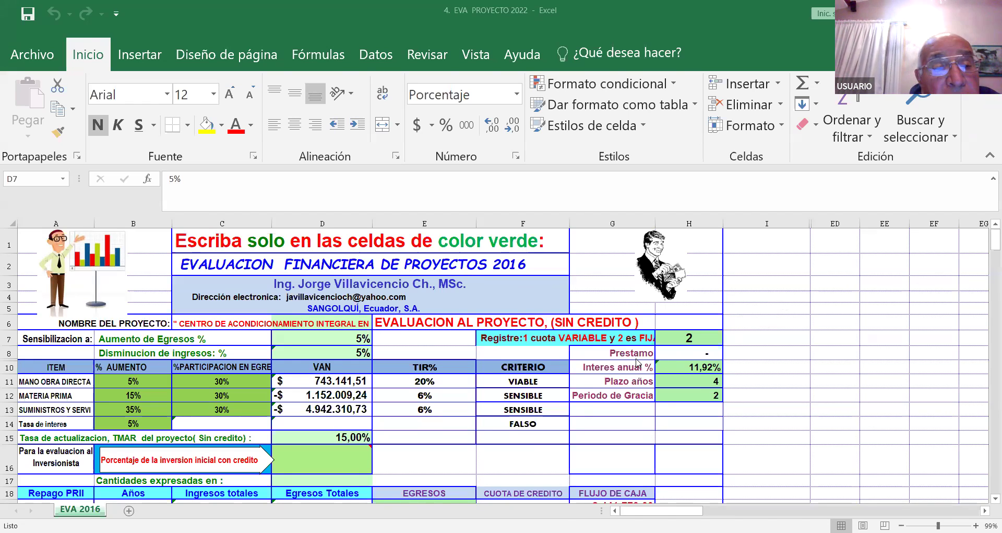
Set the project's discount rate without credit (Tasa de actualizacion, TMAR) in D15 to 12%.
scroll(498, 343, down, 1)
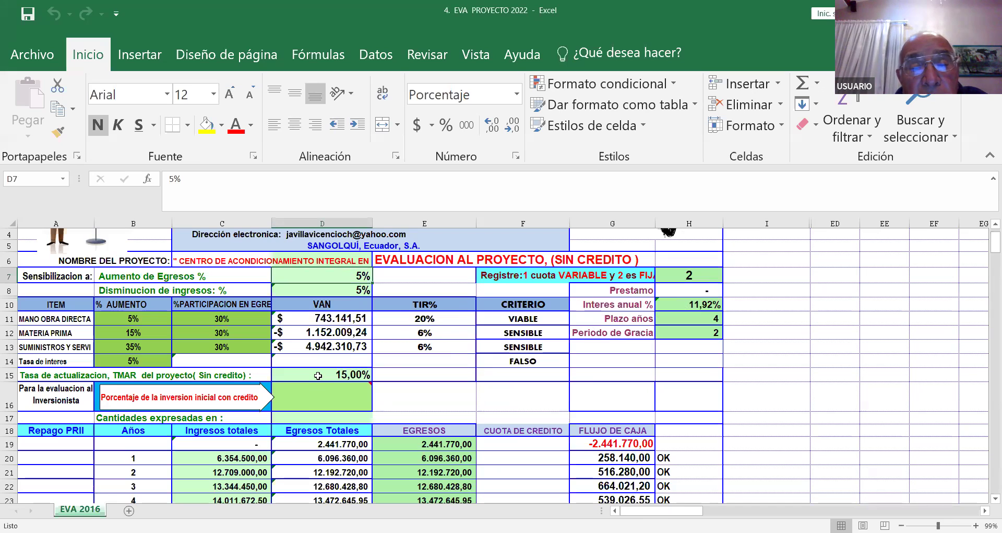
click(327, 372)
text(12)
key(Return)
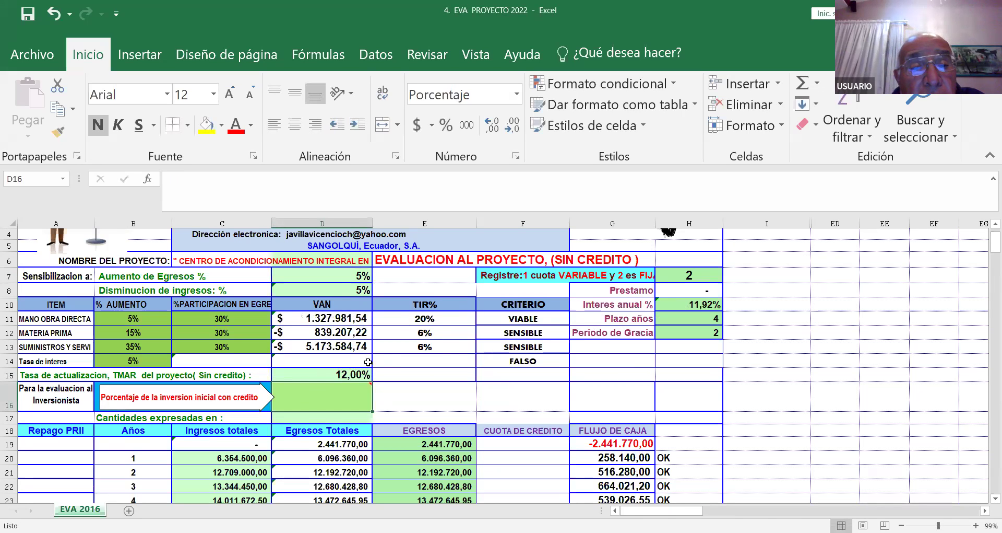
Clear the Repago PRII formula in A20 and the existing Ingresos totales amounts in C20:C29.
scroll(385, 365, down, 2)
scroll(386, 365, down, 3)
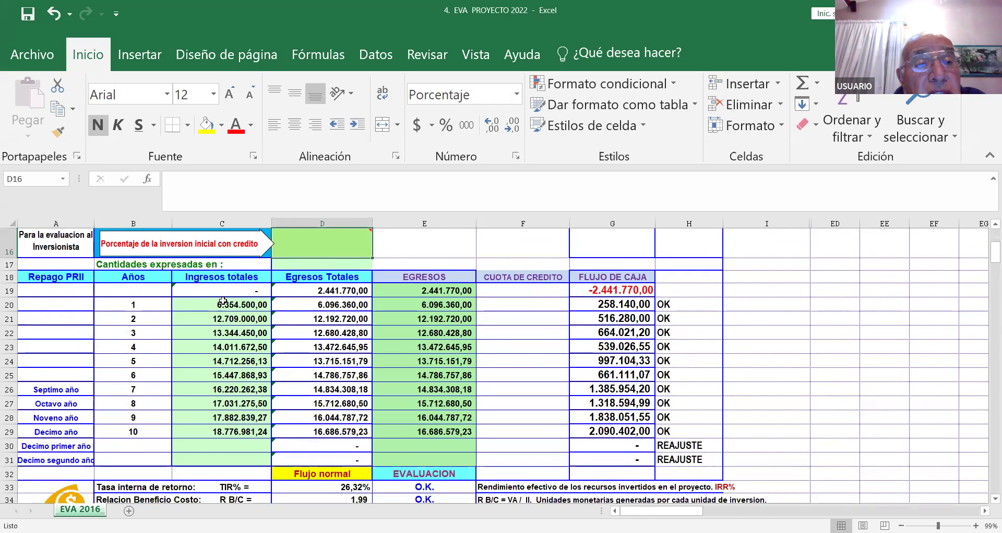
drag(223, 302, 225, 428)
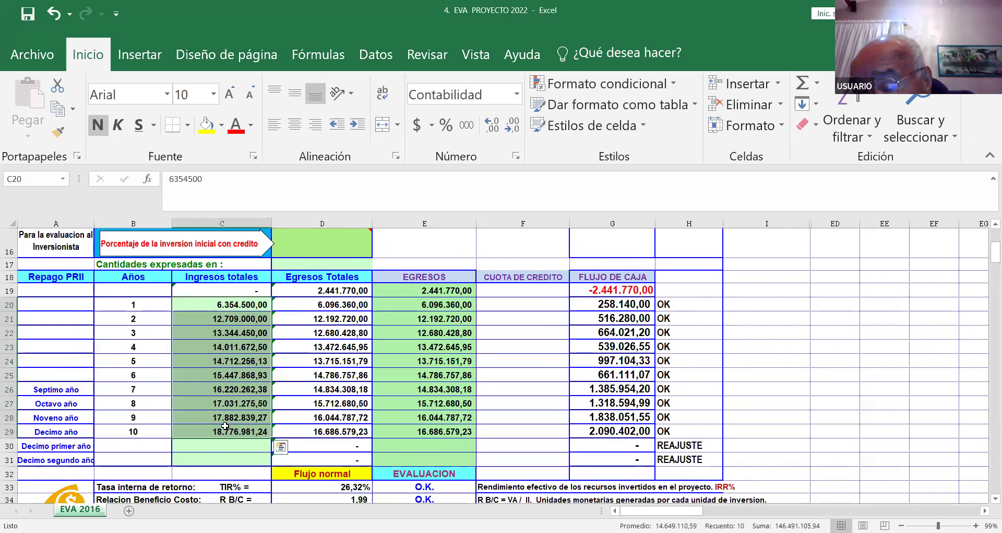
key(Left)
key(Left)
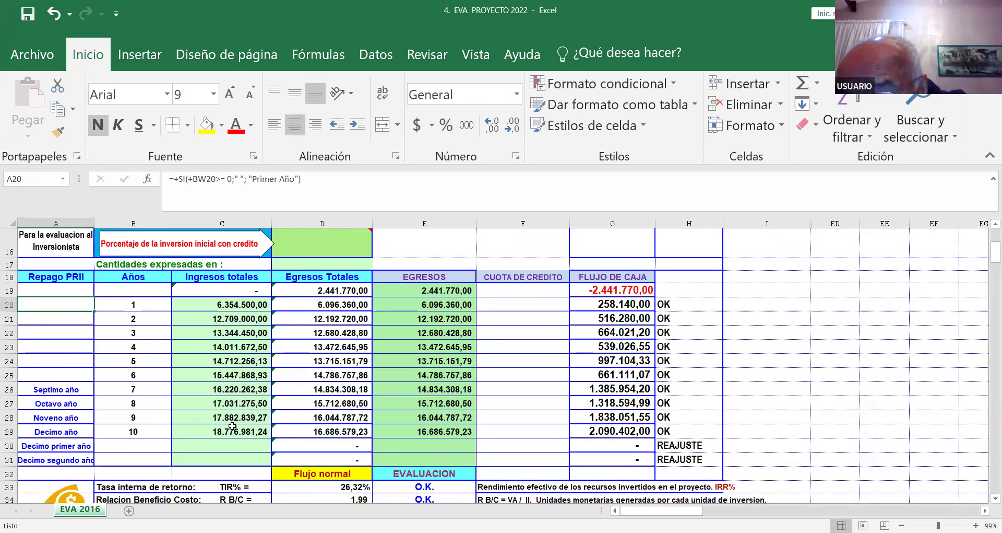
key(Delete)
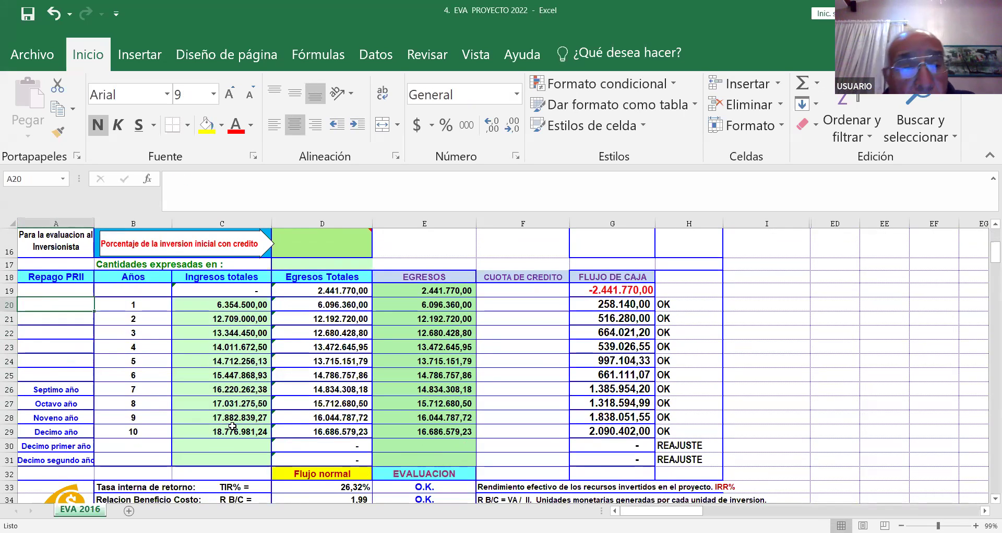
drag(219, 305, 231, 437)
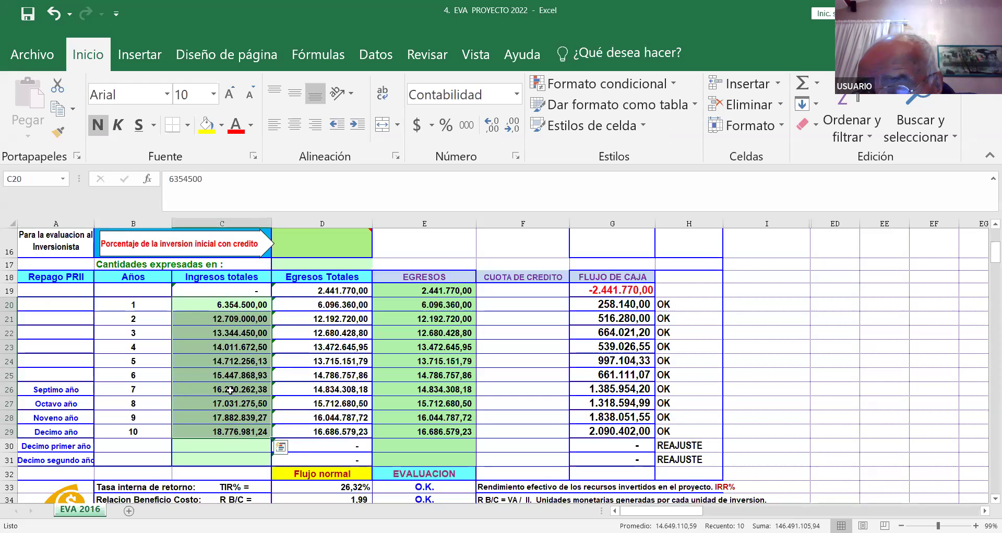
key(Delete)
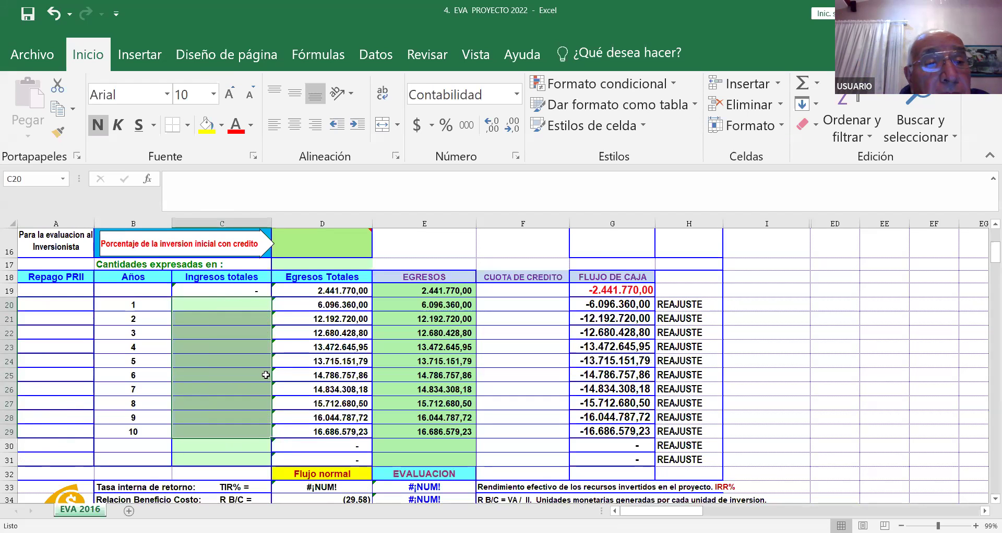
Clear the existing EGRESOS amounts in E19:E29.
click(240, 307)
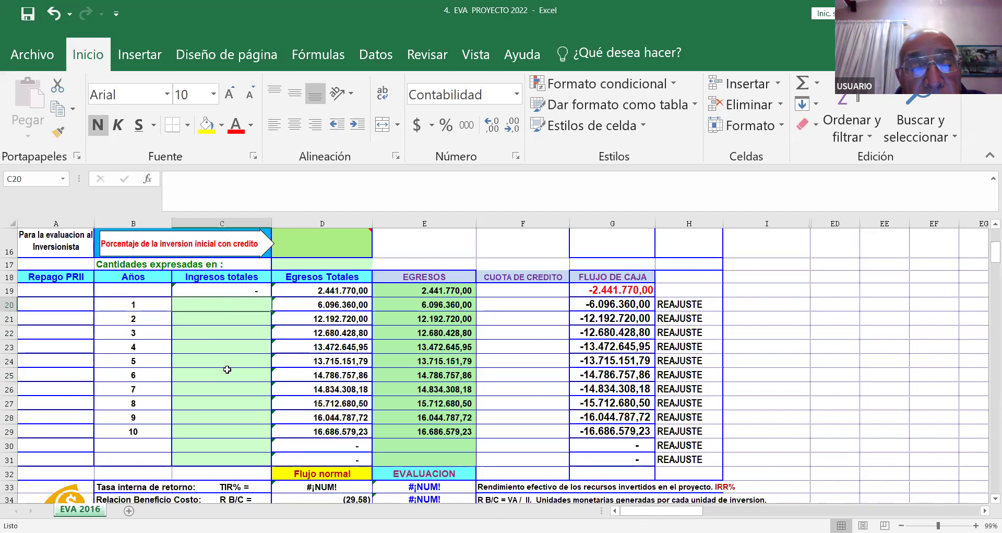
drag(417, 290, 418, 438)
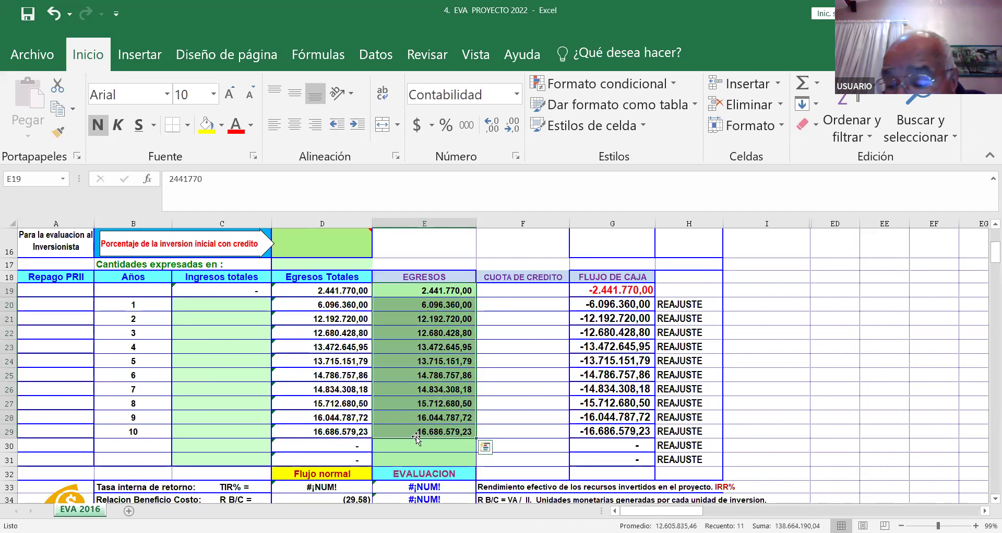
key(Delete)
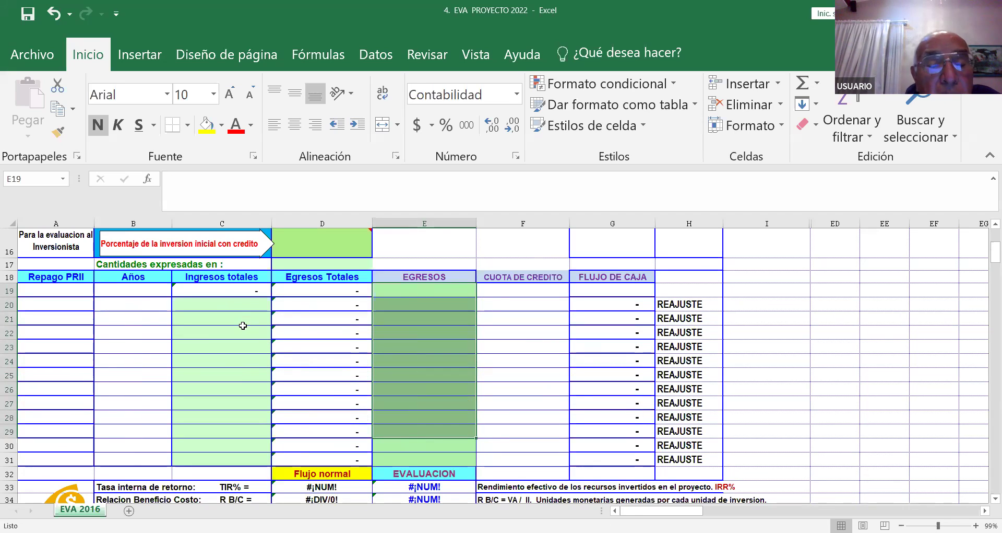
Enter the Ingresos totales for the first three years in C20:C22 as 31950, 36675 and 45450.
click(226, 304)
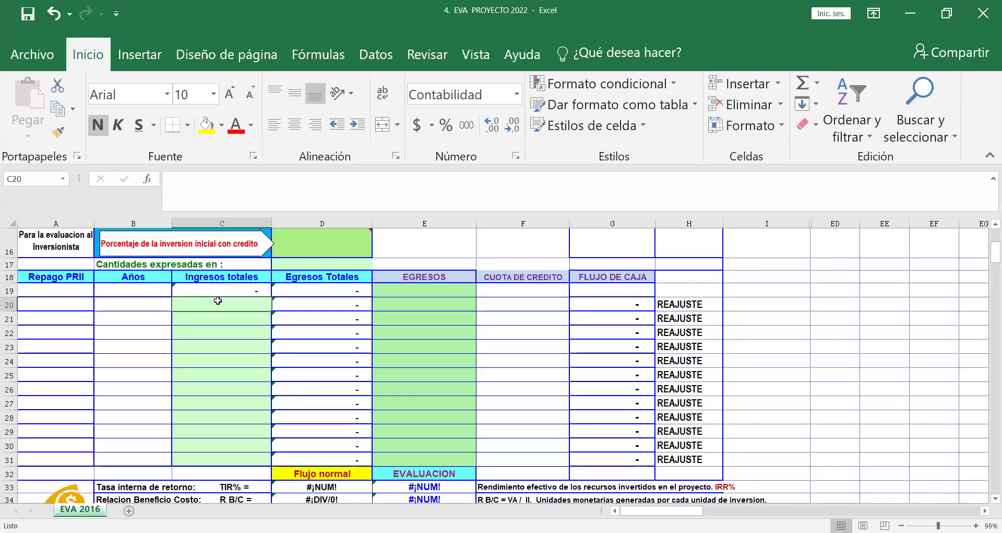
text(31950)
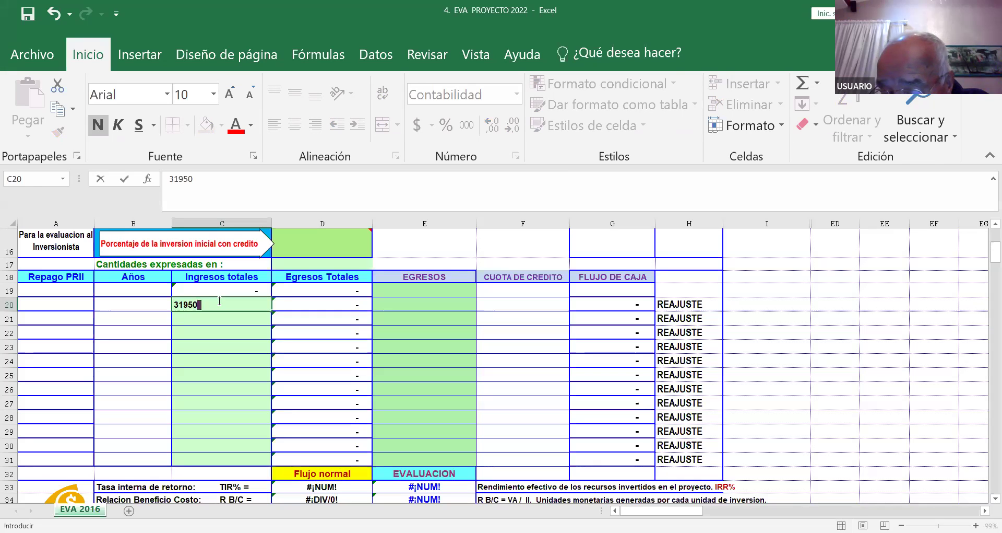
key(Return)
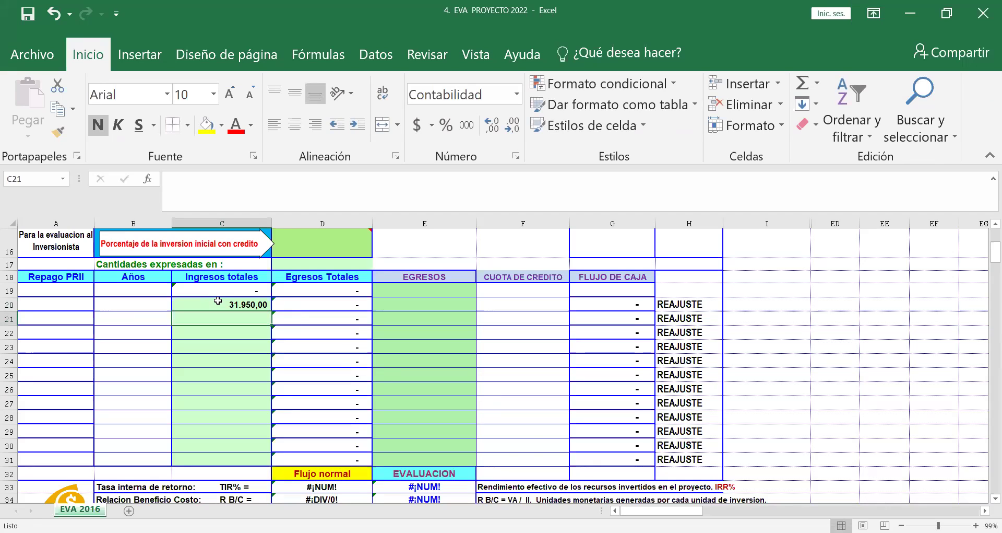
text(36675)
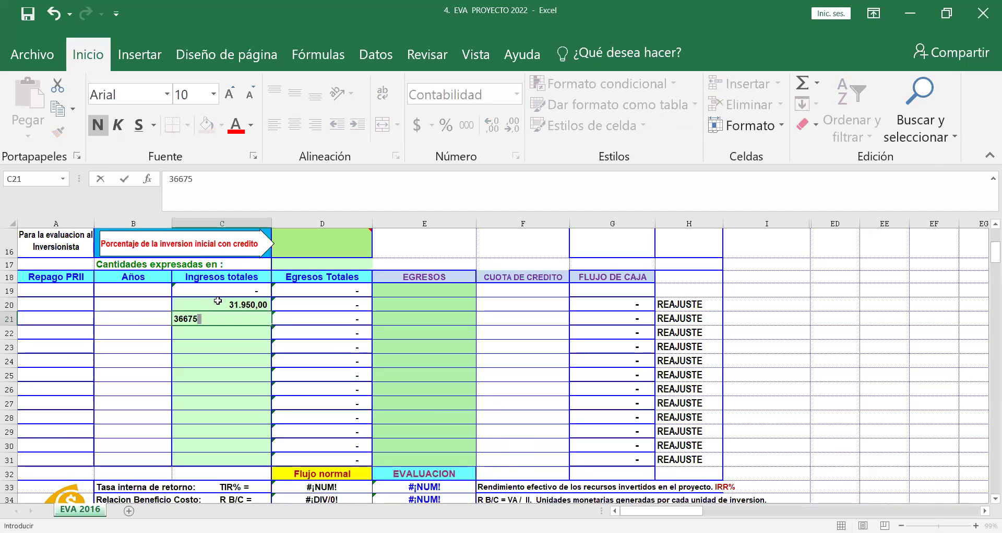
key(Return)
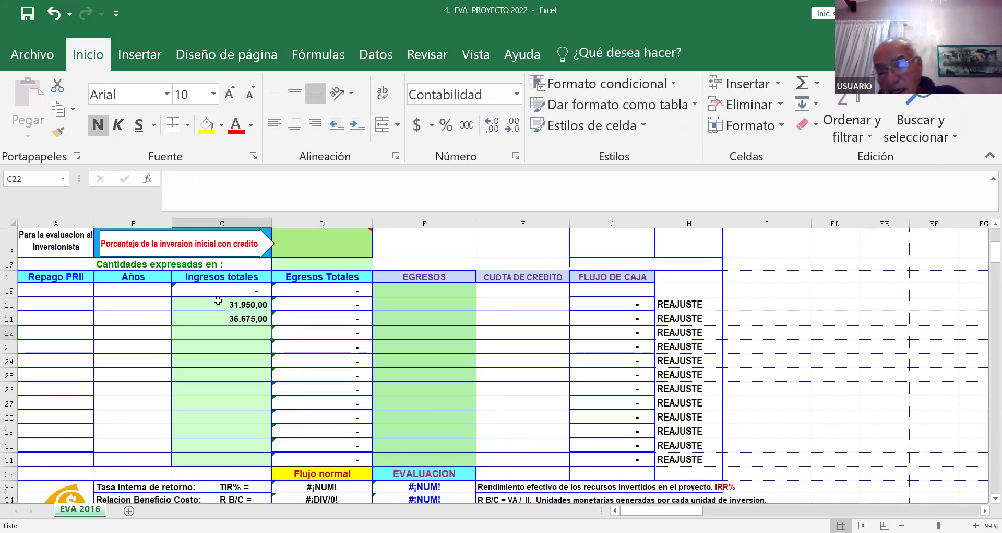
text(457)
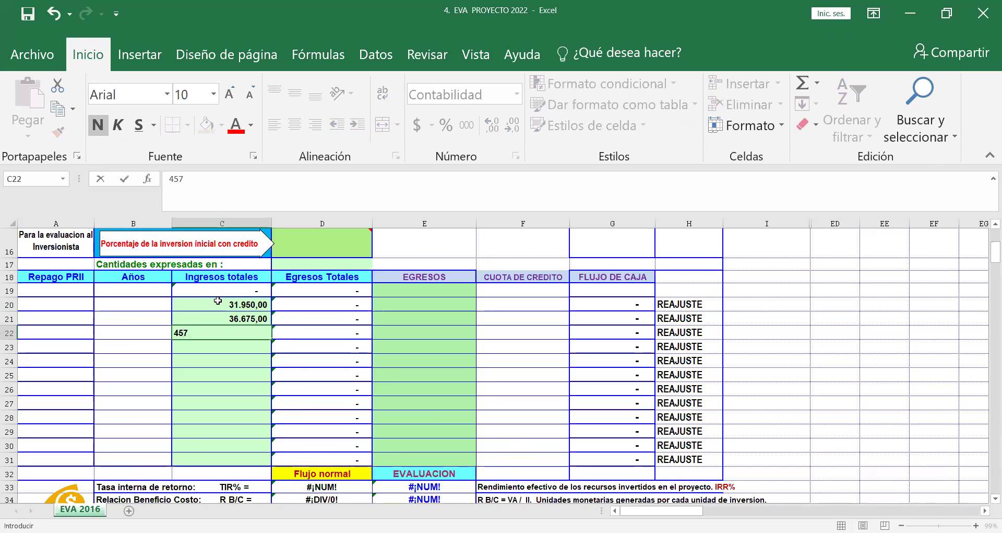
key(BackSpace)
text(450)
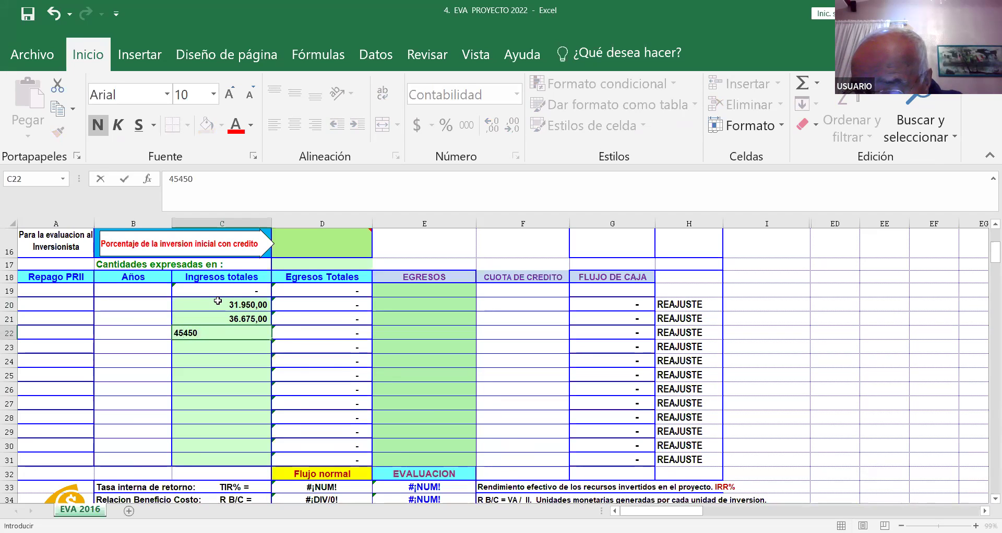
key(Return)
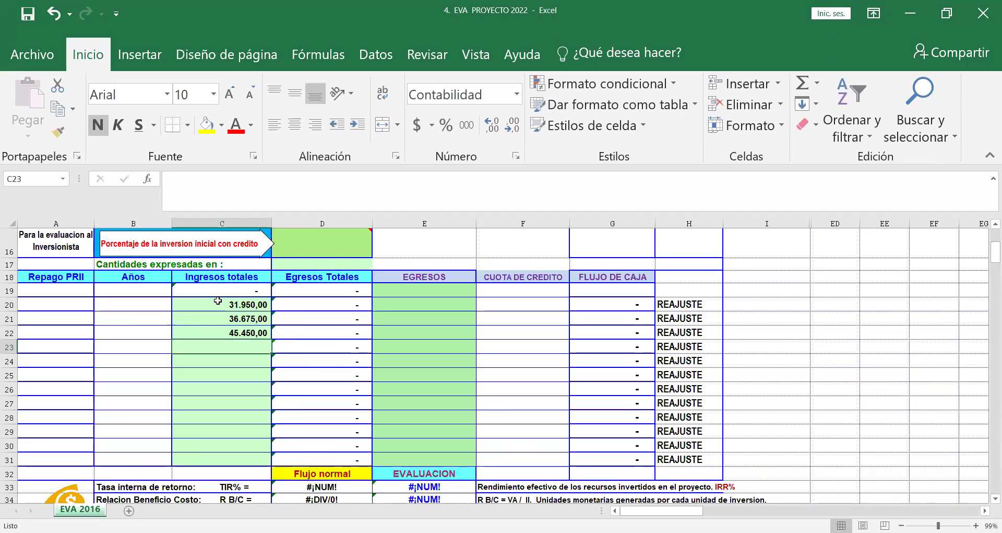
Enter the Ingresos totales for years four and five in C23:C24 as 57600 and 75150.
text(57)
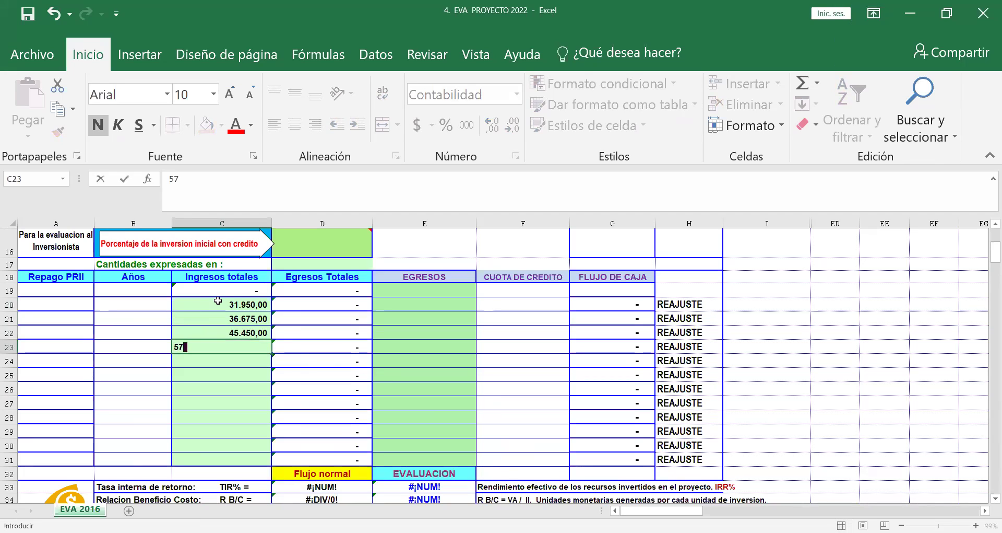
text(.600)
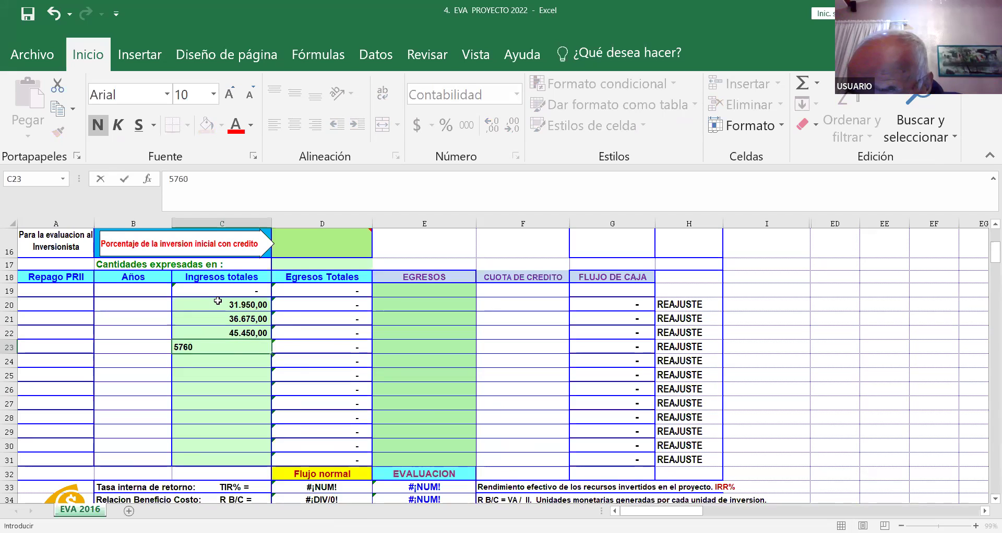
key(Return)
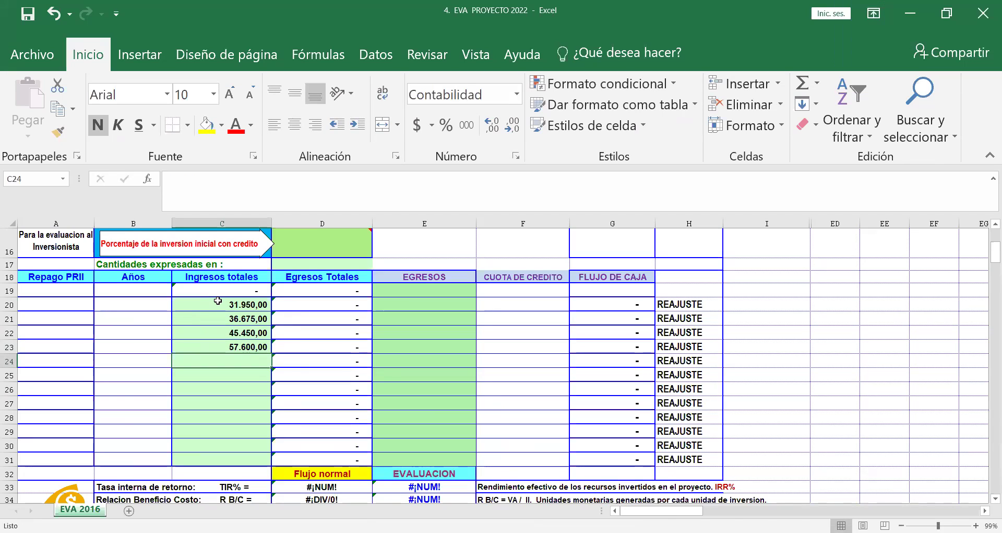
text(7)
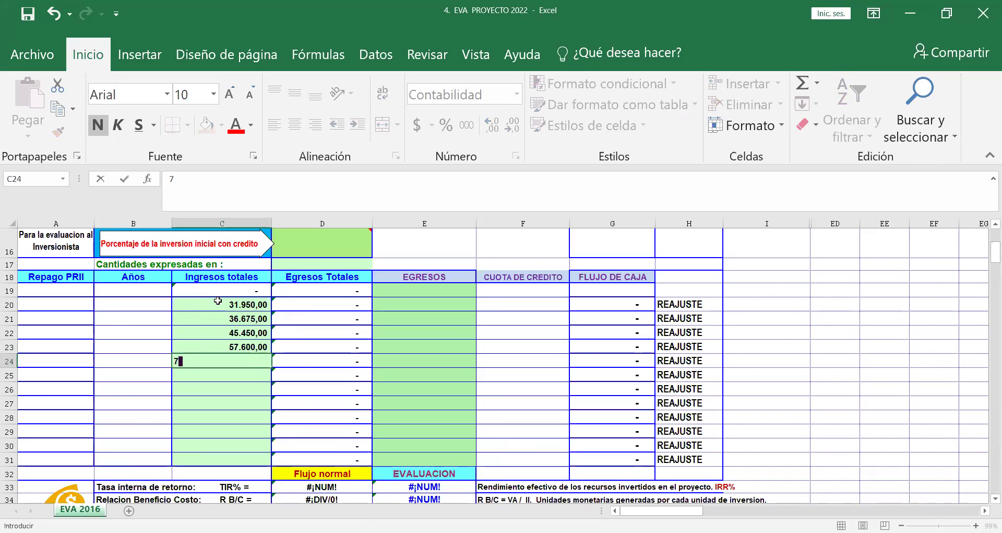
text(5.150)
key(Return)
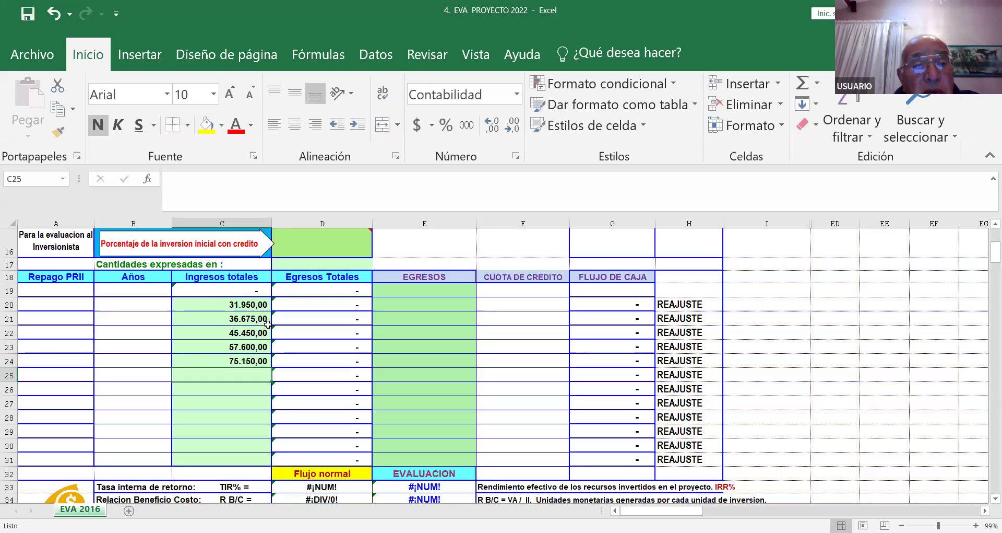
Enter the initial investment of 20104,5 in E19 and the first-year EGRESOS of 31253,5 in E20.
click(429, 289)
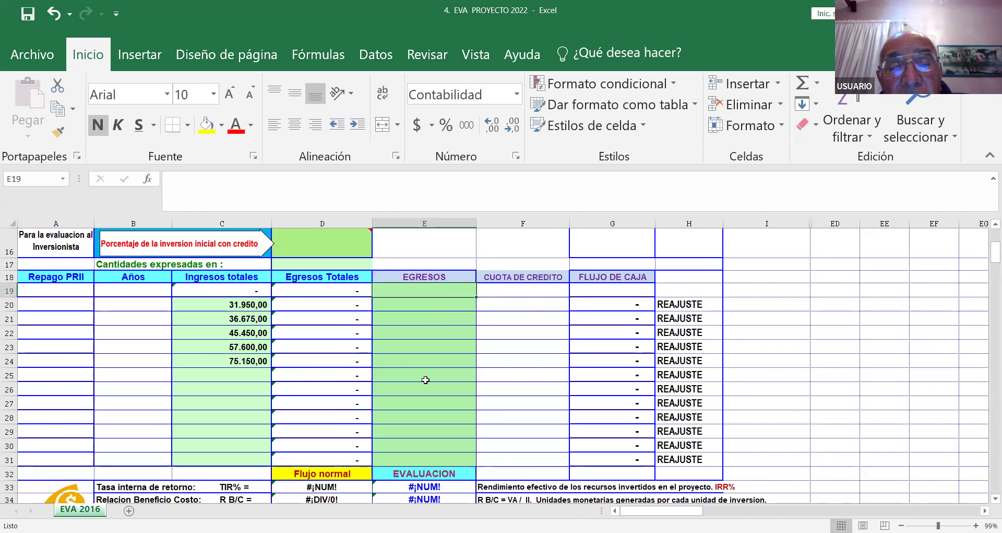
text(201)
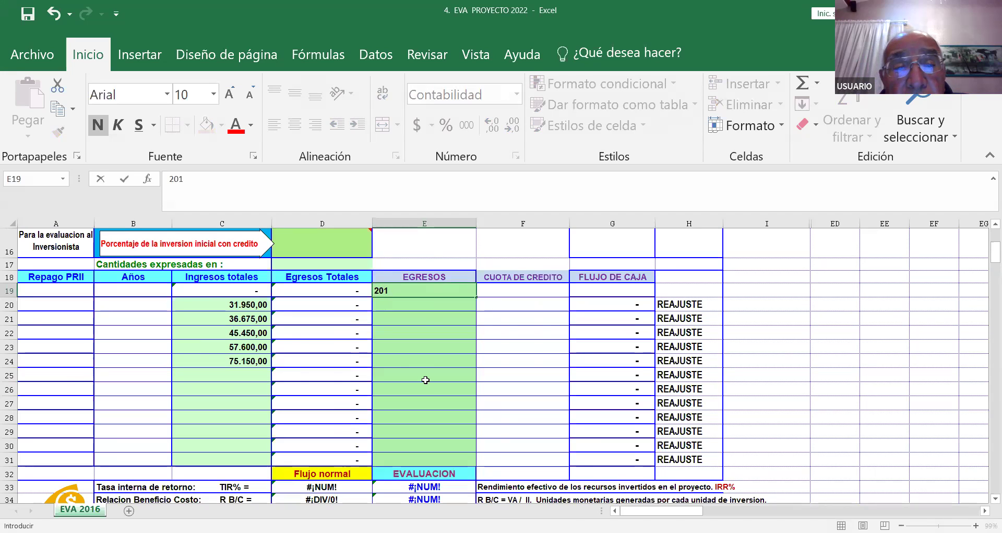
text(04,5)
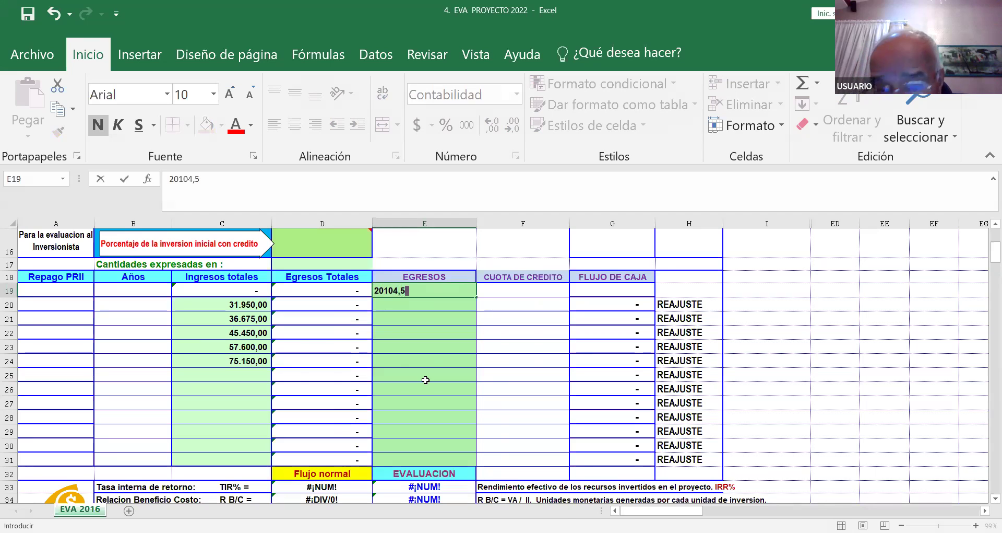
key(Return)
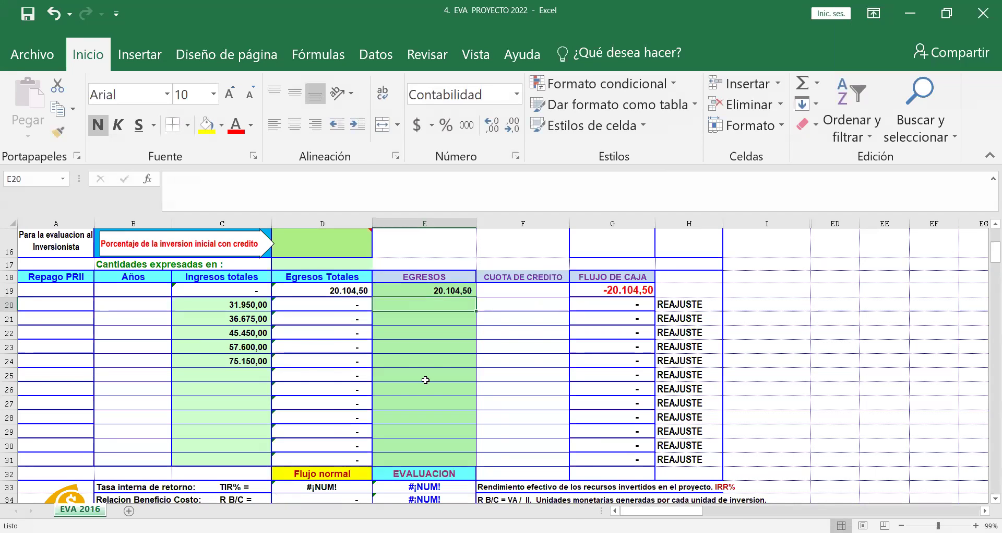
text(31)
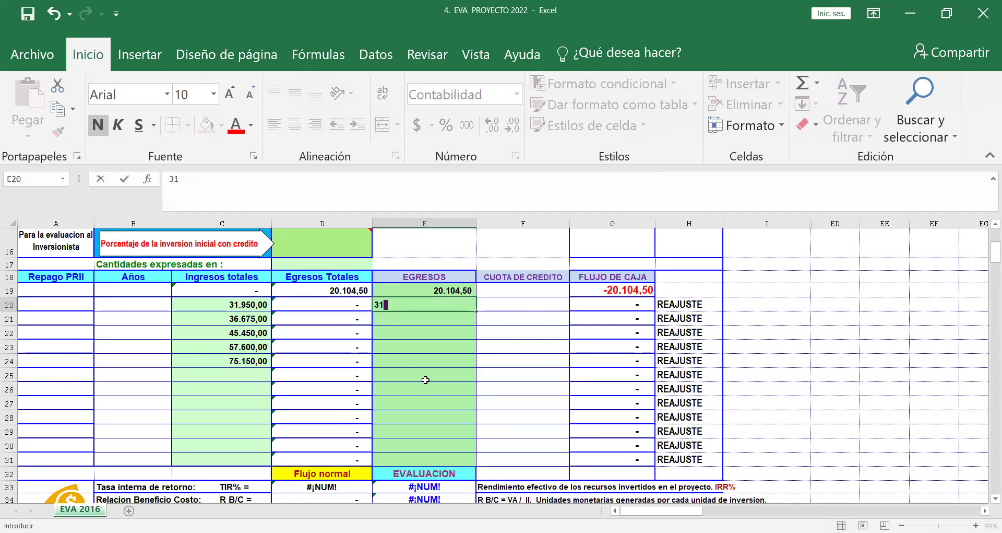
text(.253,5)
key(Return)
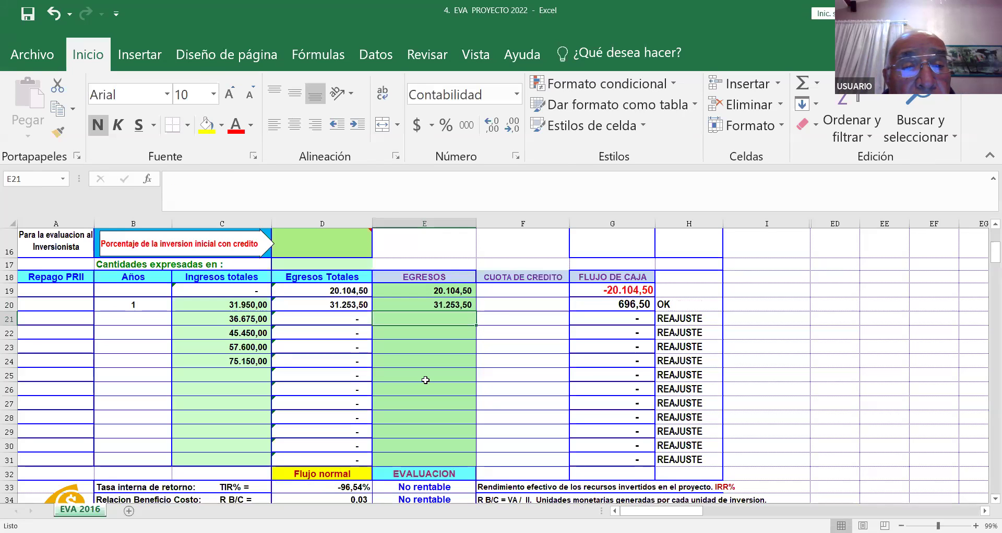
Enter the EGRESOS for years two and three in E21:E22 as 33428,5 and 35621.
text(33)
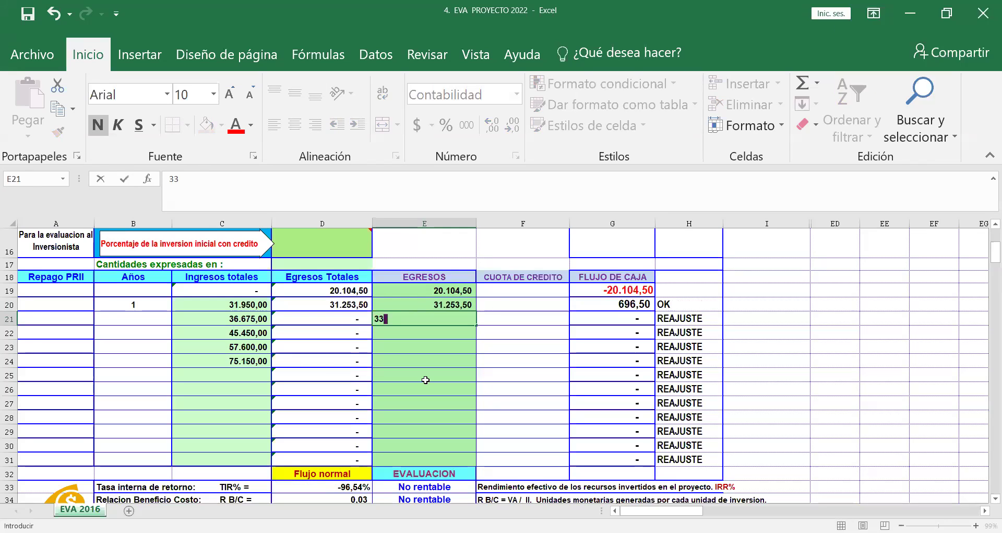
text(428,50)
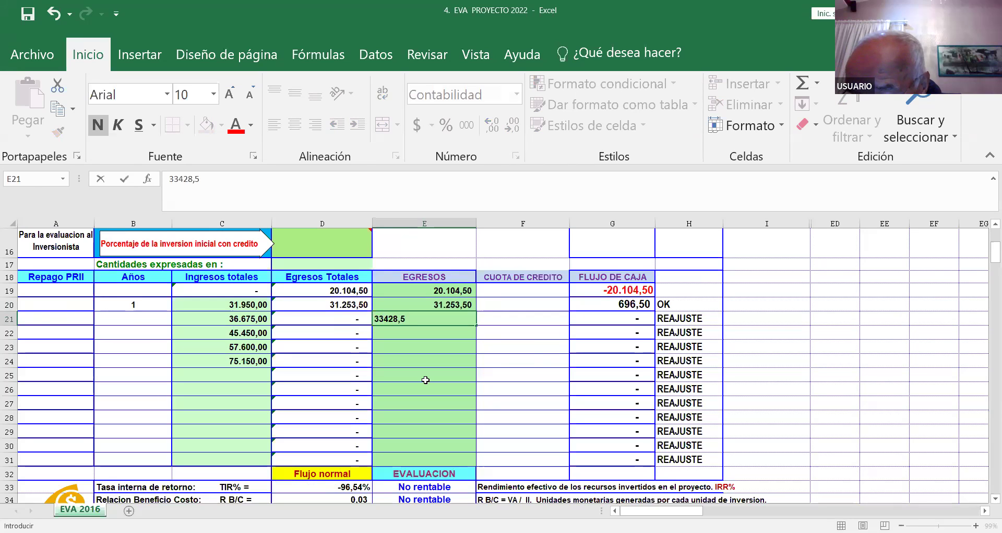
key(Return)
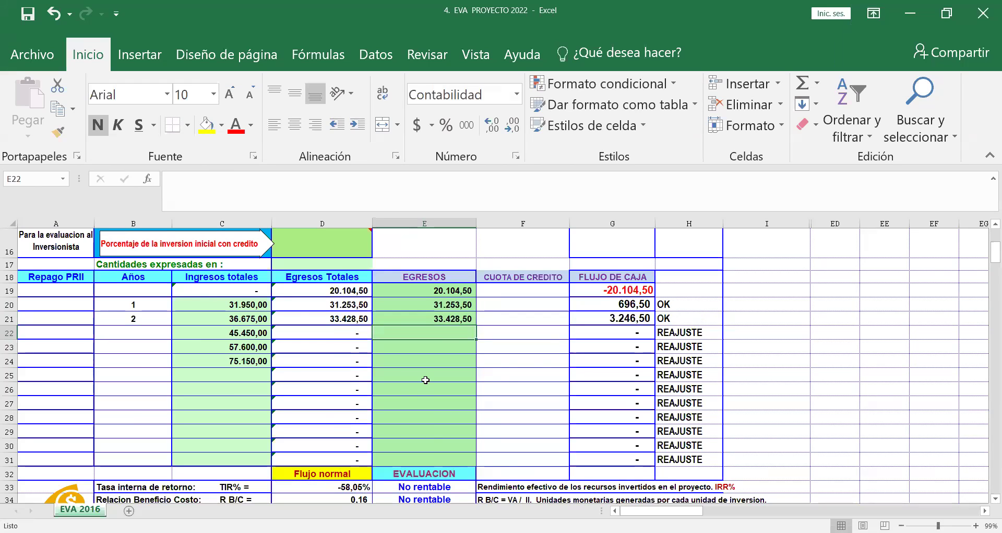
text(35.621)
key(Return)
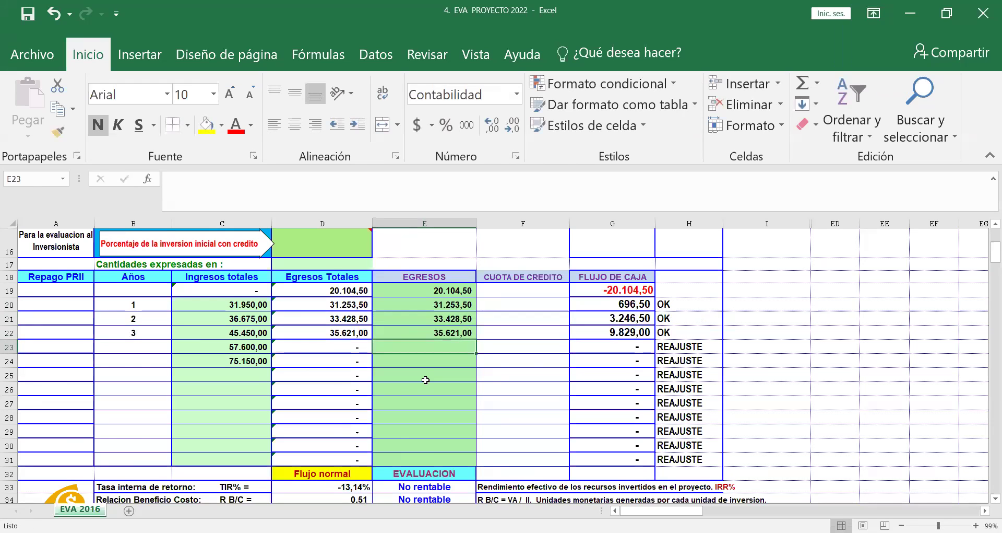
Enter the EGRESOS for years four and five in E23:E24 as 37913,5 and 40756.
text(379)
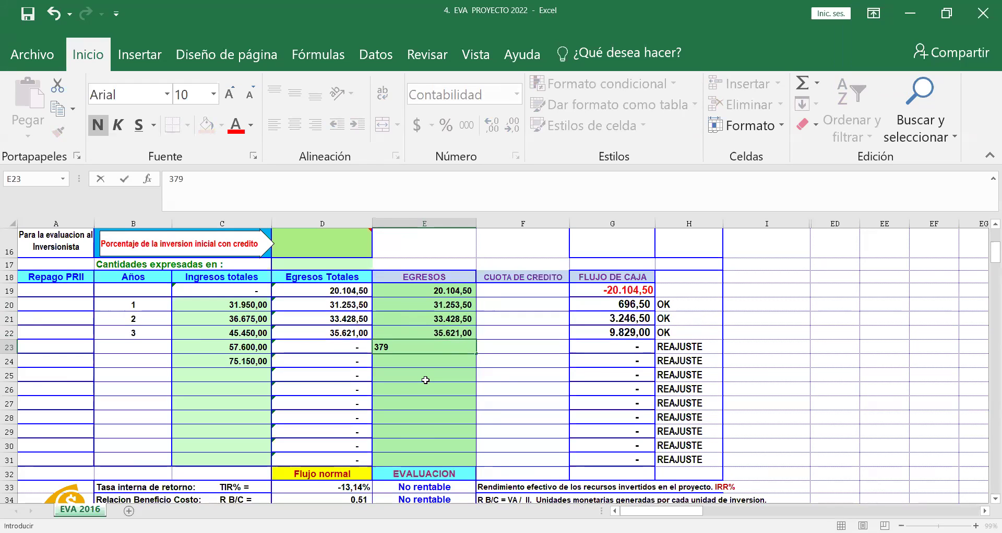
text(13,5)
key(Return)
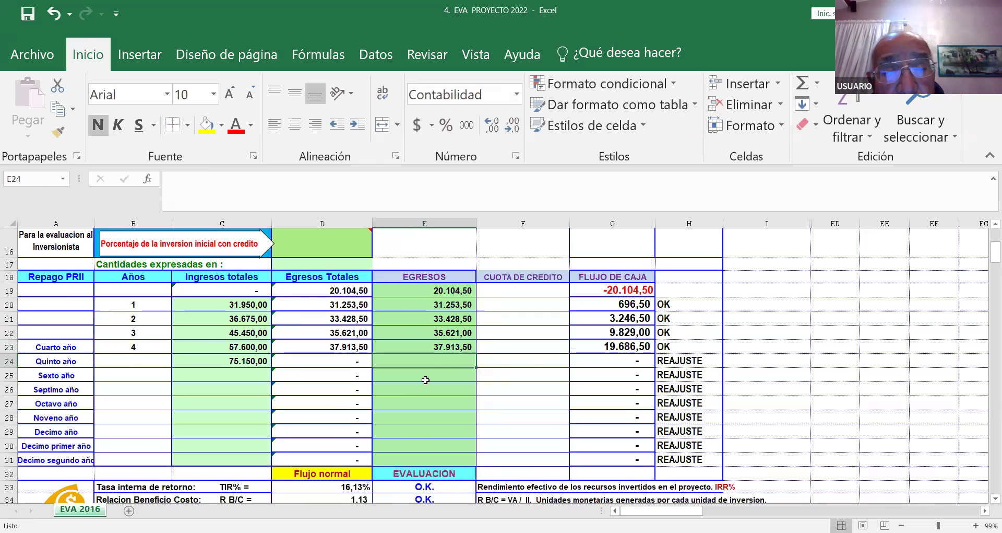
text(407)
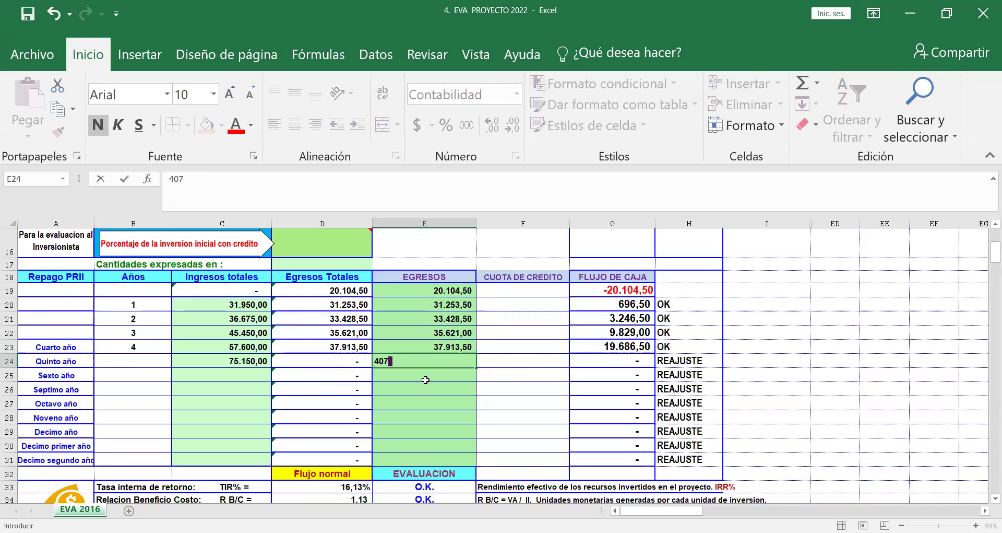
text(5)
key(Return)
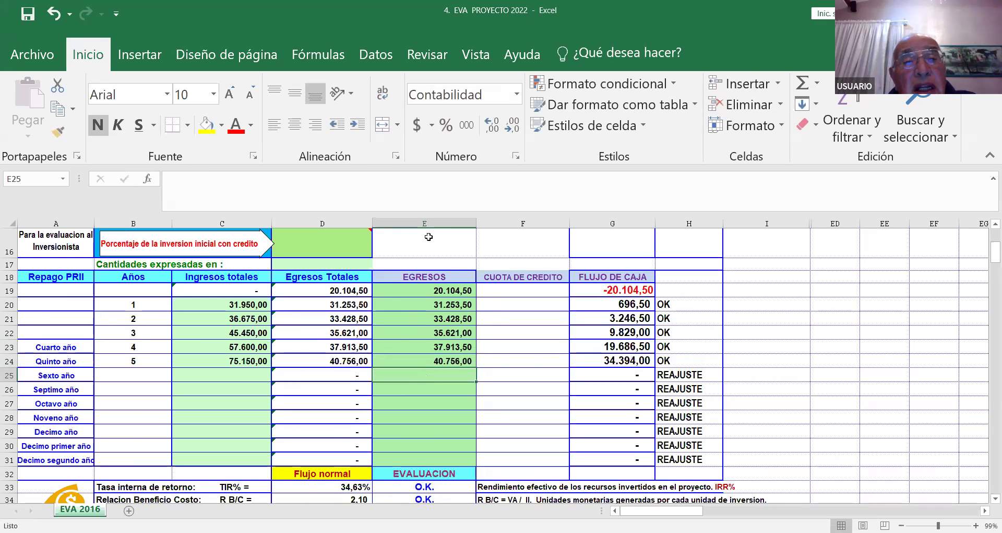
Examine the project's evaluation without credit: cash flow, TIR, R B/C, VAN, IVAN, sensitivity analysis, payback period and conclusion.
scroll(428, 237, up, 2)
scroll(427, 245, down, 1)
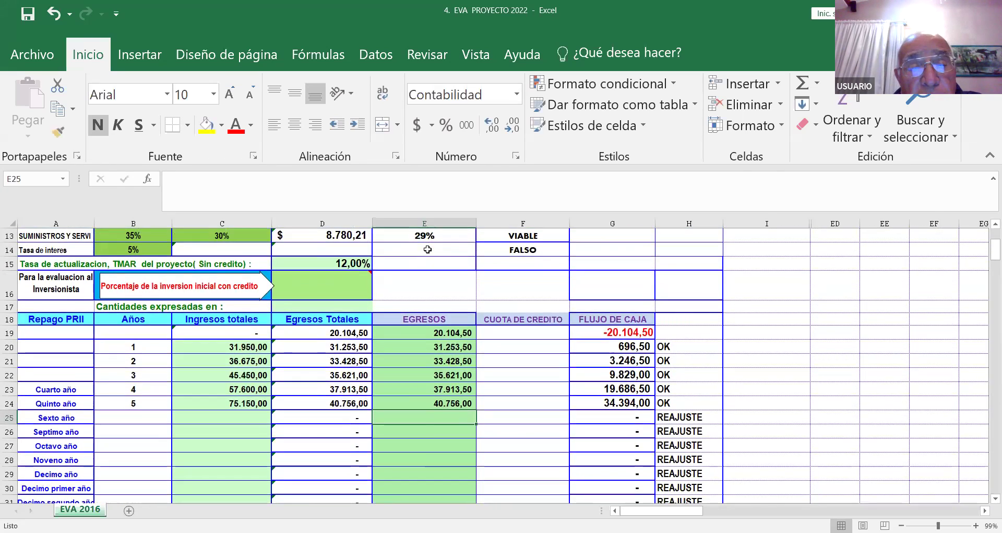
scroll(427, 249, down, 3)
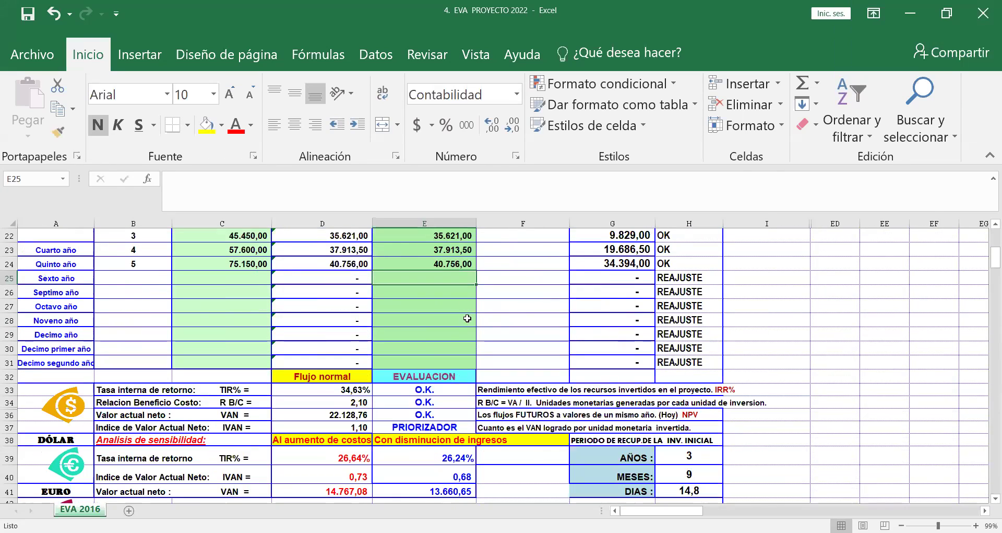
scroll(476, 268, down, 1)
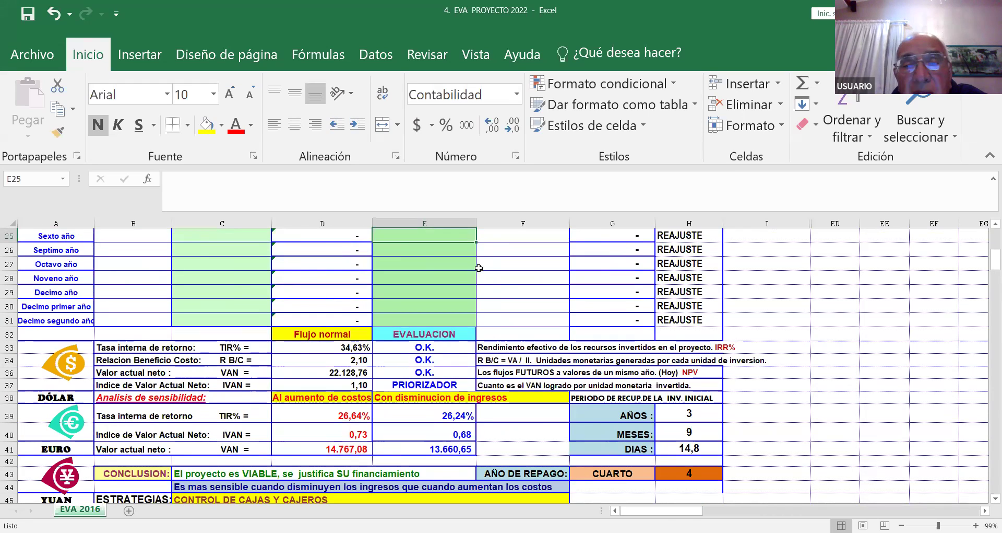
scroll(441, 271, up, 3)
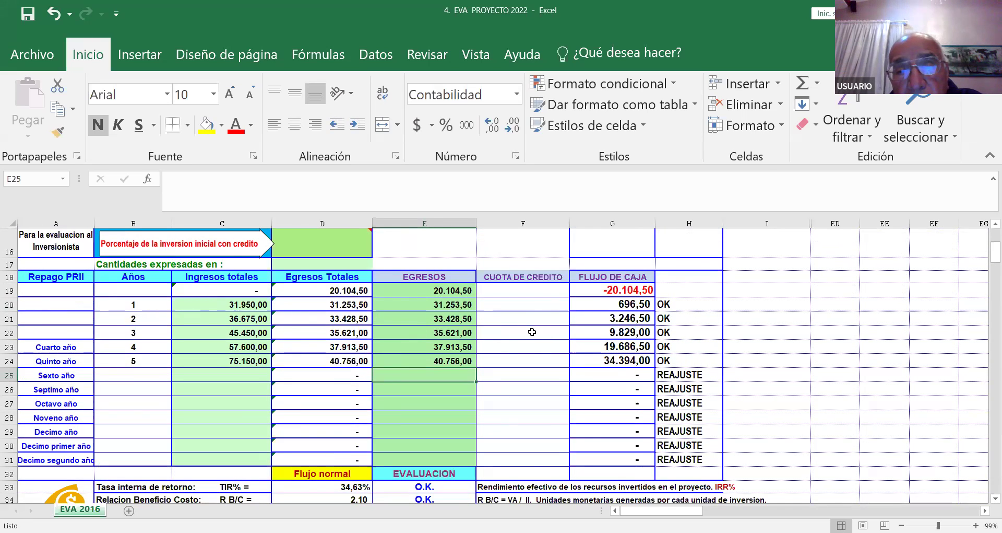
scroll(532, 334, down, 3)
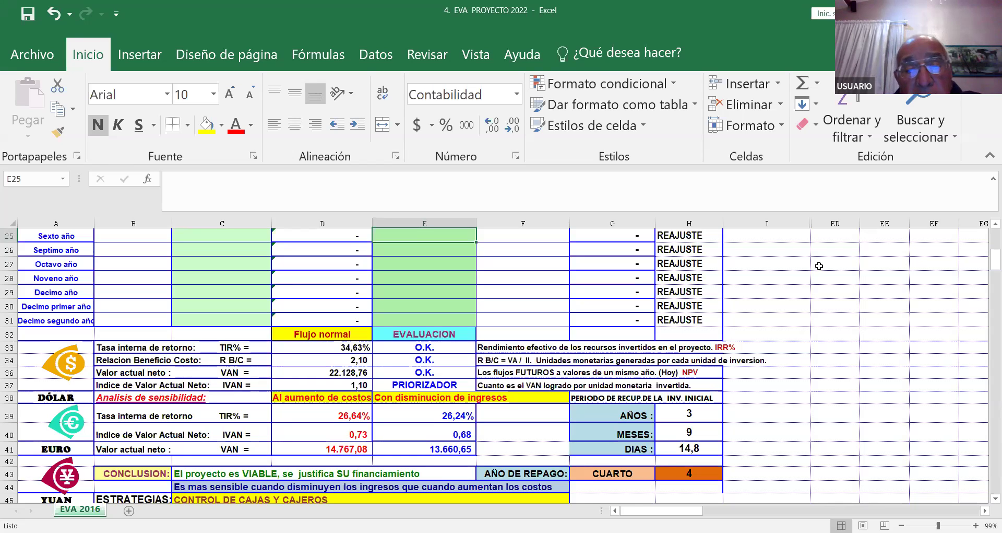
scroll(819, 267, down, 1)
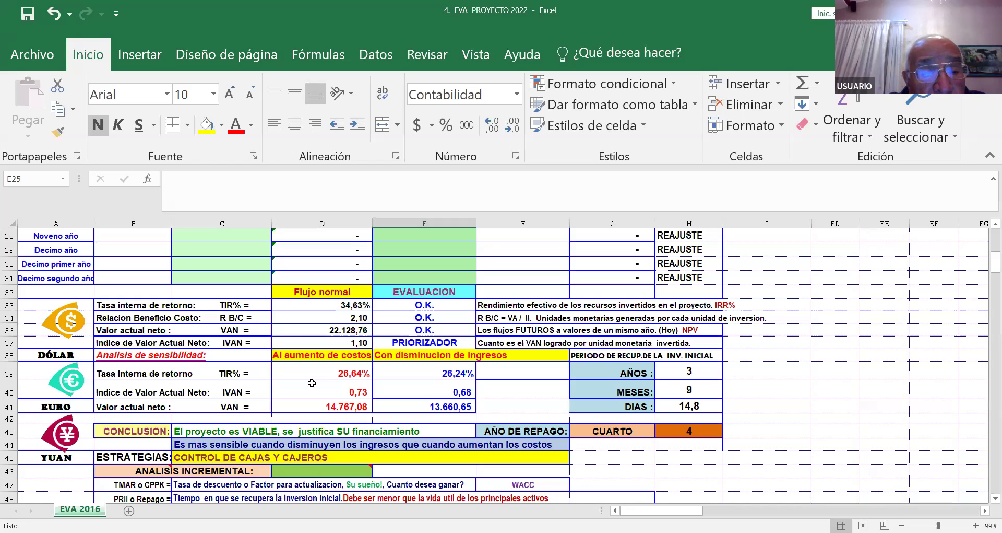
scroll(312, 383, down, 1)
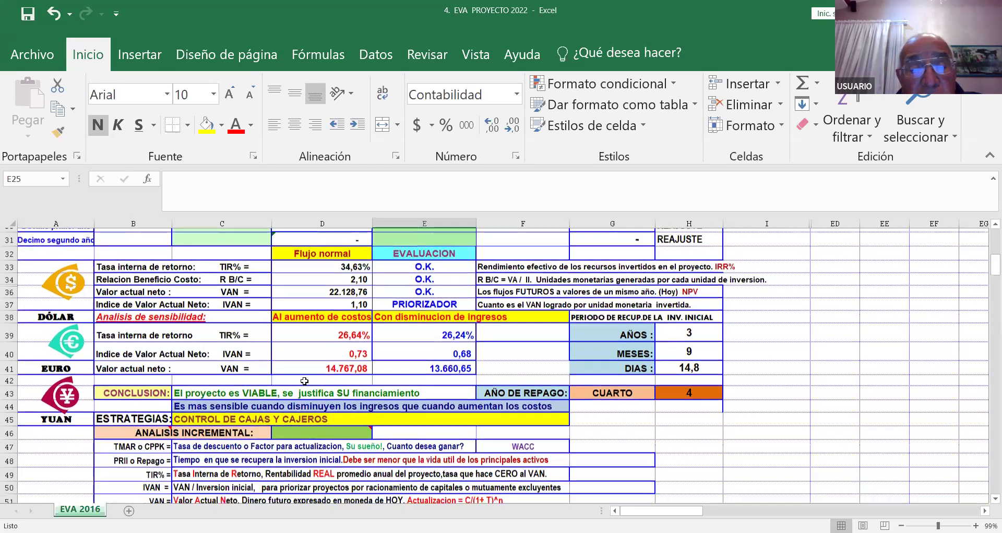
mouse_move(301, 434)
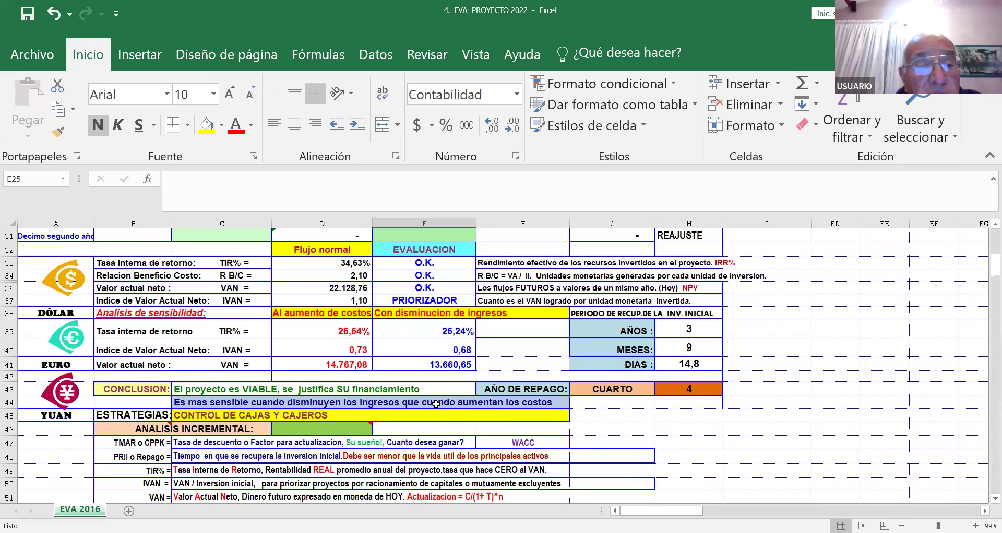
scroll(430, 410, down, 1)
scroll(431, 410, down, 1)
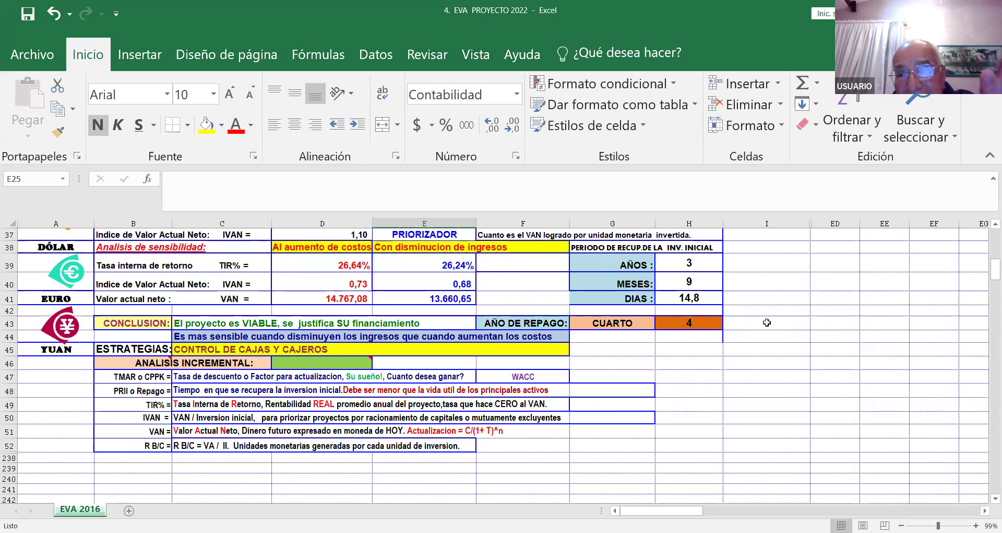
Set the loan instalment type in H7 to 1 for a variable instalment.
scroll(772, 336, up, 3)
scroll(767, 322, up, 5)
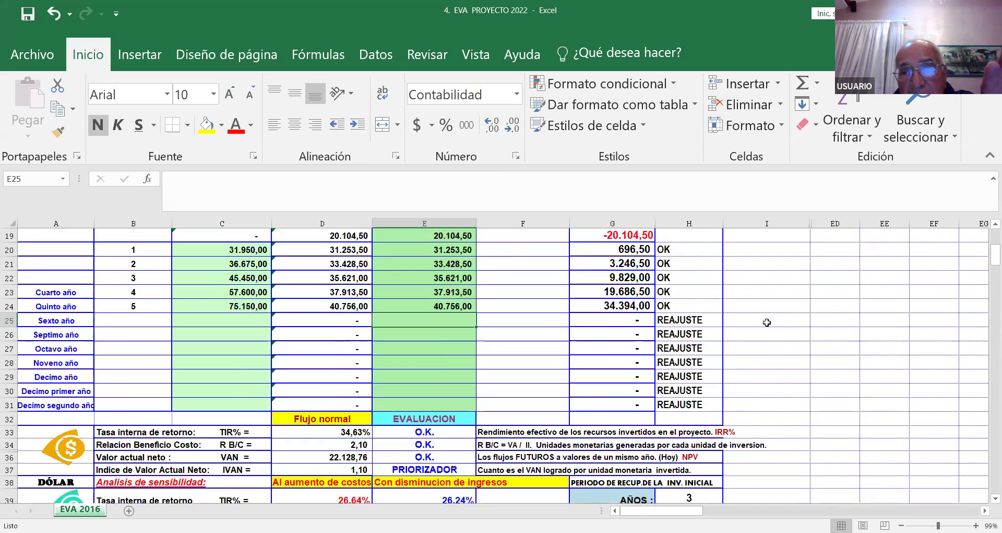
scroll(767, 322, up, 4)
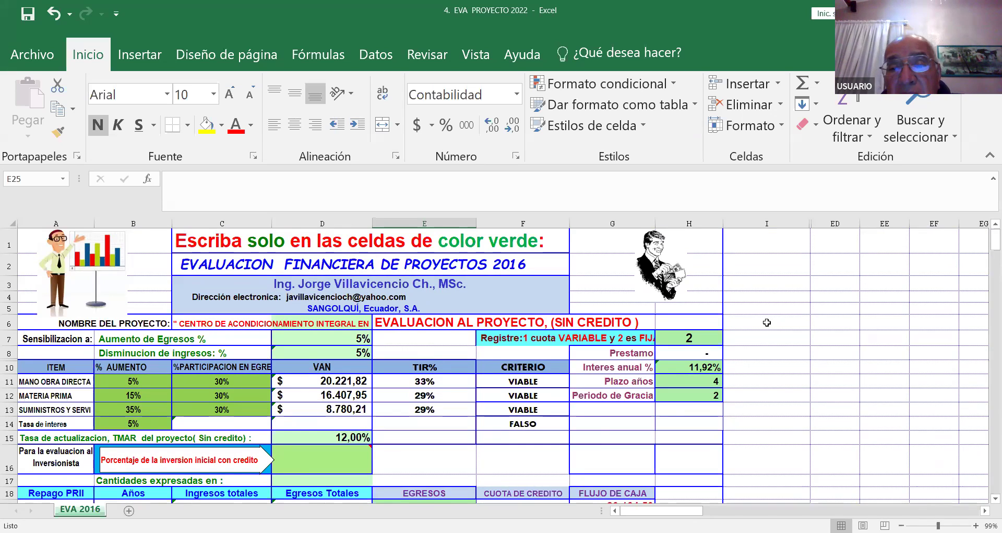
click(690, 340)
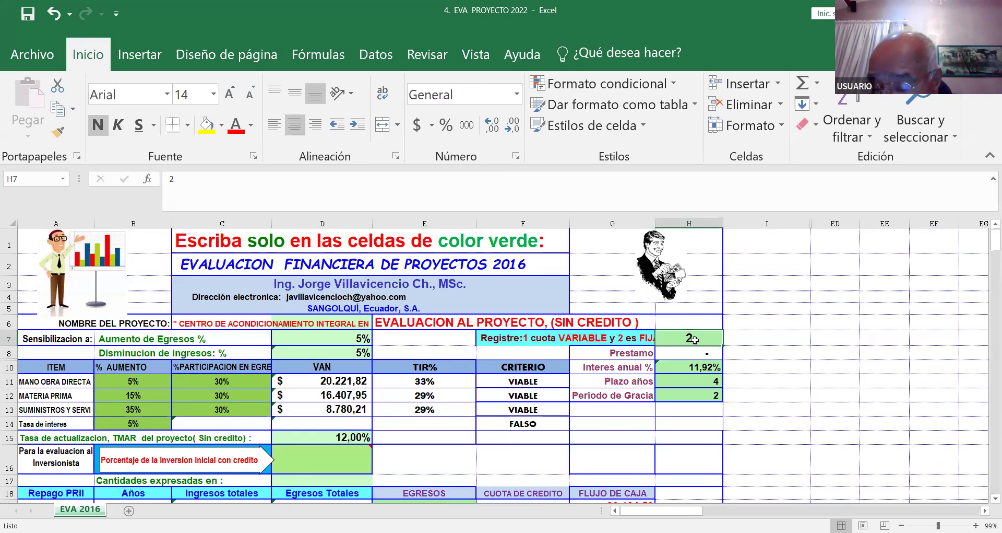
text(1)
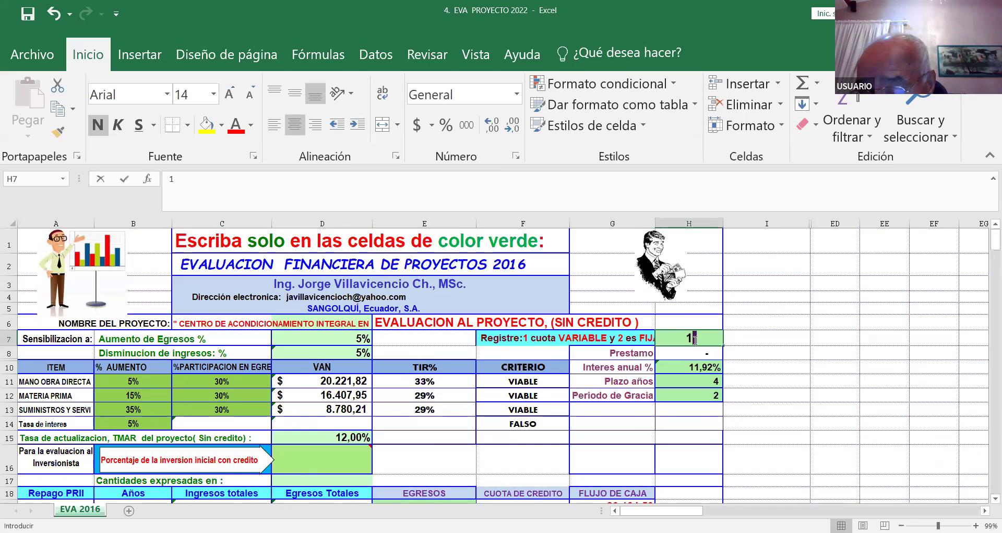
key(Return)
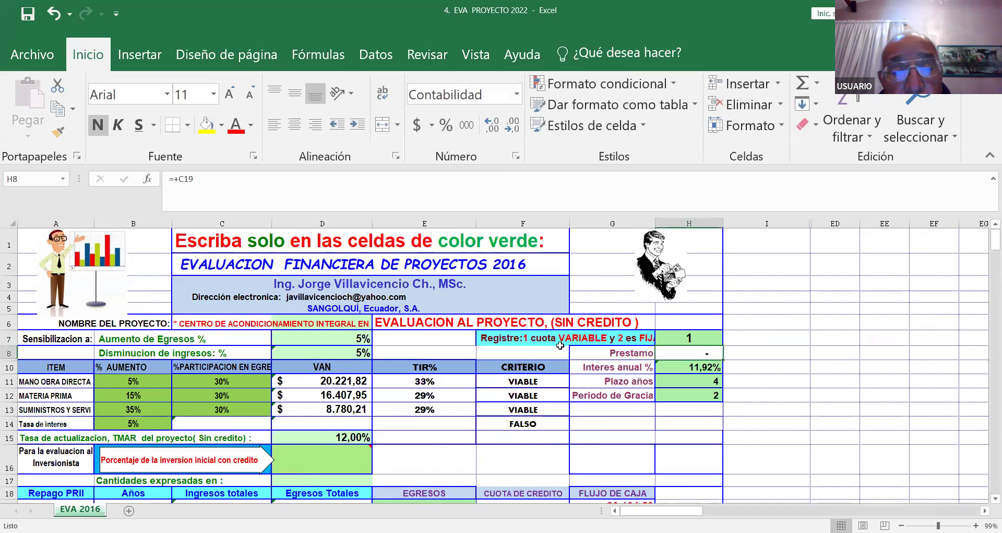
Set the percentage of the initial investment financed with credit in D16 to 50% and review the investor's evaluation.
scroll(560, 345, down, 2)
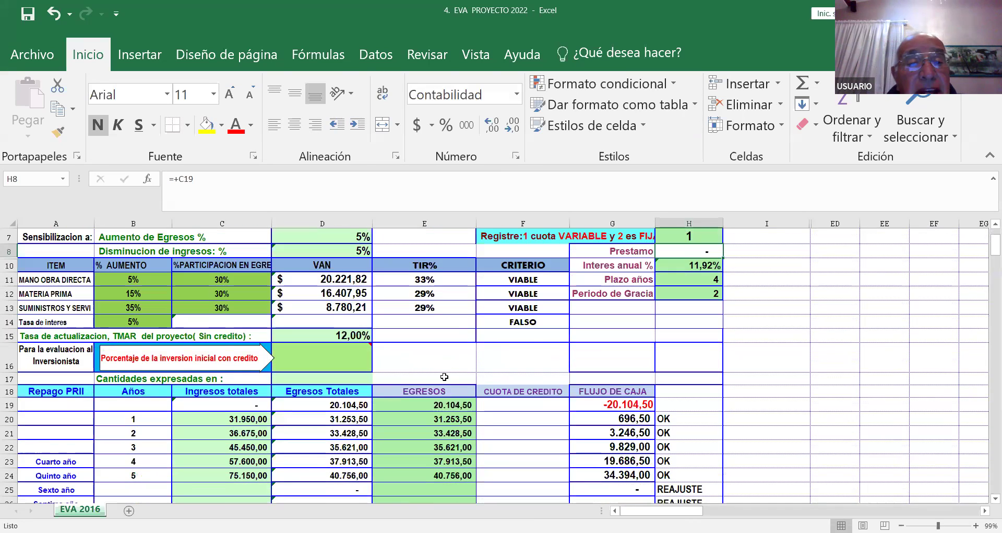
click(326, 364)
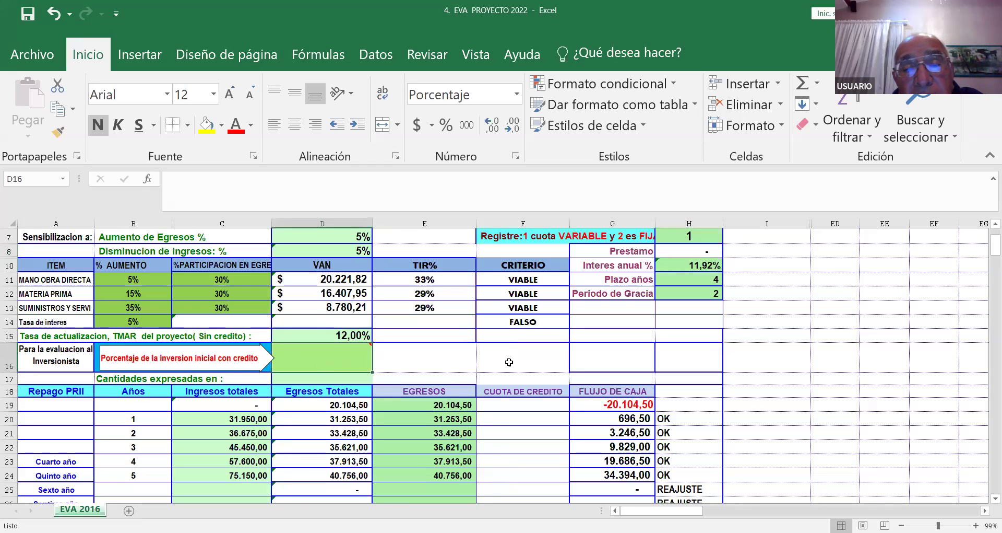
scroll(523, 360, up, 2)
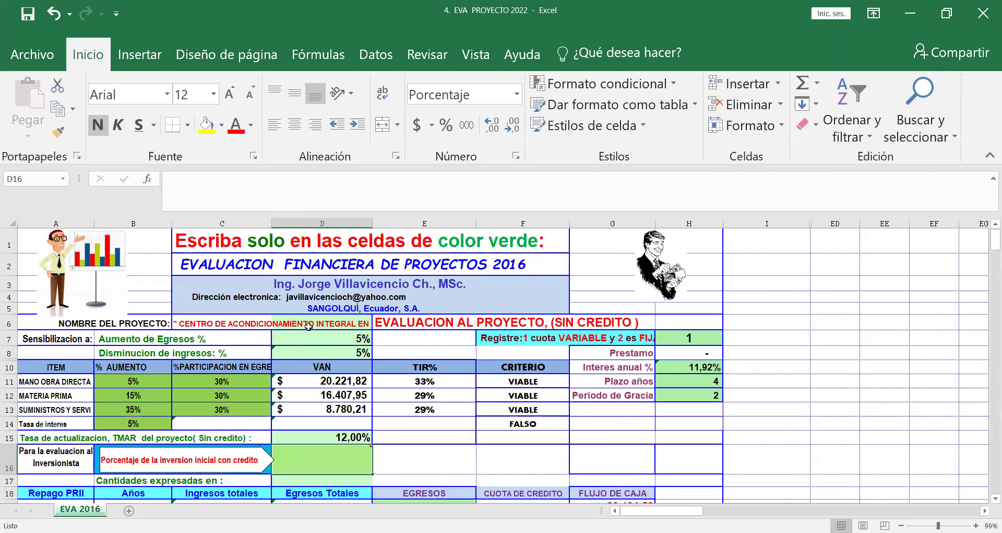
mouse_move(316, 461)
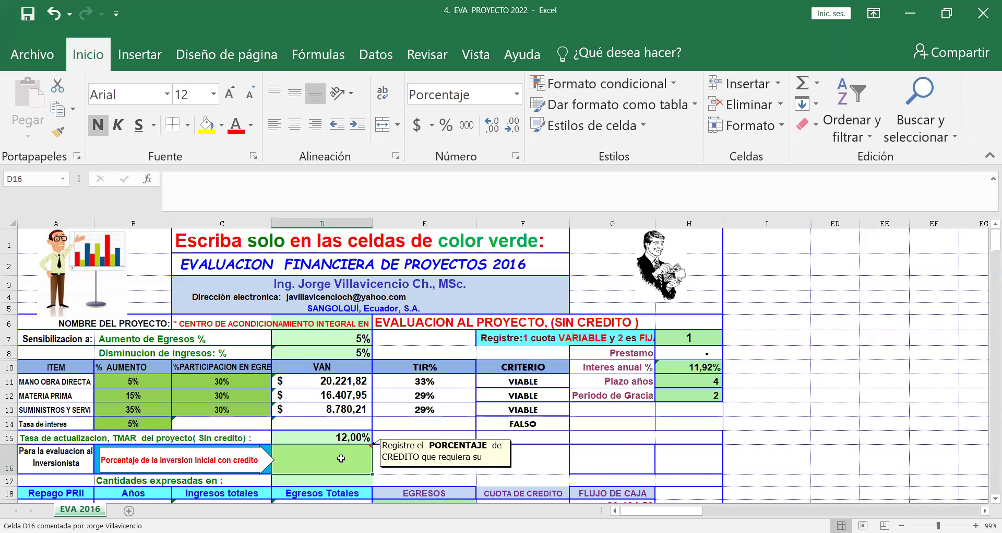
text(50)
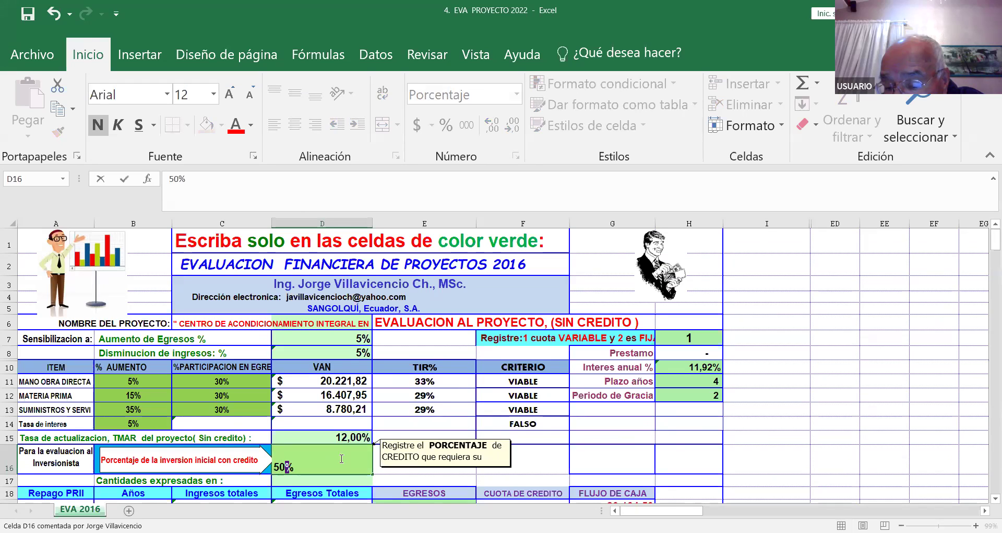
key(Return)
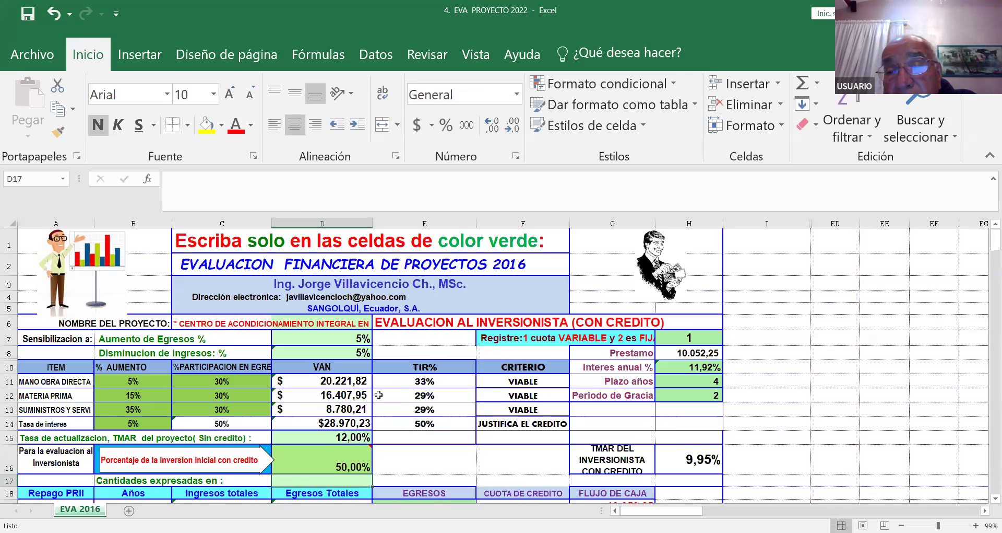
scroll(378, 395, down, 2)
scroll(379, 395, down, 5)
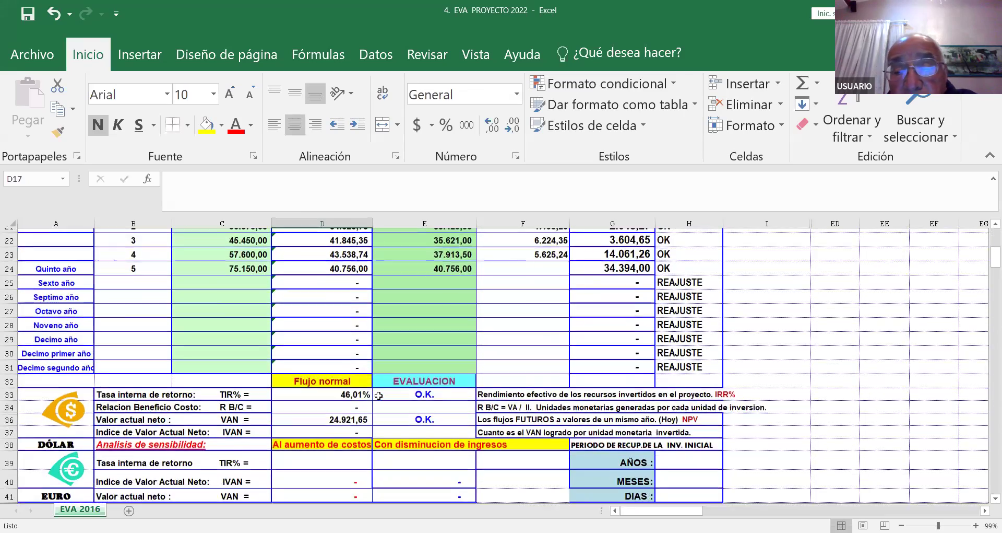
scroll(379, 396, down, 1)
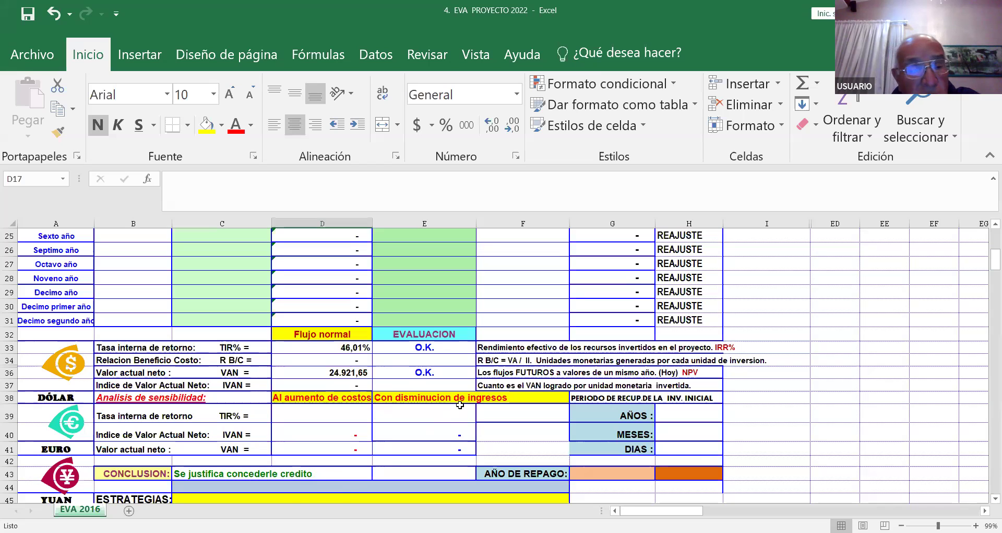
scroll(558, 318, up, 2)
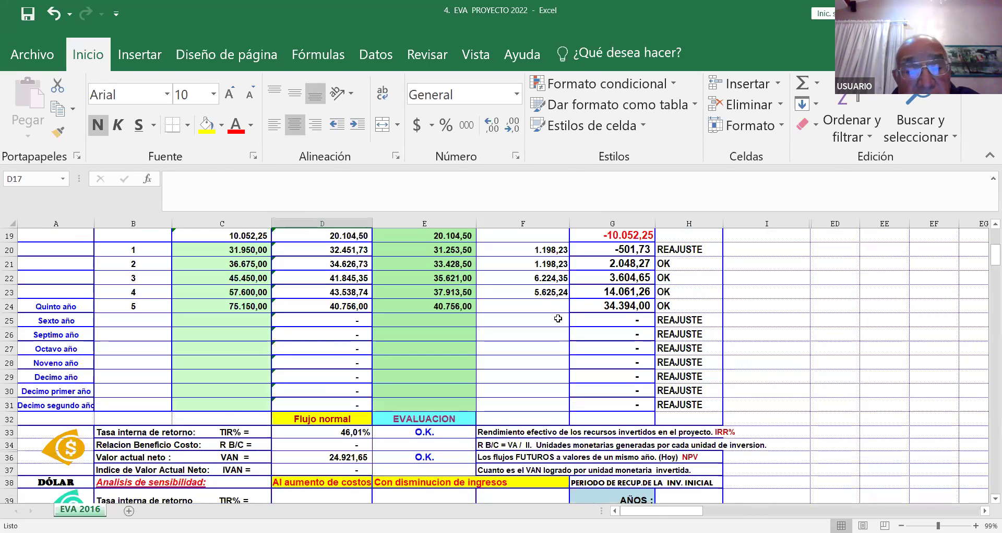
Clear the sensitivity percentages for the increase in expenses and decrease in income in D7:D8.
scroll(558, 318, up, 3)
scroll(558, 318, up, 4)
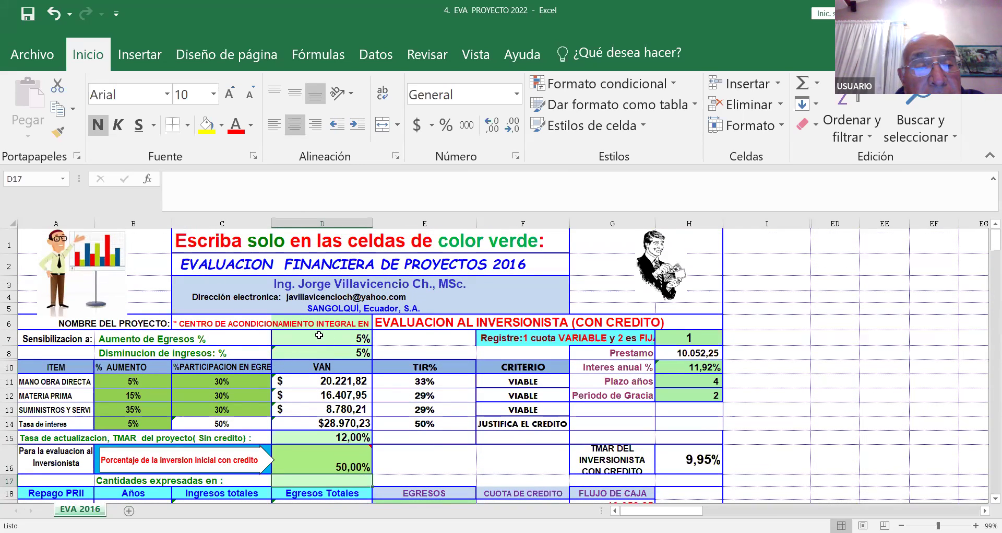
drag(318, 337, 315, 346)
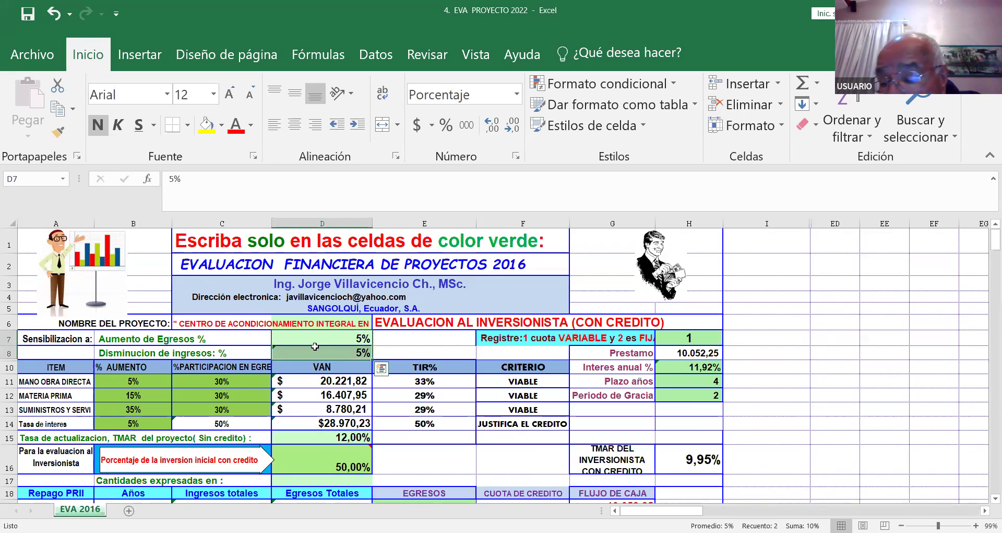
key(Delete)
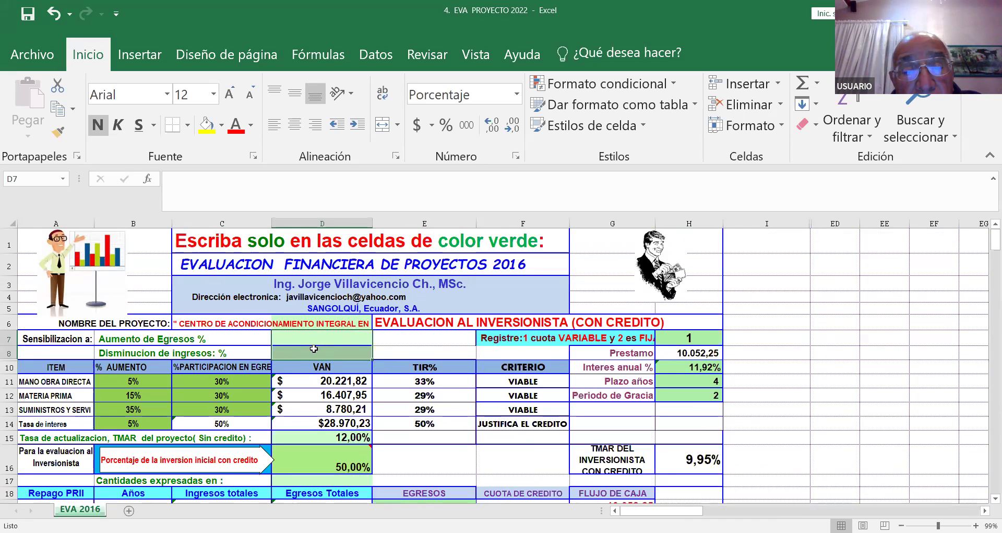
Clear the credit percentage of the initial investment in D16.
mouse_move(286, 466)
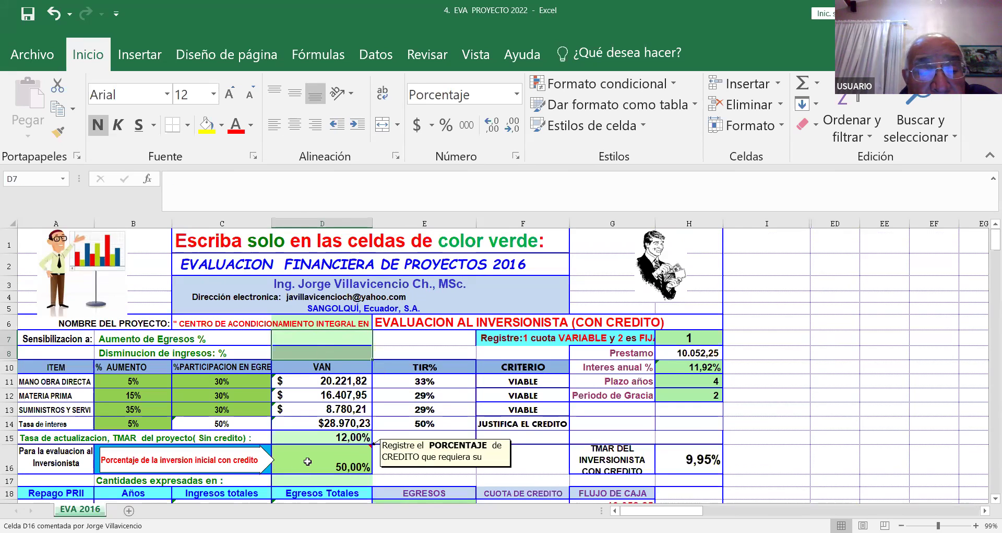
click(307, 461)
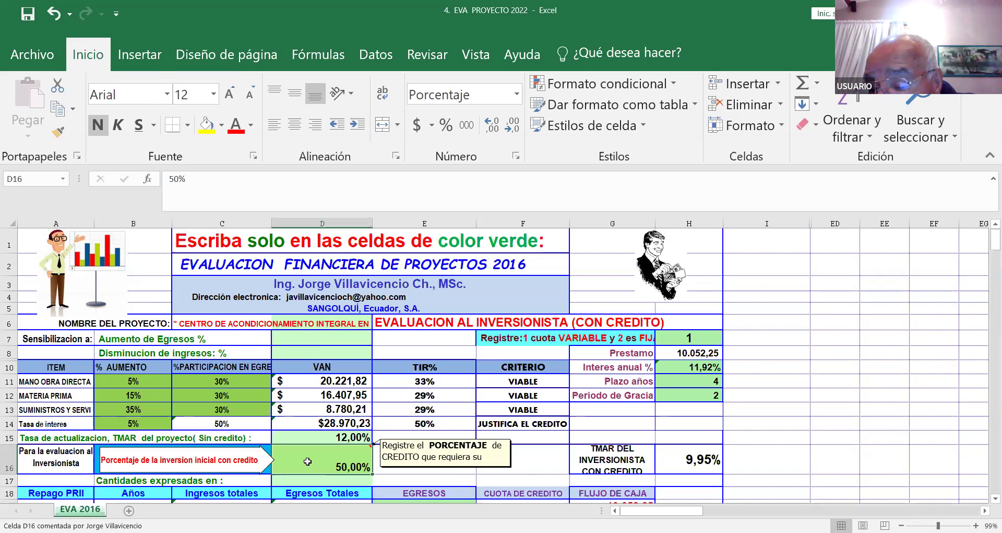
key(Home)
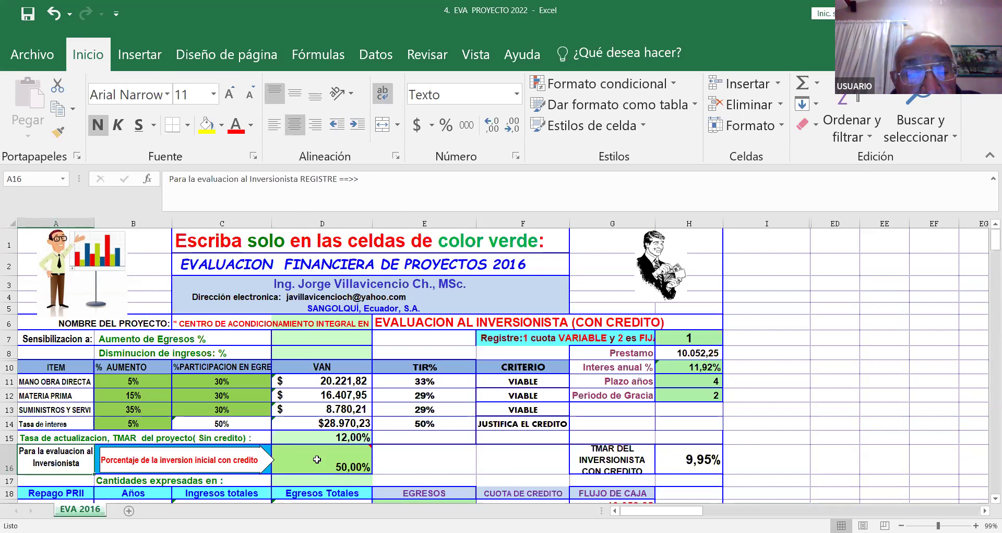
click(318, 456)
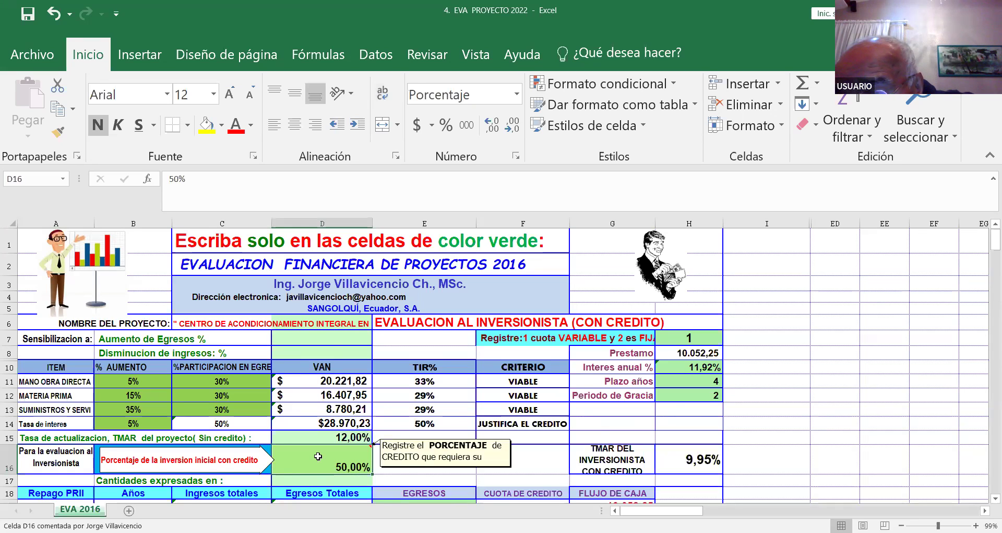
key(Delete)
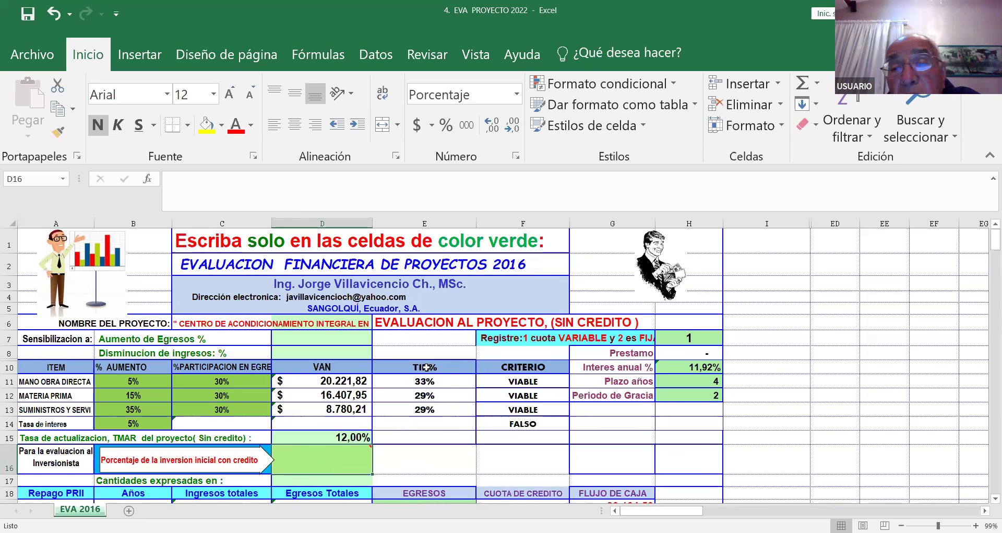
Set the loan instalment type in H7 to 2 for a fixed instalment and check the cash flow table.
click(699, 336)
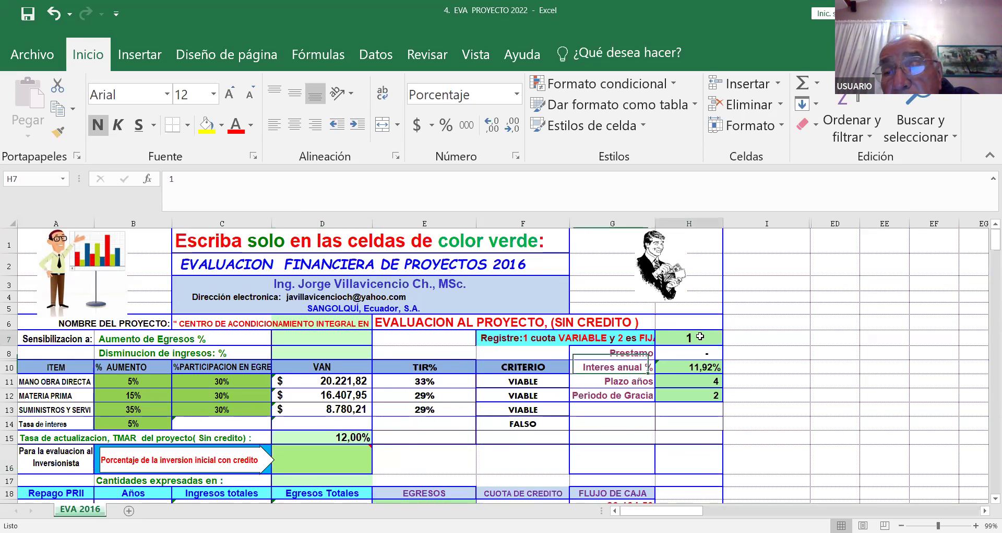
text(2)
key(Return)
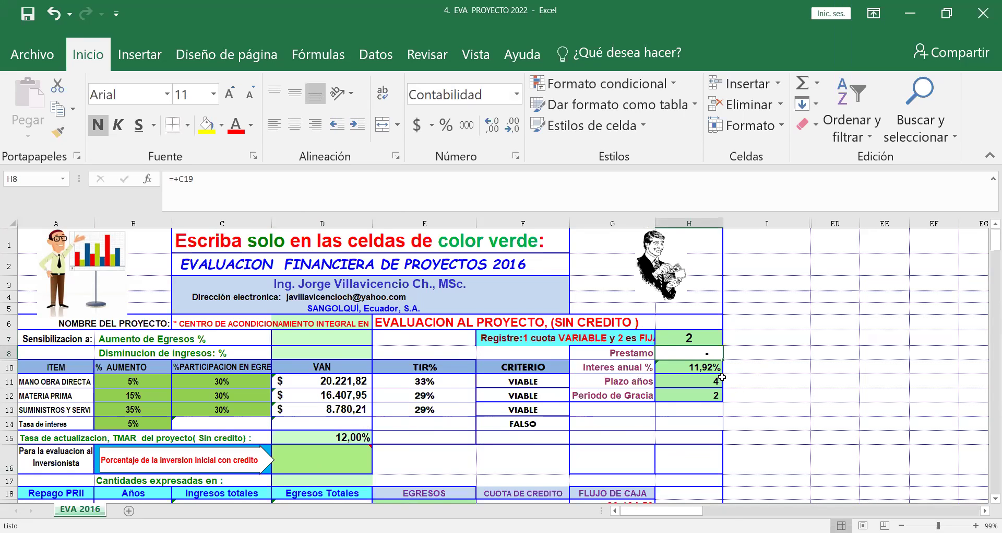
scroll(761, 362, down, 2)
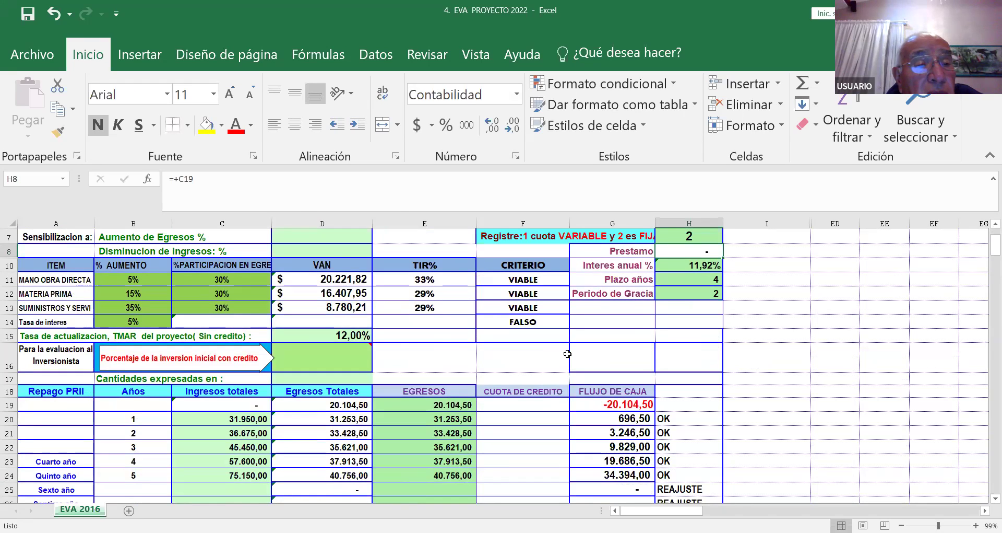
scroll(567, 353, down, 1)
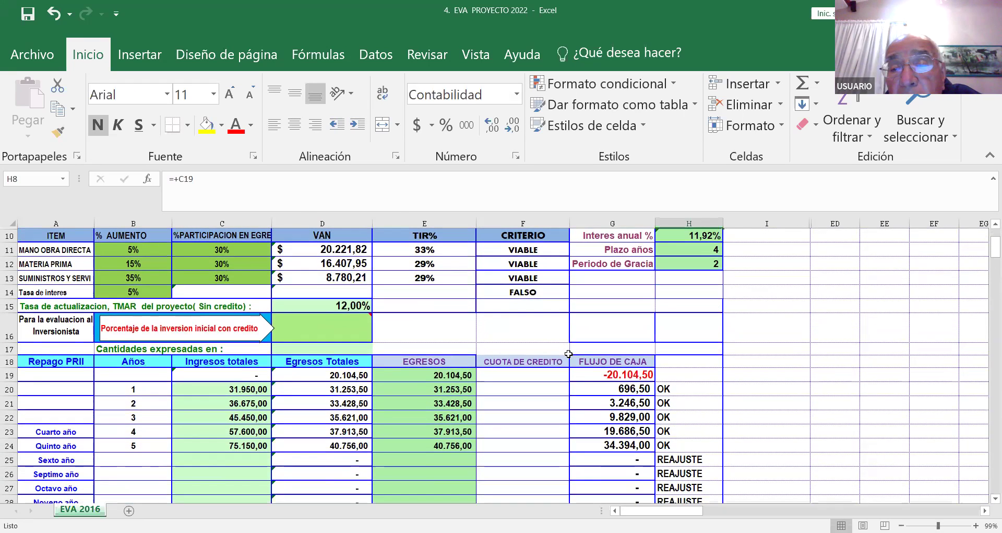
Set the percentage of the initial investment financed with credit in D16 to 50% and review the credit instalments and cash flow.
scroll(784, 266, up, 2)
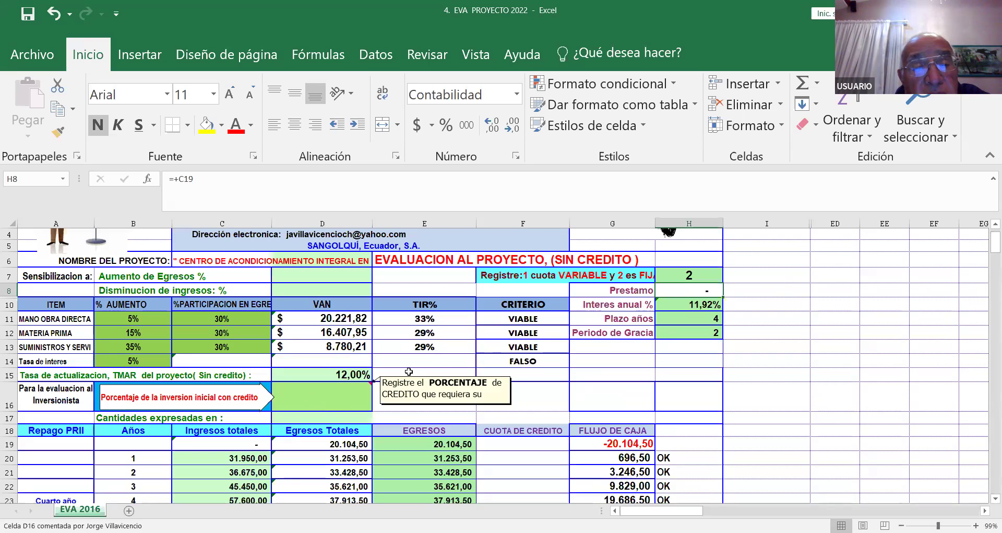
scroll(431, 354, up, 1)
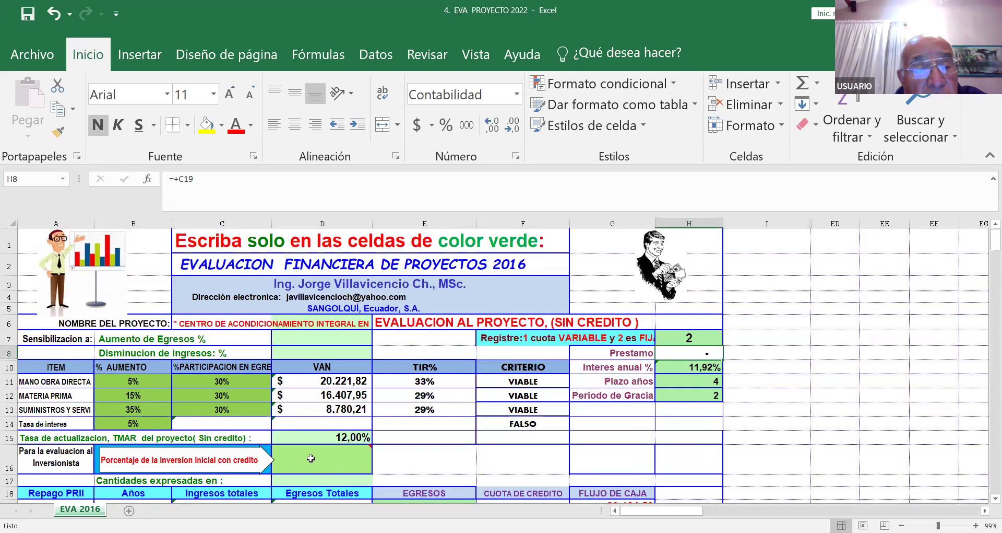
mouse_move(310, 458)
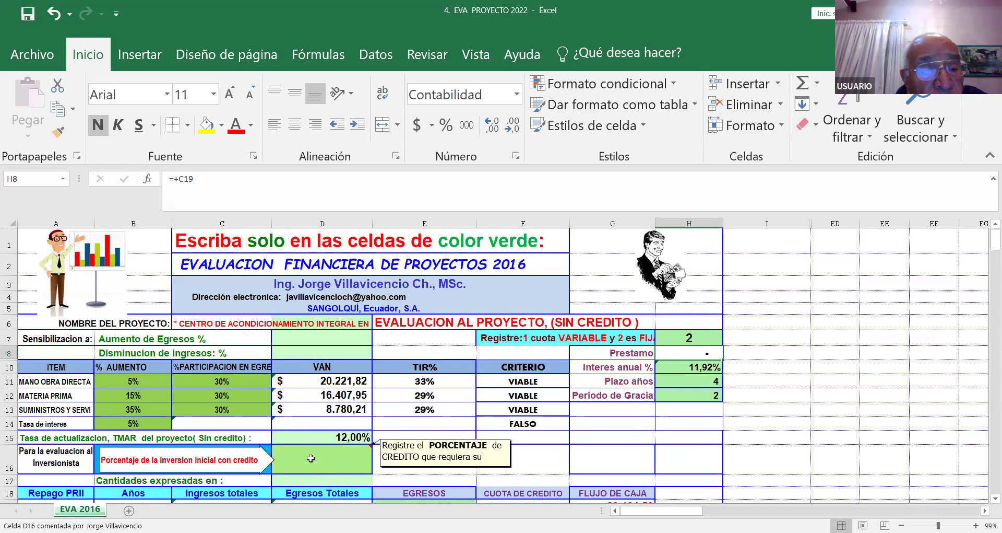
click(311, 458)
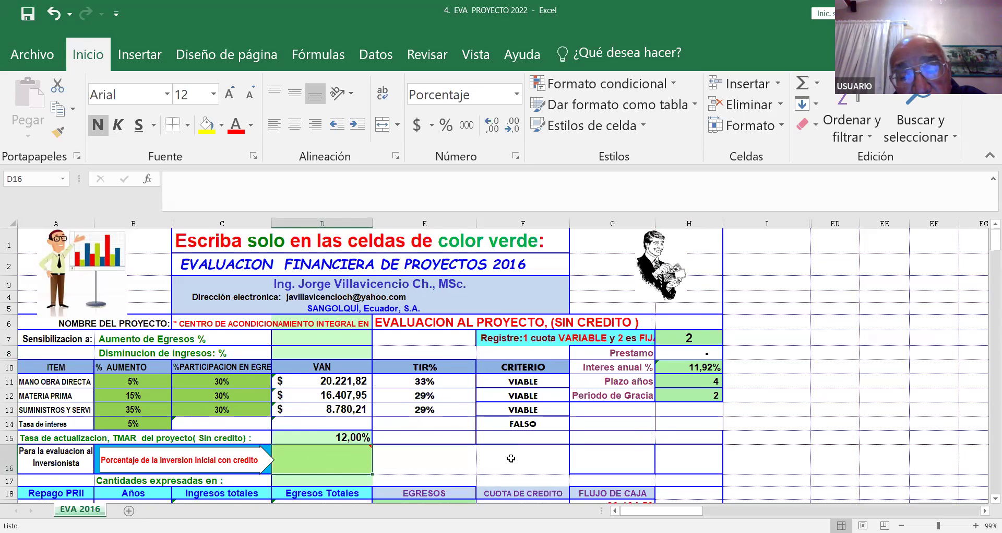
text(50)
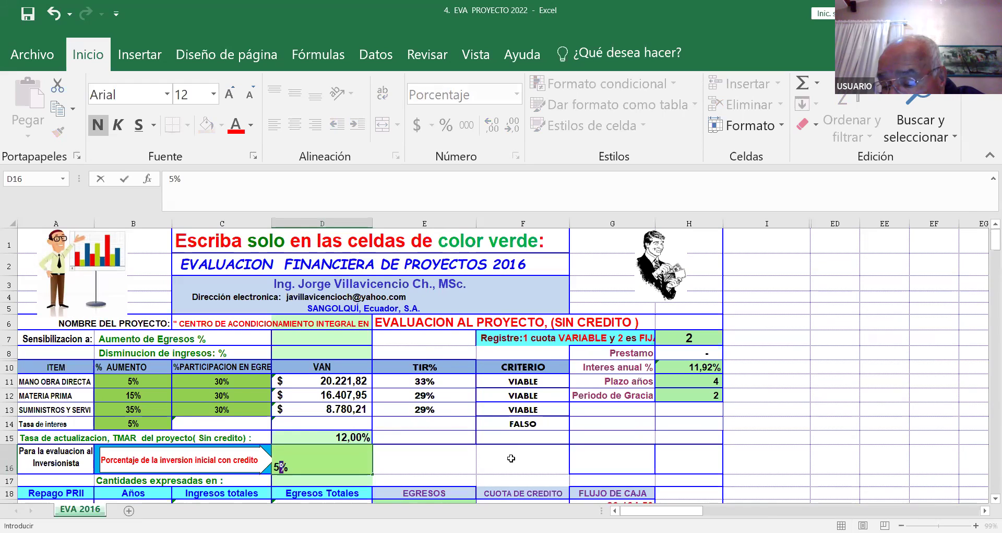
key(Return)
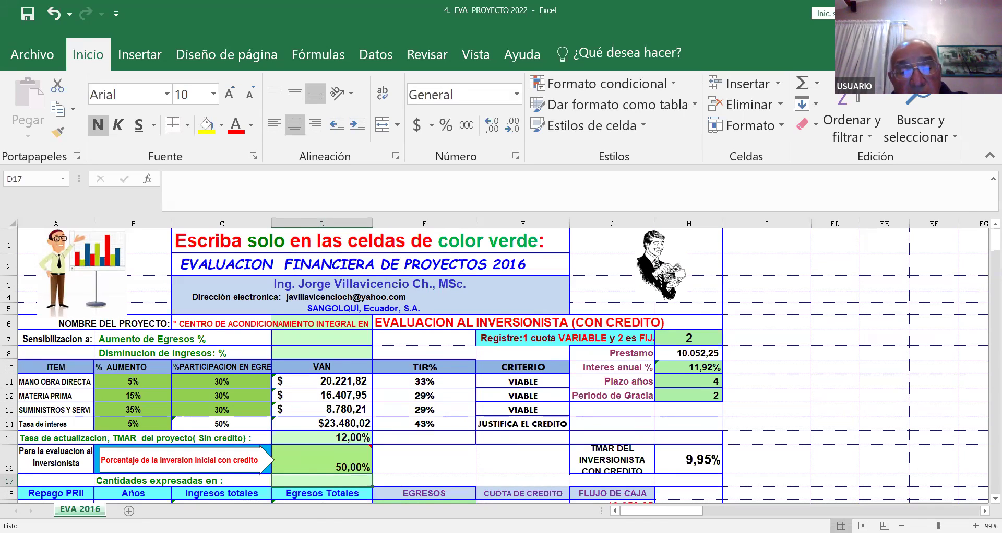
scroll(72, 486, down, 3)
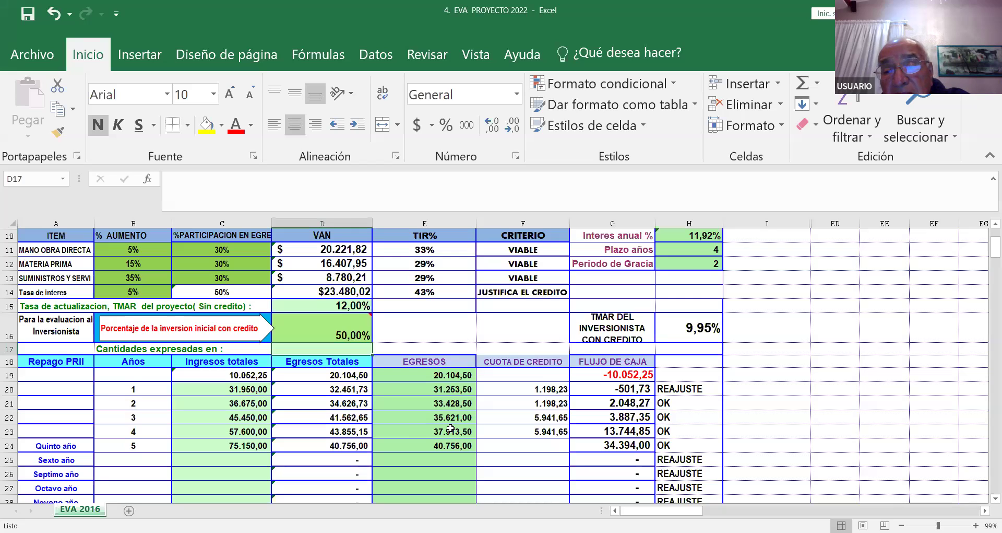
scroll(451, 428, down, 1)
scroll(451, 428, down, 2)
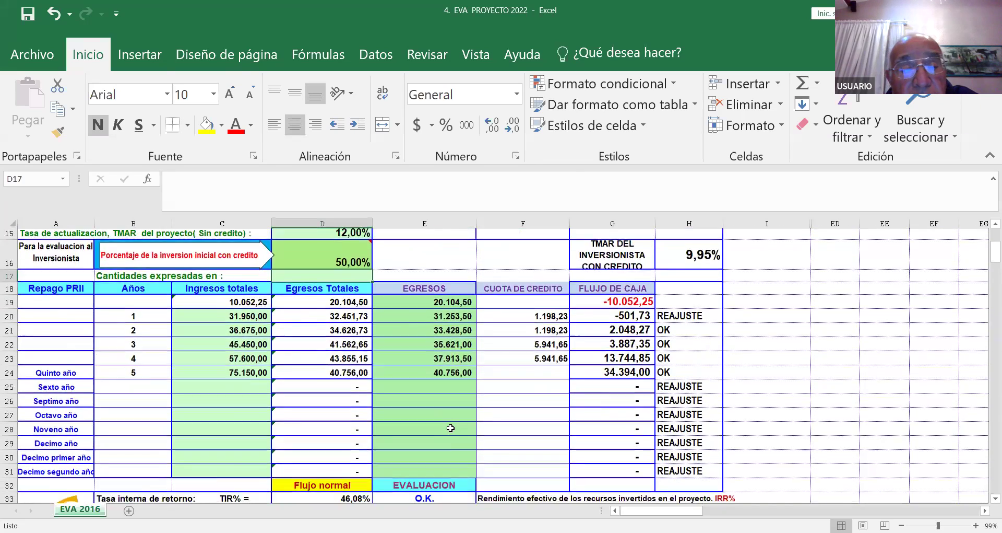
Set the loan's grace period in H12 to 1 and its term in H11 to 5 years, and review the yearly cash flow.
scroll(451, 428, up, 2)
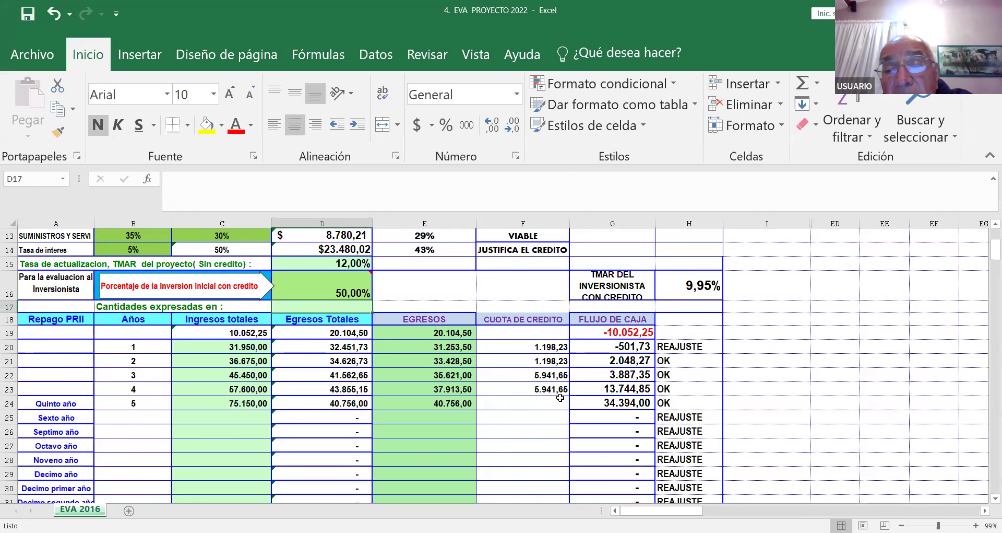
scroll(774, 293, up, 2)
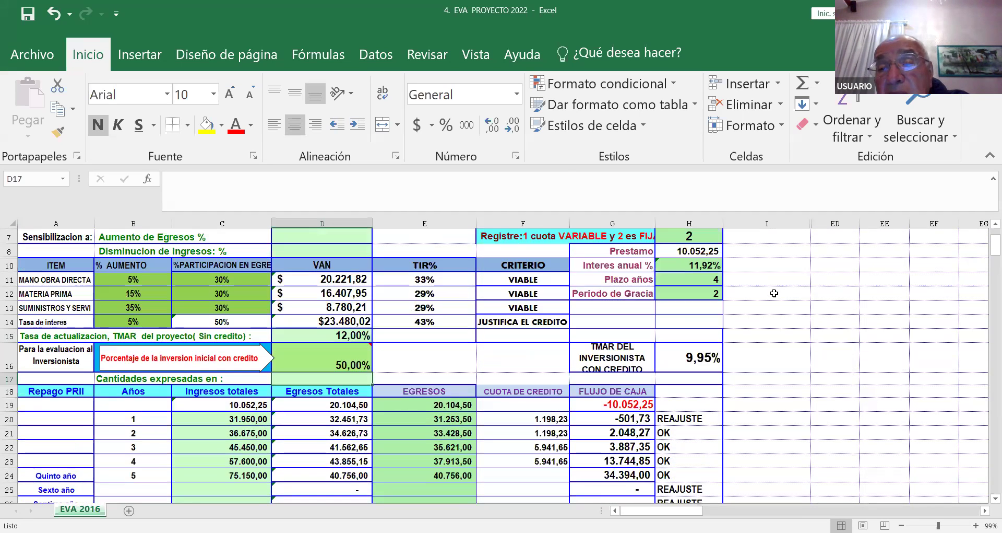
click(714, 293)
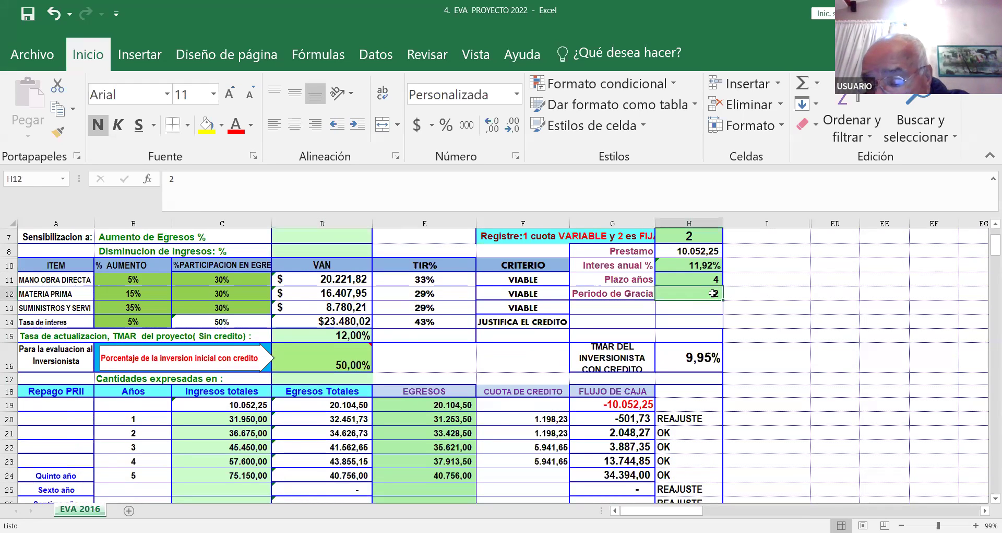
text(1)
key(Return)
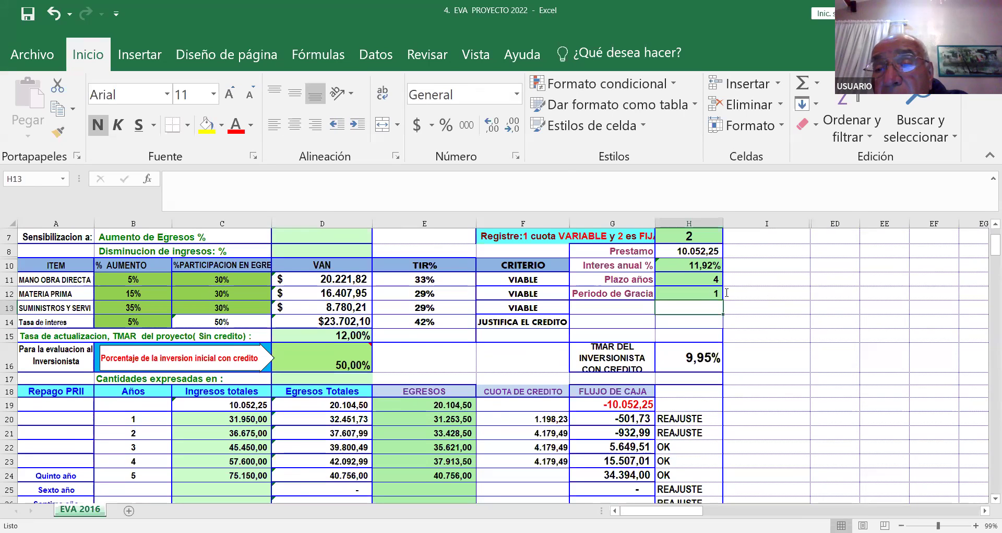
click(694, 277)
text(5)
key(Return)
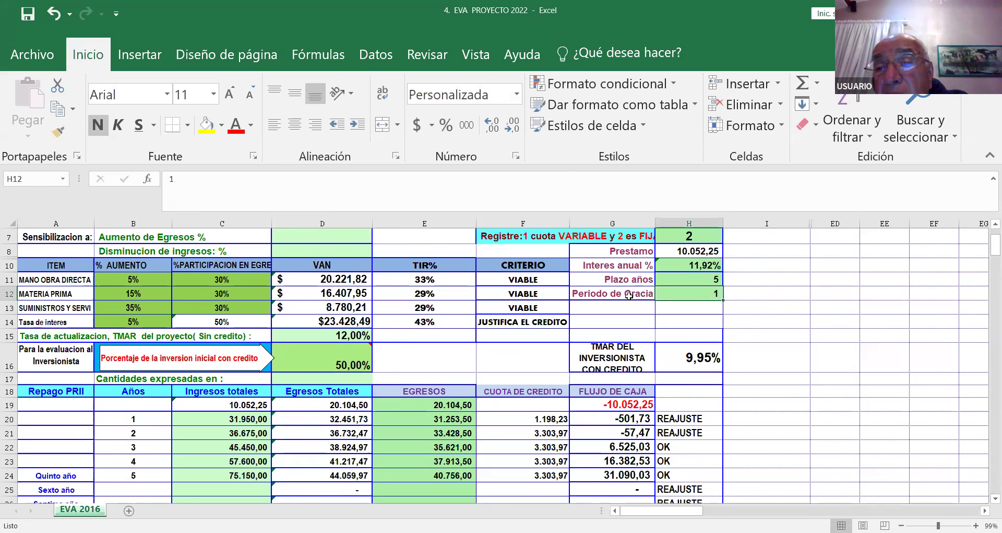
scroll(627, 296, down, 1)
scroll(621, 301, down, 2)
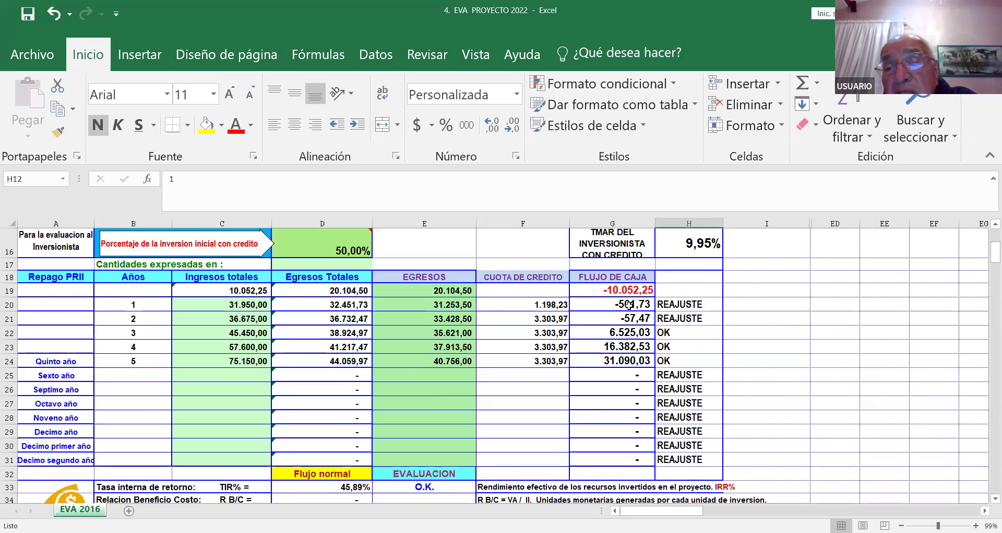
Set the loan's annual interest rate in H10 to 10% and check the resulting cash flow.
scroll(741, 305, up, 2)
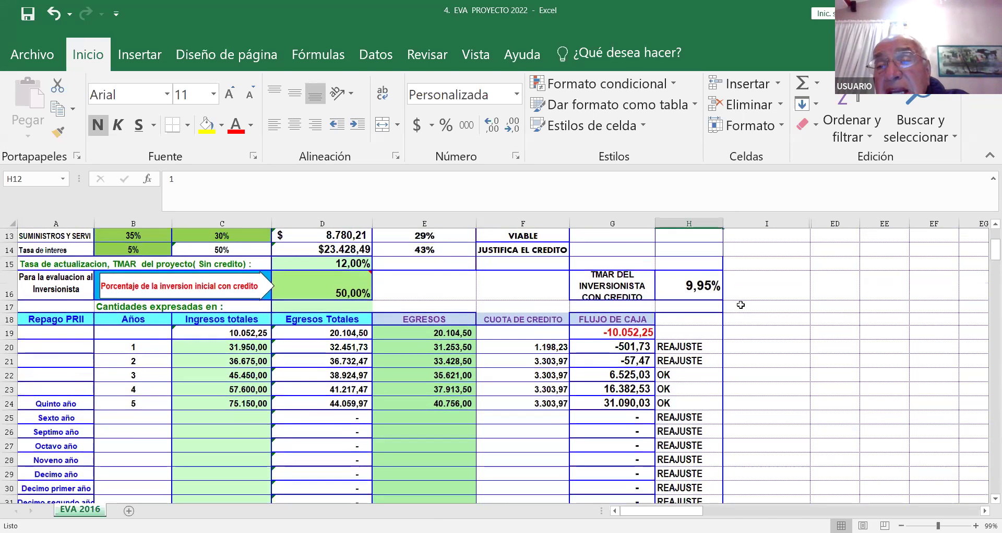
scroll(741, 304, up, 1)
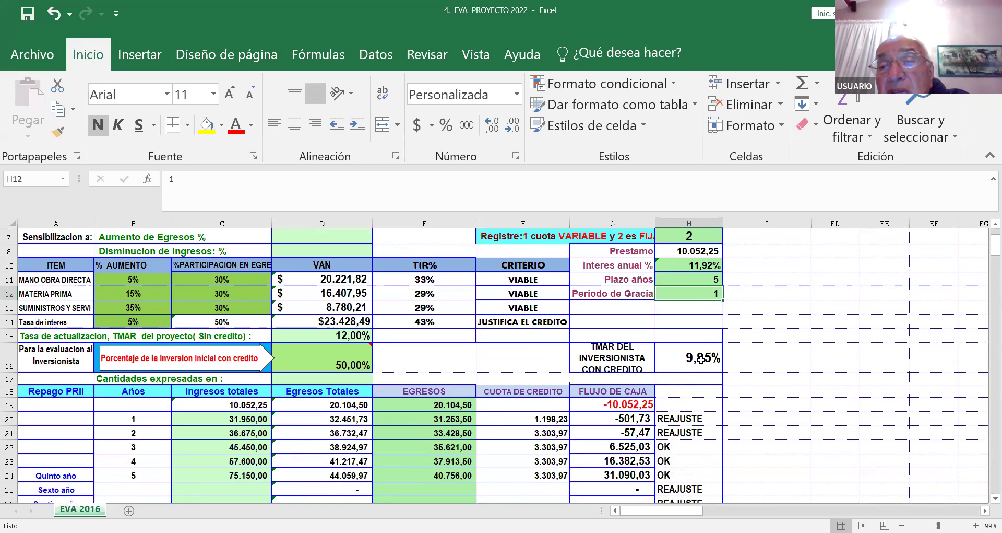
click(706, 264)
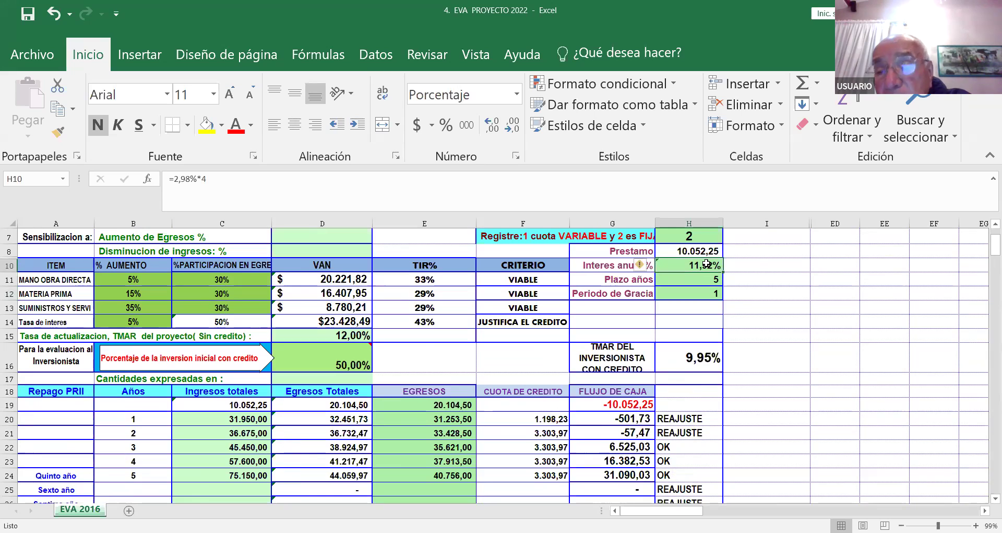
text(10%)
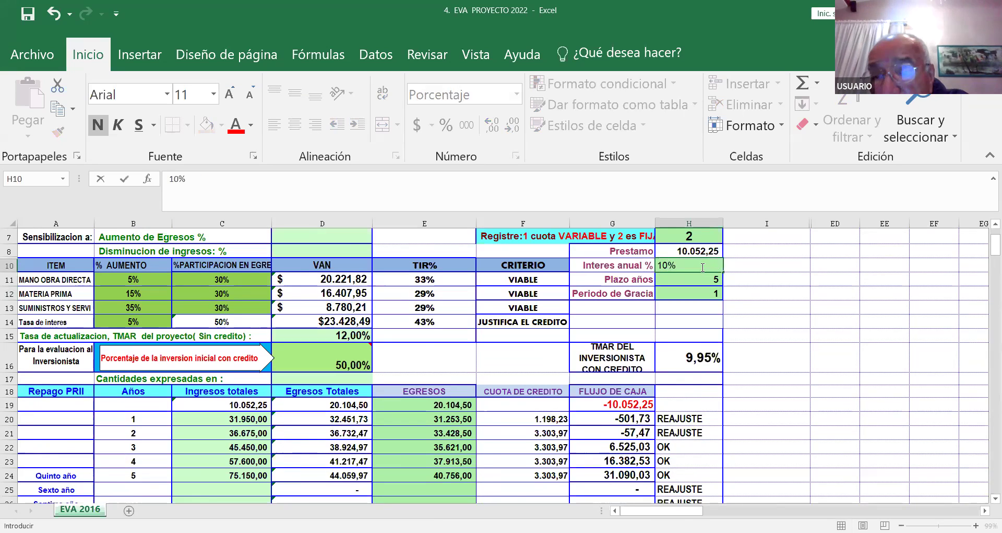
key(Return)
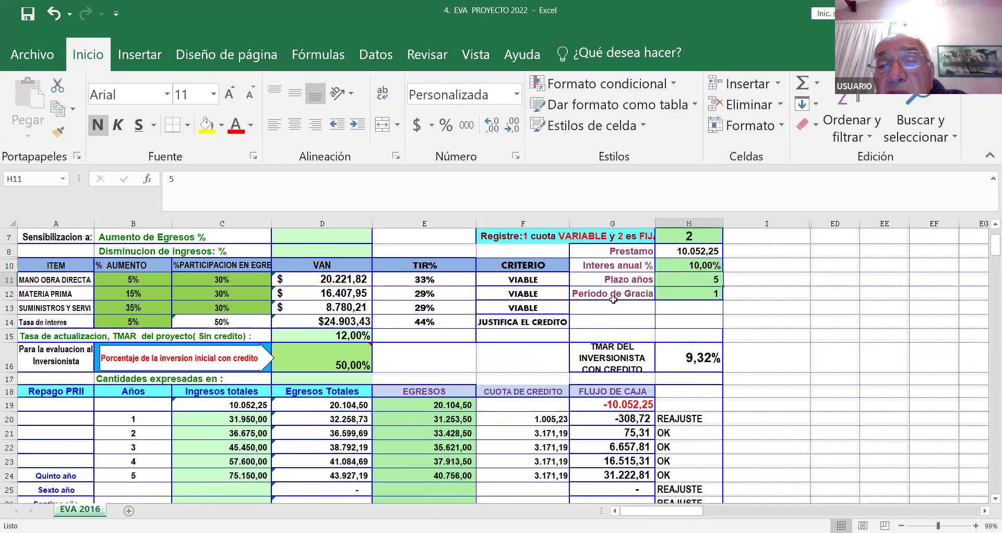
scroll(613, 298, down, 2)
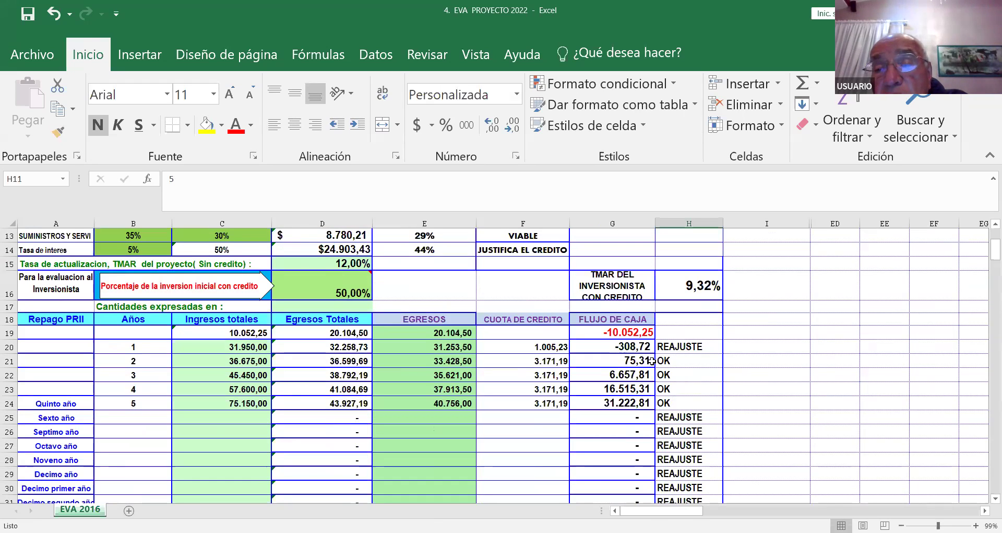
Set the credit percentage of the initial investment in D16 to 80%.
click(346, 292)
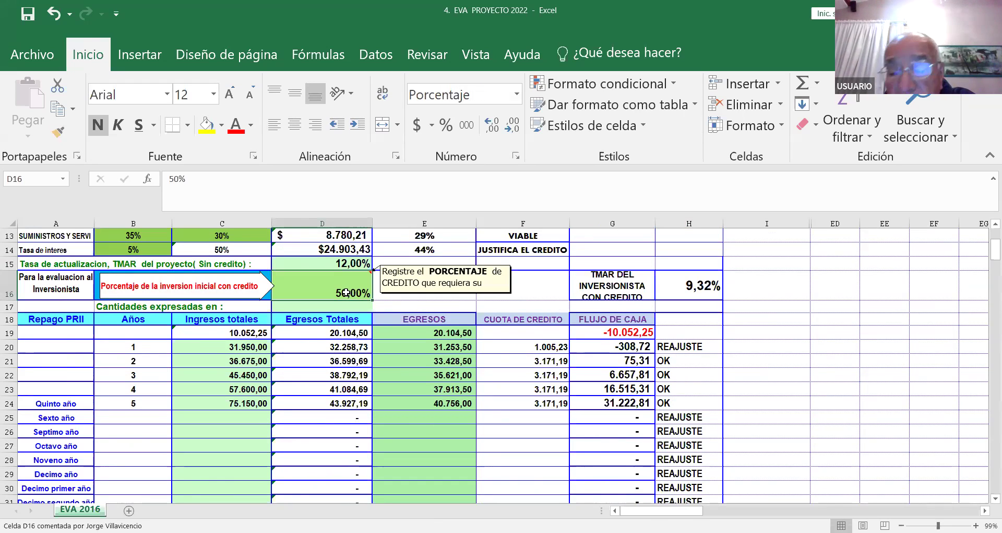
text(80)
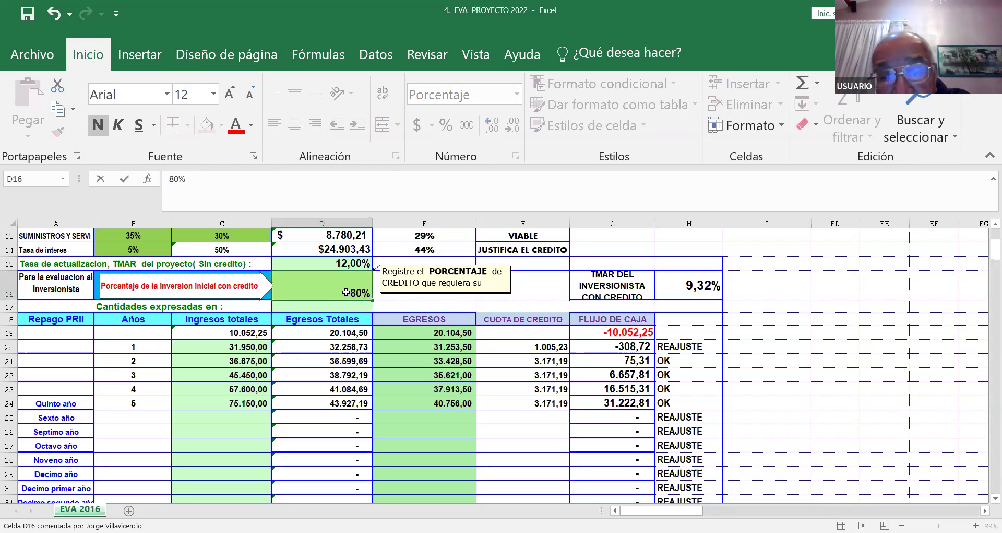
key(Return)
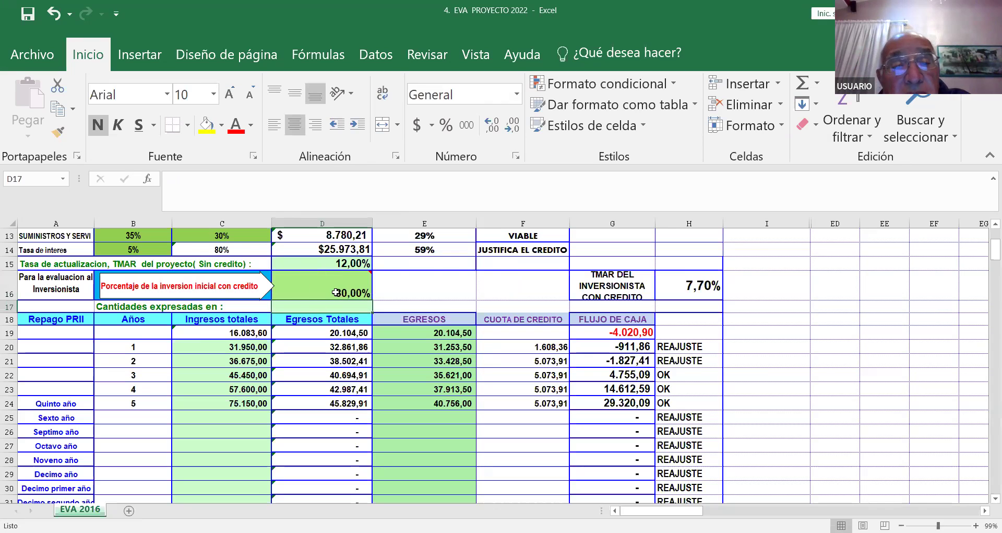
Set the credit percentage in D16 to 10% and review the loan data, cash flow and evaluation indicators.
click(331, 284)
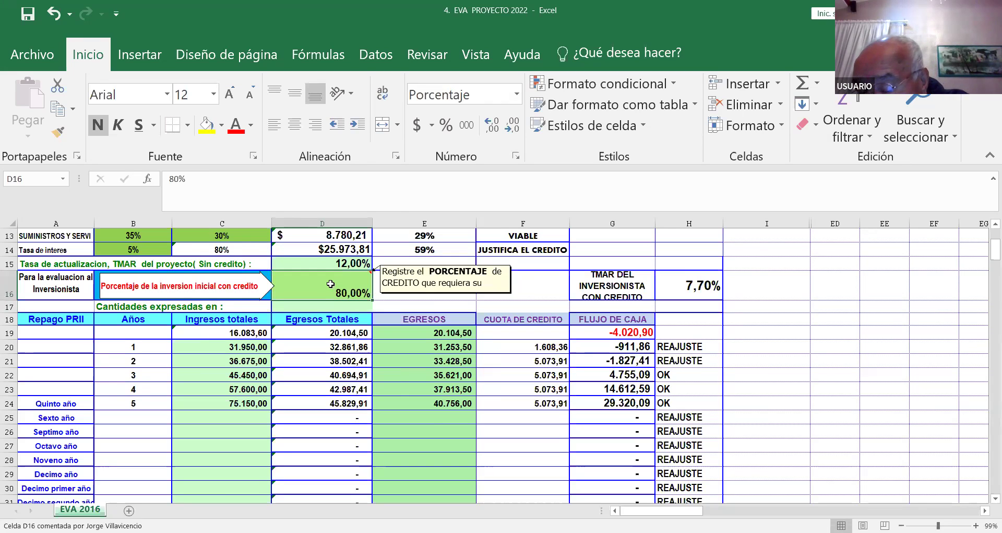
text(10)
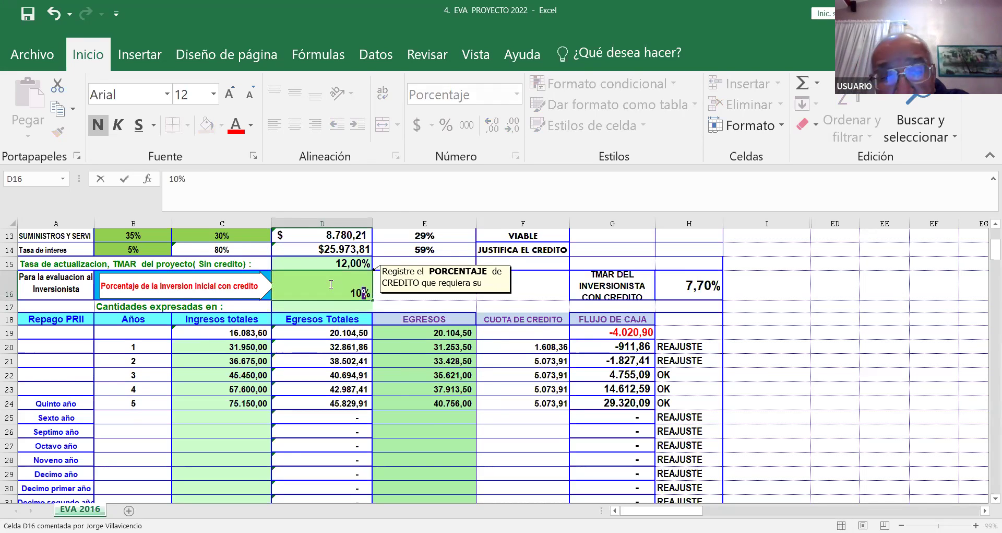
key(Return)
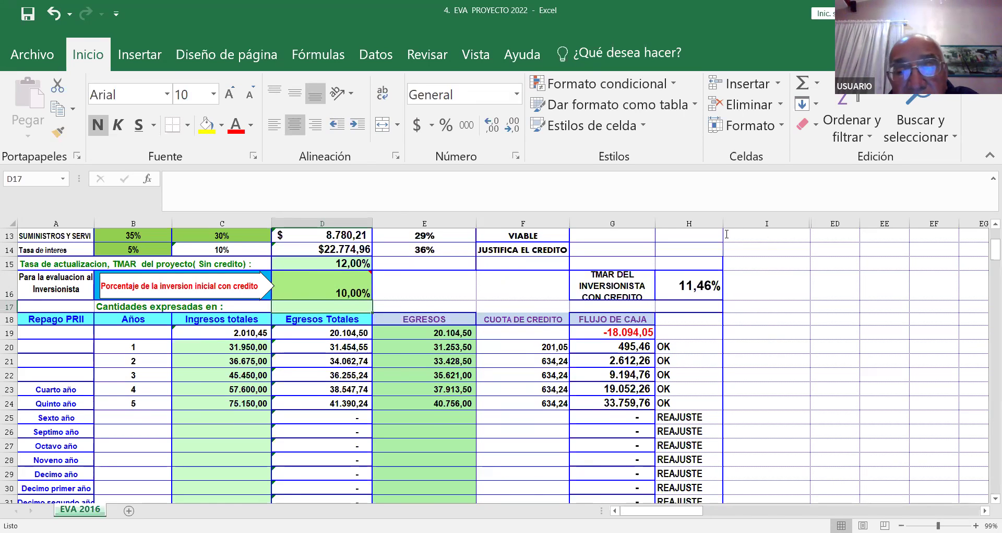
scroll(727, 234, up, 1)
scroll(726, 233, up, 1)
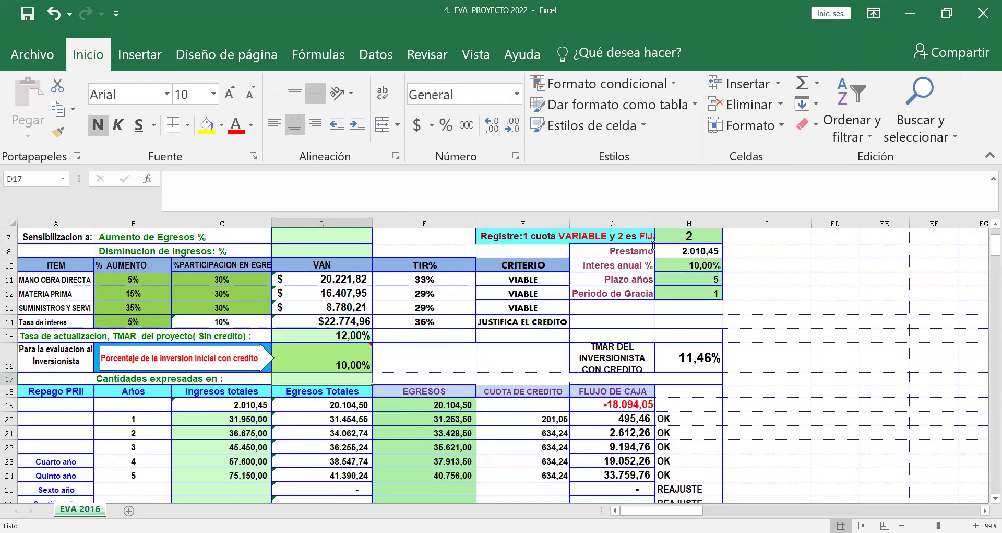
scroll(756, 275, up, 2)
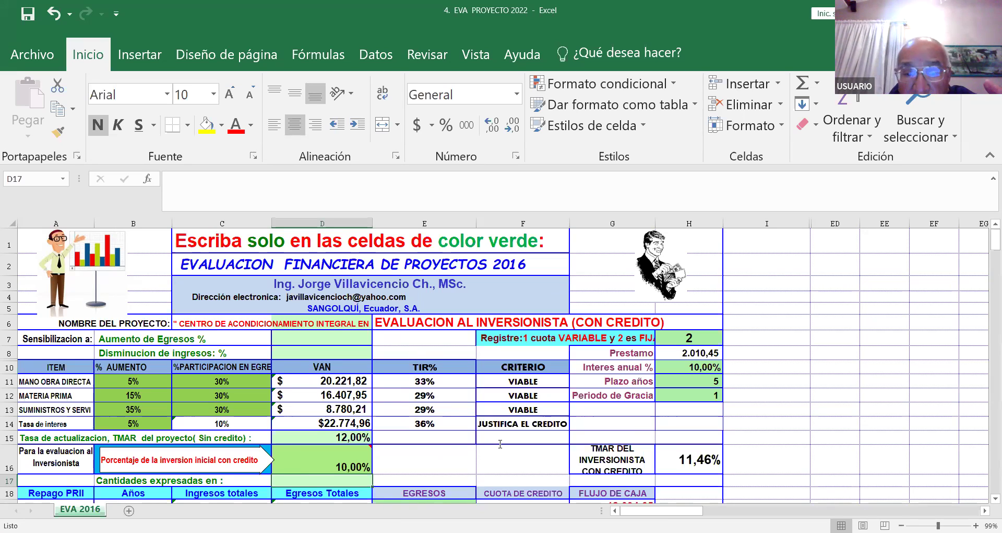
scroll(500, 444, down, 3)
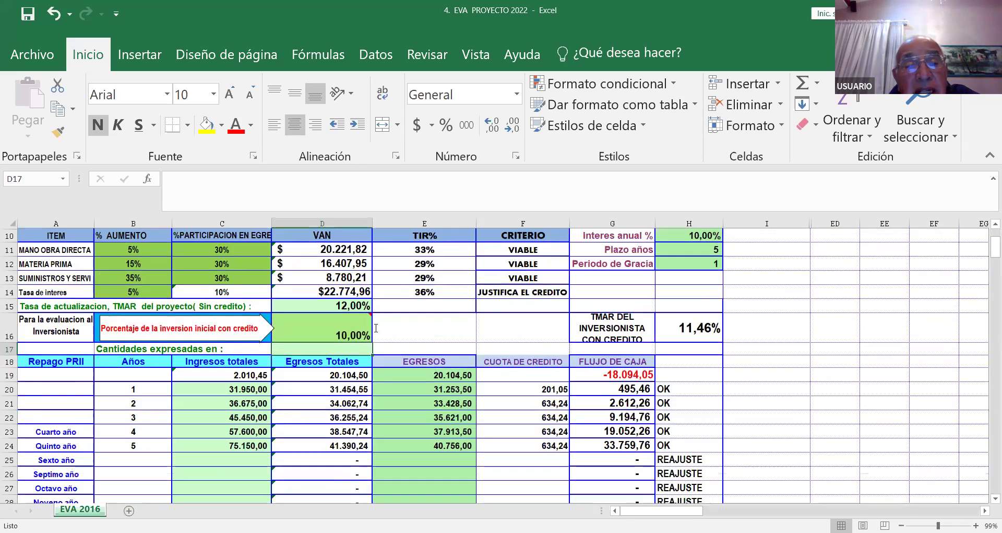
scroll(410, 343, down, 3)
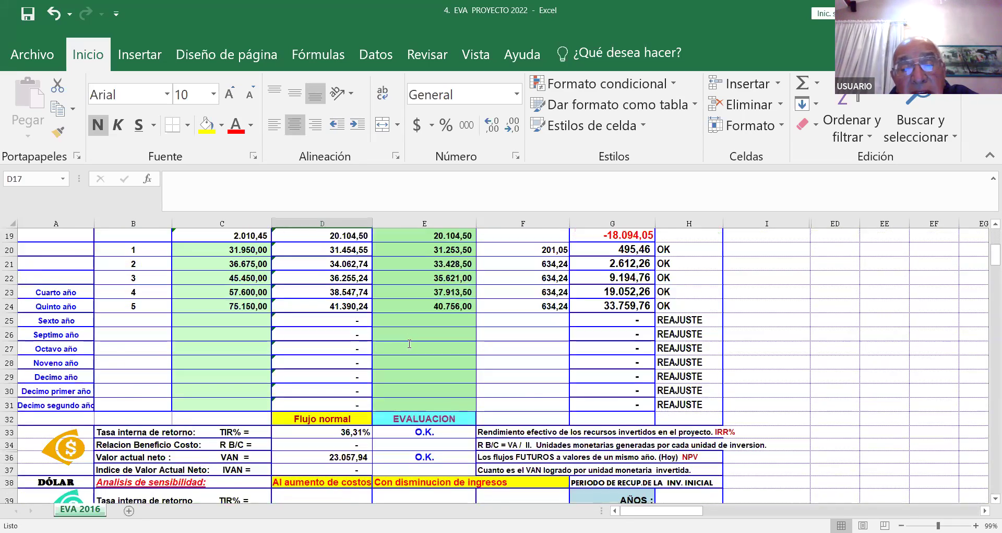
scroll(410, 343, down, 1)
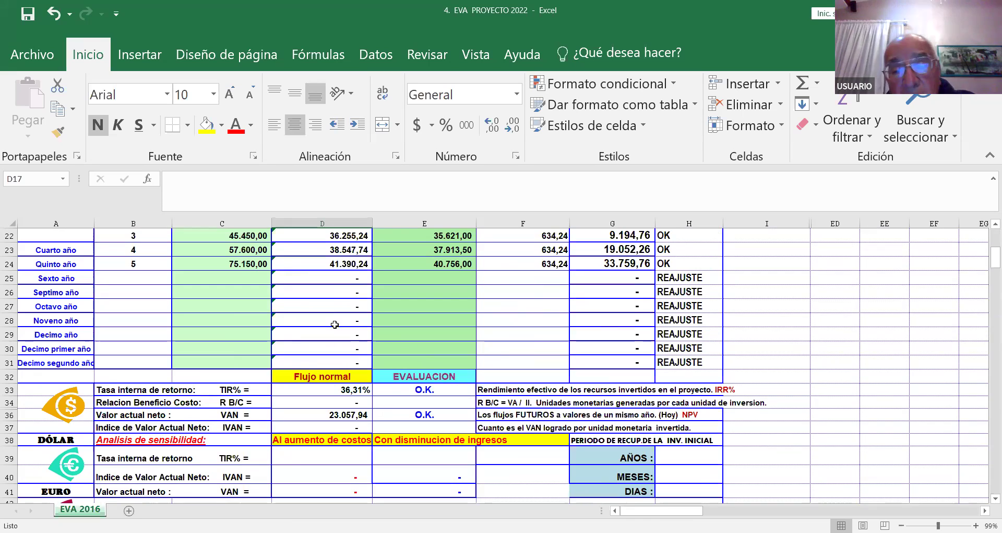
Copy the fifth year's total income in C24 and expenses in E24 down through year 12, to row 31.
scroll(335, 324, down, 1)
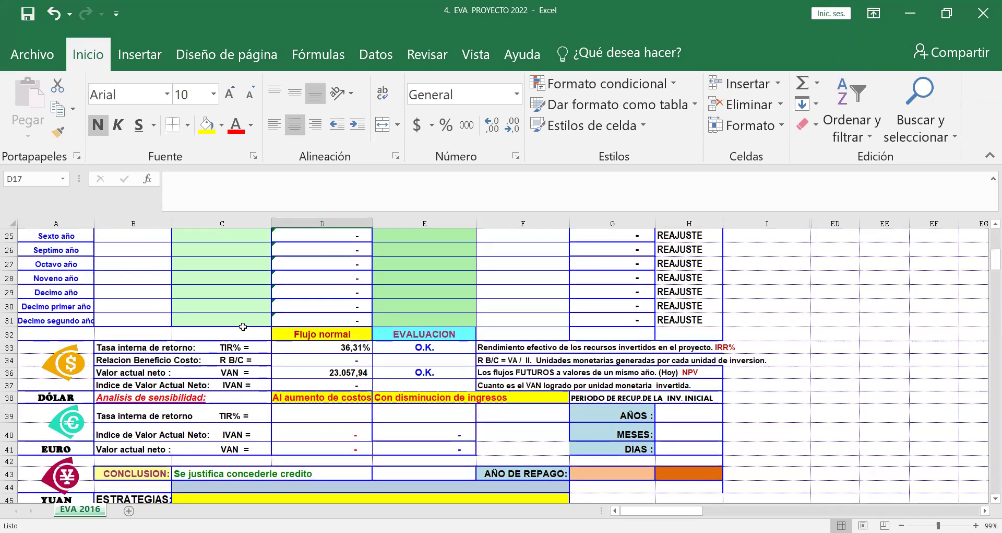
scroll(251, 324, up, 3)
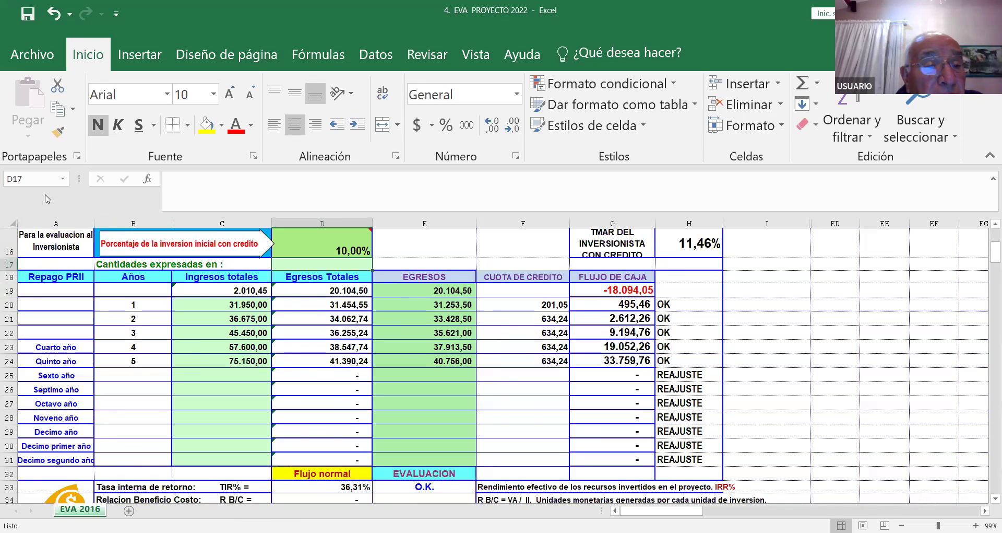
click(256, 369)
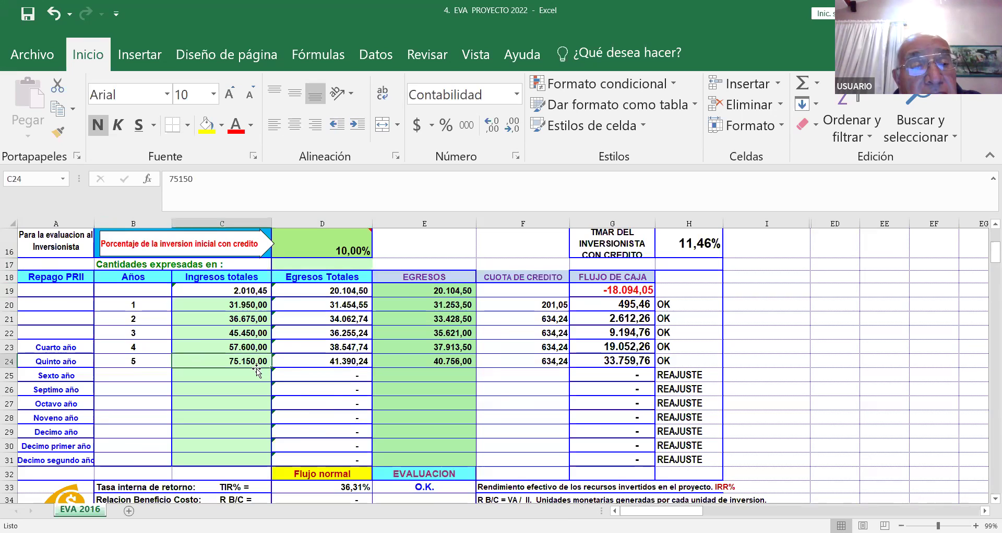
drag(272, 367, 269, 460)
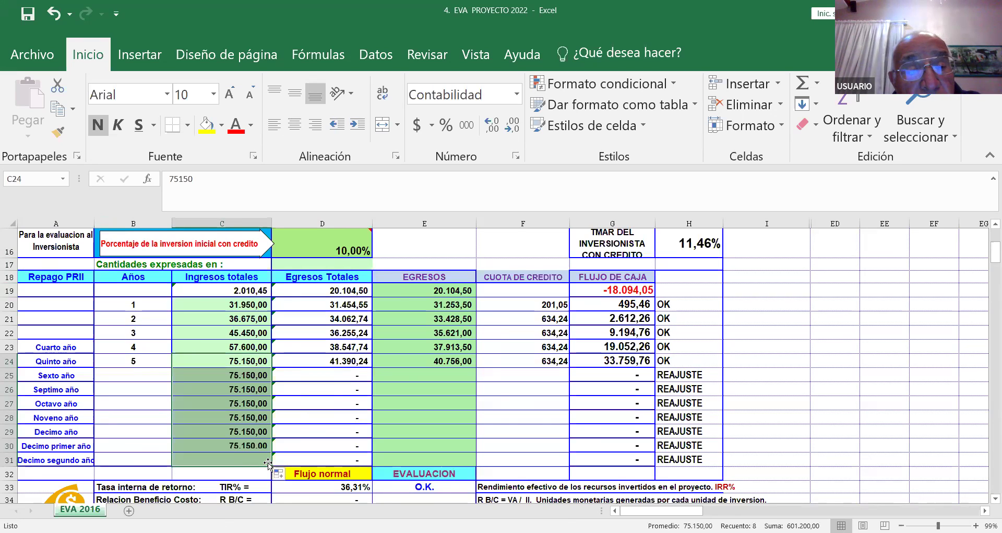
click(390, 360)
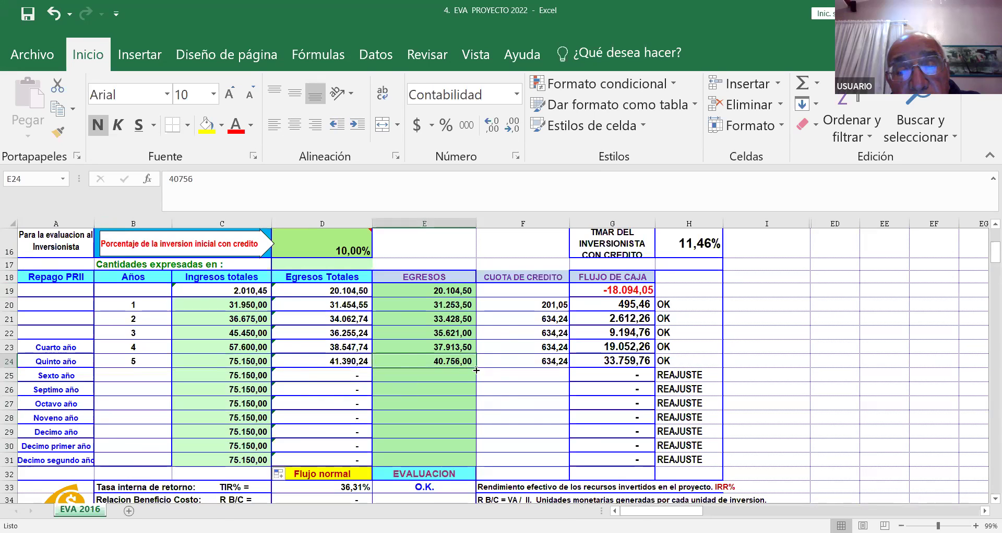
drag(475, 368, 470, 464)
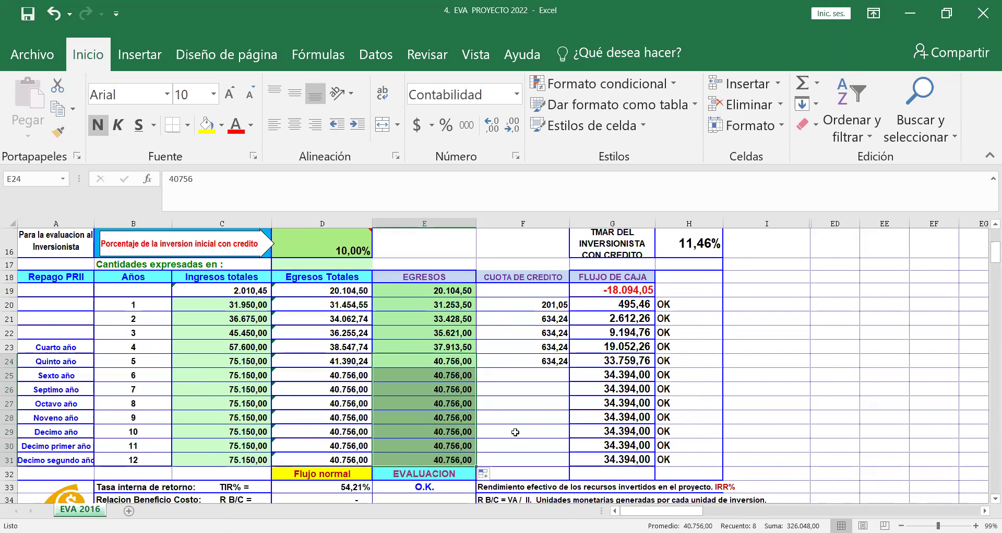
click(784, 313)
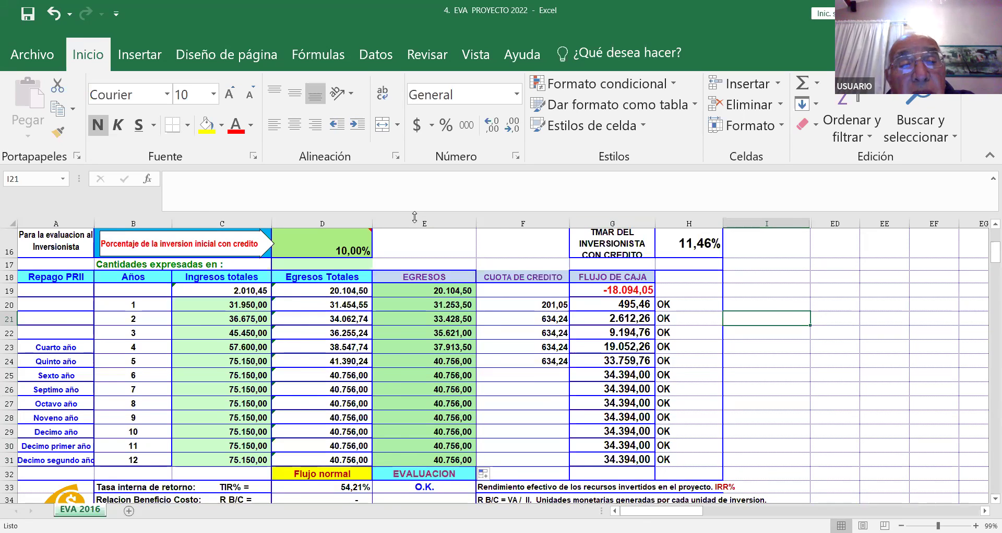
Set the credit percentage of the initial investment in D16 to 50%.
click(332, 246)
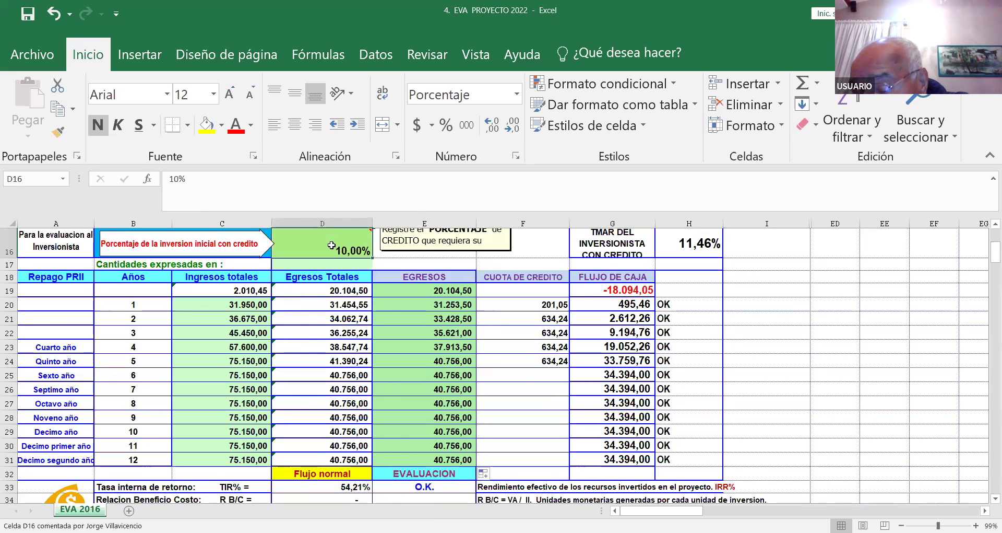
text(50)
key(Return)
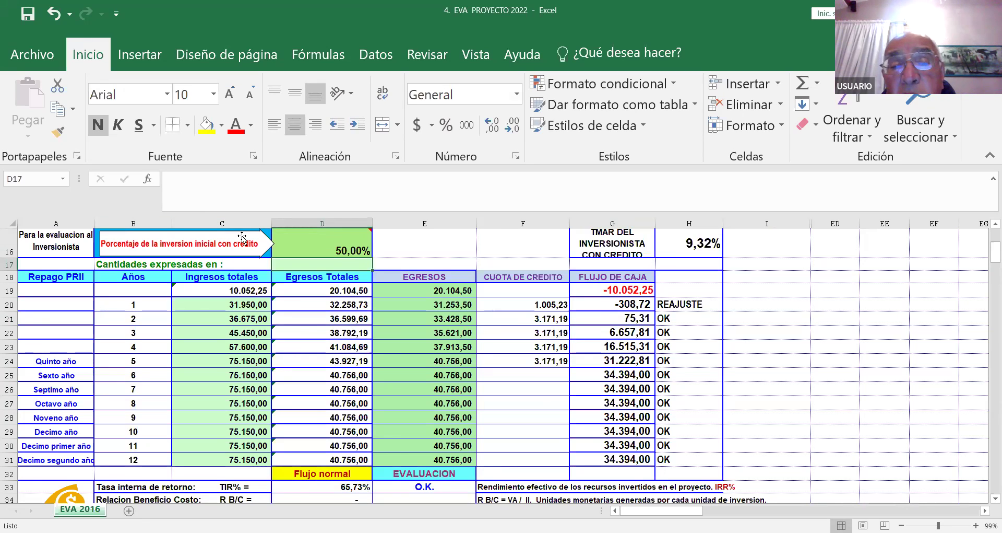
mouse_move(312, 239)
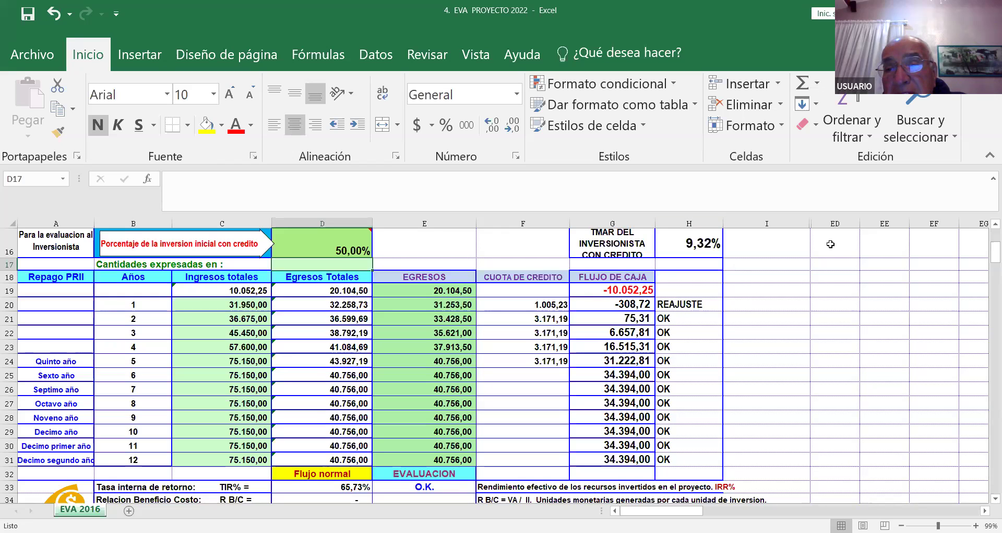
Set the sensitivity analysis to a 5% increase in expenses in D7 and a 5% decrease in income in D8.
scroll(831, 244, up, 2)
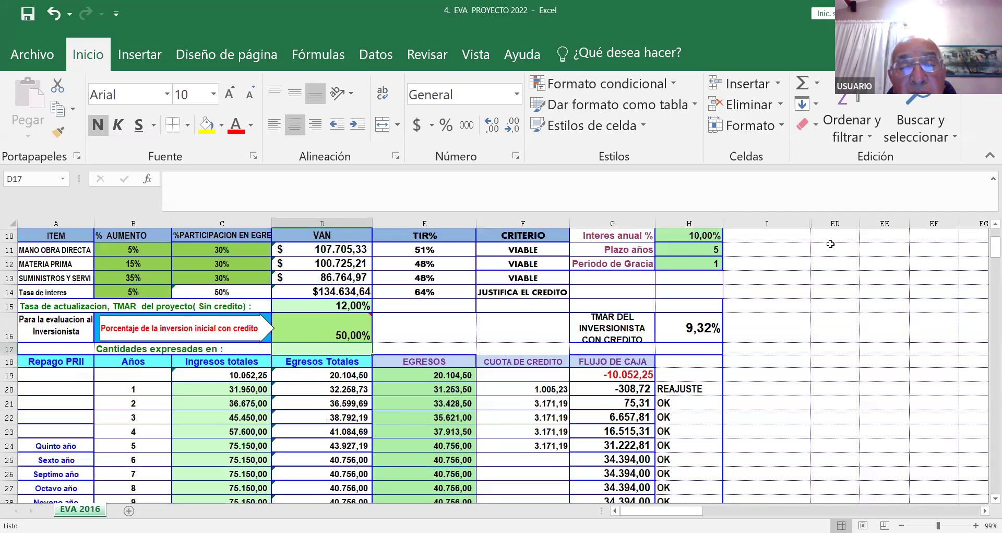
scroll(831, 244, up, 3)
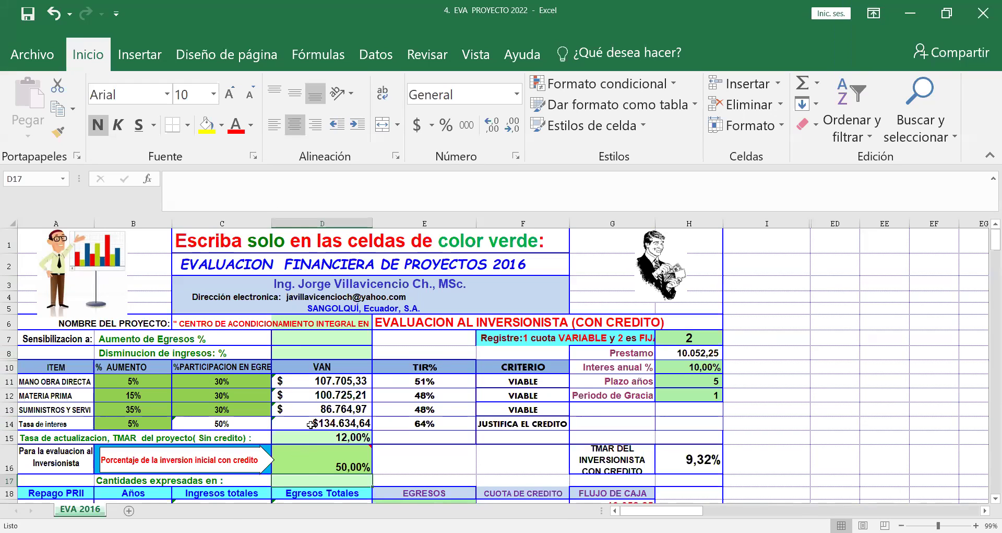
click(300, 333)
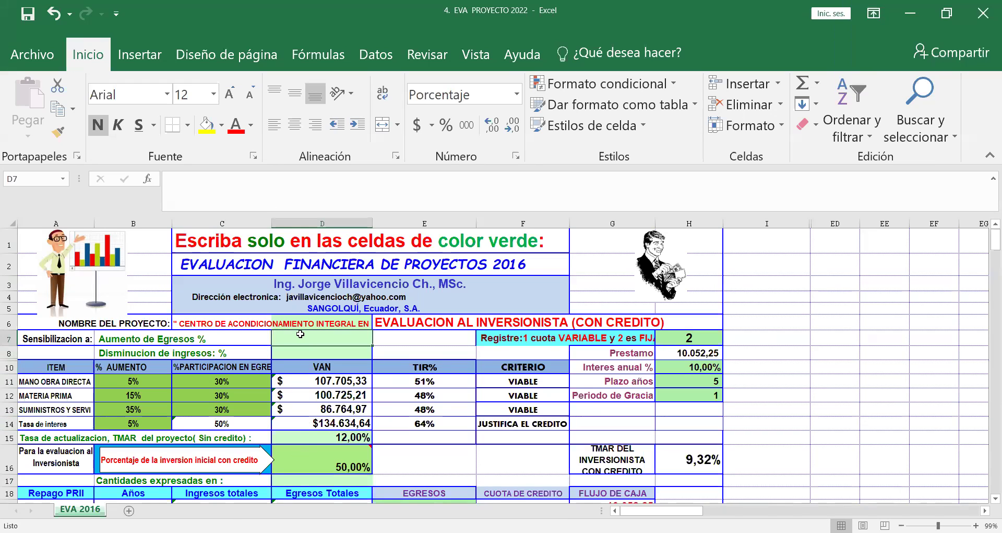
text(5)
key(Return)
text(5)
key(Return)
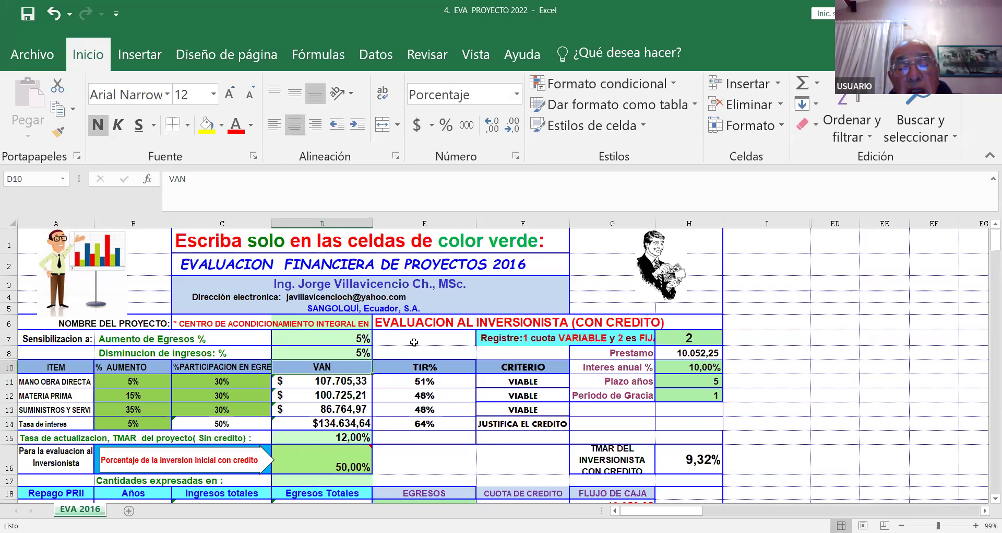
Set the loan term in H11 to 10 years.
scroll(365, 360, down, 1)
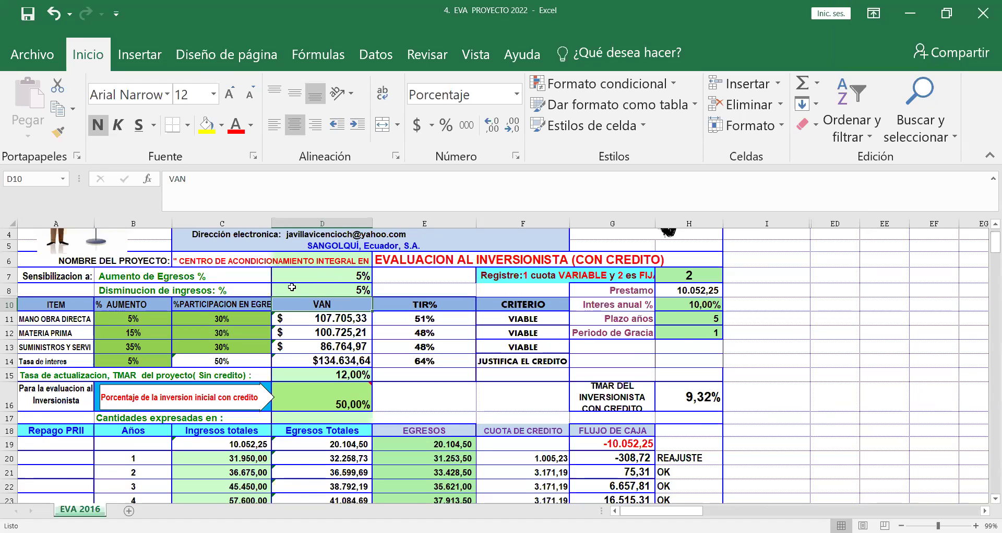
click(680, 319)
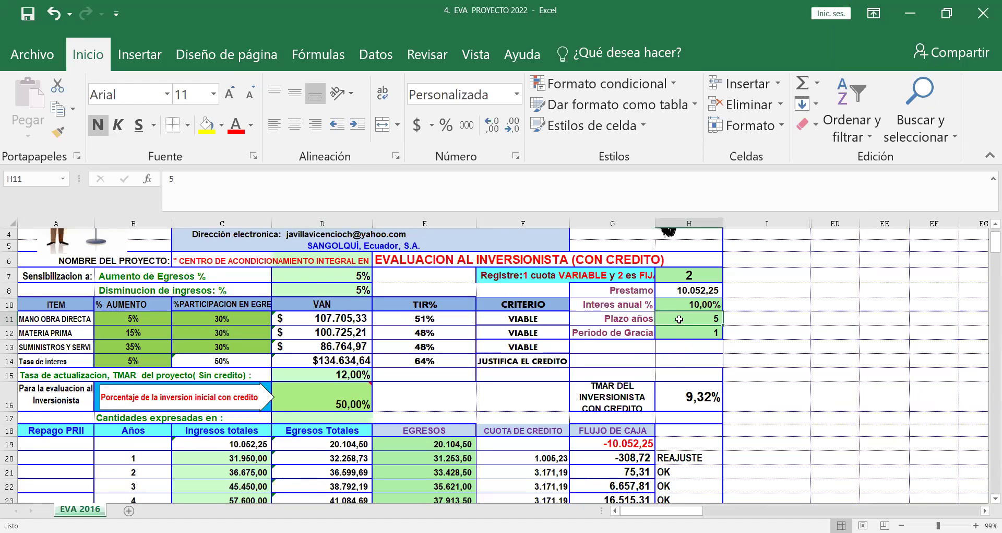
text(10)
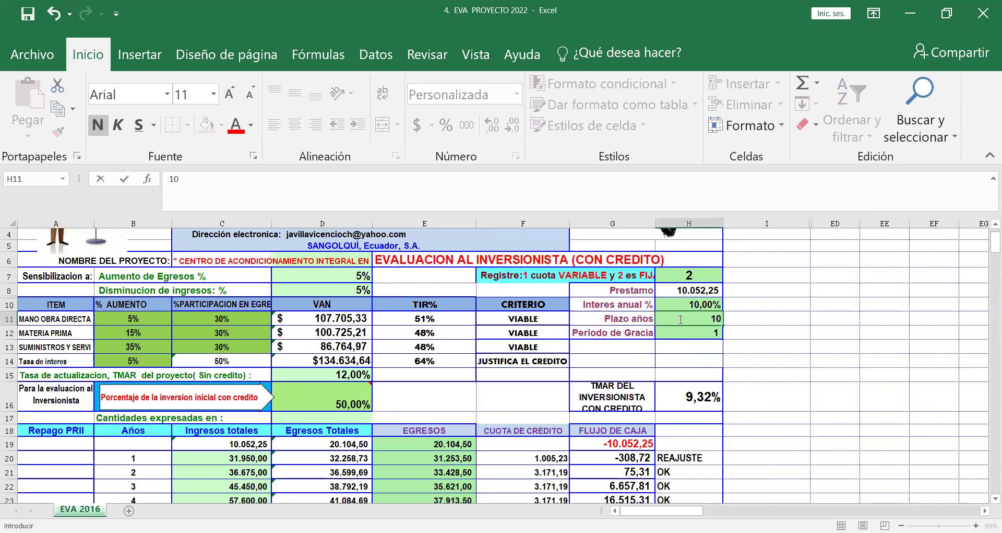
key(Return)
Examine the credit installments, the yearly cash flow, the TMAR with credit and the TIR and VAN indicators for the 10-year loan.
scroll(557, 324, down, 4)
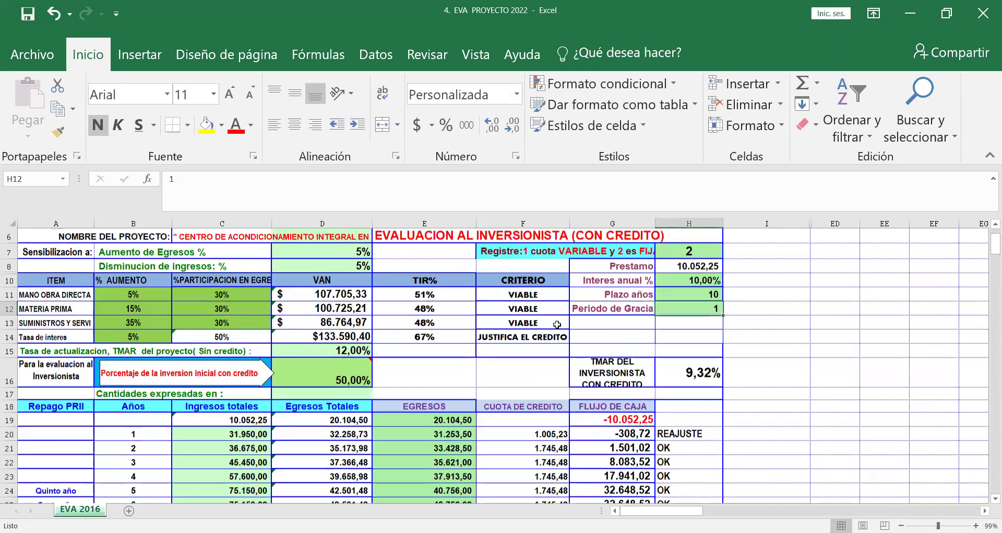
scroll(557, 324, down, 1)
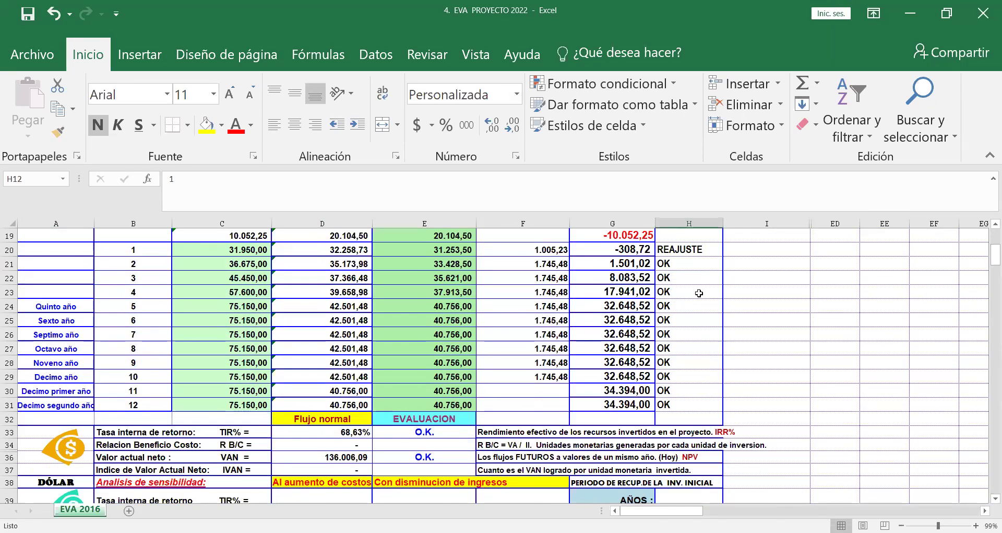
scroll(700, 293, up, 3)
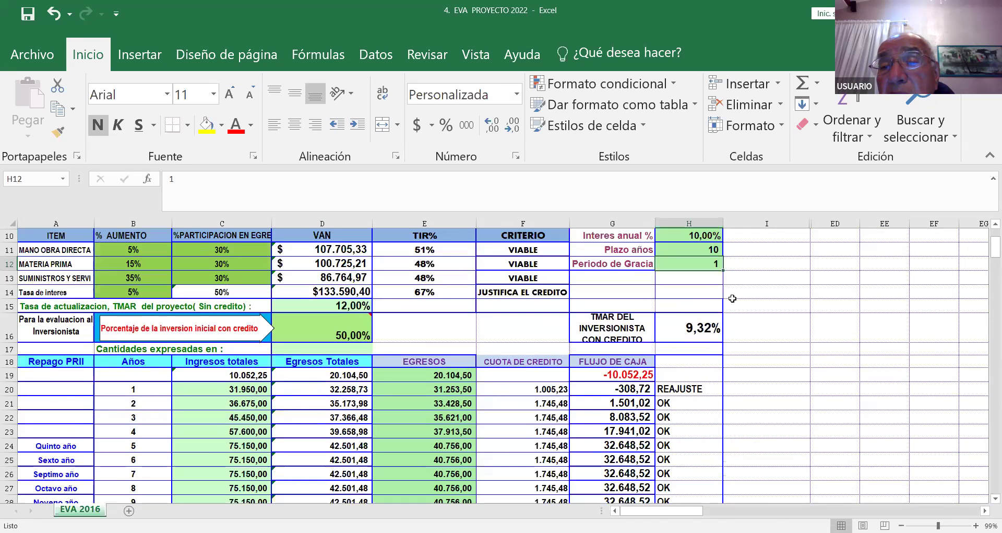
scroll(732, 298, up, 1)
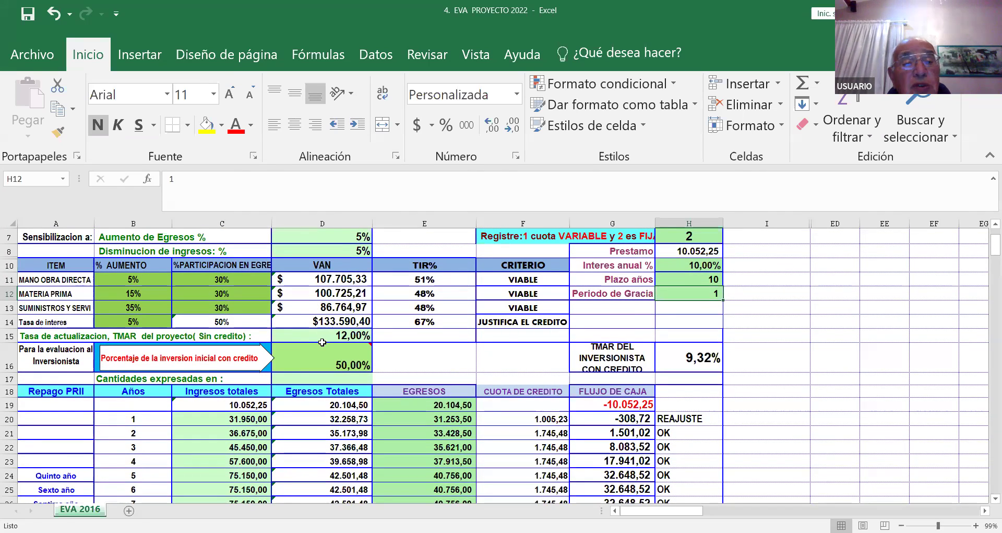
mouse_move(322, 342)
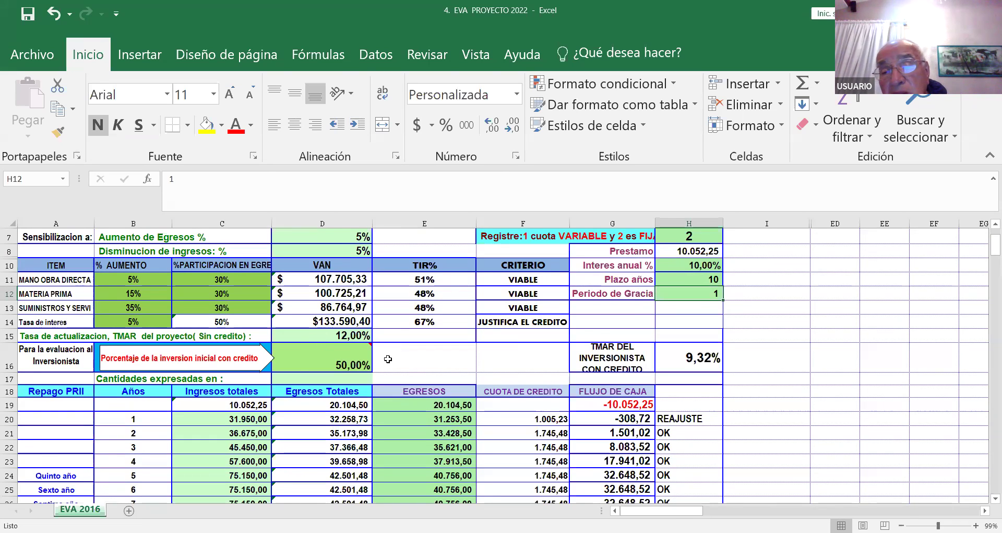
scroll(420, 358, down, 2)
scroll(419, 360, down, 3)
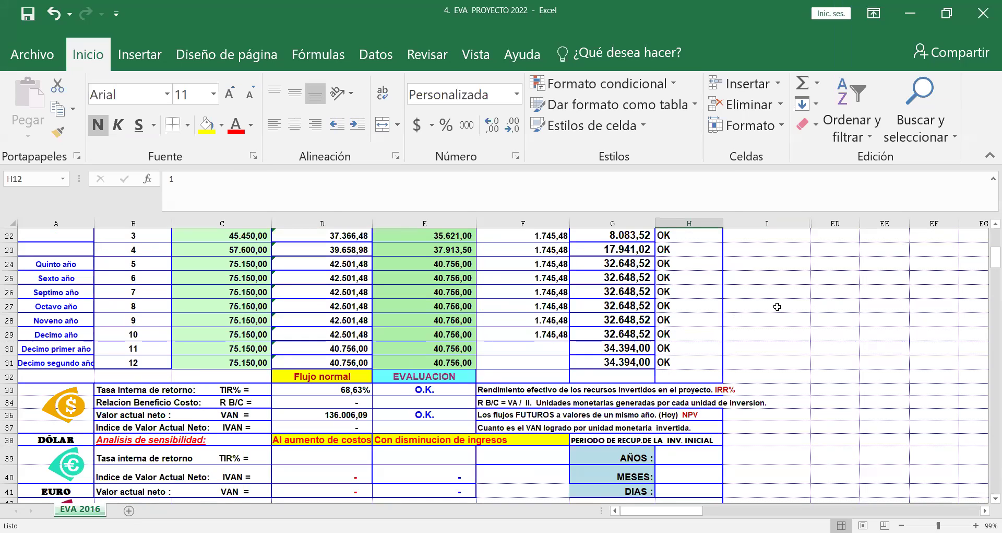
scroll(778, 285, up, 1)
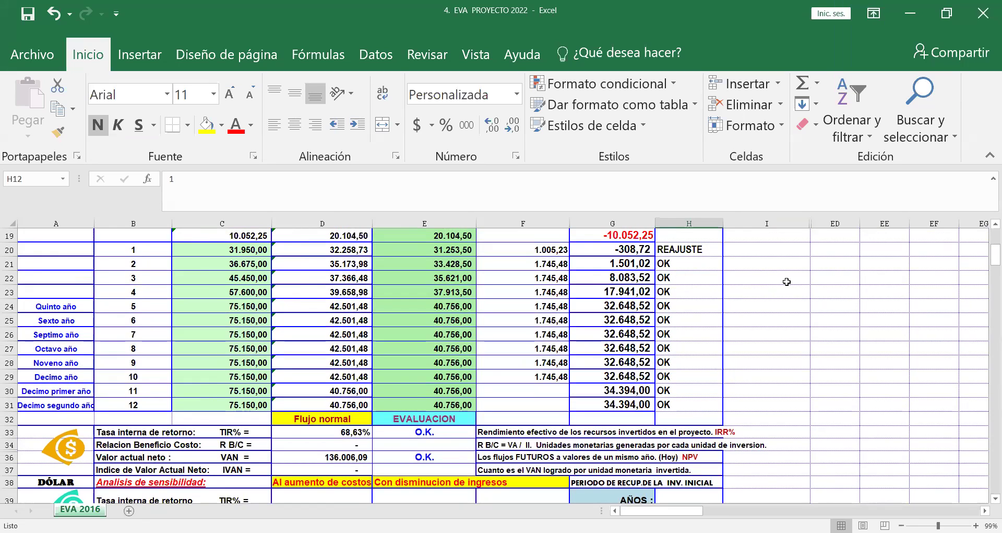
scroll(786, 281, up, 1)
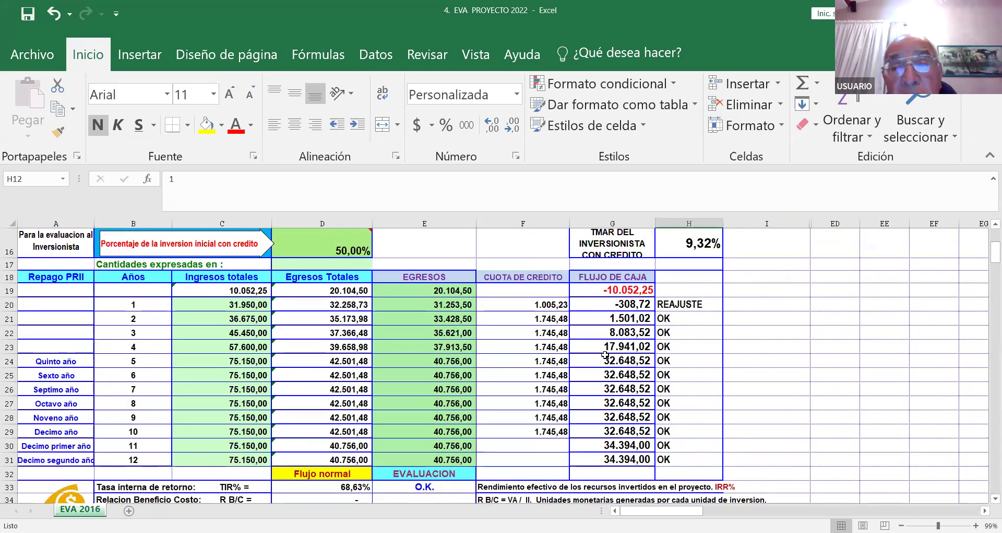
Set the loan term in H11 to 11 years.
scroll(605, 350, up, 1)
scroll(605, 351, up, 2)
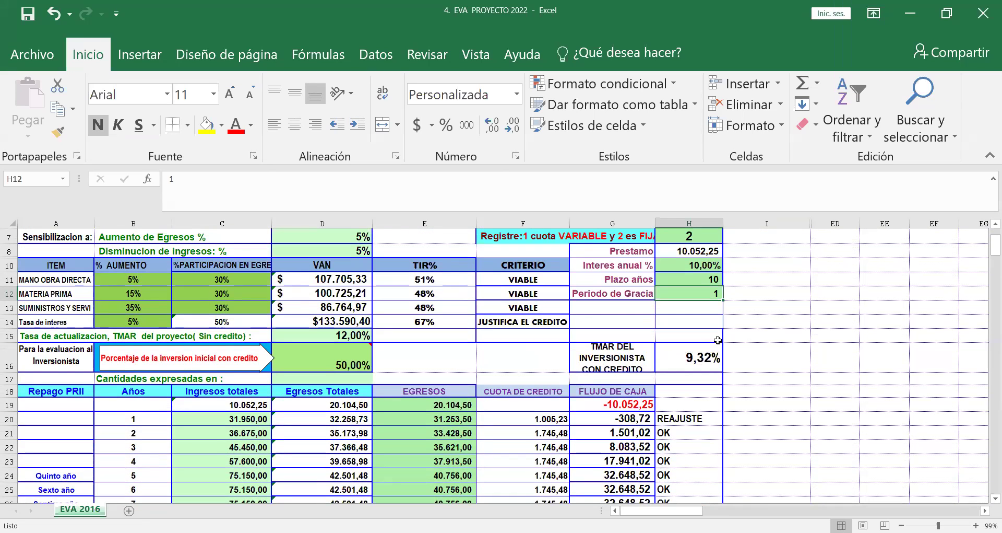
click(678, 274)
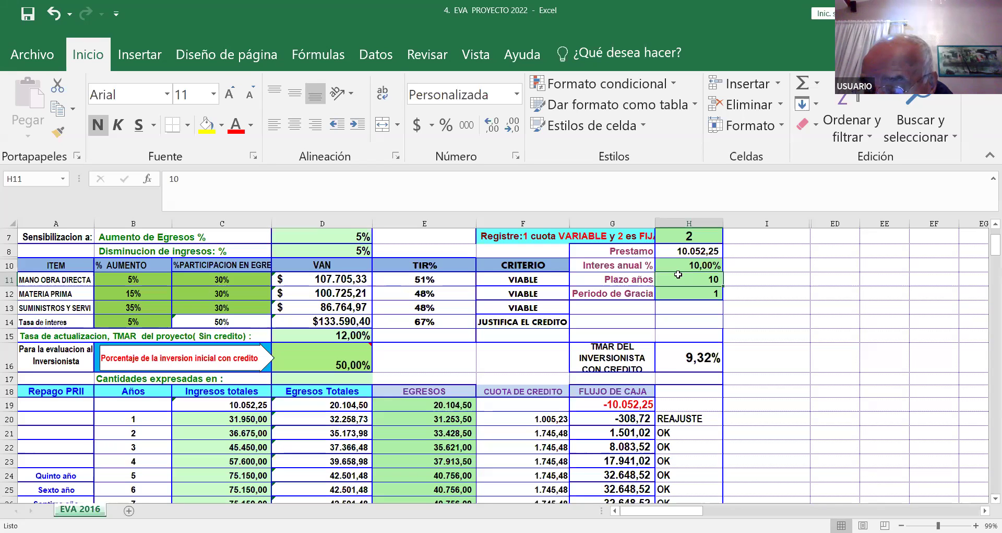
text(11)
key(Return)
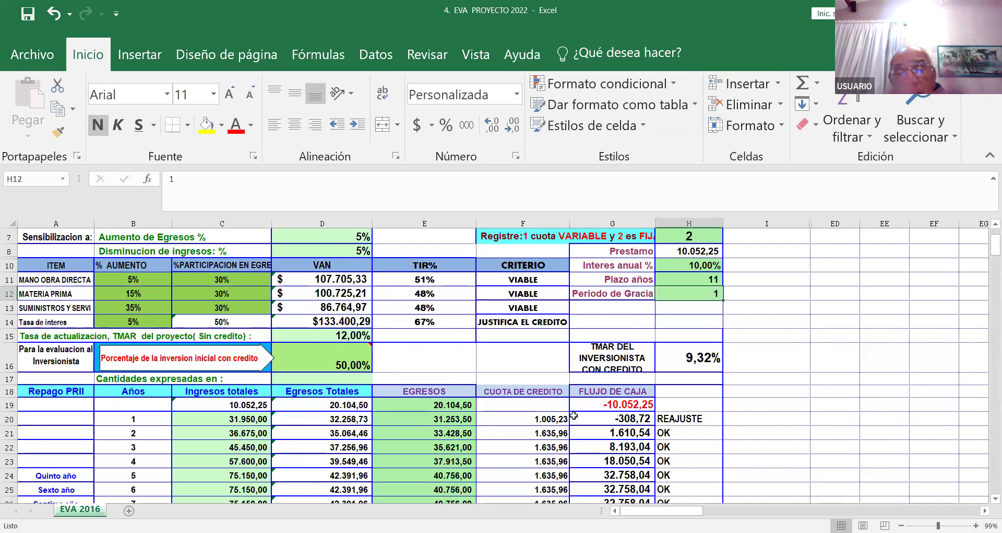
Examine the 12-year cash flow, evaluation indicators, sensitivity analysis, conclusion and viability criteria for the 11-year loan.
scroll(527, 510, down, 5)
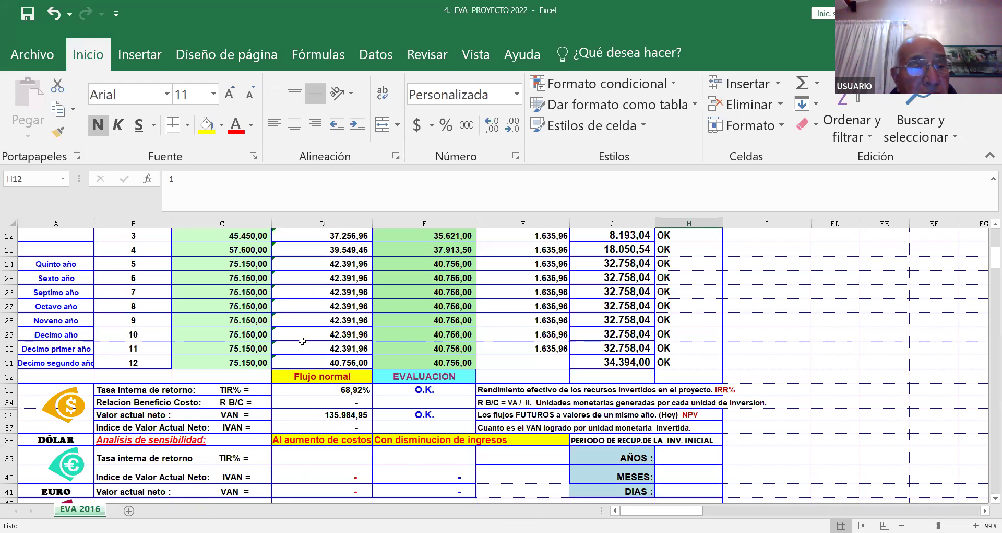
scroll(457, 312, up, 6)
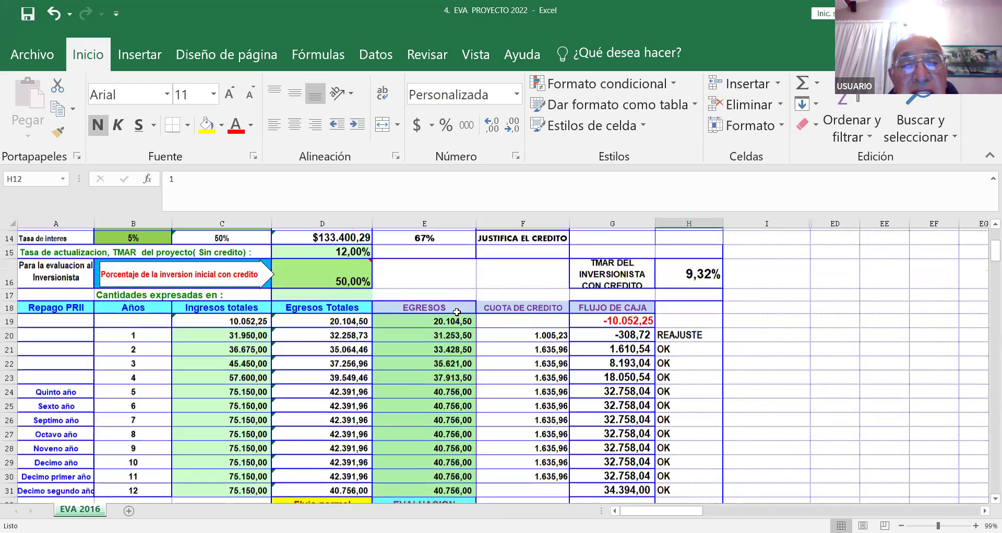
scroll(457, 312, up, 1)
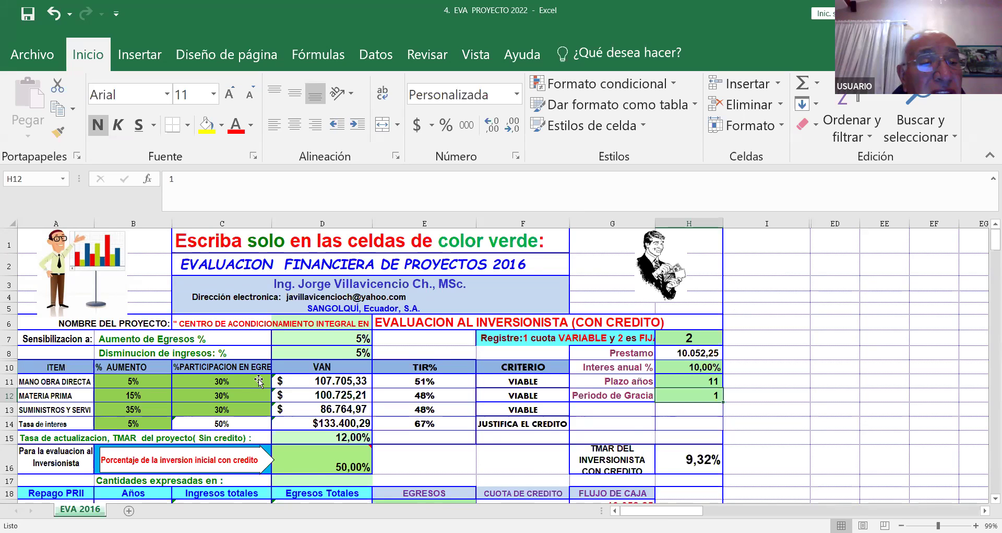
scroll(259, 380, down, 8)
scroll(258, 375, down, 2)
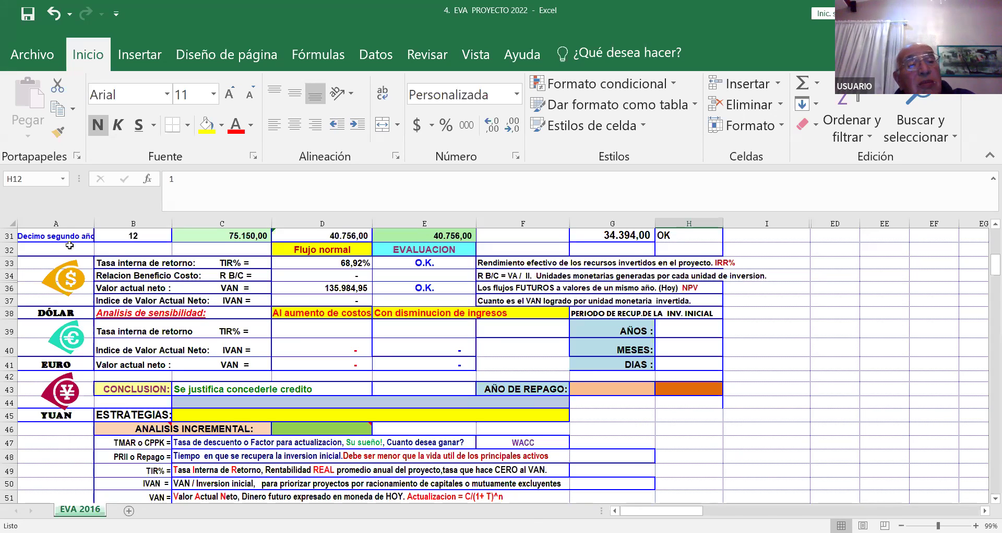
scroll(577, 311, down, 3)
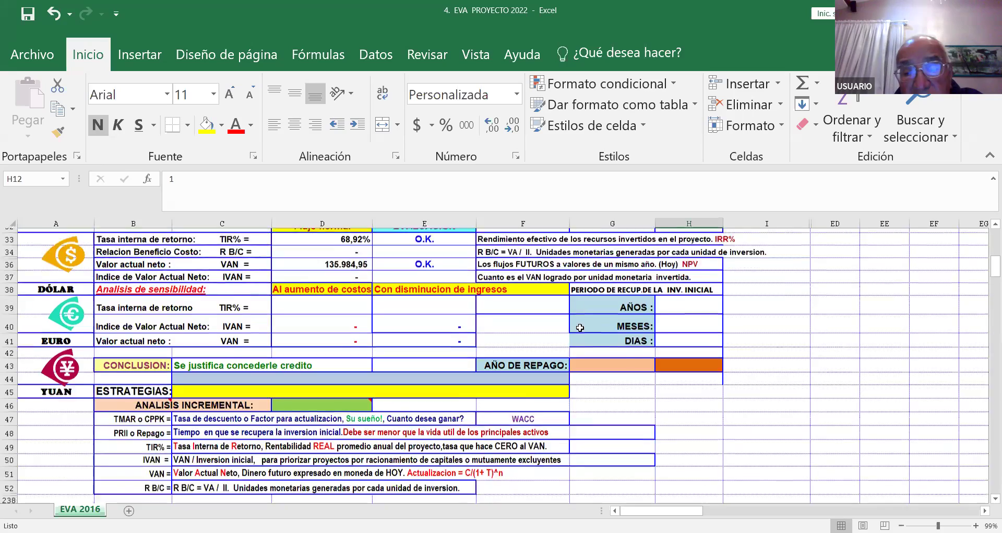
scroll(580, 327, up, 4)
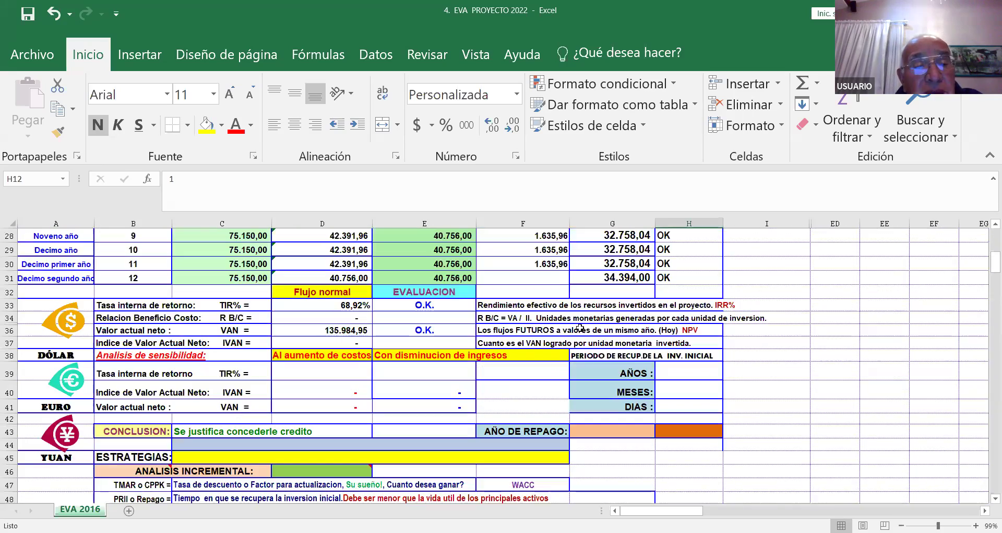
scroll(580, 327, up, 9)
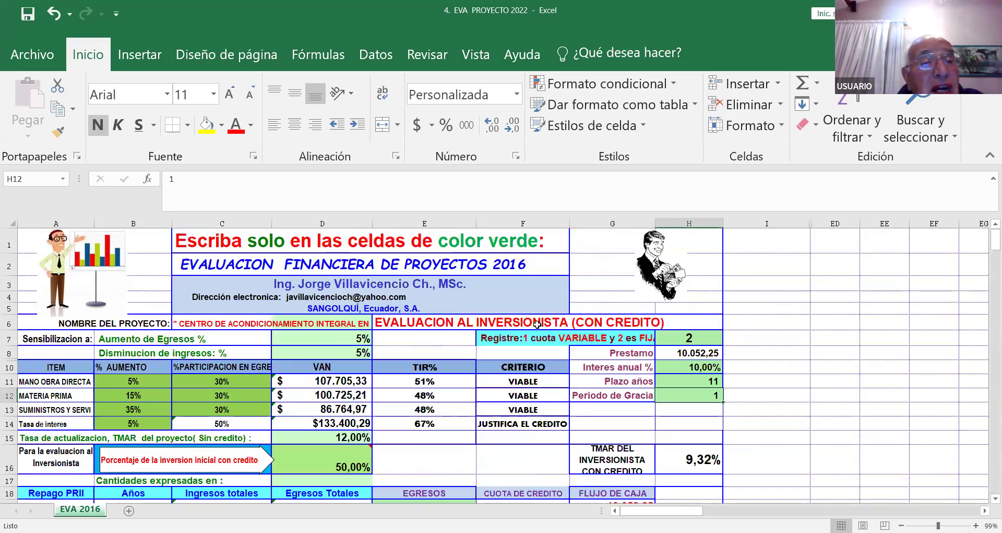
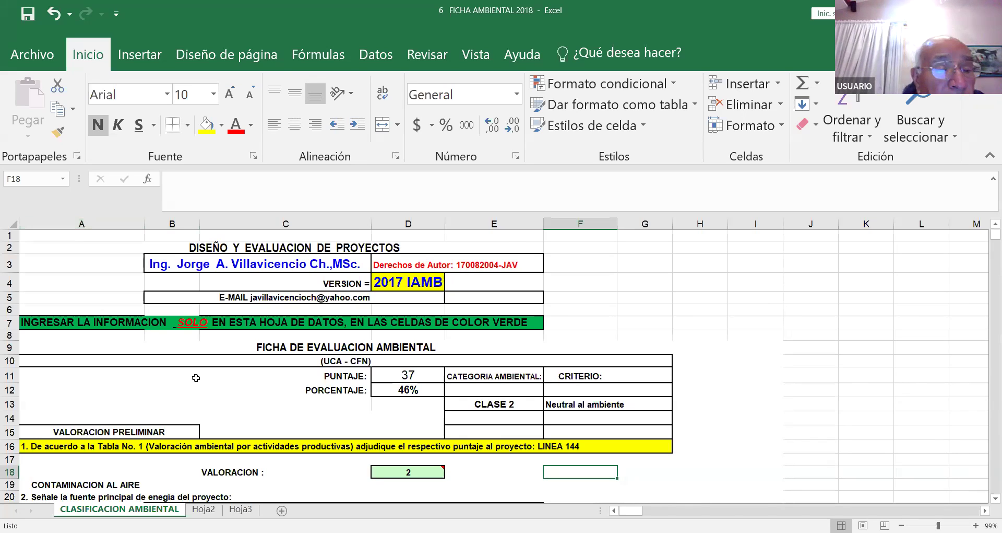
Examine Tabla 1 in the FICHA AMBIENTAL 2018 workbook, which scores productive activities from 2 to 20 points.
scroll(196, 377, down, 2)
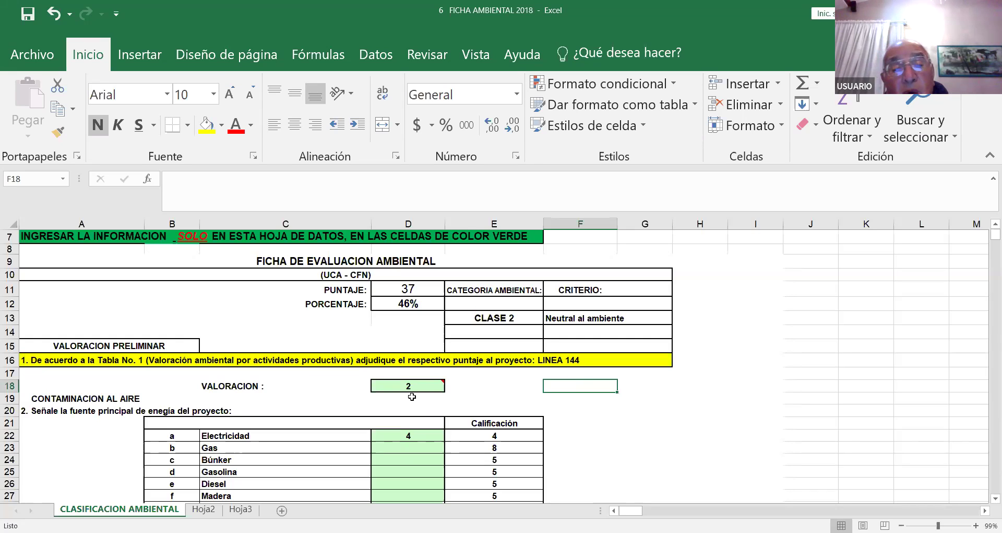
scroll(325, 411, down, 4)
scroll(331, 402, down, 20)
scroll(334, 400, down, 11)
scroll(334, 401, down, 5)
scroll(333, 400, down, 1)
scroll(333, 400, down, 1)
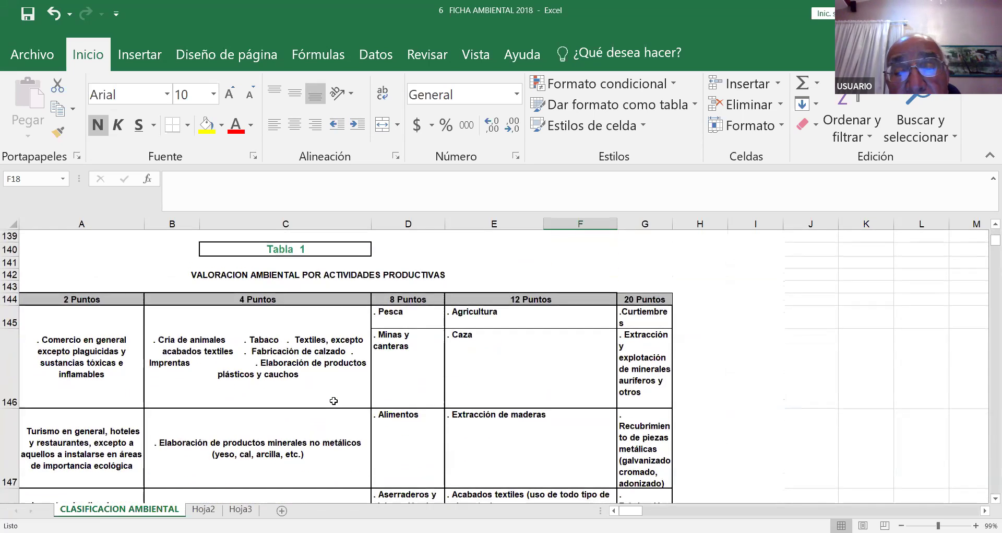
scroll(334, 401, down, 1)
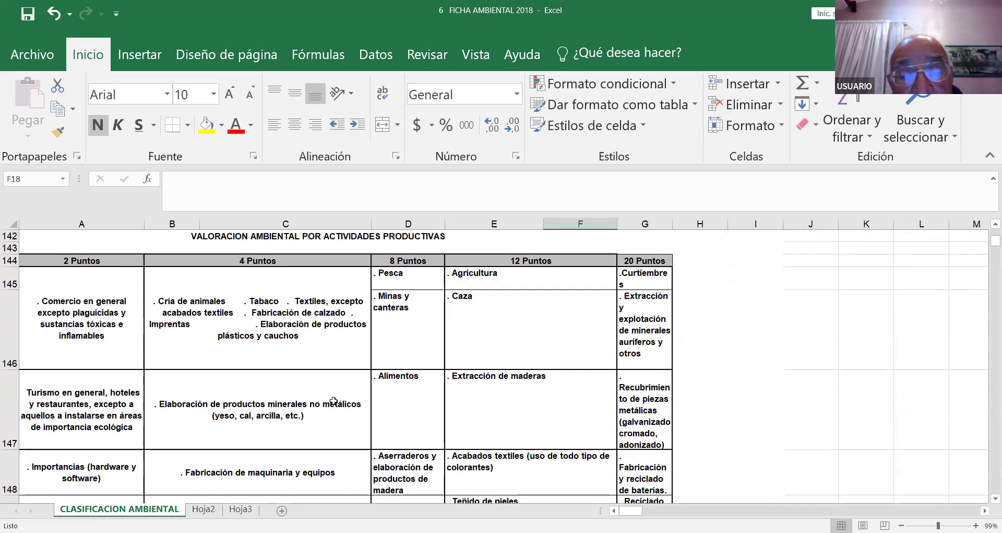
scroll(333, 400, down, 1)
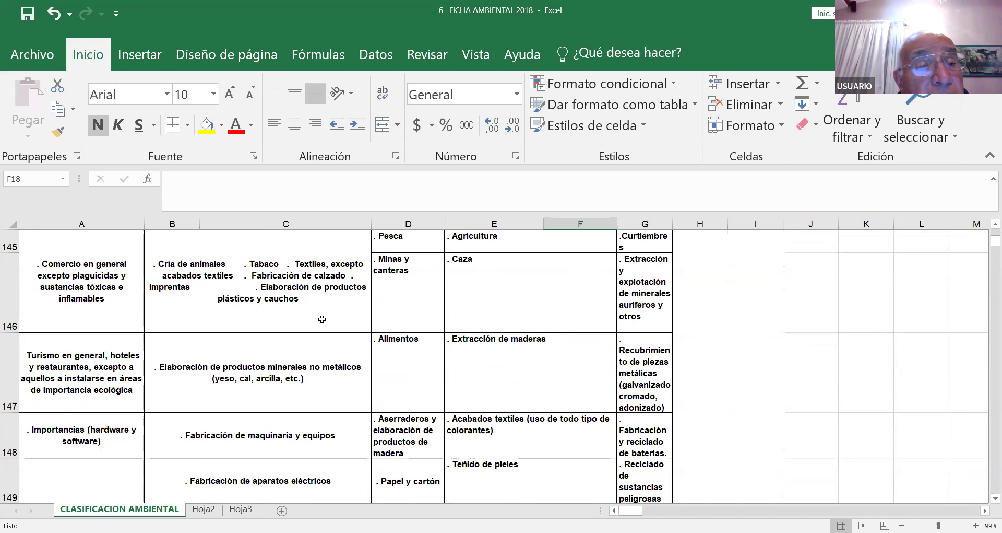
scroll(322, 319, up, 2)
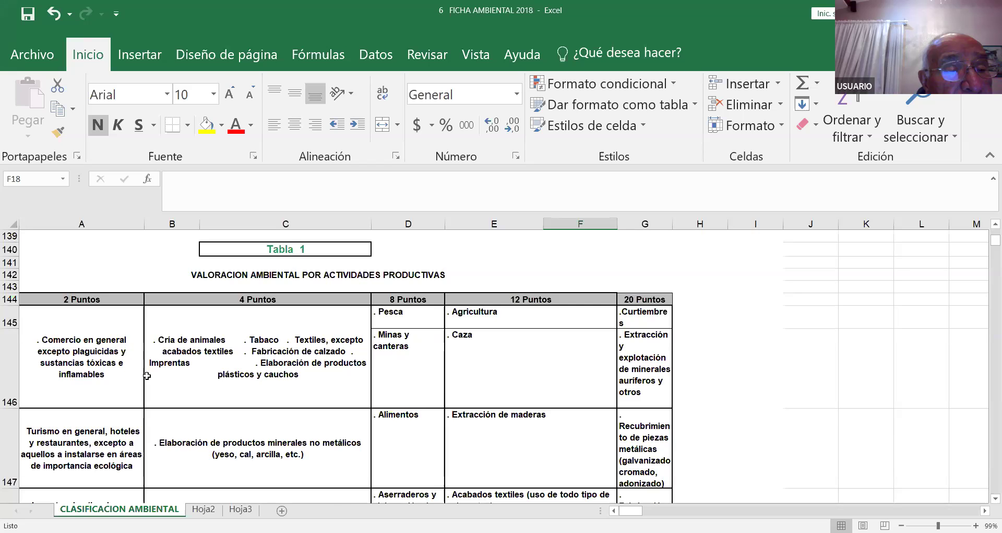
scroll(145, 376, down, 1)
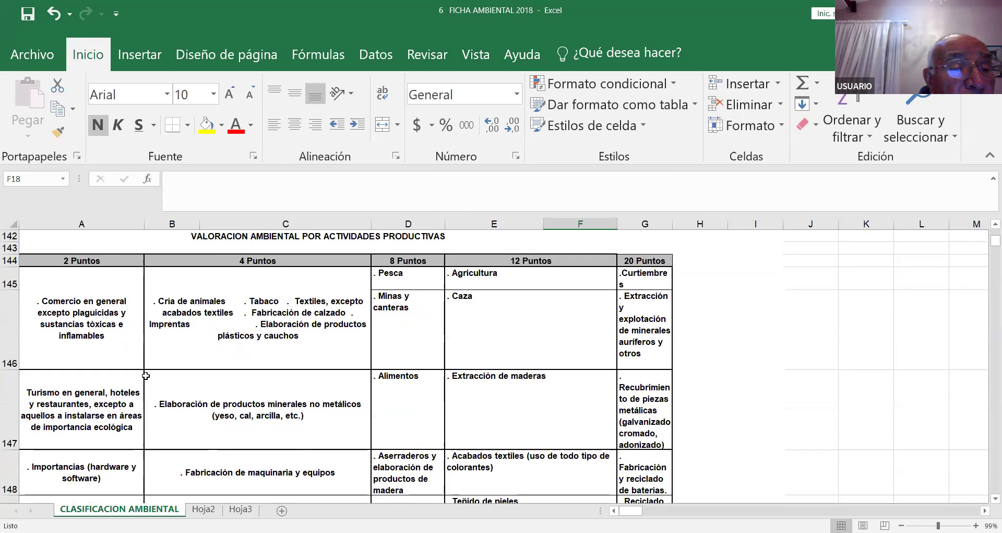
scroll(146, 375, down, 1)
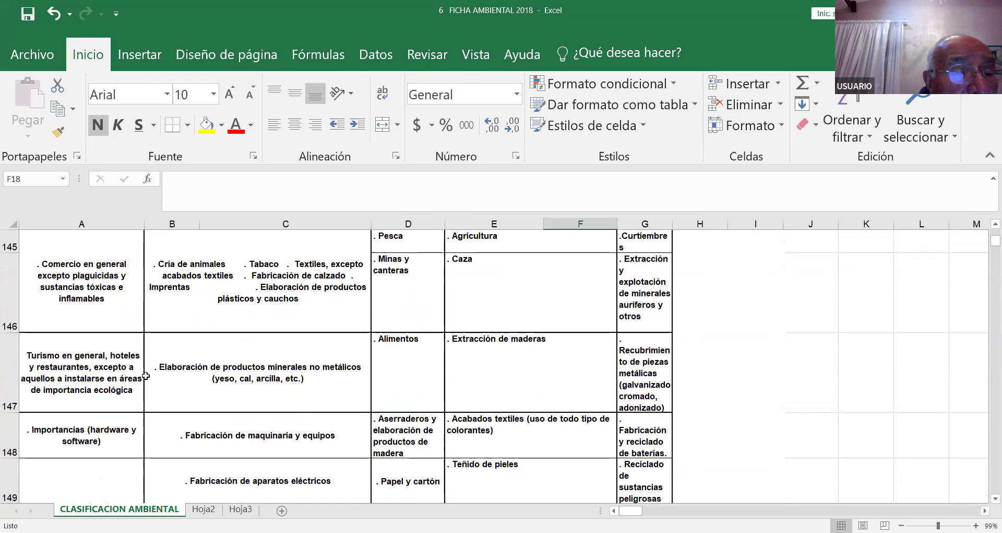
scroll(146, 375, down, 1)
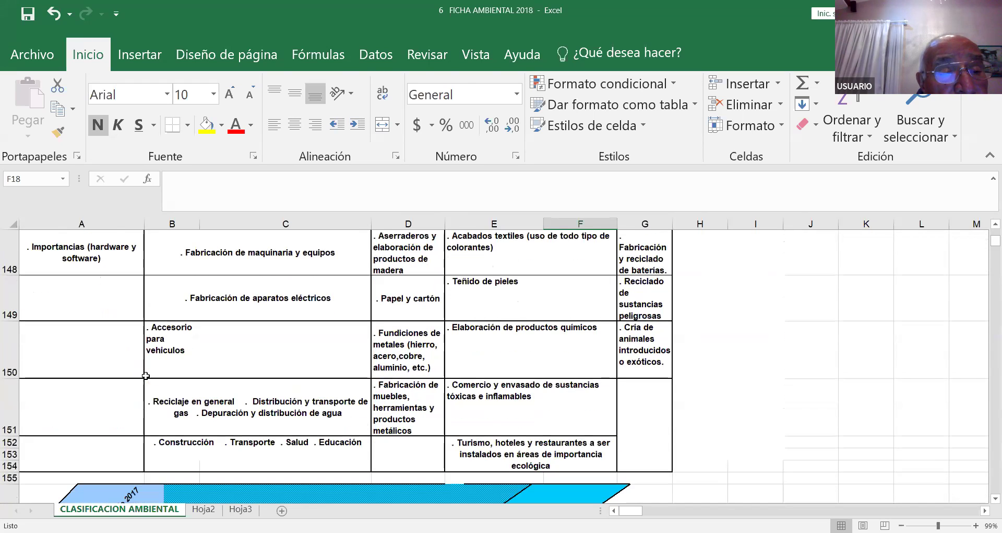
scroll(146, 376, down, 1)
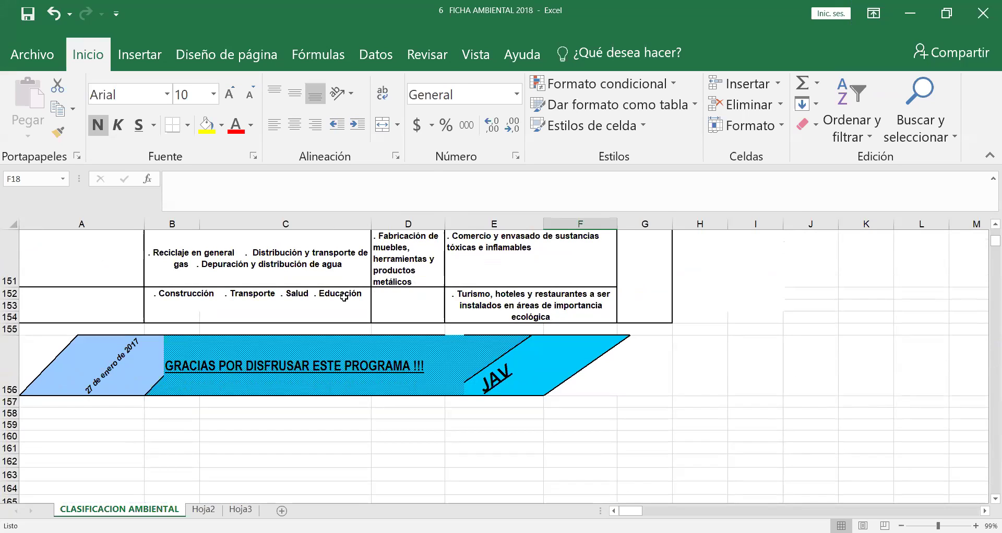
scroll(541, 282, up, 2)
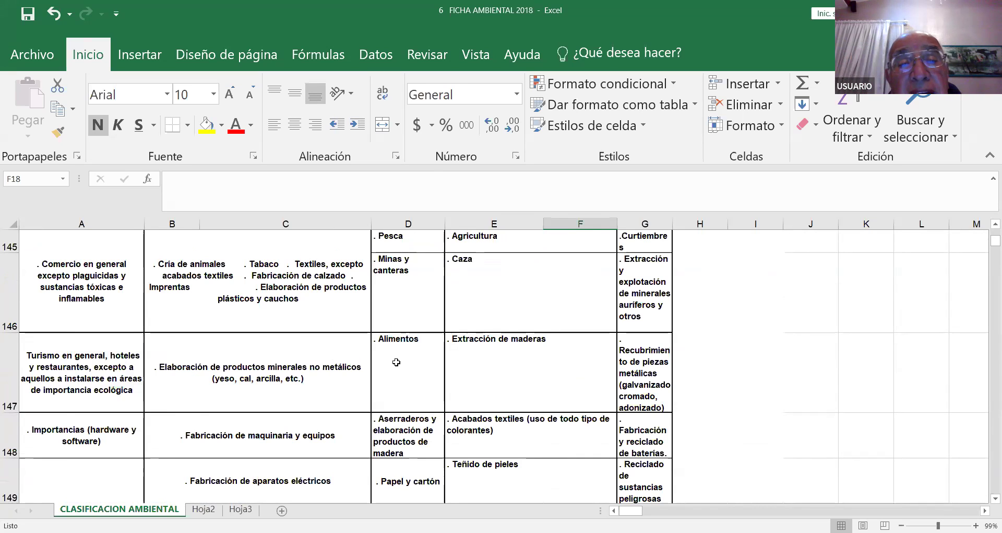
scroll(397, 362, up, 1)
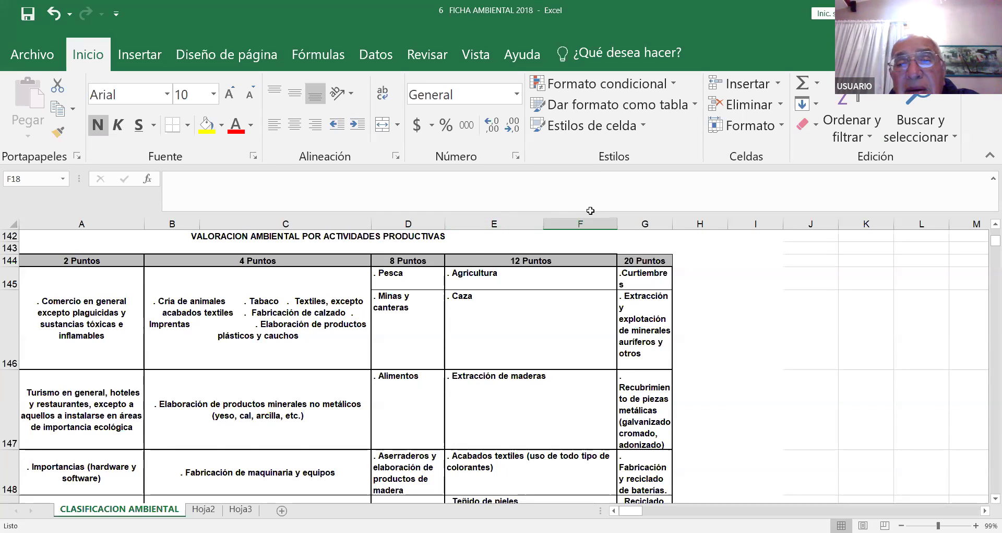
Set the preliminary VALORACION in D18 to 8 points.
scroll(285, 308, up, 1)
scroll(285, 308, up, 20)
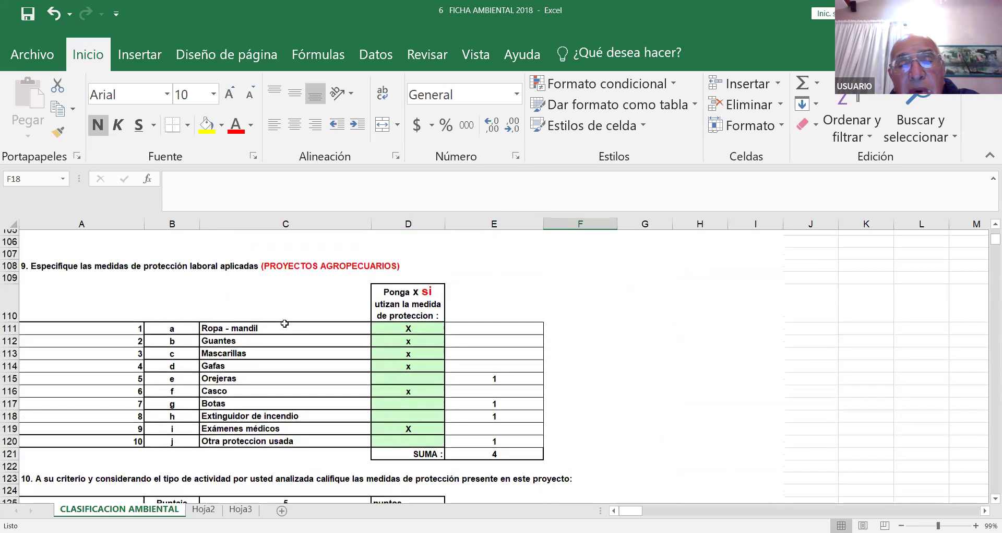
scroll(284, 324, up, 17)
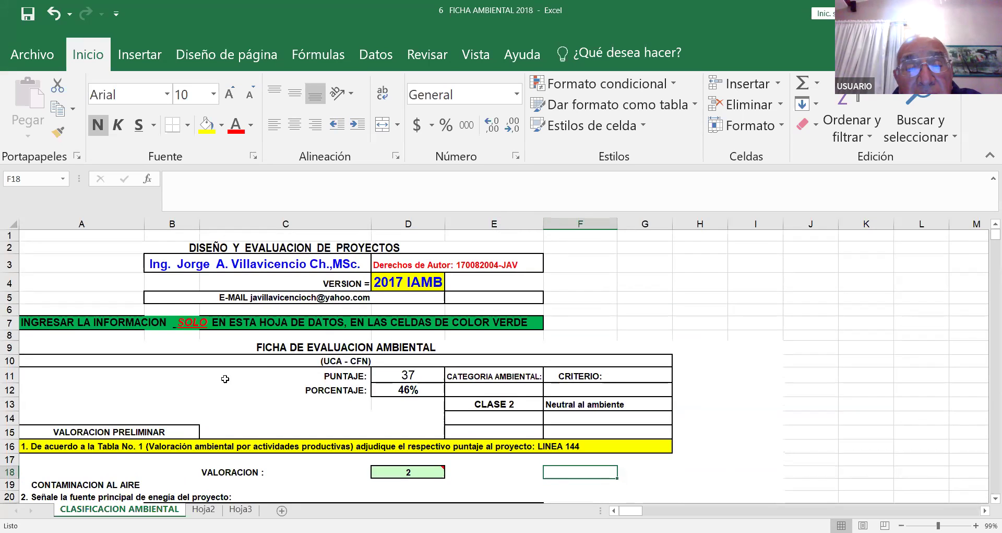
scroll(224, 378, down, 1)
scroll(245, 385, down, 1)
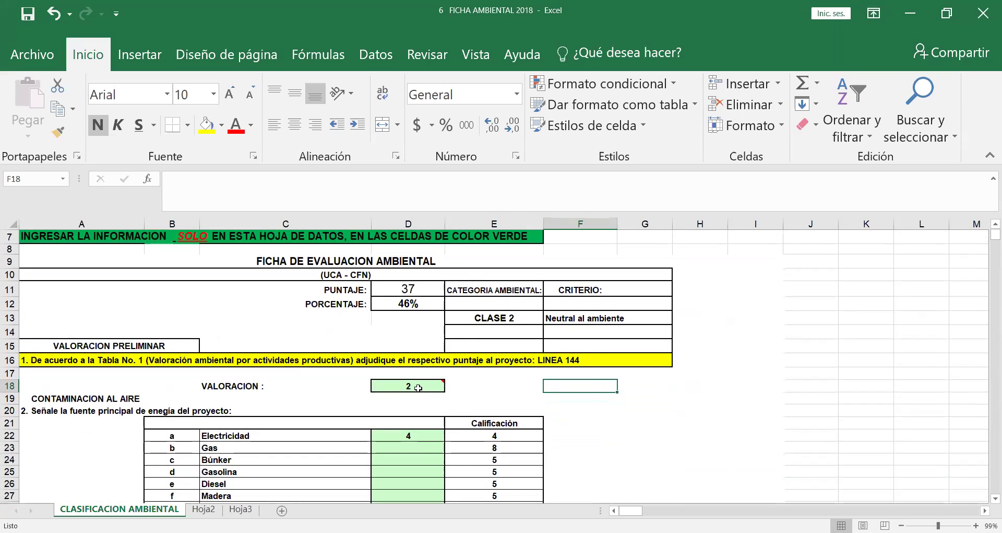
click(419, 388)
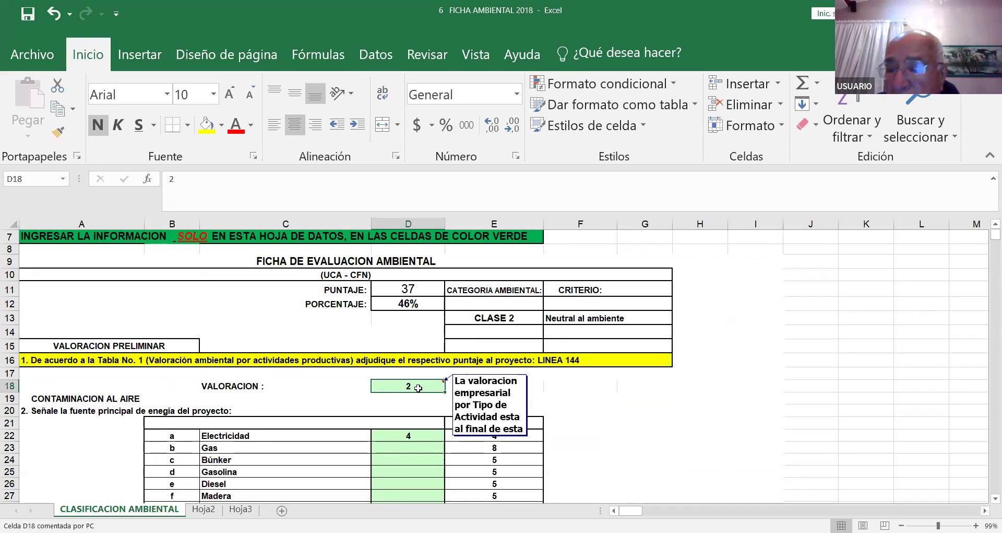
text(8)
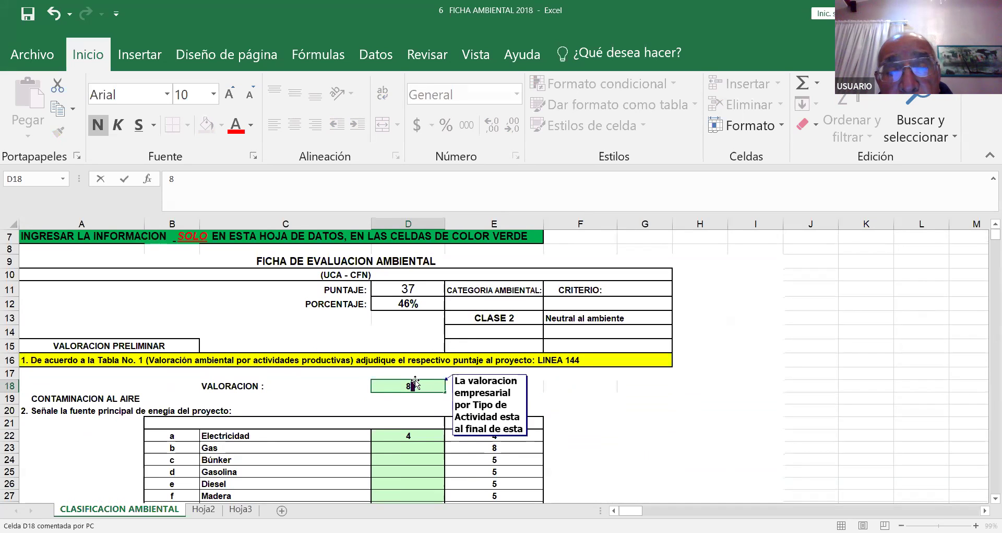
click(583, 401)
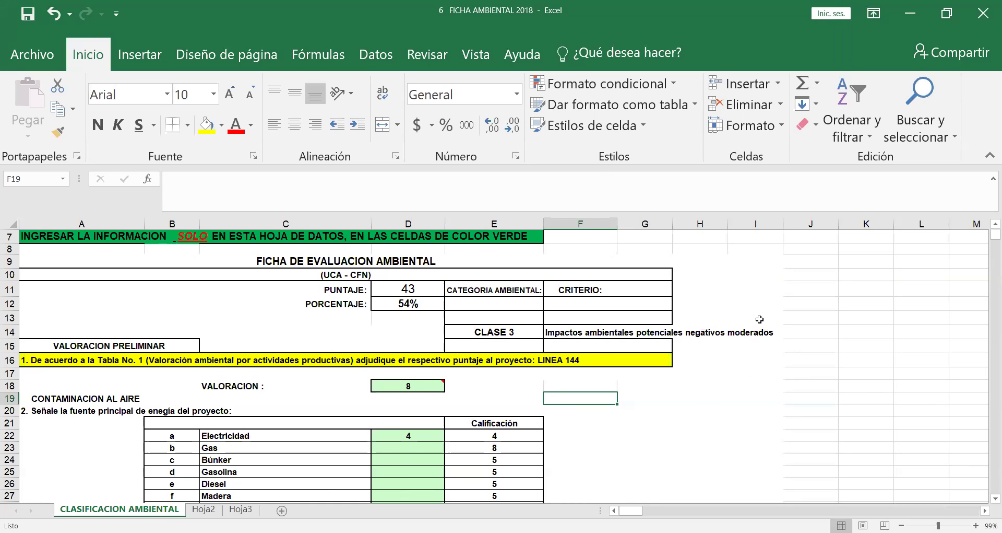
Examine the environmental questionnaire sections, the category percentage table and the activities listed under each score in Tabla 1.
scroll(760, 319, down, 19)
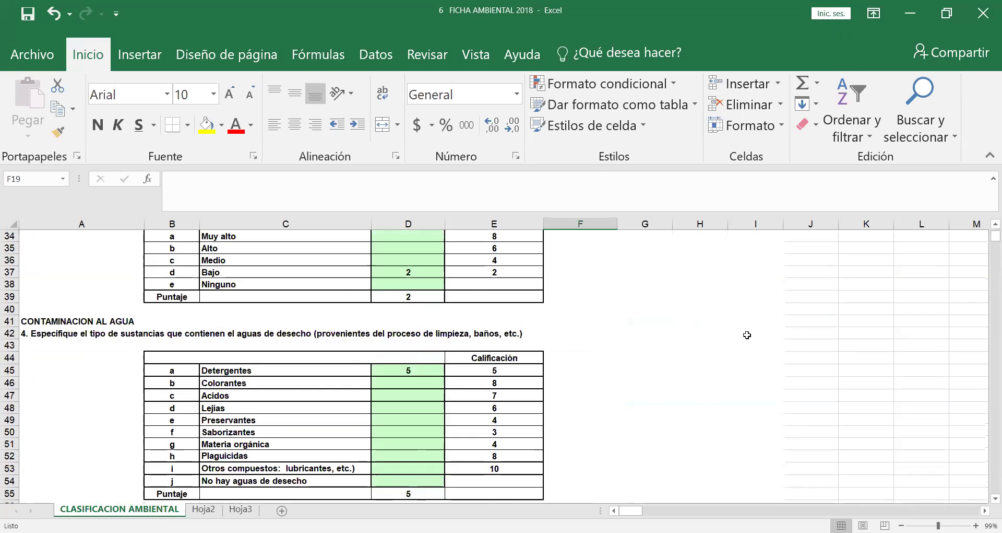
scroll(746, 333, down, 14)
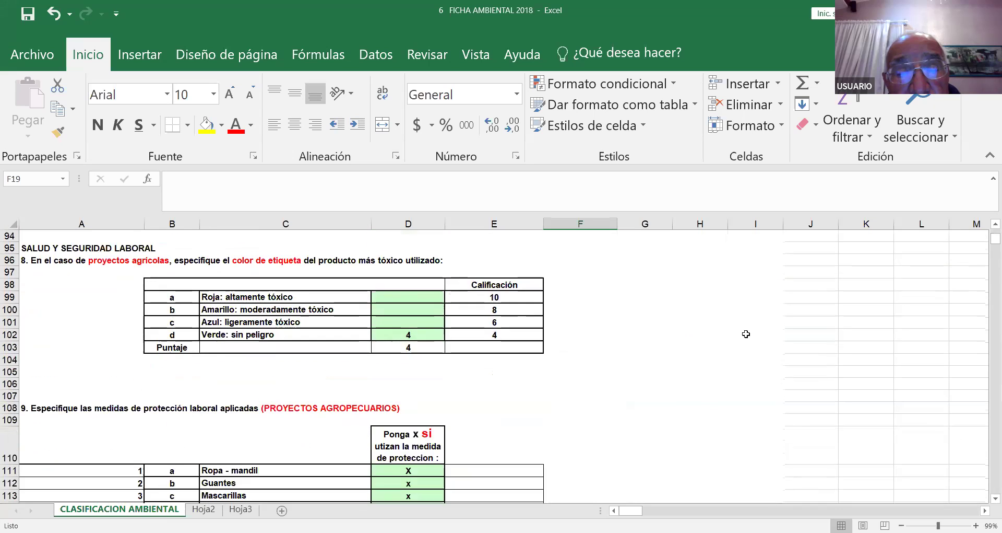
scroll(747, 333, down, 5)
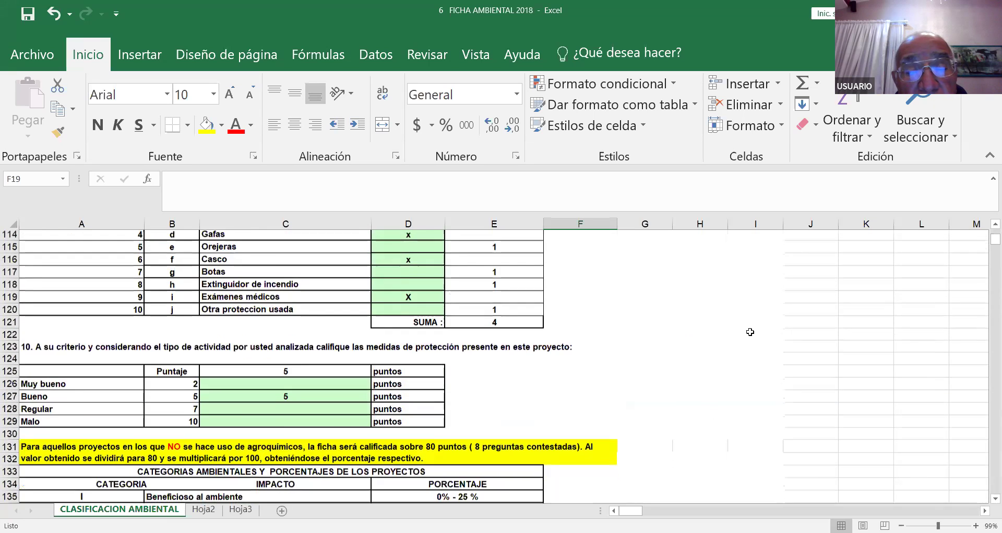
scroll(819, 295, down, 5)
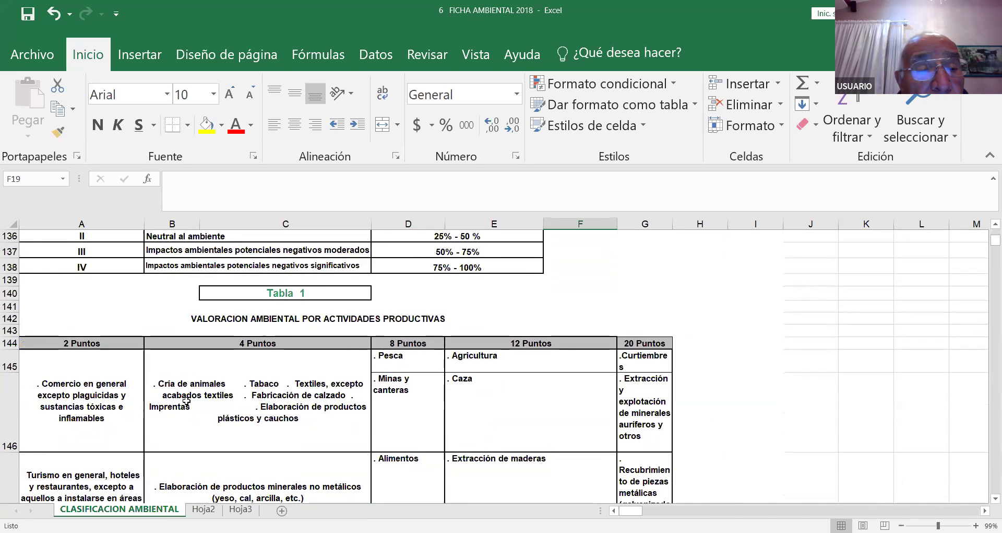
click(122, 360)
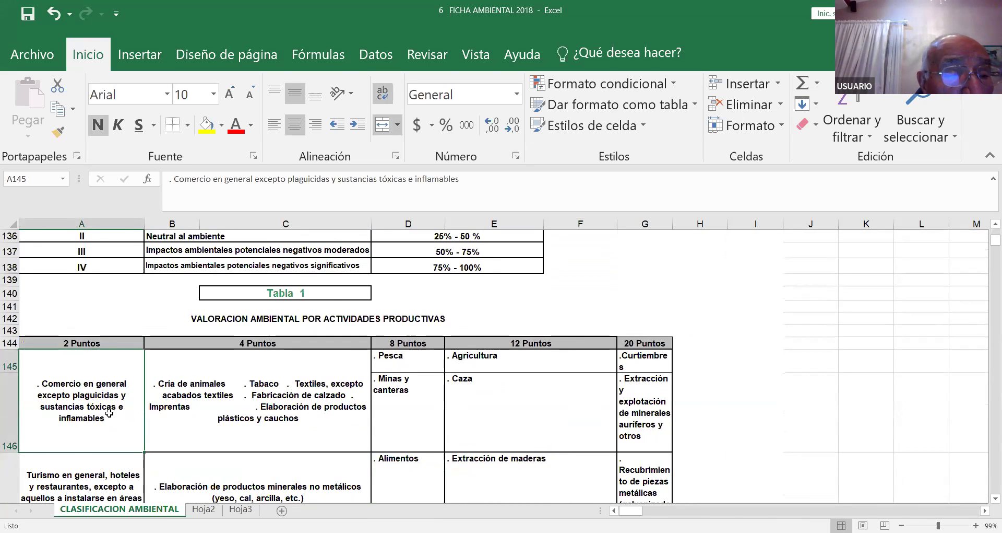
scroll(109, 413, down, 2)
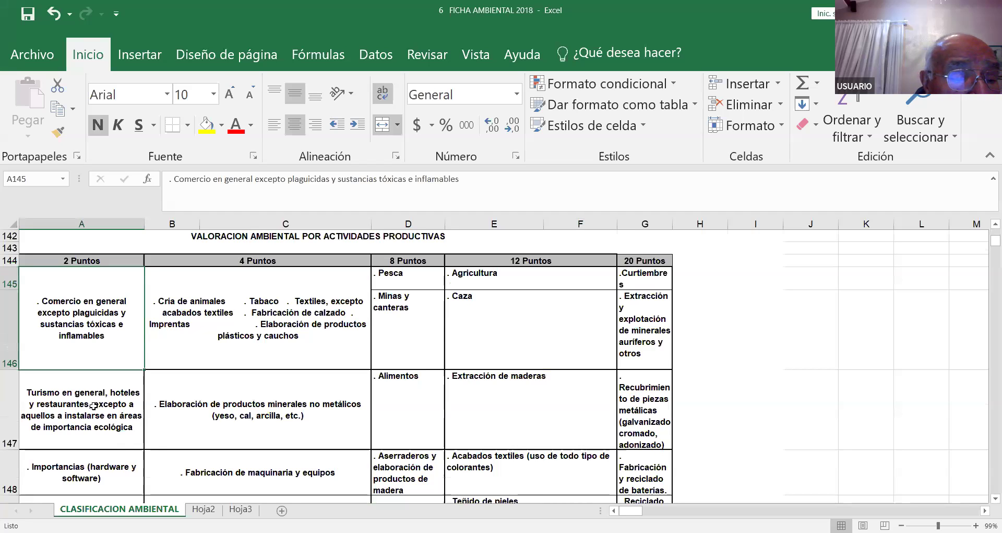
scroll(93, 406, down, 2)
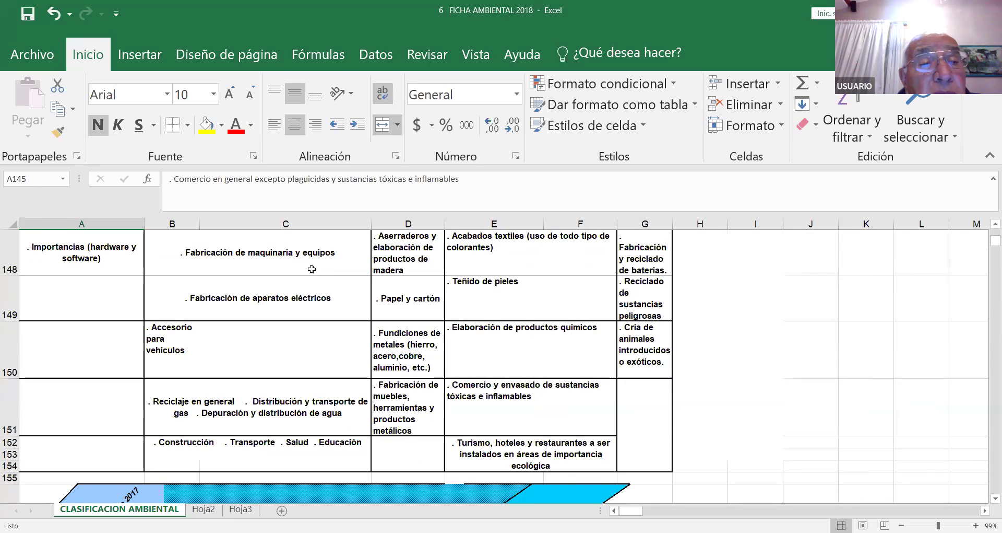
scroll(315, 265, up, 2)
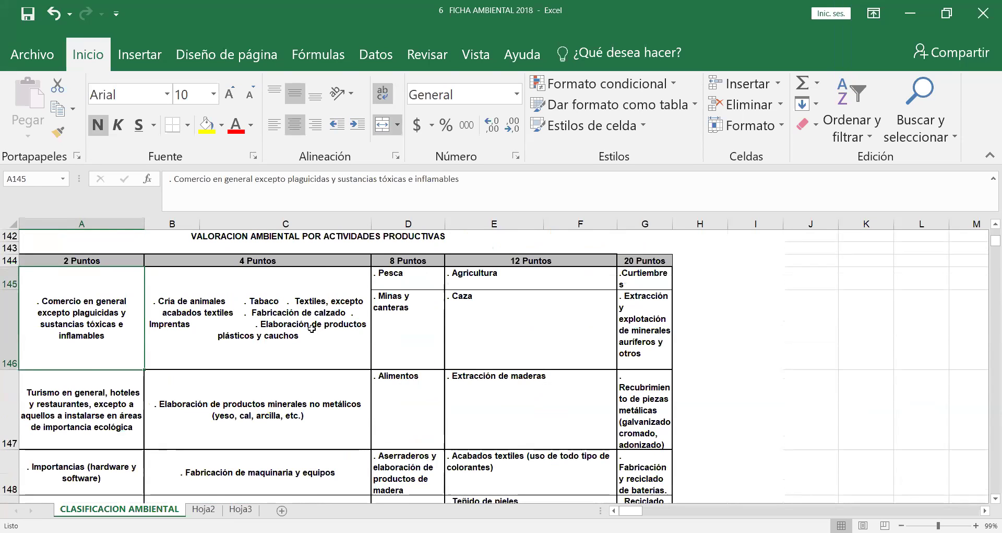
scroll(312, 328, down, 2)
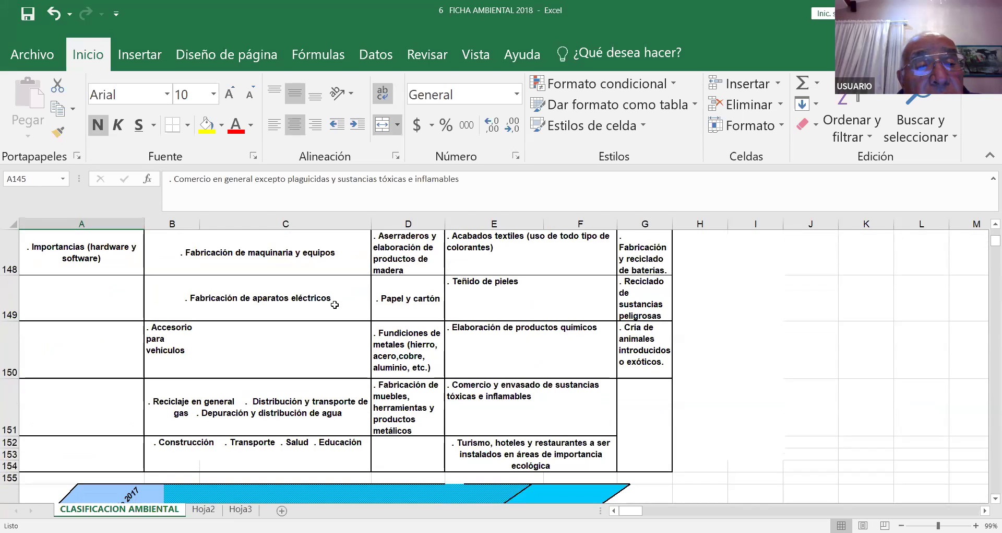
scroll(278, 328, down, 1)
scroll(279, 328, down, 1)
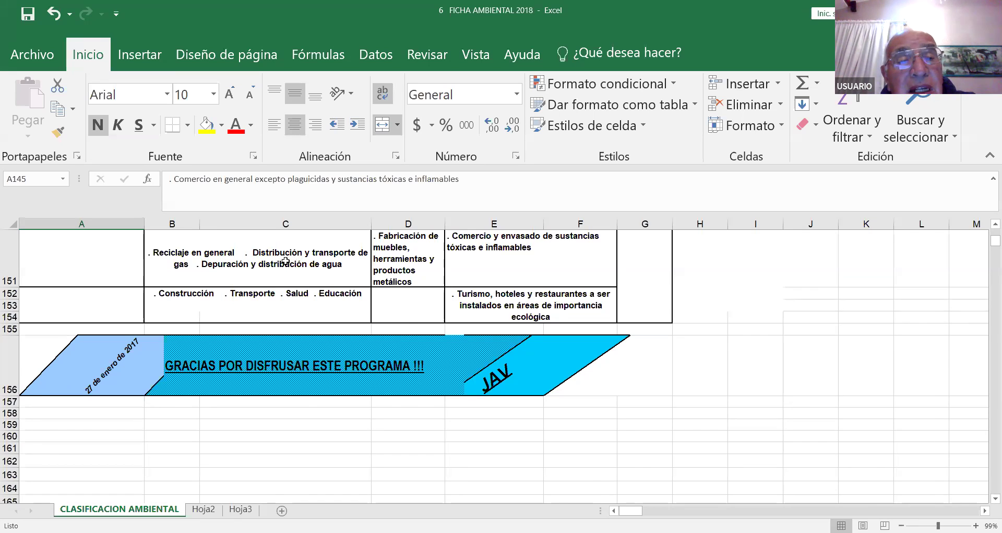
scroll(285, 261, up, 5)
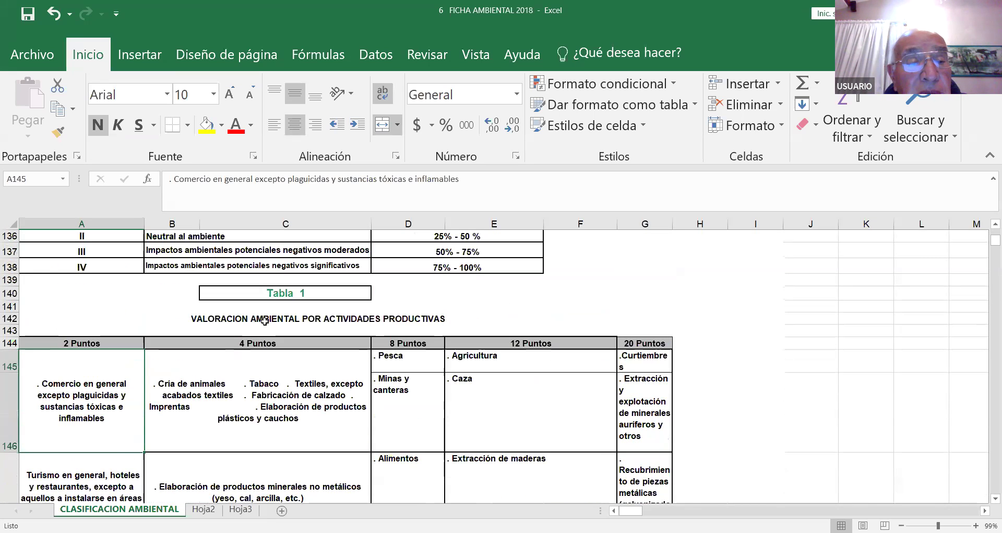
scroll(669, 271, up, 1)
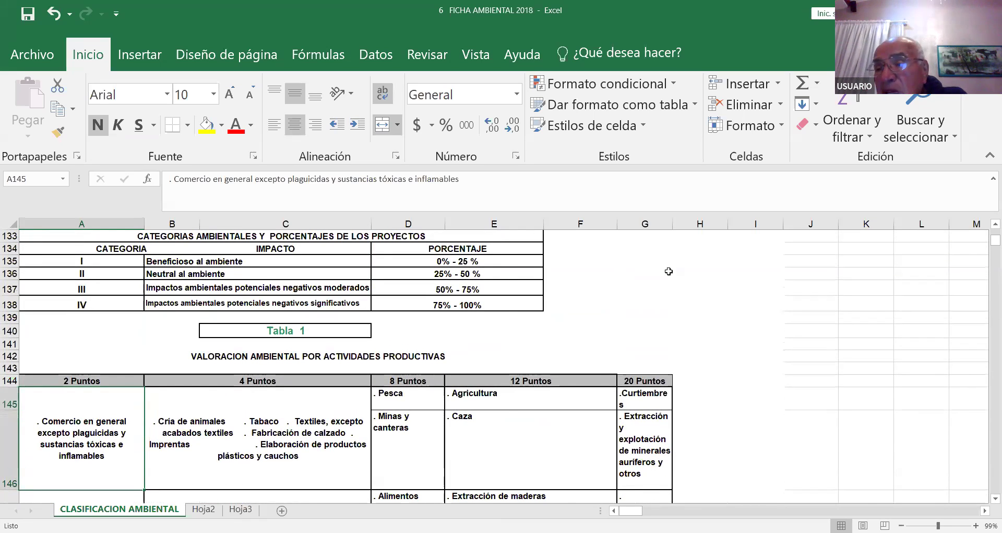
Clear the Electricidad score in D22 of question 2 on the project's main energy source.
scroll(608, 275, up, 3)
scroll(608, 275, up, 20)
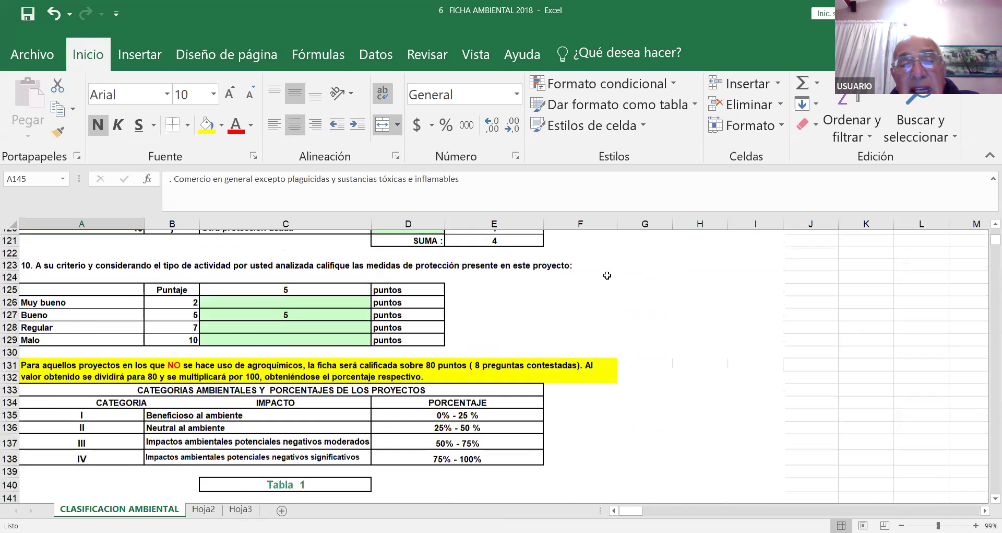
scroll(608, 275, up, 15)
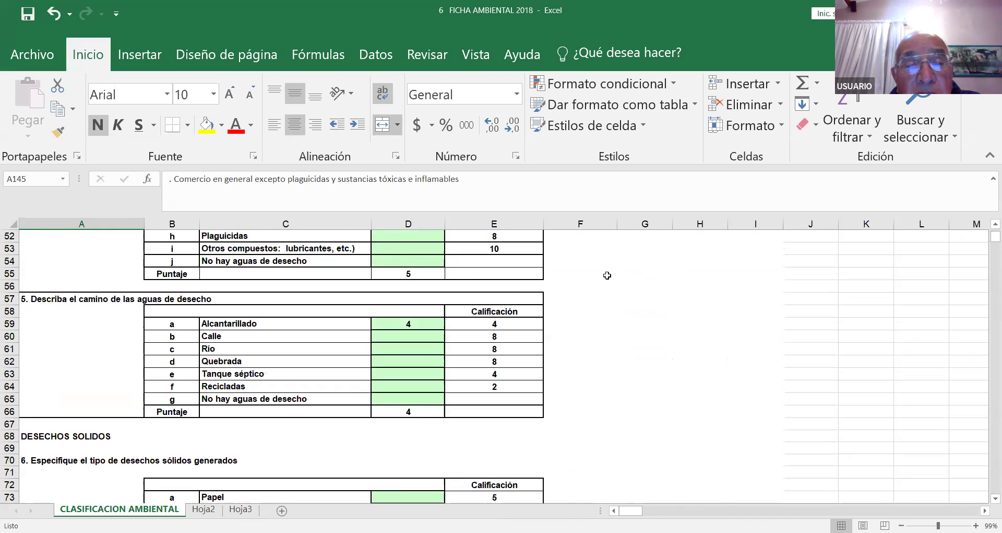
scroll(607, 275, up, 3)
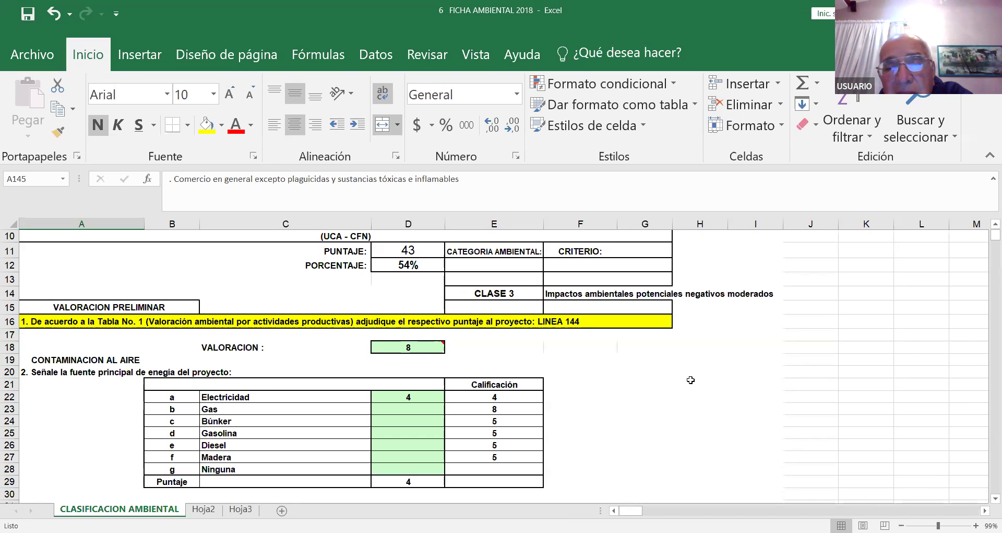
scroll(691, 380, down, 1)
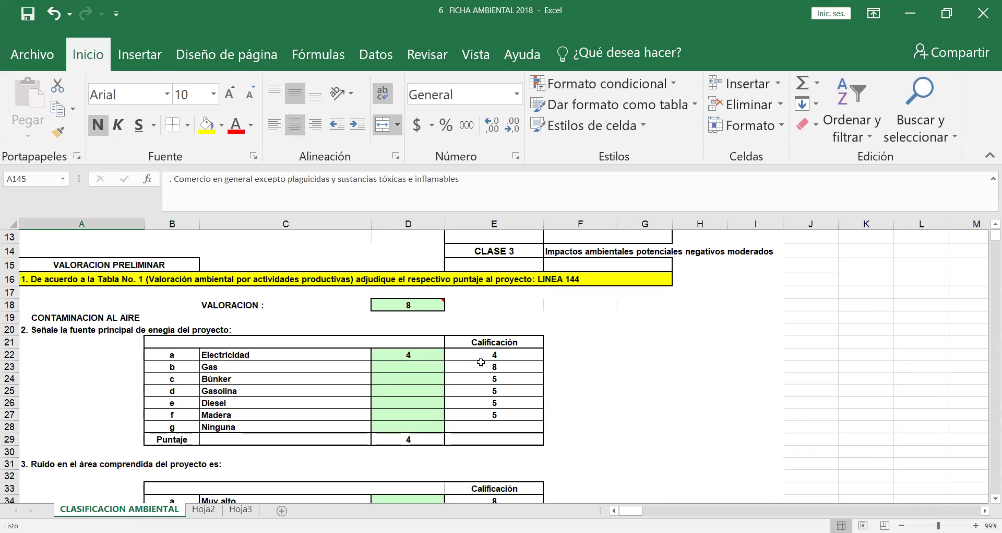
click(430, 354)
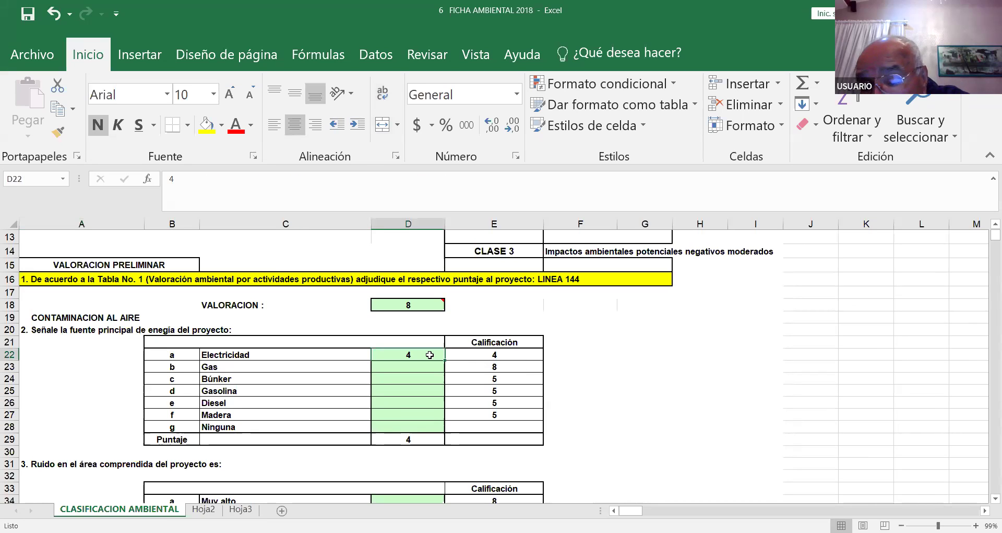
key(Delete)
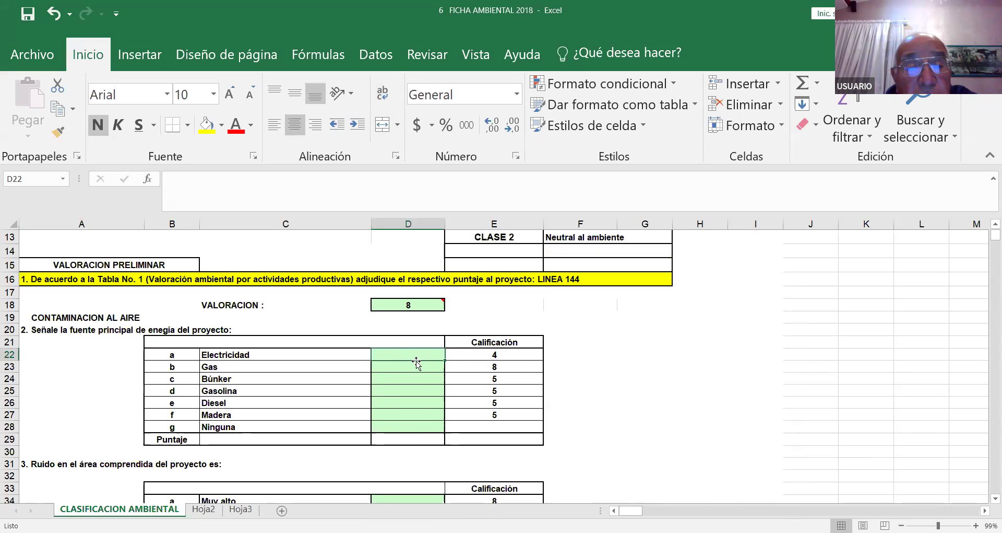
Score Gas in D23 as the project's main energy source with 8 points.
click(411, 371)
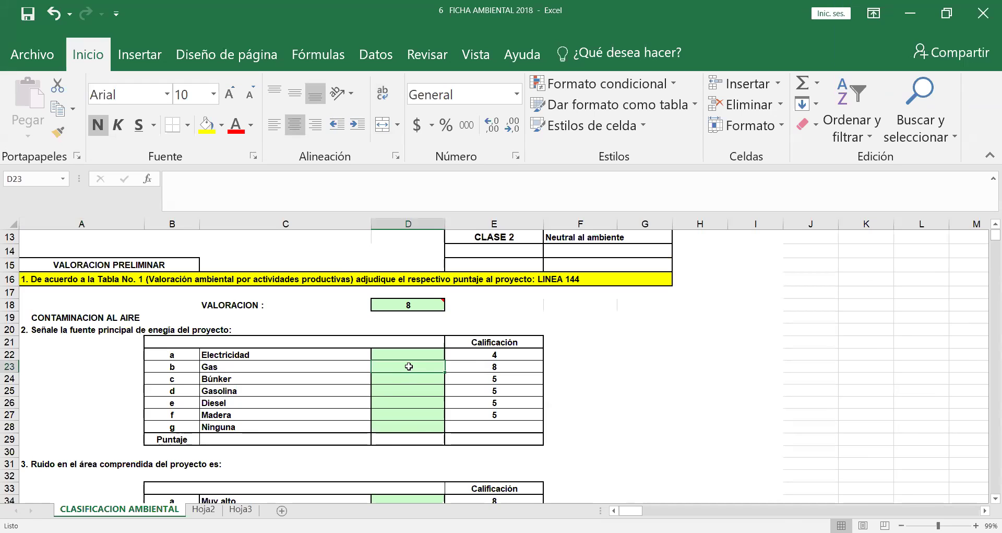
text(4)
key(Return)
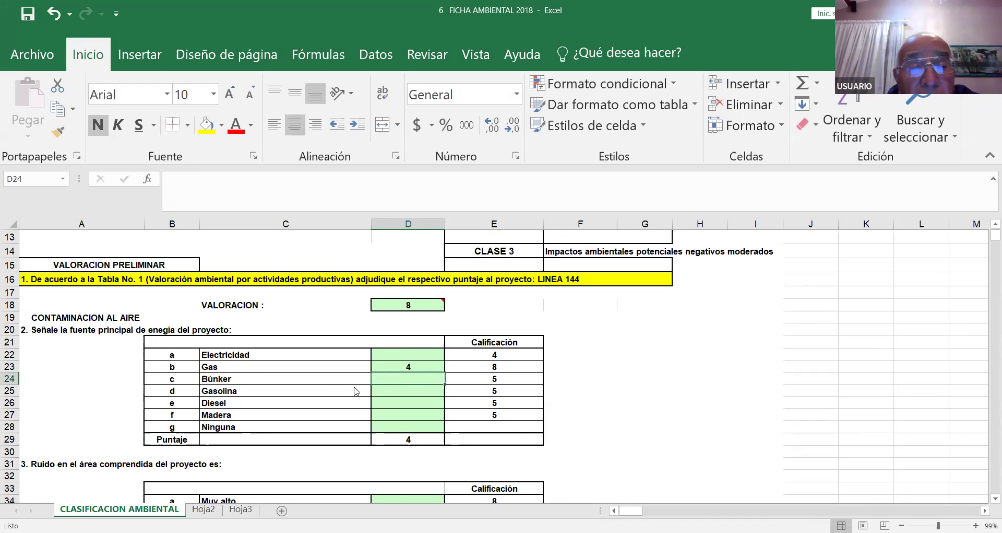
click(403, 364)
text(8)
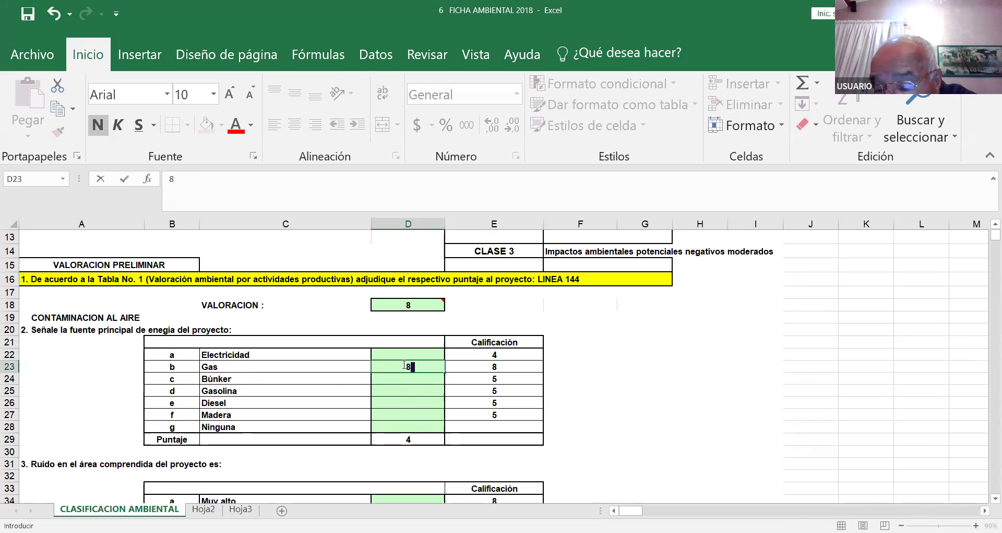
key(Return)
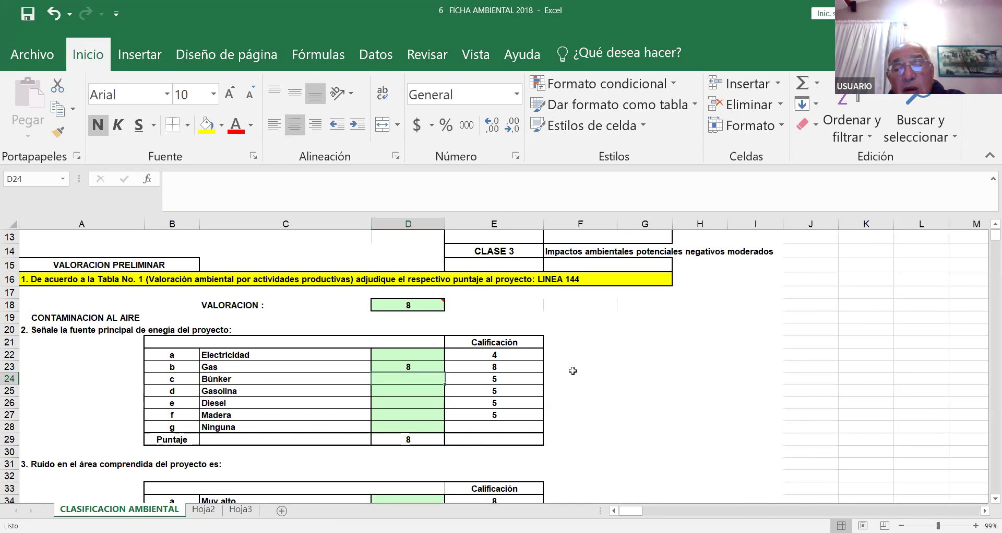
Check the overall PUNTAJE, PORCENTAJE and environmental category, and read question 3 on noise in the project area.
scroll(572, 370, down, 1)
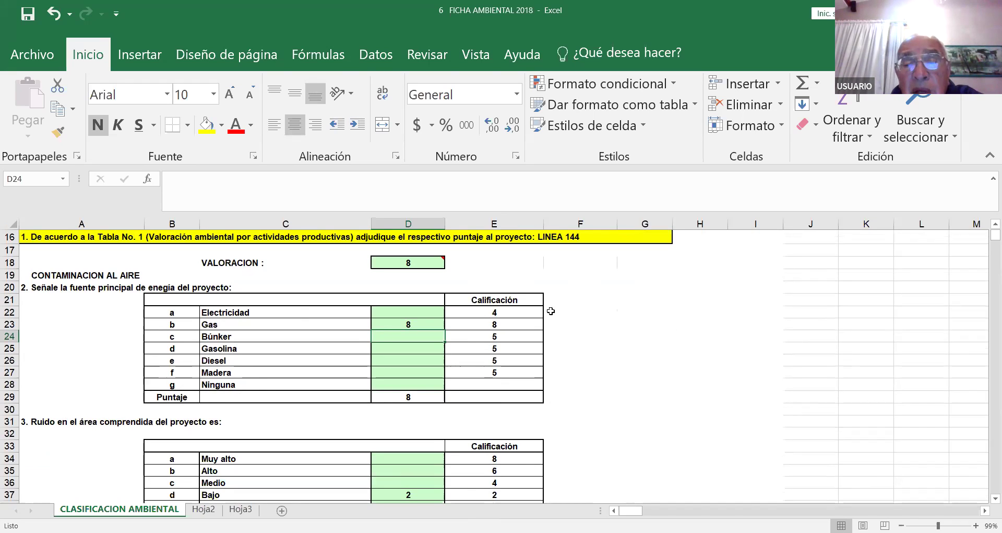
scroll(603, 303, up, 2)
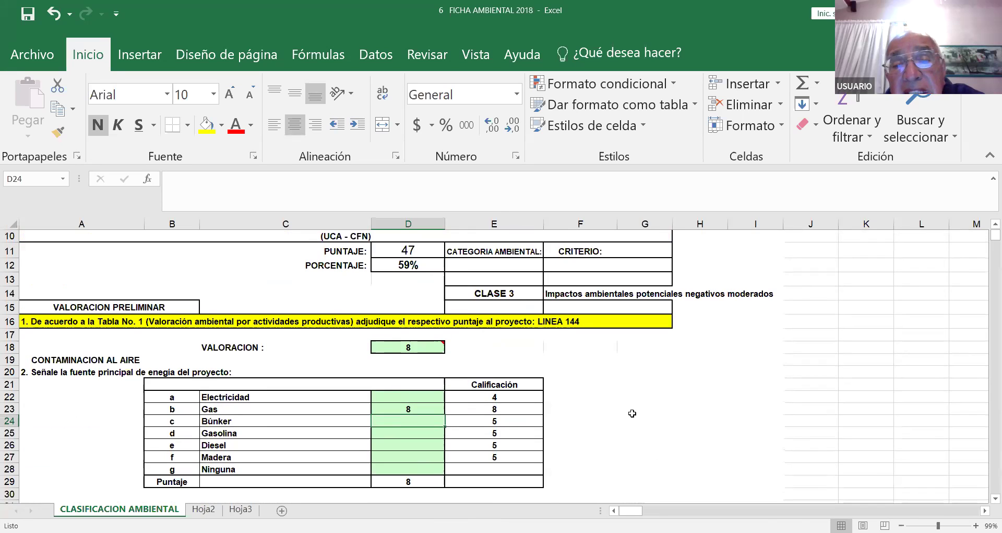
scroll(627, 402, down, 1)
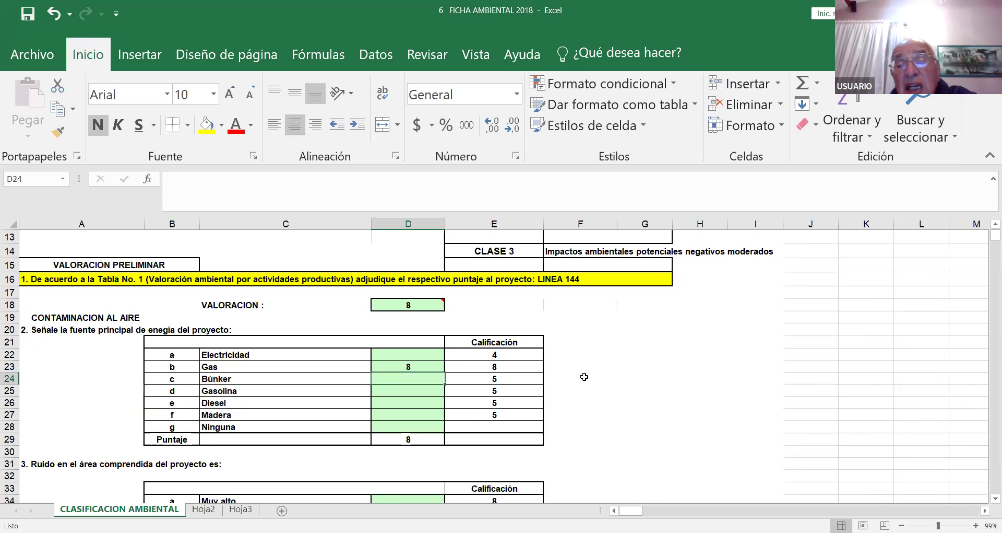
scroll(636, 363, down, 2)
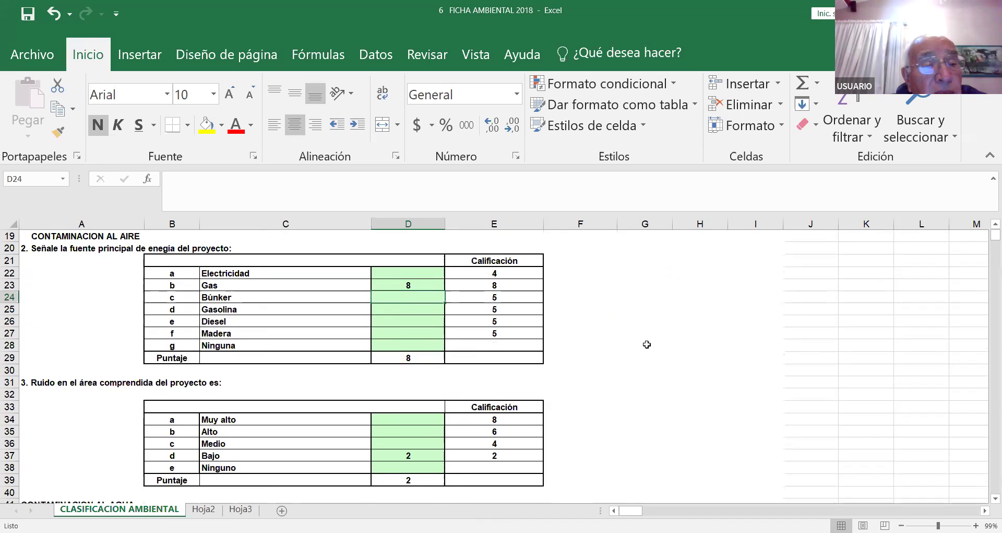
scroll(648, 345, down, 1)
scroll(648, 345, down, 1)
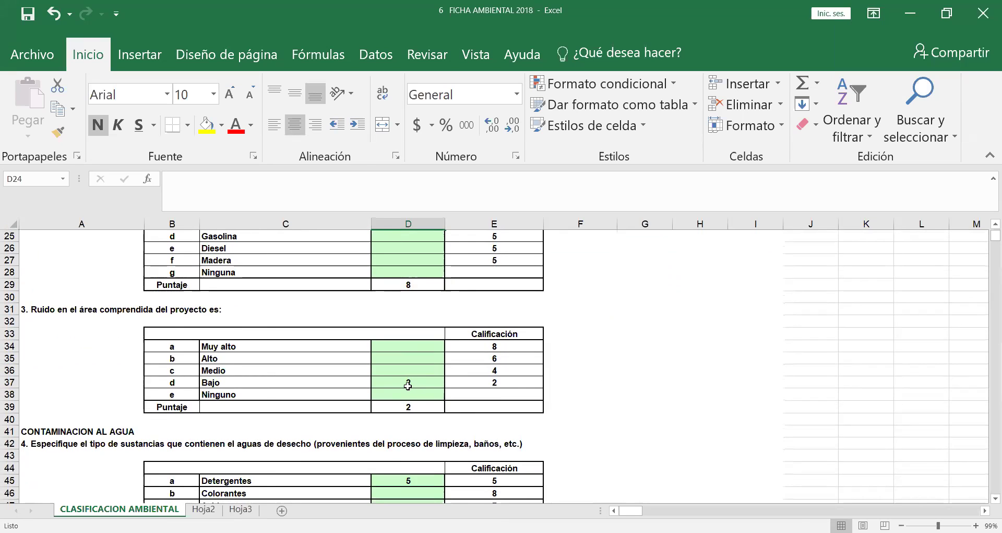
scroll(627, 406, down, 2)
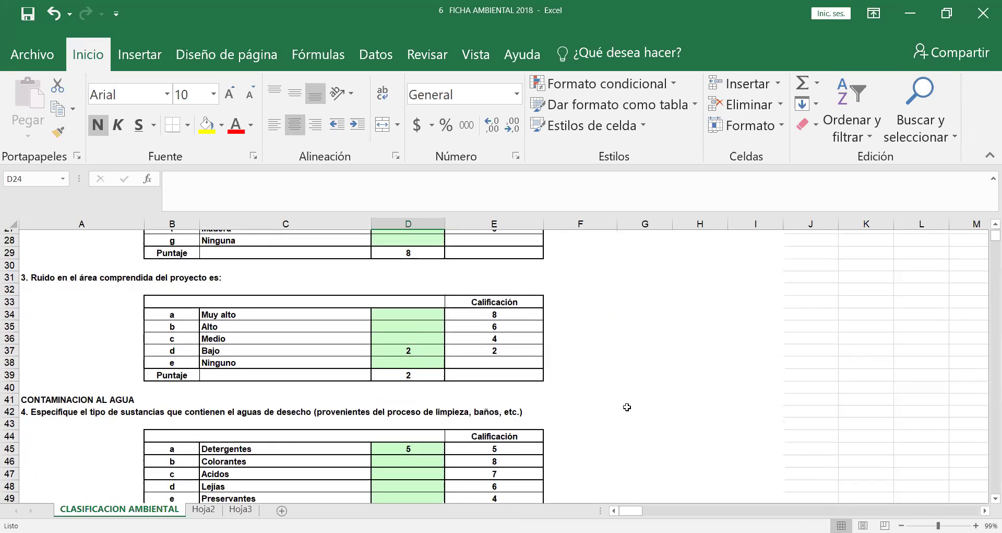
In question 4 on wastewater substances, clear the Detergentes score and set Preservantes in D49 to 4.
scroll(627, 407, down, 1)
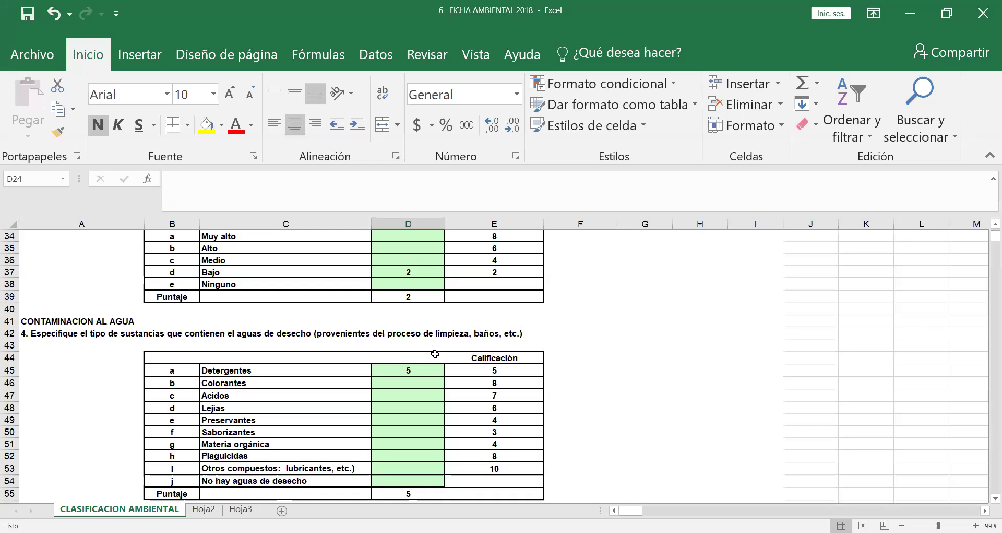
click(415, 371)
key(Delete)
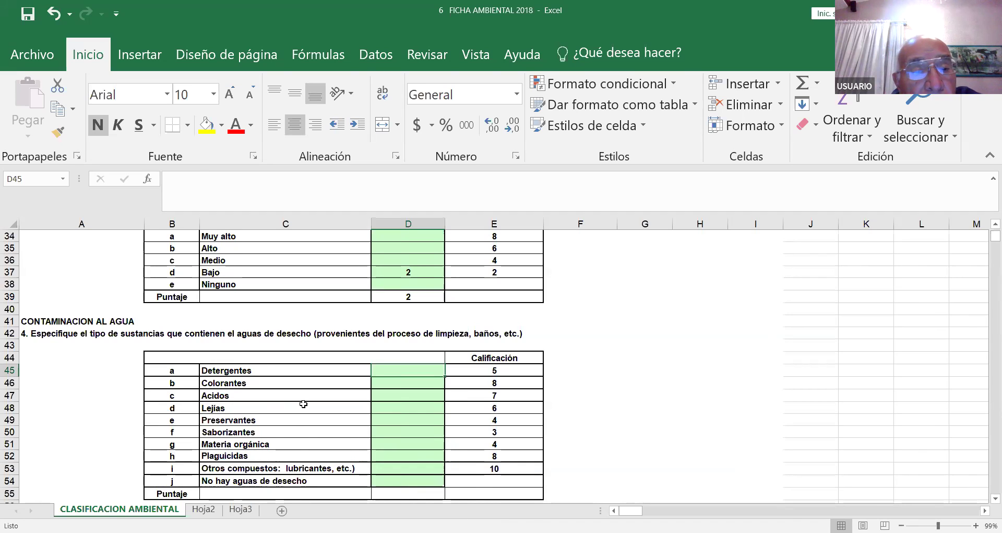
click(385, 419)
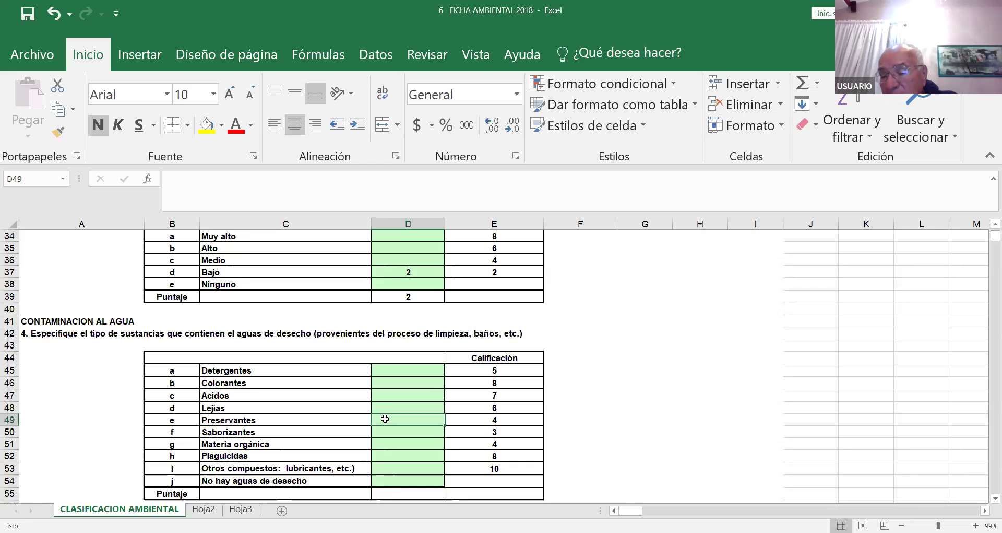
text(4)
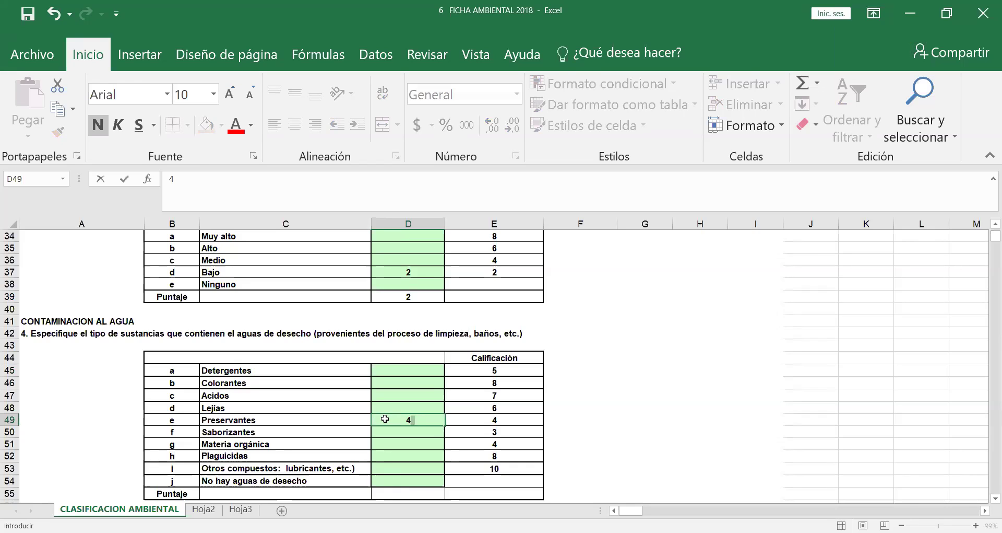
click(579, 429)
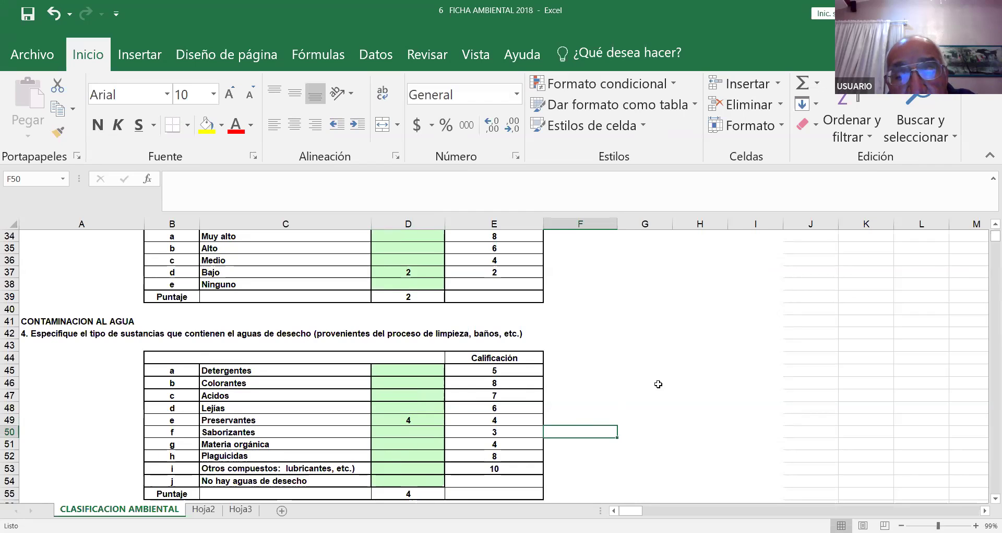
Set the Desechos orgánicos score in D77 of question 6 on solid waste types to 0.
scroll(658, 383, down, 1)
scroll(659, 384, down, 4)
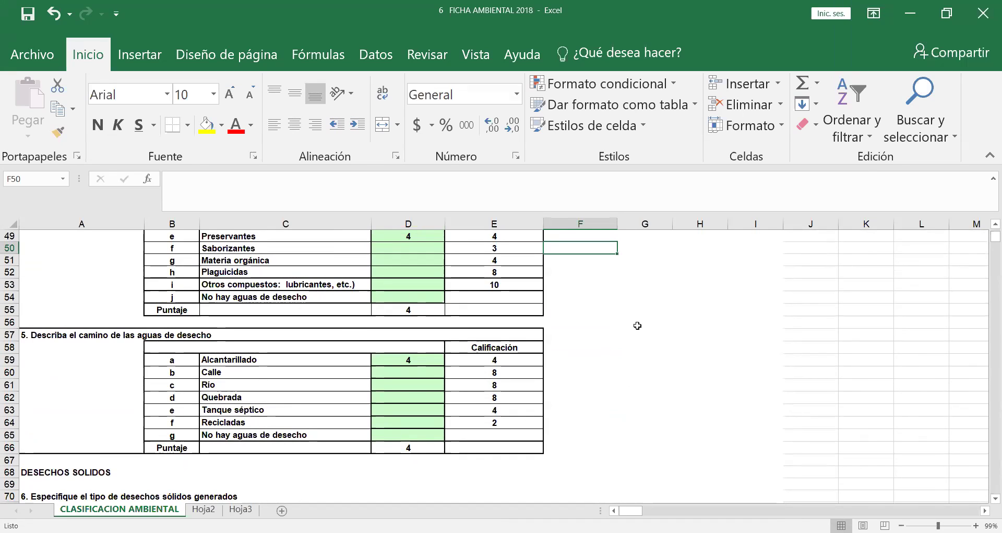
scroll(646, 322, down, 1)
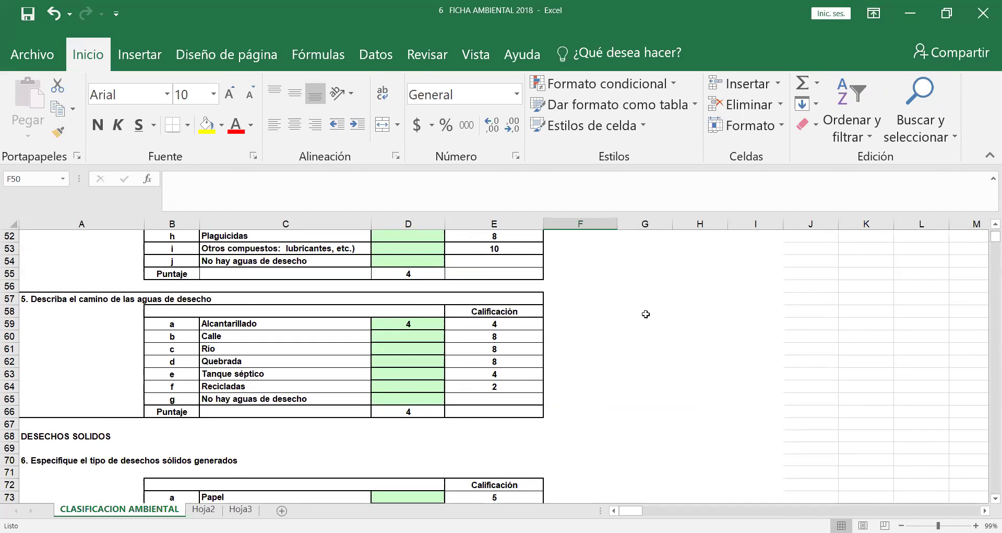
scroll(646, 314, down, 2)
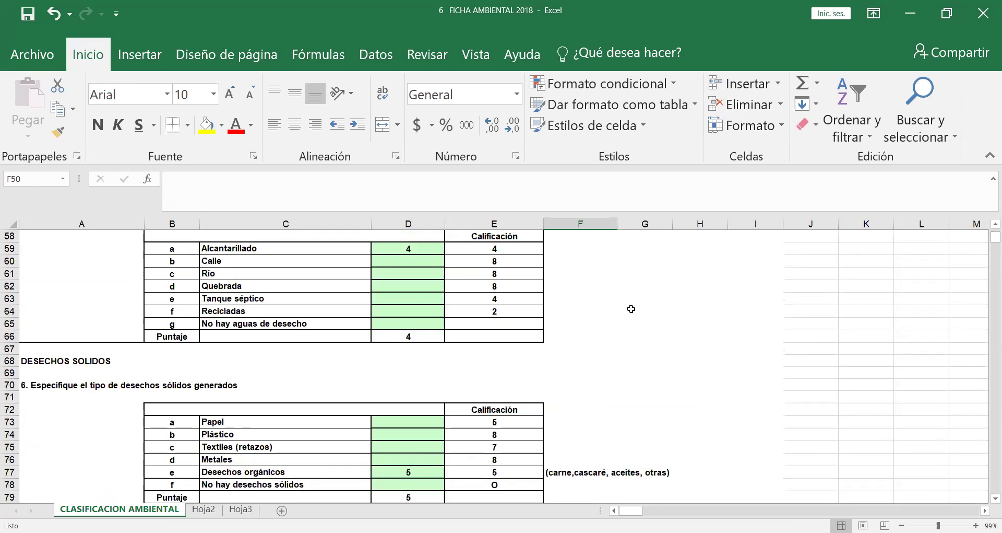
scroll(632, 309, down, 2)
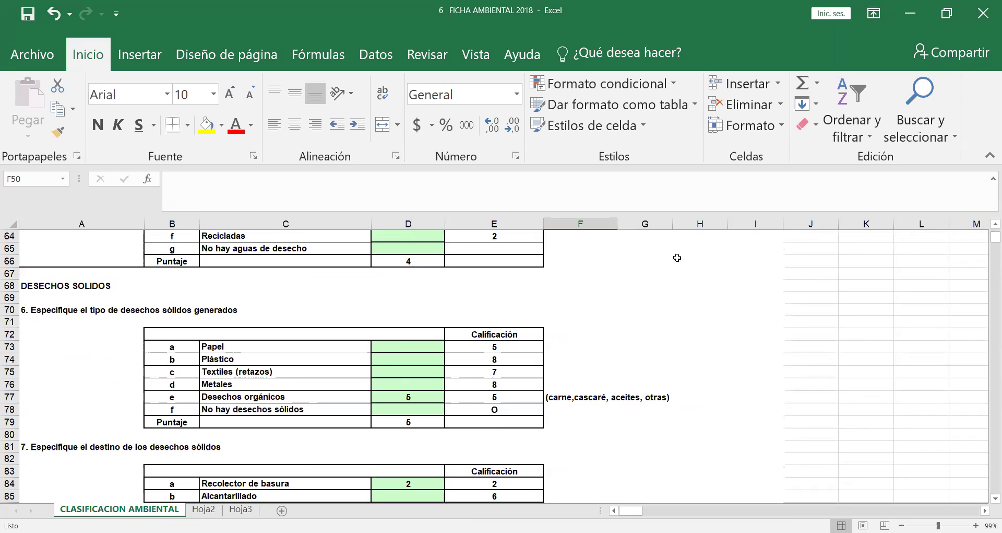
click(411, 397)
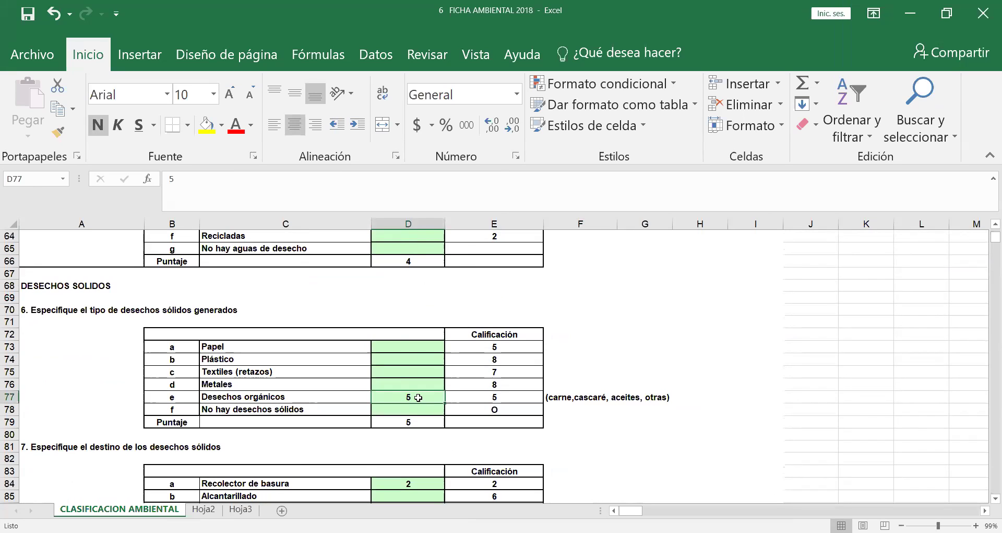
text(0)
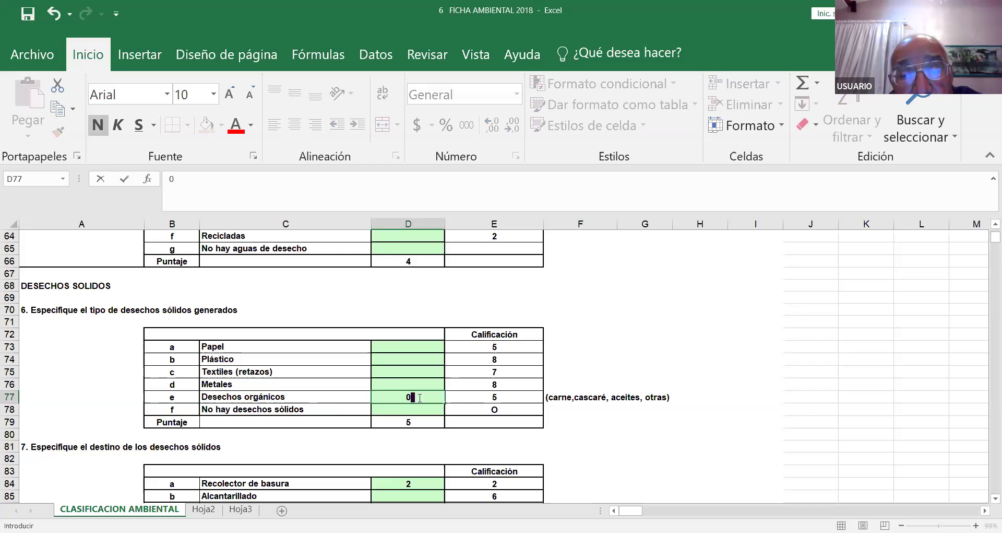
click(604, 302)
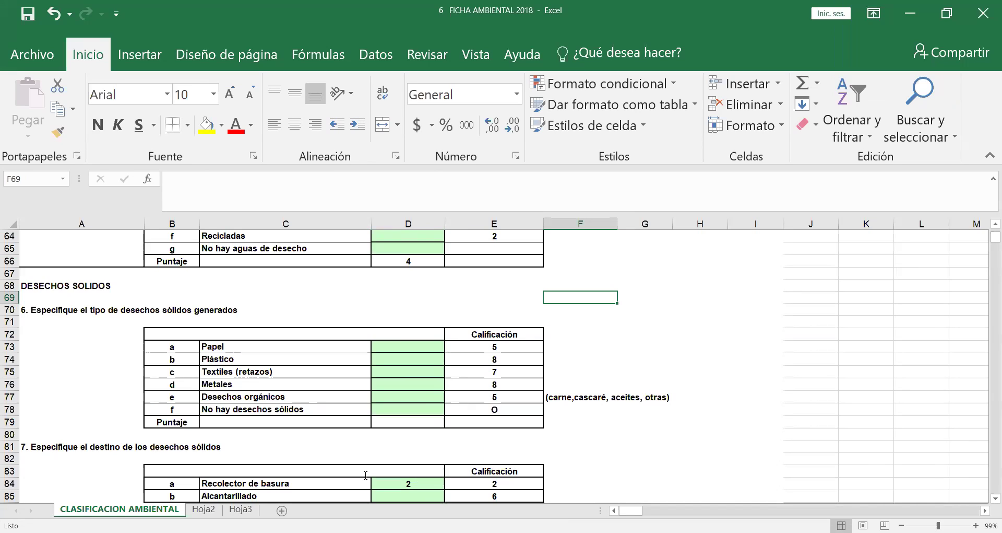
Set the Desechos orgánicos score in D77 to 5.
click(419, 399)
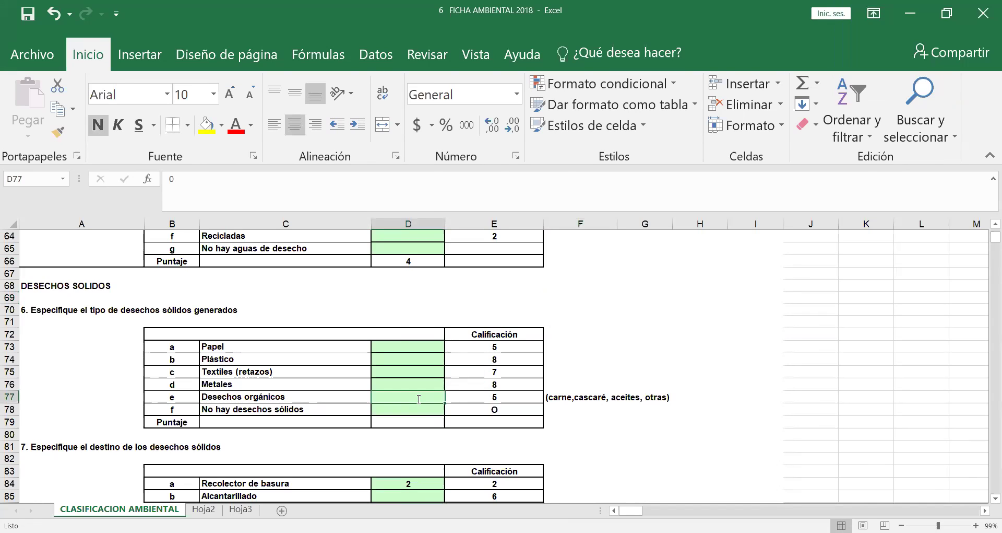
text(5)
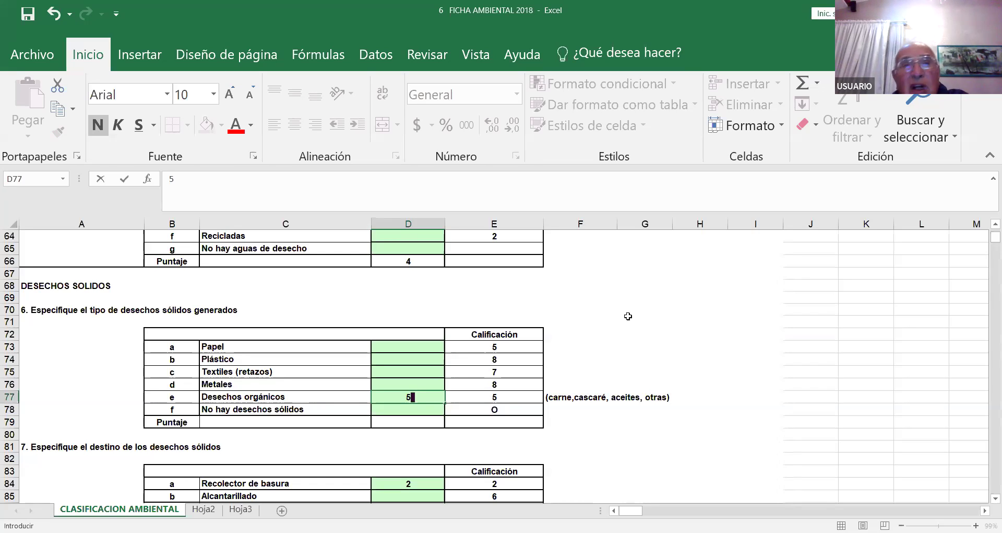
scroll(684, 314, down, 2)
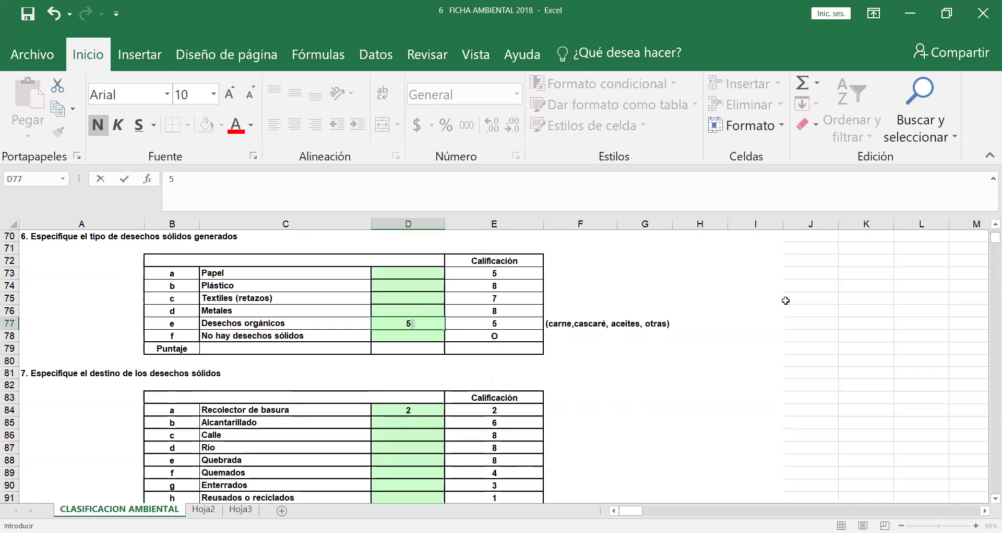
click(389, 430)
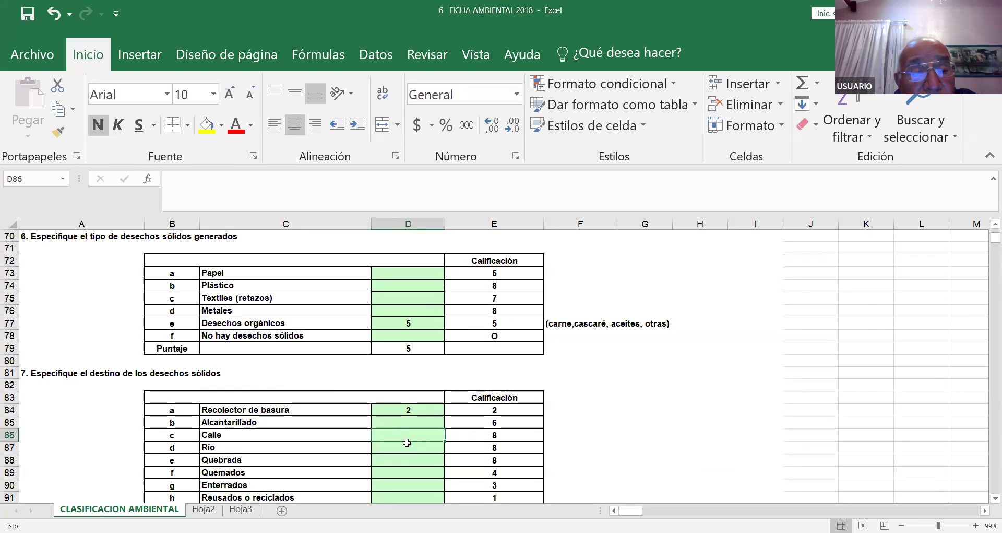
Examine question 7 on the destination of solid waste and question 8 on the label colour of the most toxic product.
scroll(409, 446, down, 1)
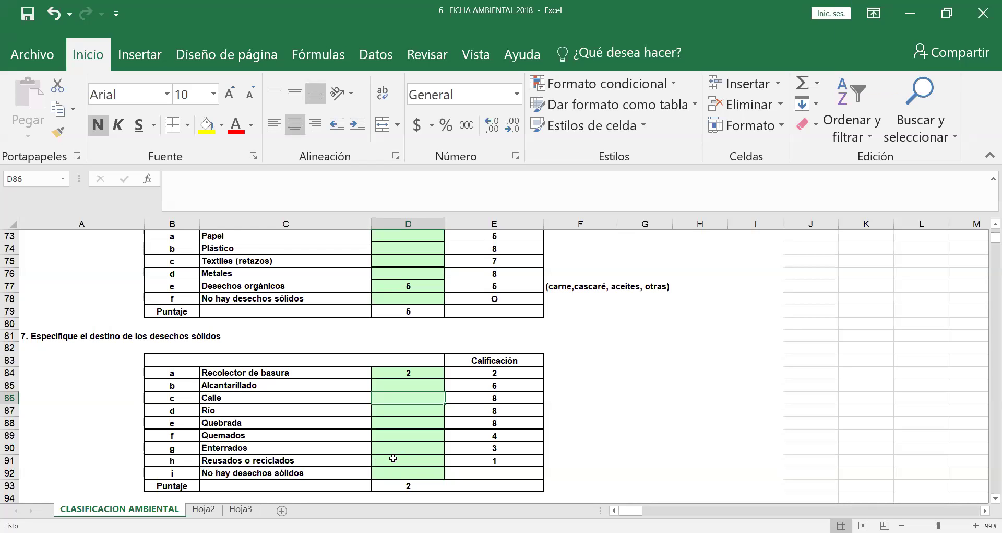
scroll(640, 420, down, 2)
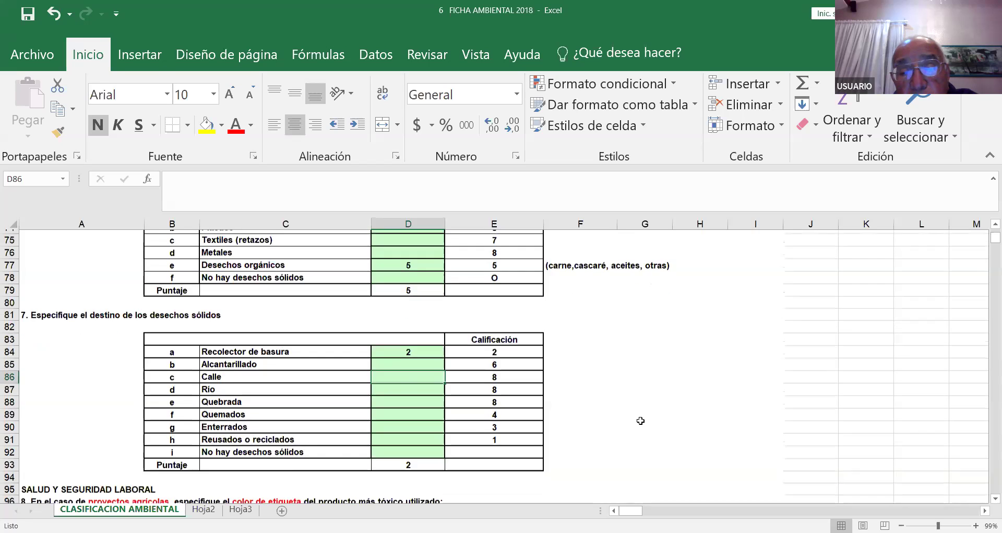
scroll(641, 420, down, 2)
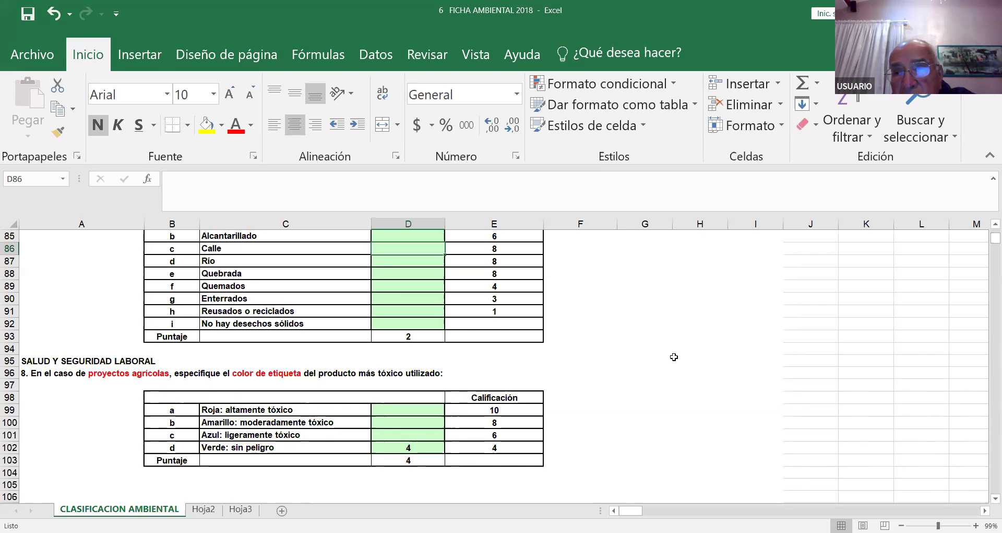
In question 9 on labour protection measures, clear the marks for Gafas, Casco and Exámenes médicos.
scroll(675, 294, down, 2)
scroll(675, 294, down, 2)
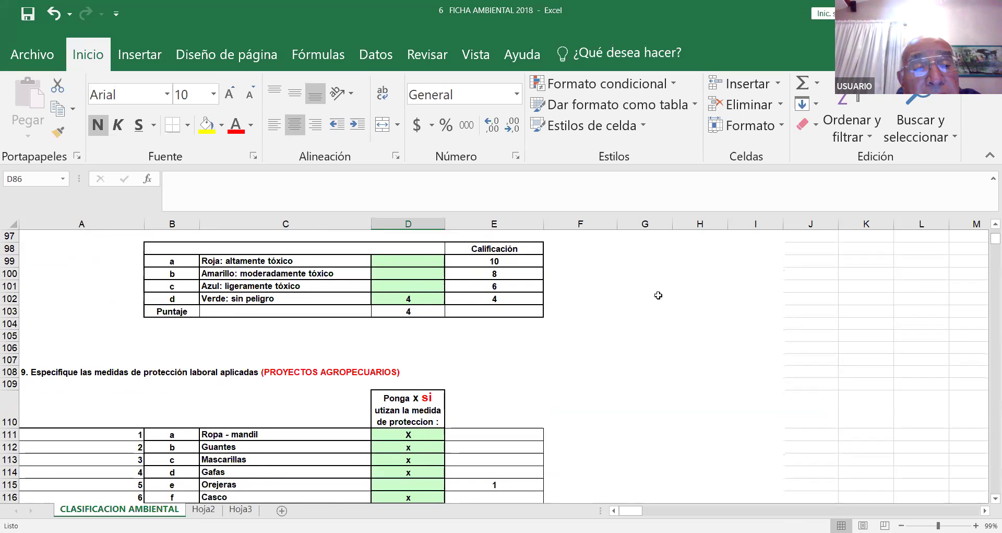
scroll(597, 341, down, 2)
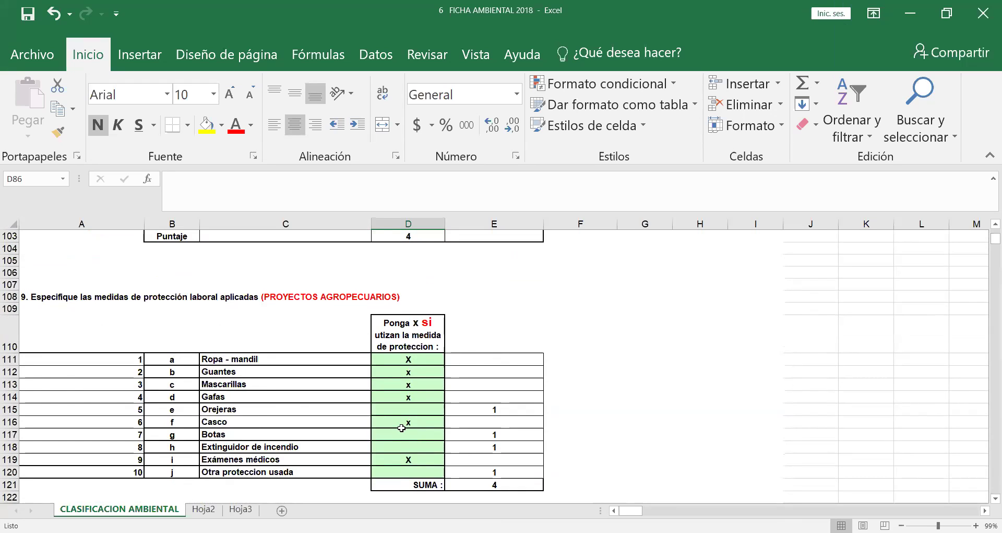
click(418, 392)
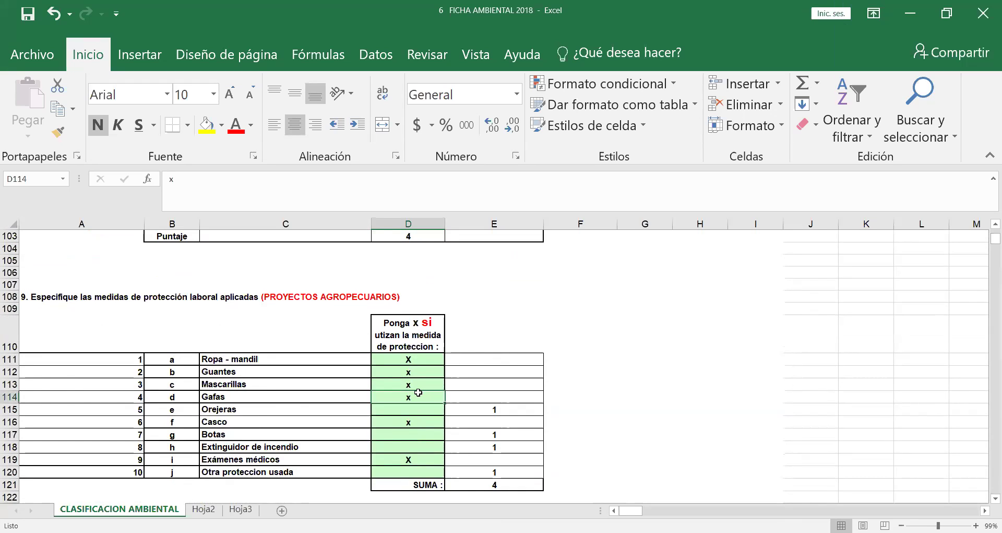
key(Delete)
click(414, 423)
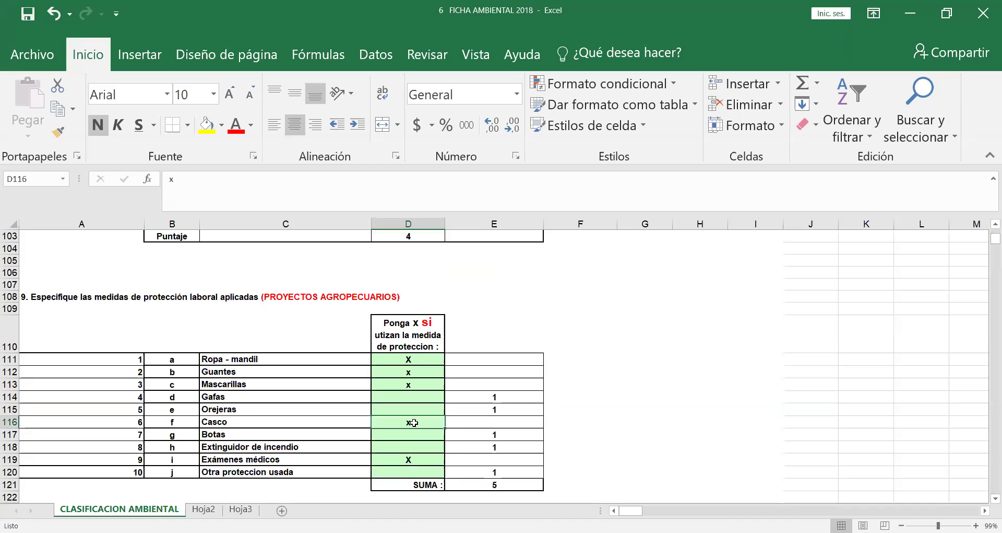
click(397, 456)
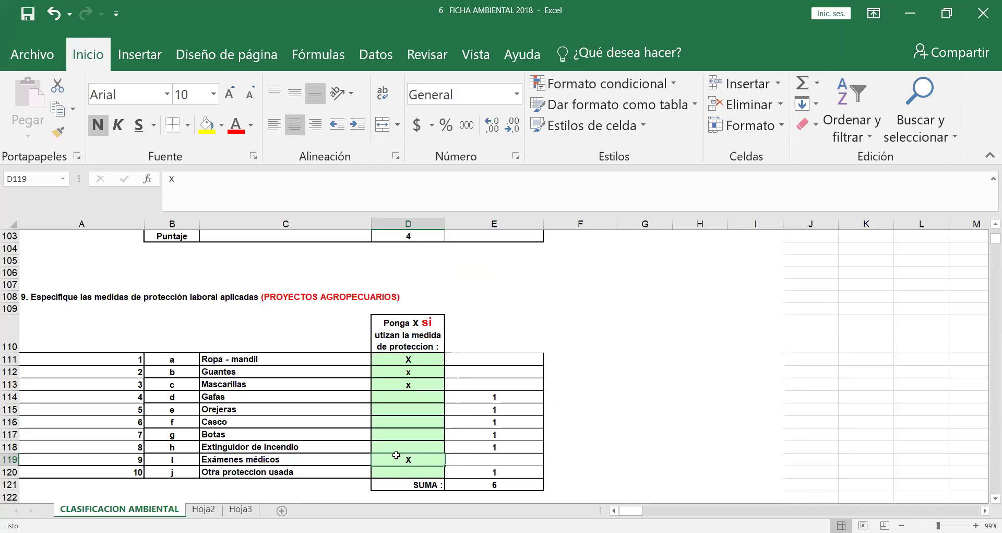
key(Left)
key(Left)
key(Left)
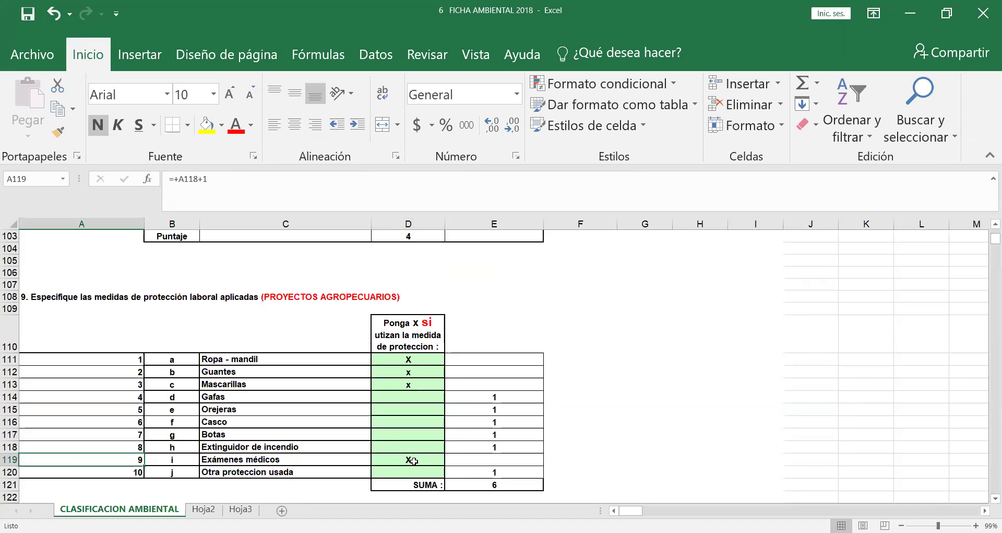
click(414, 461)
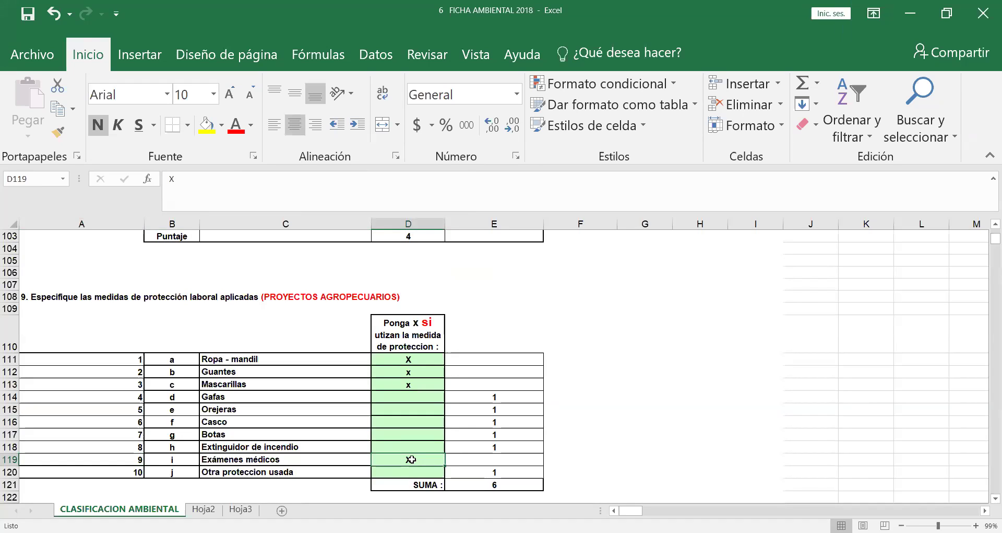
key(Delete)
Fill the x mark from Mascarillas in D113 down to Otra proteccion usada in D120.
click(421, 386)
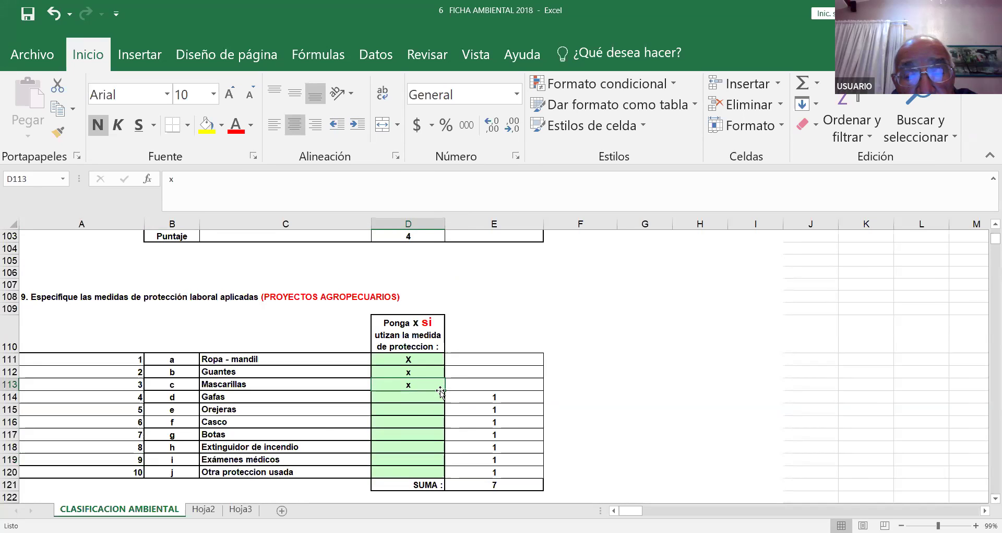
drag(442, 390, 445, 473)
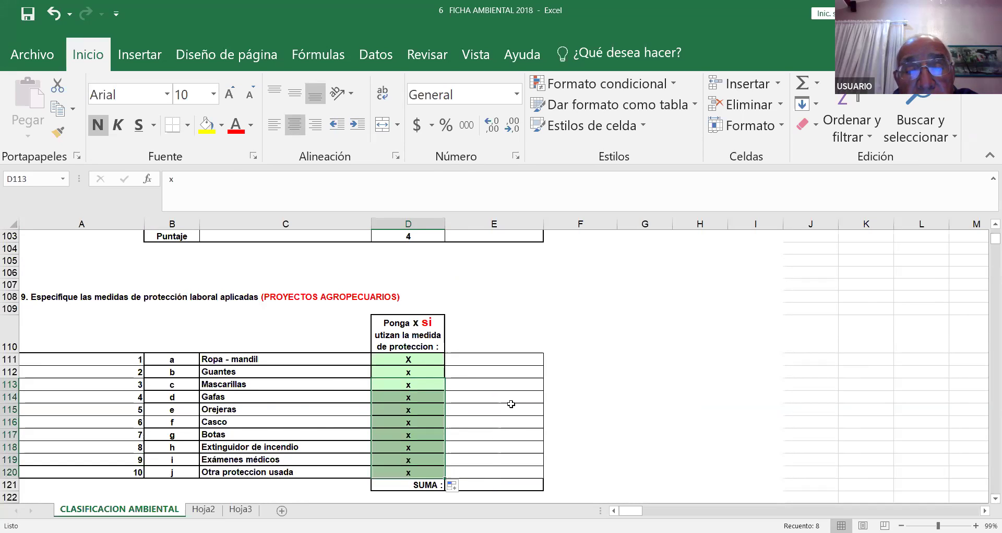
click(635, 319)
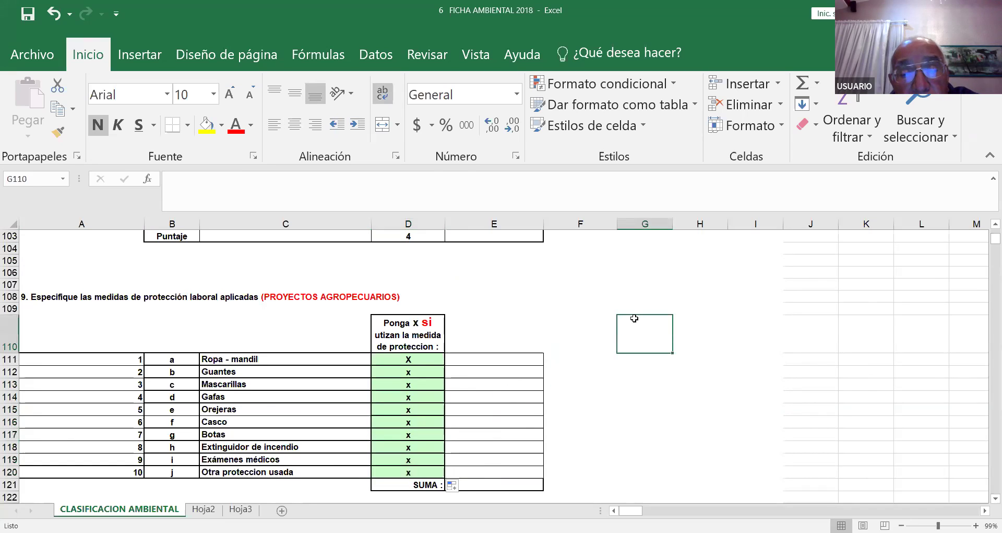
Overwrite the Ropa - mandil score formula in E111 with the value 1.
click(488, 359)
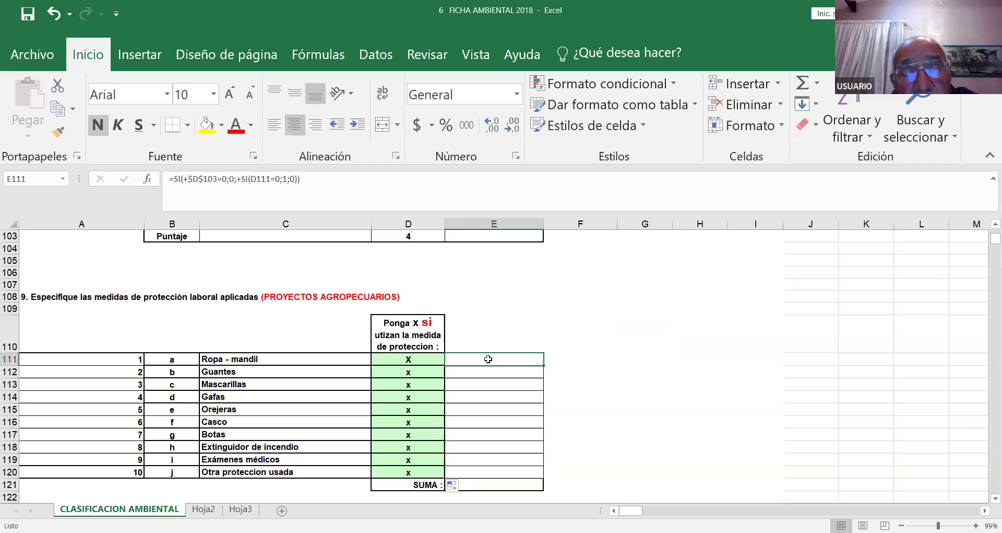
text(1)
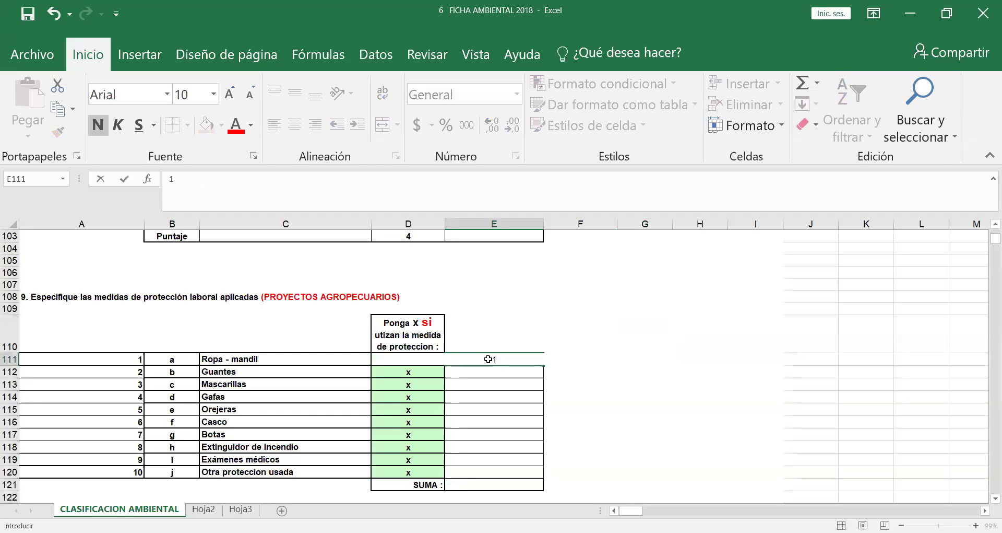
key(Return)
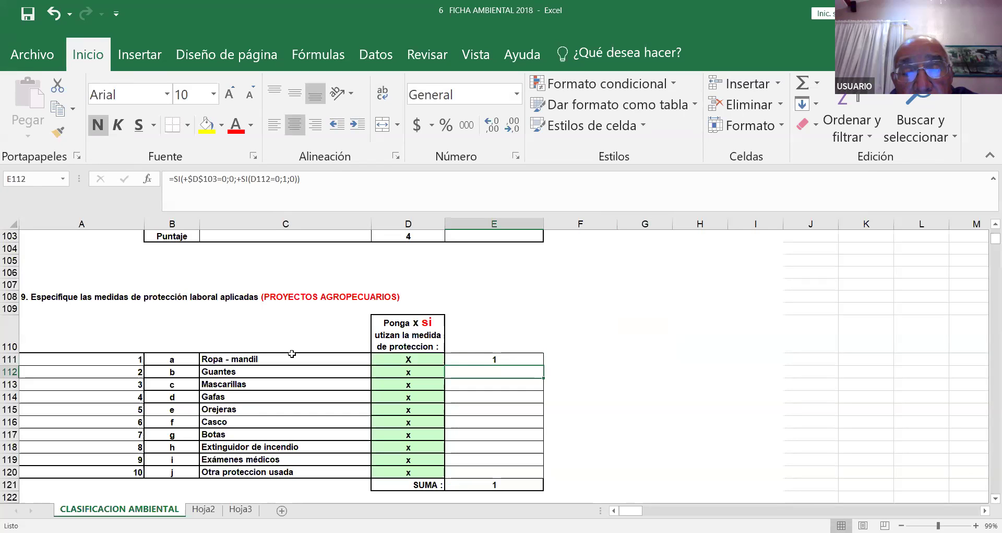
Clear the protection marks for Ropa - mandil, Guantes, Mascarillas and Gafas in D111:D114.
drag(398, 360, 399, 369)
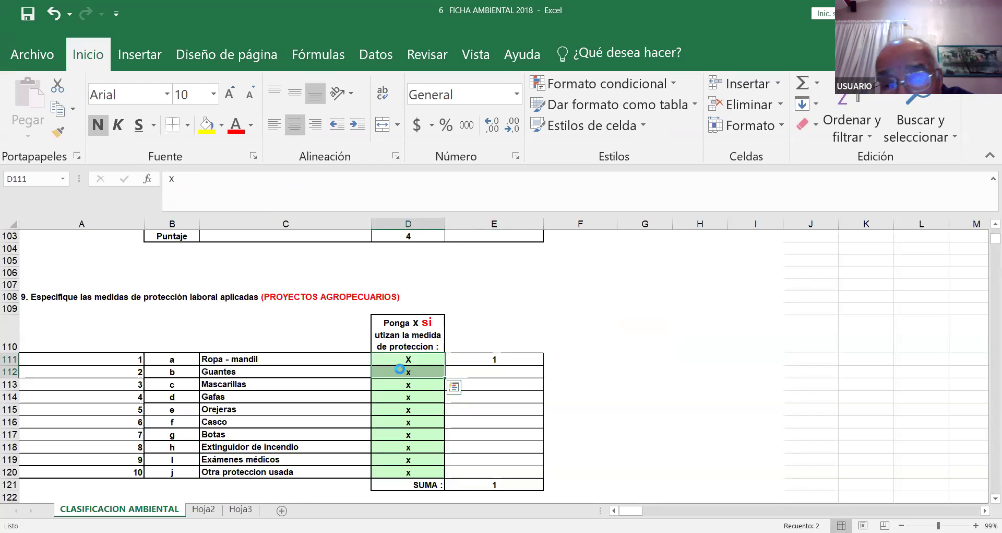
key(Delete)
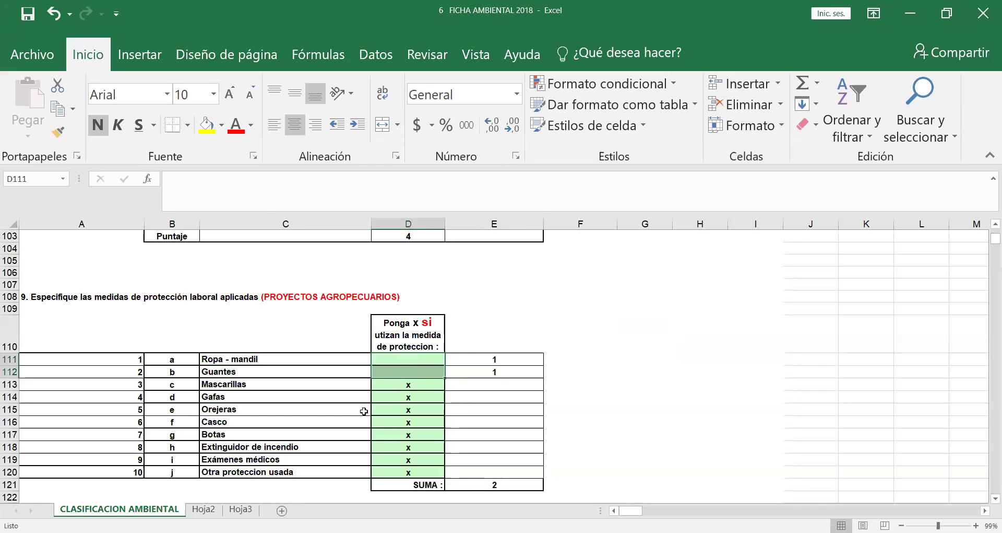
click(395, 384)
key(Delete)
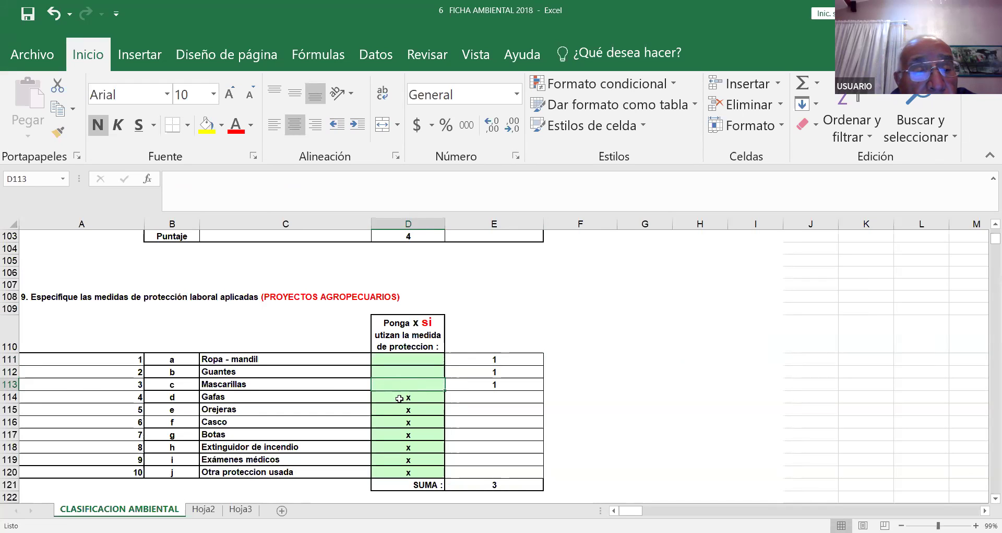
click(415, 397)
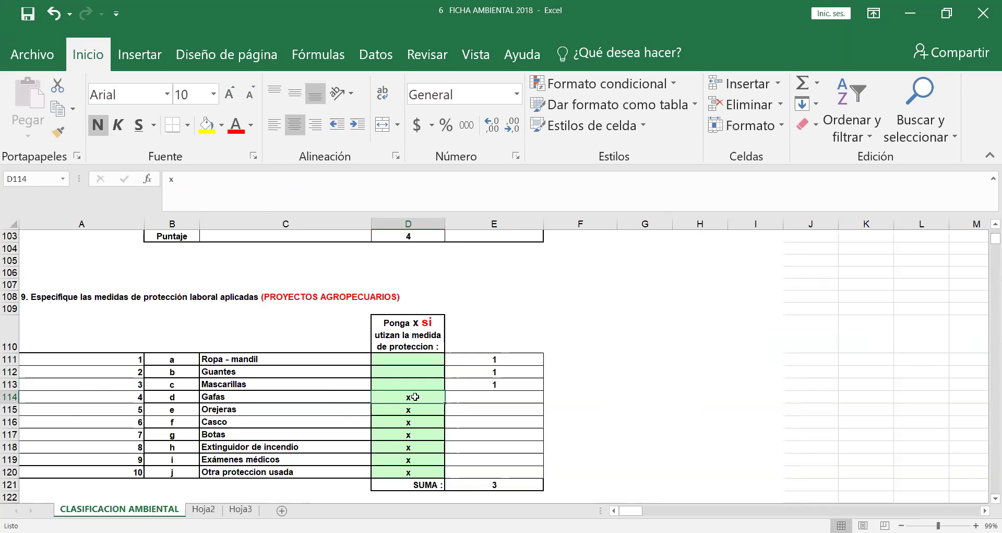
key(Delete)
Mark Ropa - mandil in D111 with X and fill the mark down through Gafas in D114.
click(415, 361)
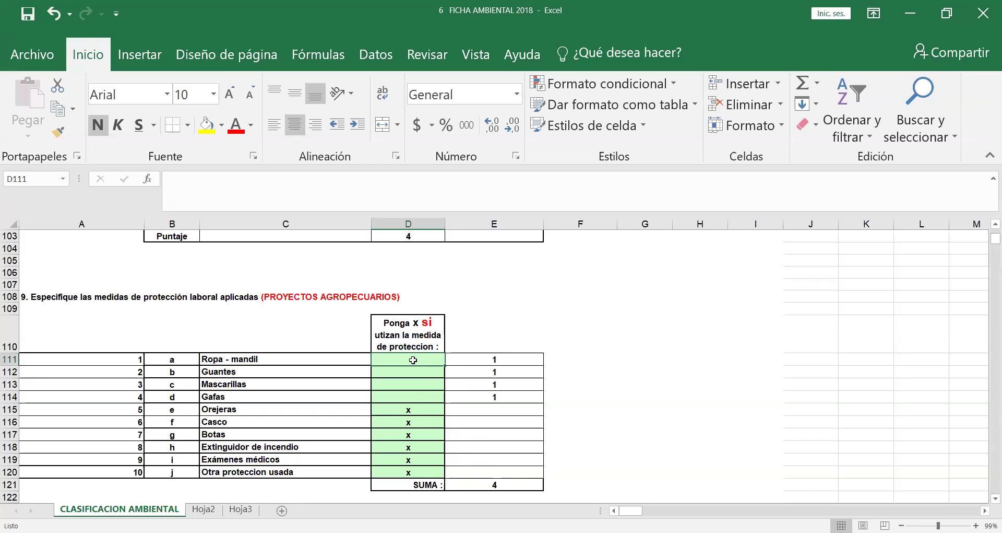
text(X)
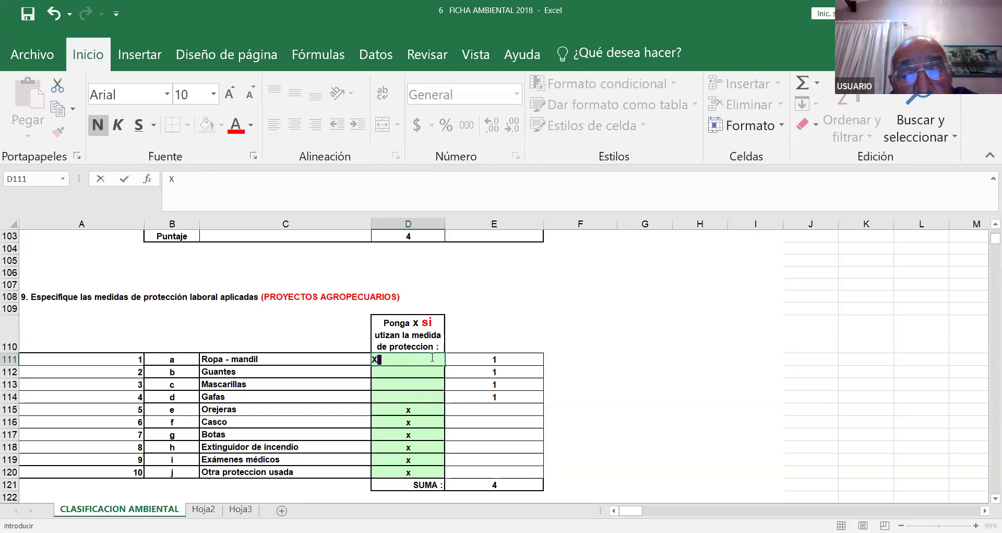
click(594, 312)
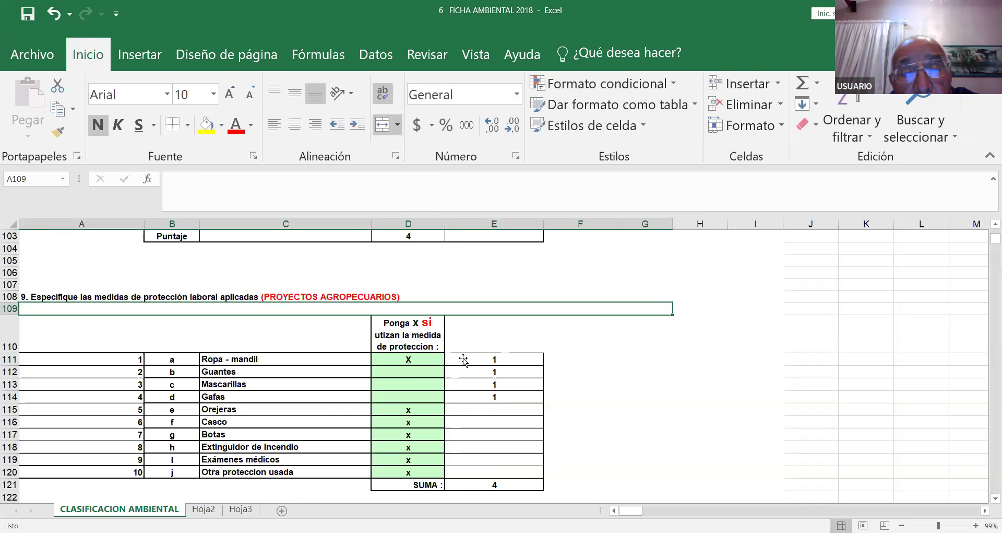
click(433, 359)
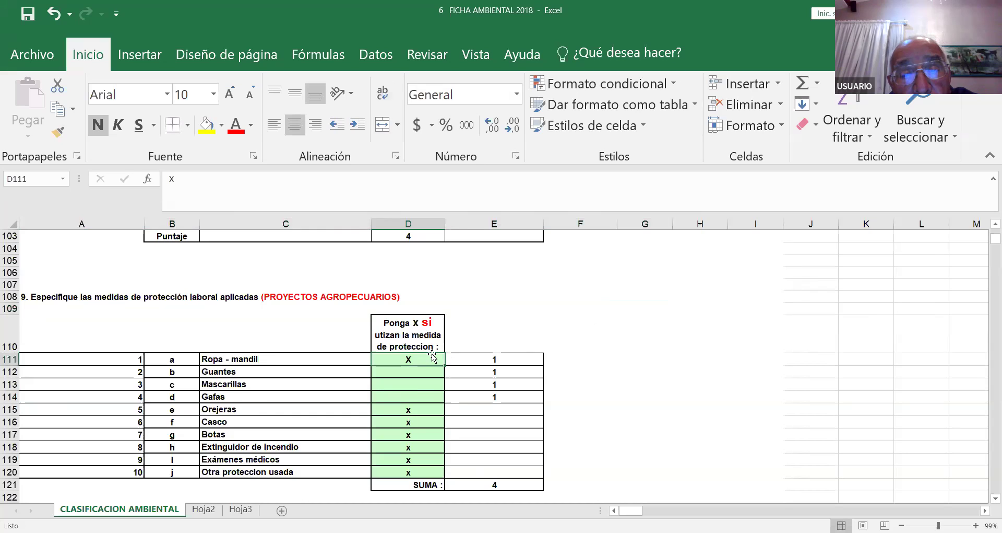
drag(443, 363, 444, 396)
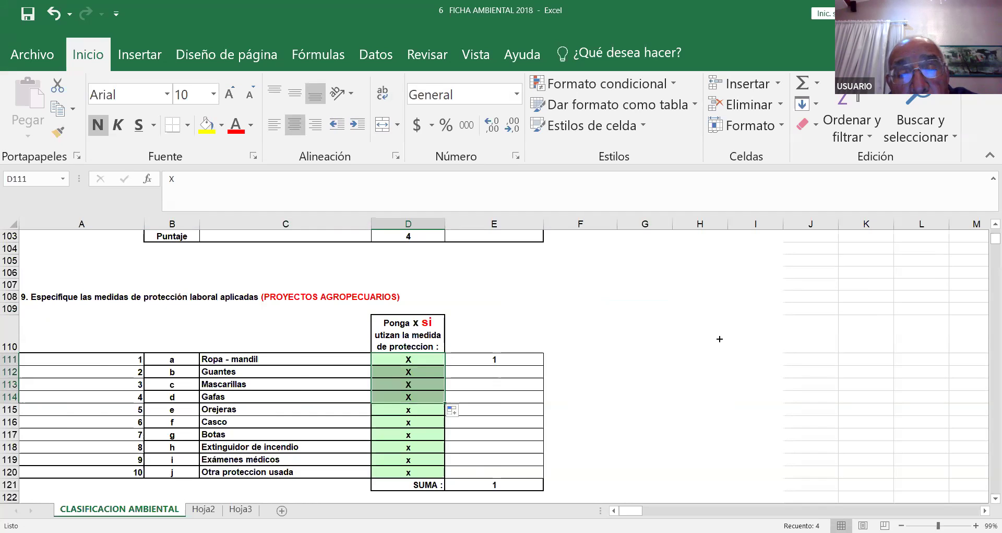
click(703, 371)
Move the score formula from E112 into E111, replacing the value already there.
click(513, 372)
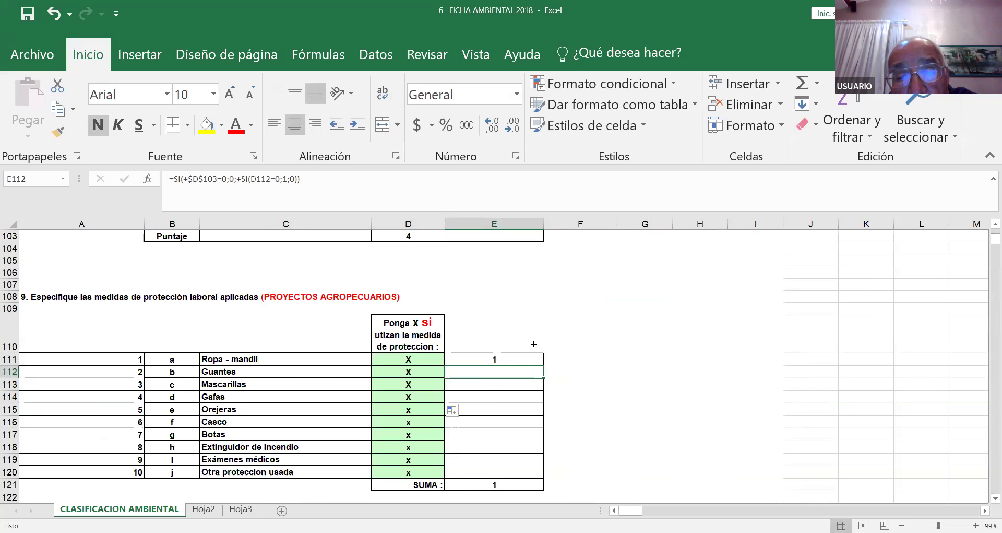
drag(541, 364, 563, 354)
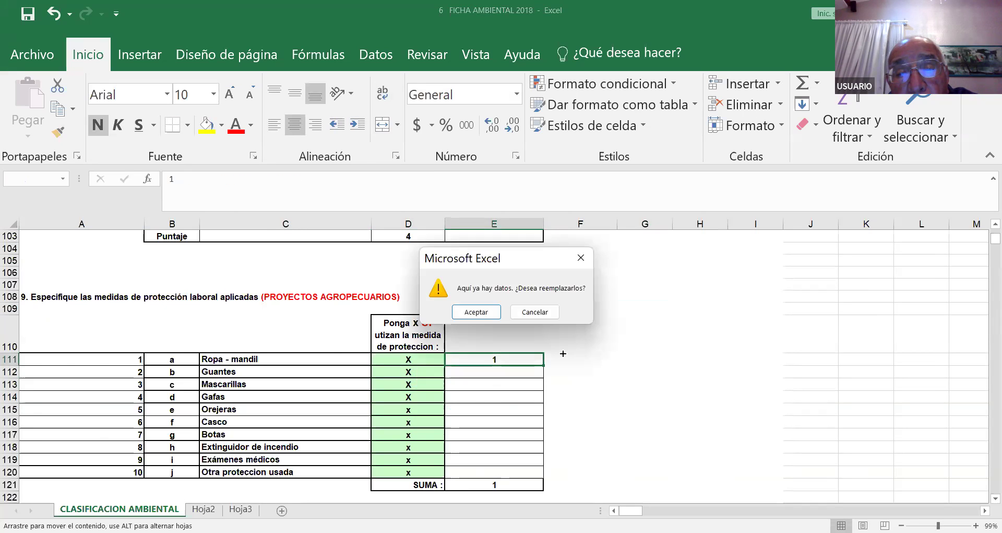
click(485, 313)
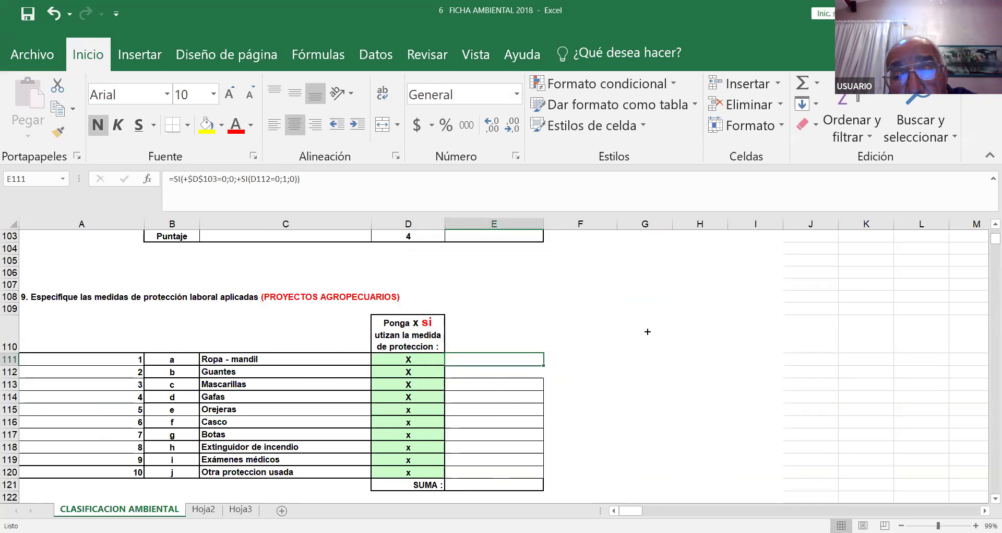
click(647, 332)
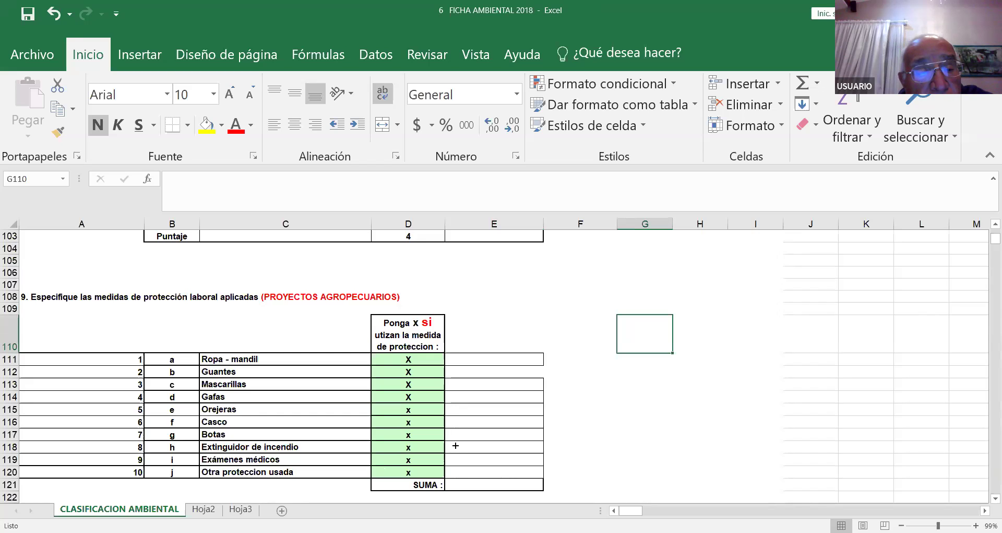
Set the SUMA total of question 9 in E121 to 6.
scroll(555, 457, down, 1)
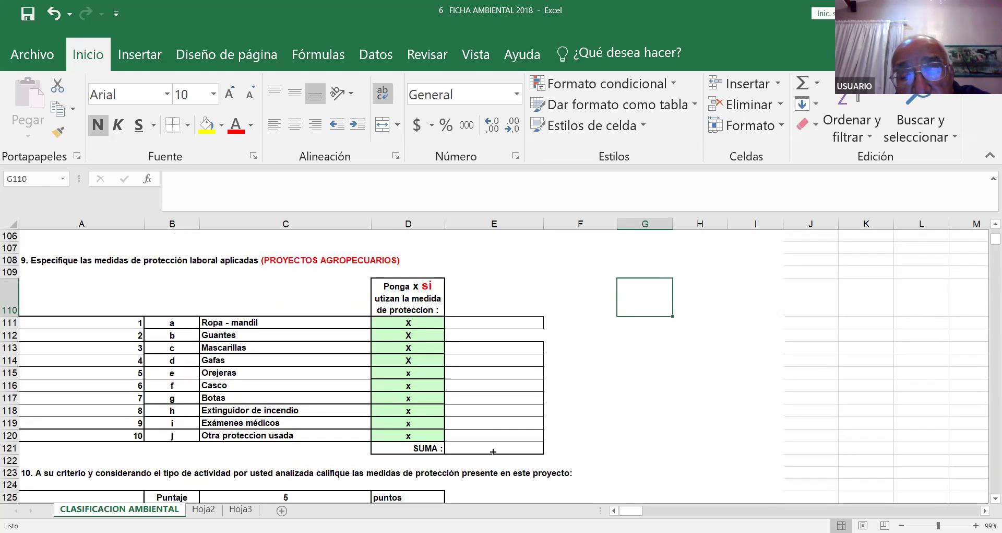
click(493, 452)
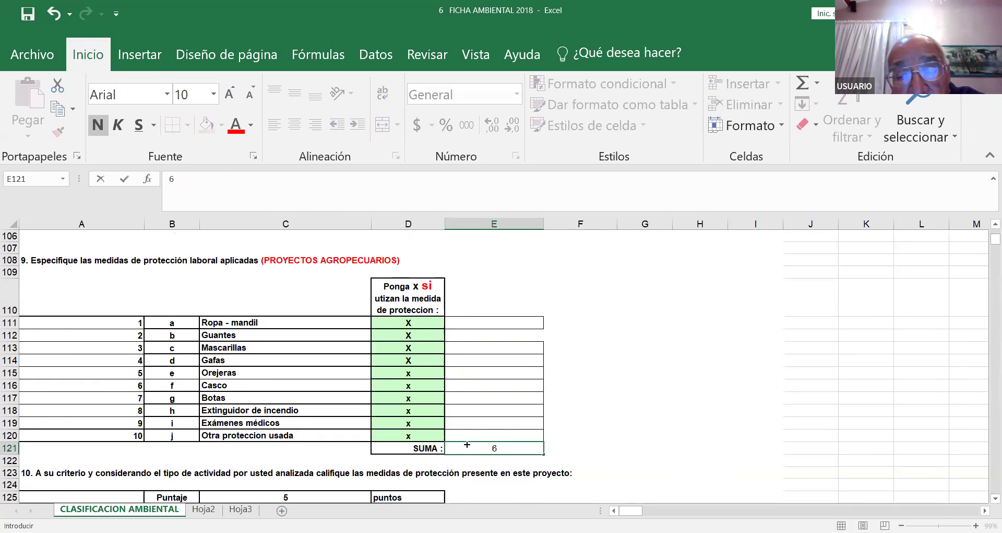
click(610, 350)
Examine question 10 and the environmental categories table, and check the project's overall score, percentage and environmental class.
scroll(616, 350, down, 3)
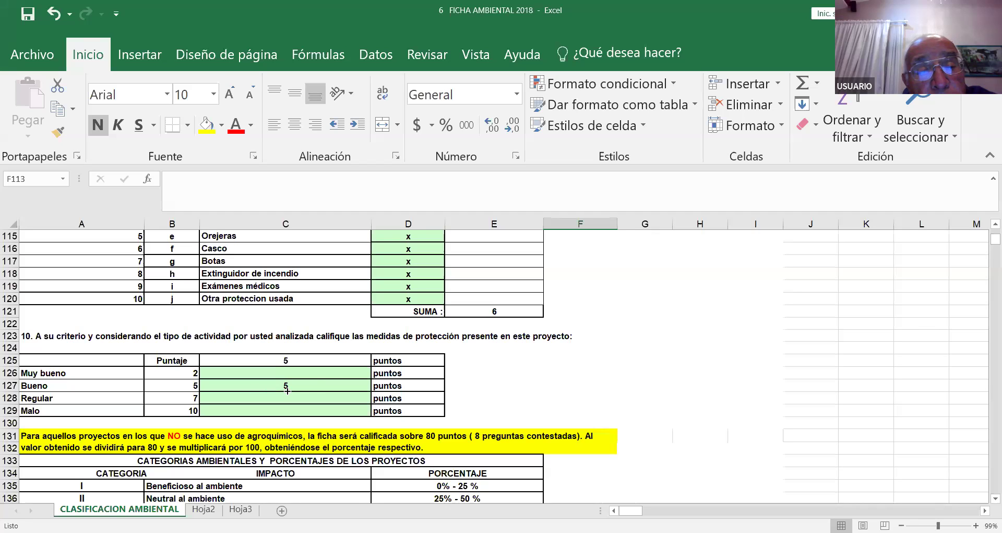
scroll(537, 344, down, 1)
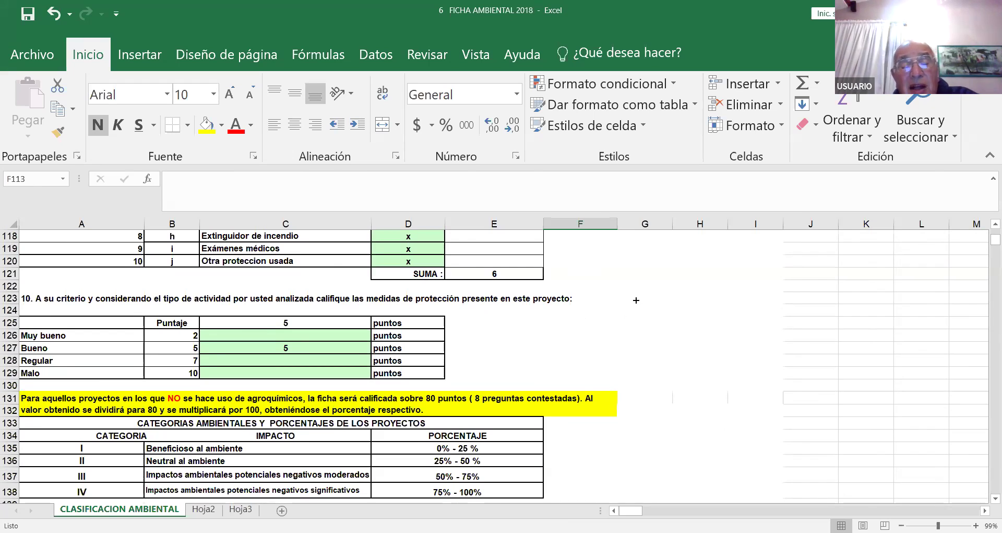
scroll(519, 336, up, 11)
scroll(519, 336, up, 14)
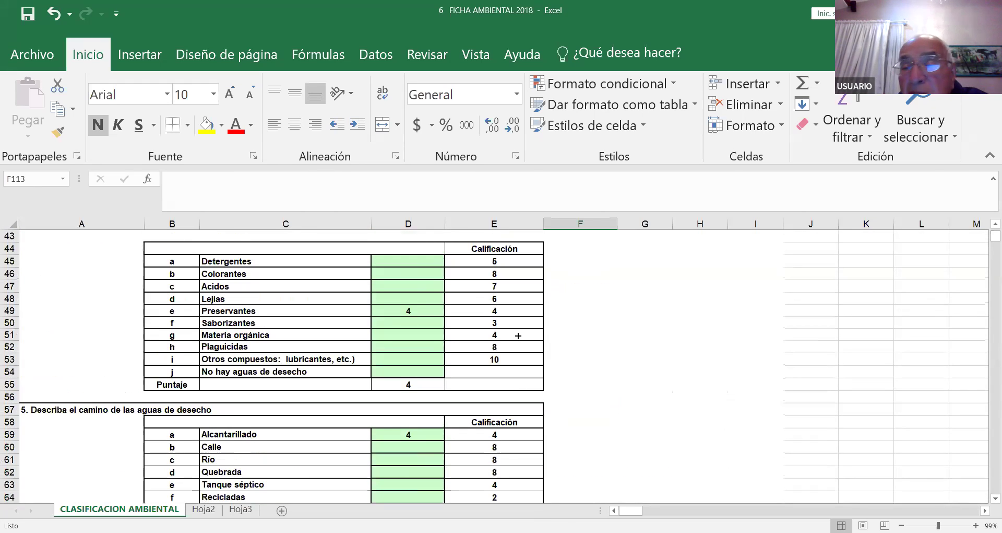
scroll(595, 321, up, 2)
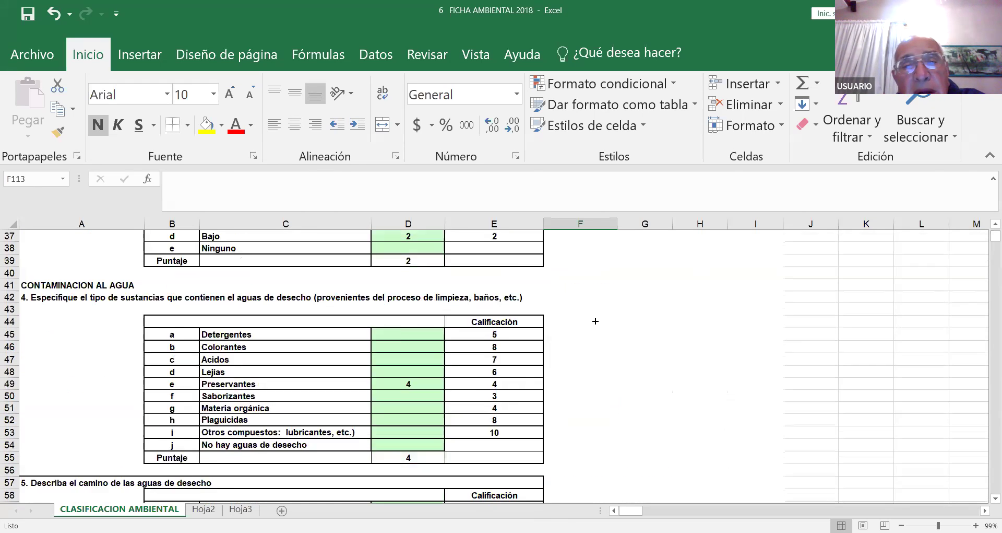
scroll(595, 321, up, 6)
scroll(595, 321, up, 5)
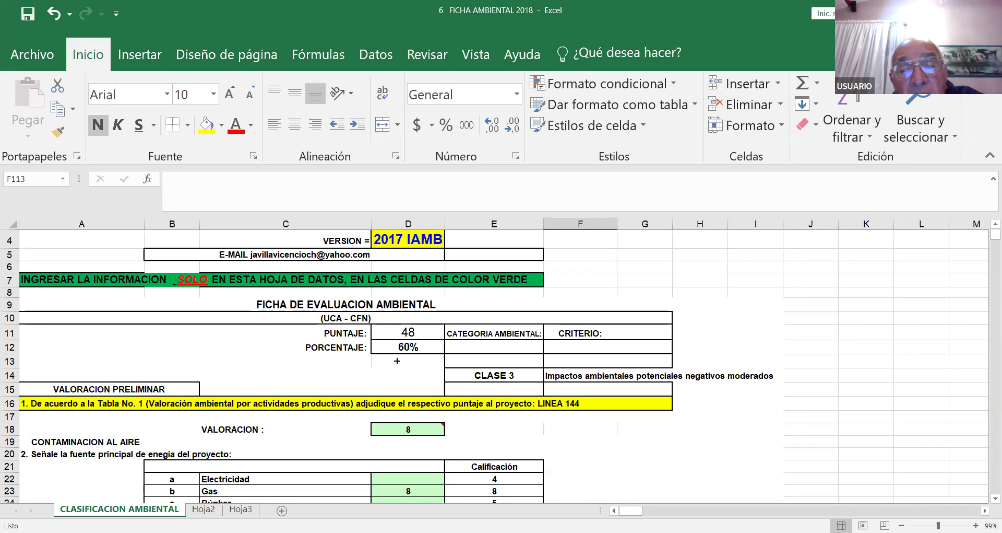
click(372, 374)
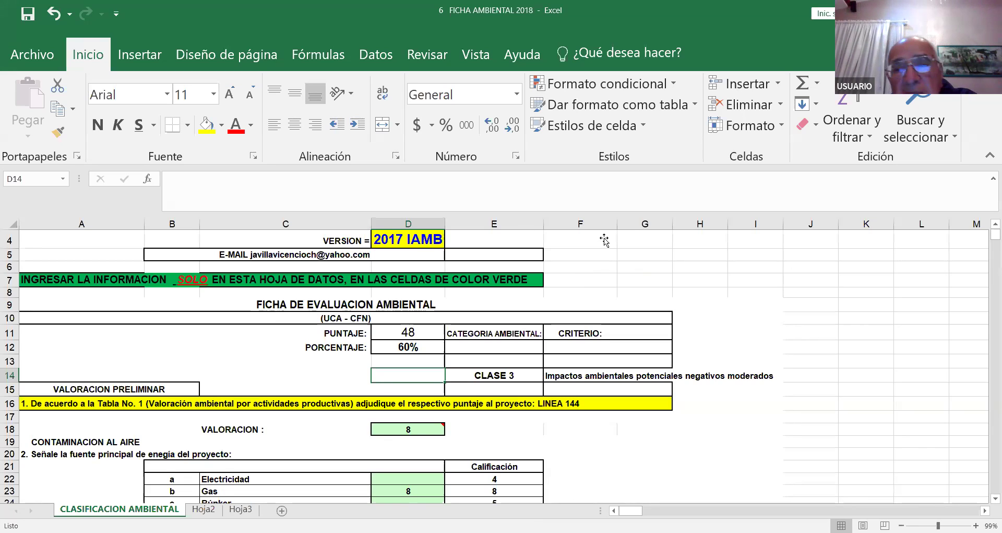
scroll(692, 269, up, 1)
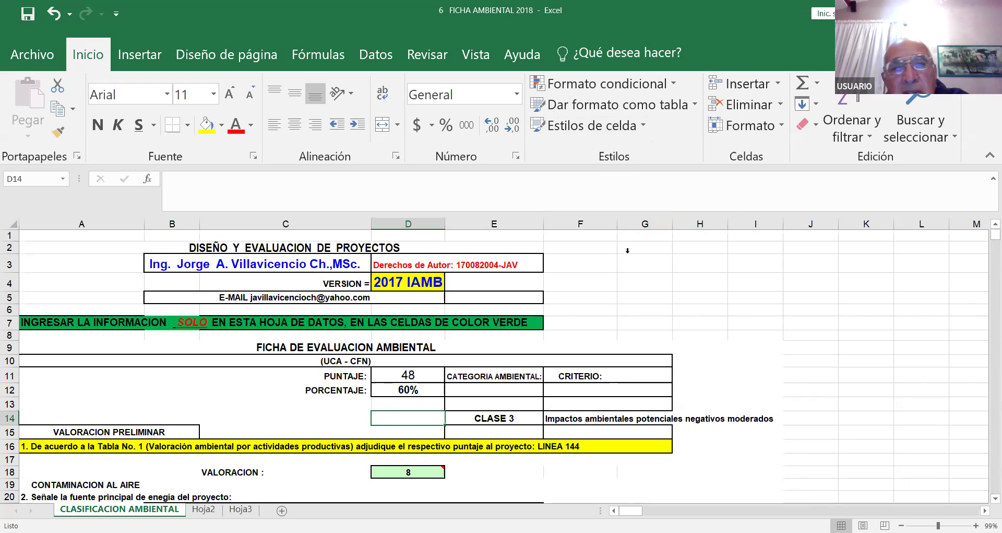
scroll(710, 257, down, 3)
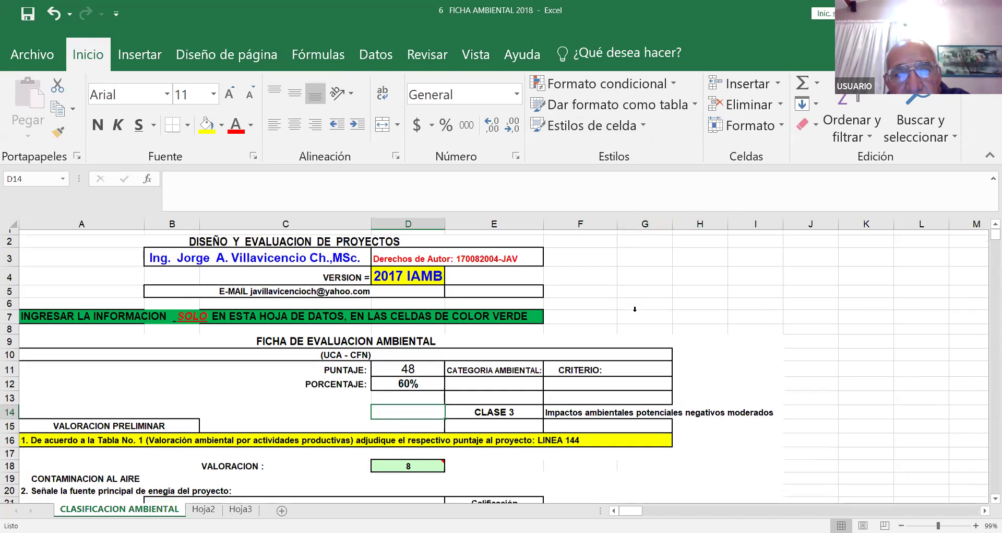
scroll(635, 311, up, 3)
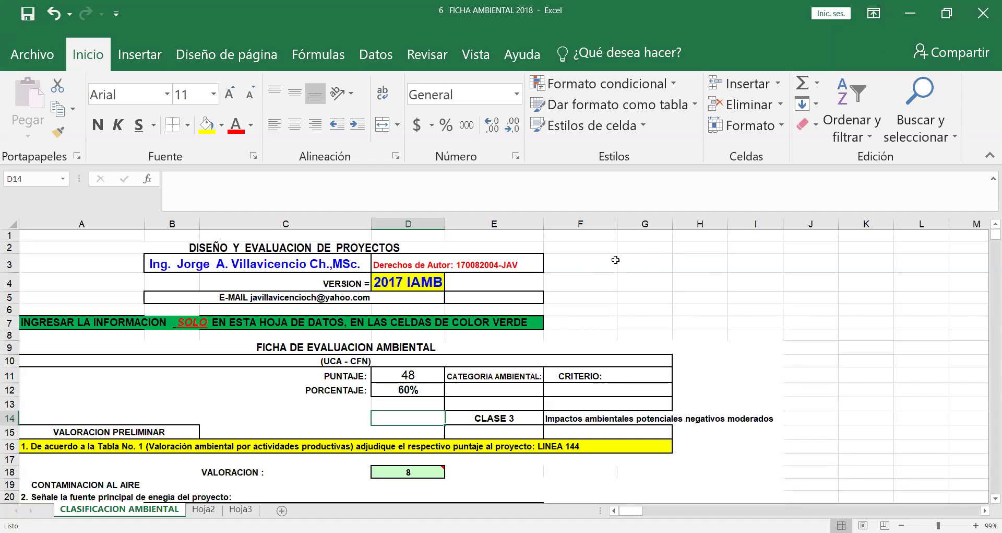
click(706, 263)
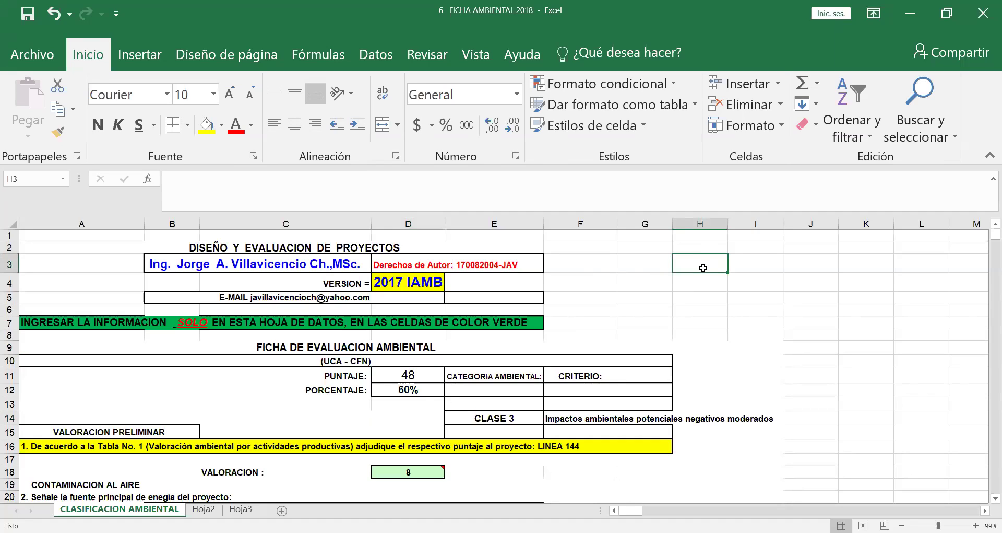
click(750, 290)
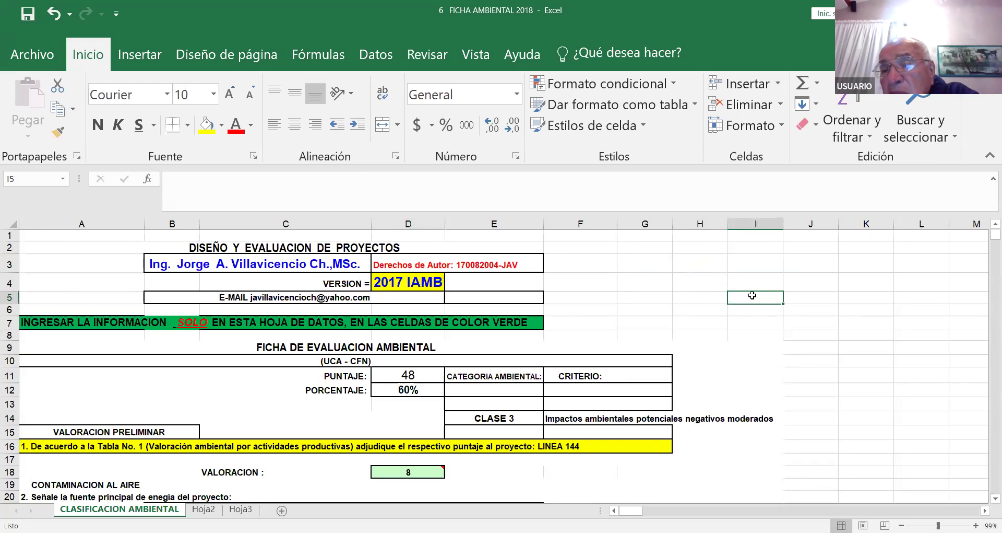
click(809, 315)
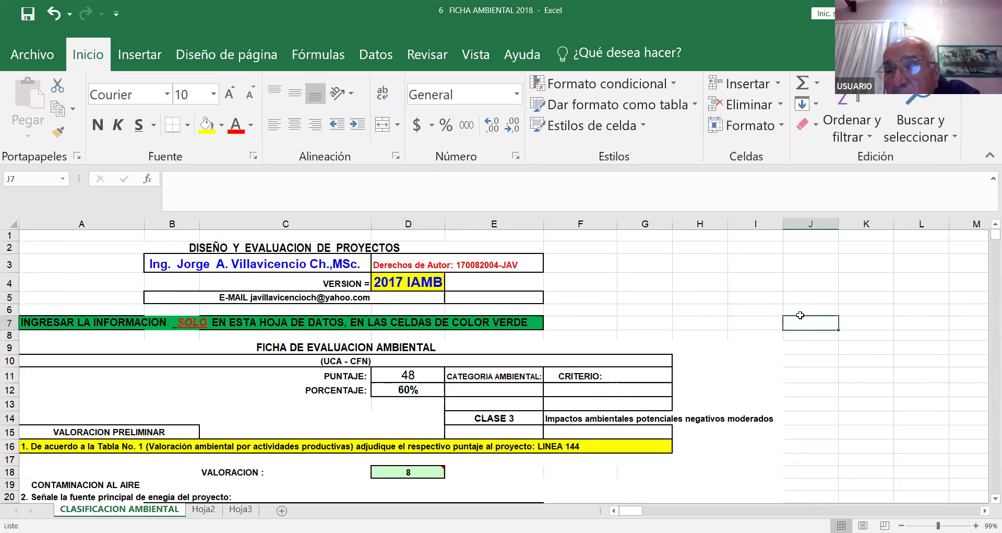
click(758, 305)
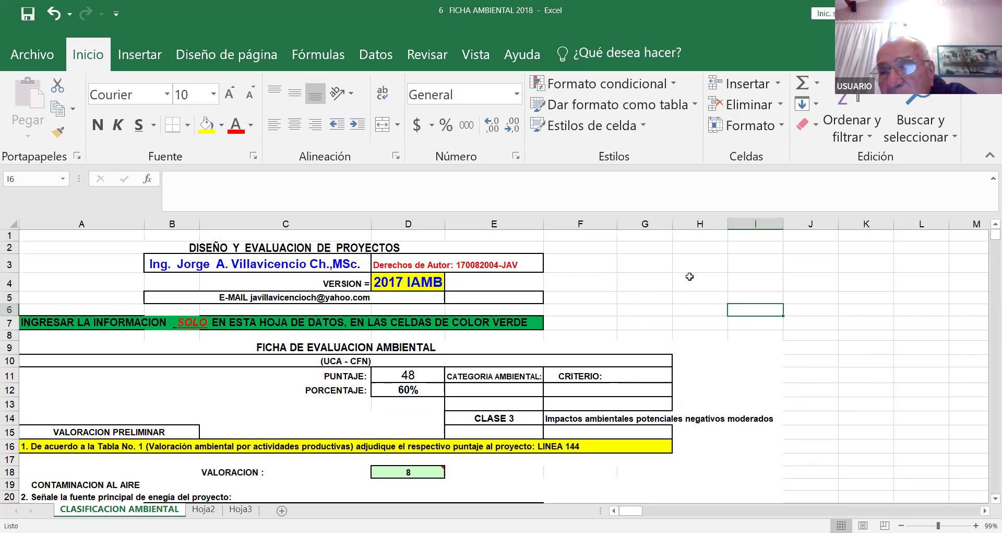
click(742, 260)
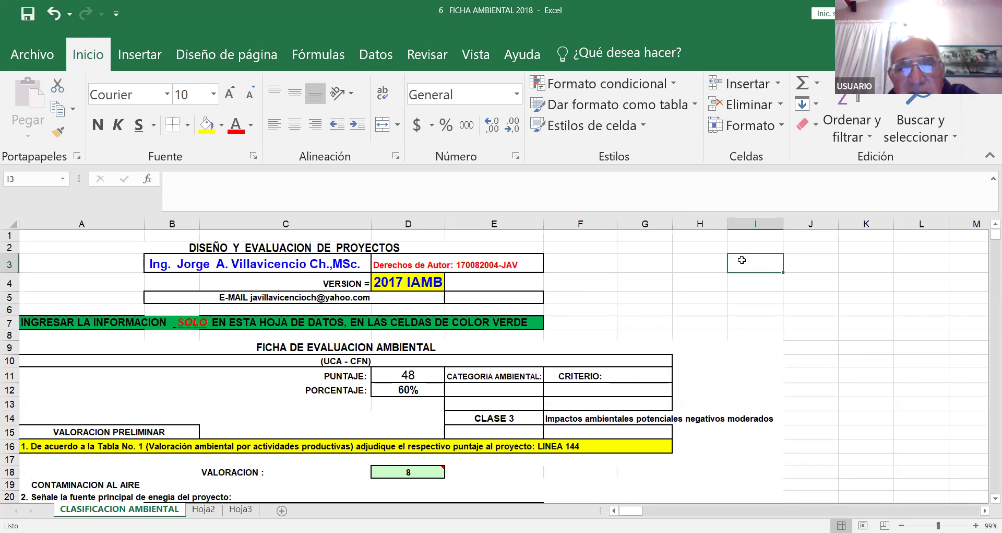
scroll(584, 287, down, 1)
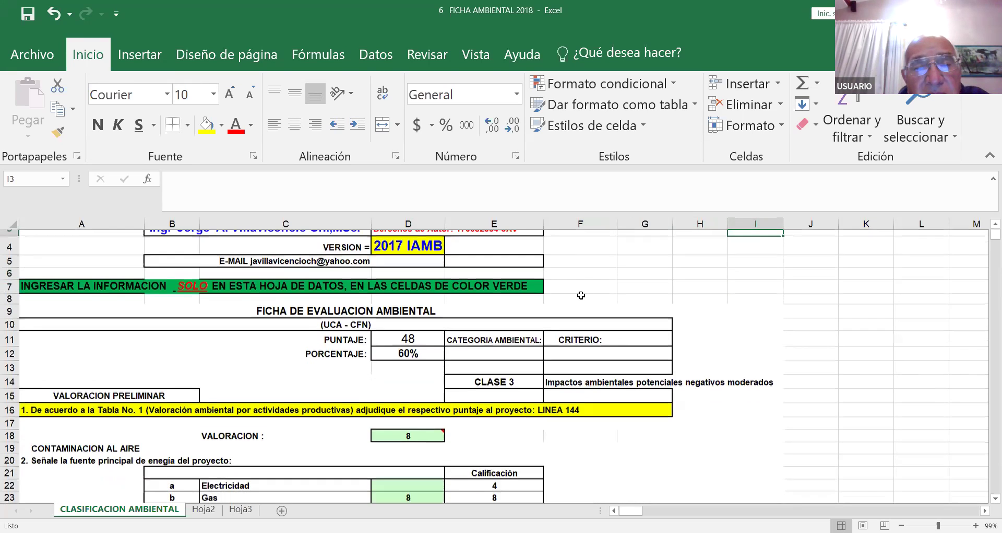
scroll(582, 292, up, 1)
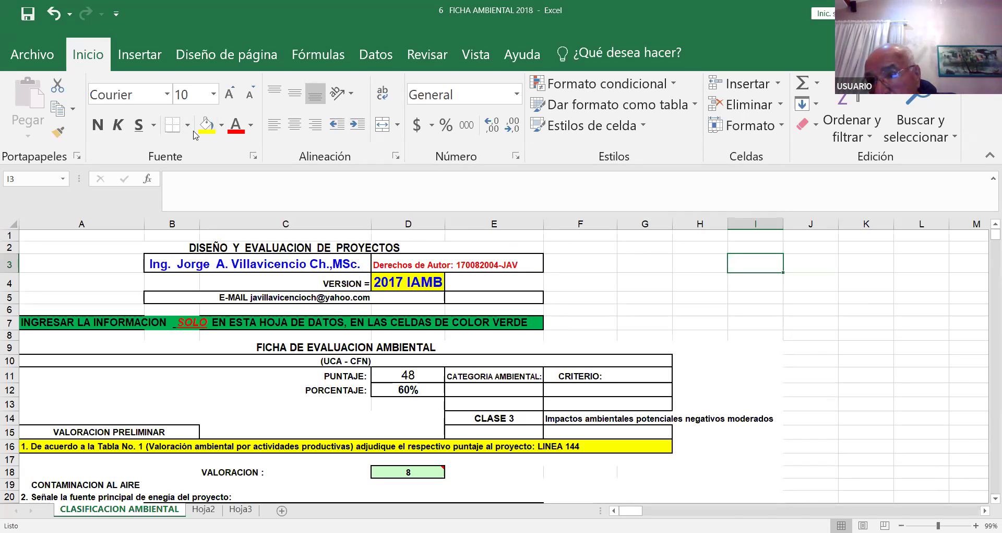
click(644, 261)
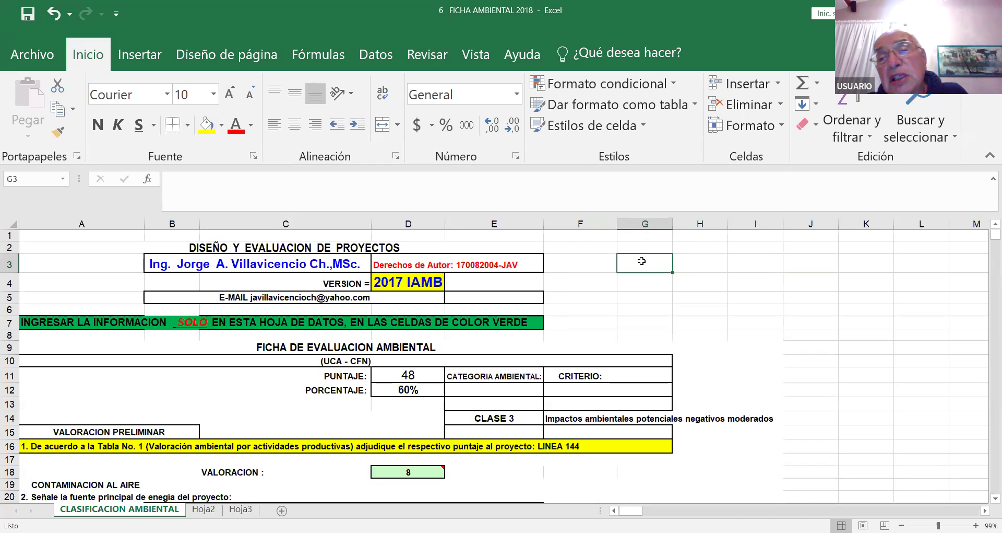
click(752, 264)
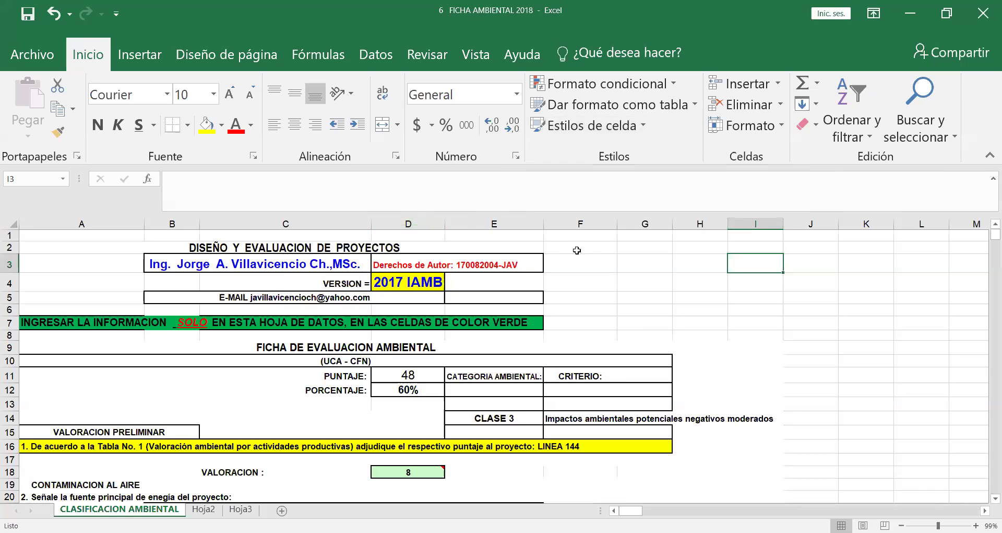
click(596, 248)
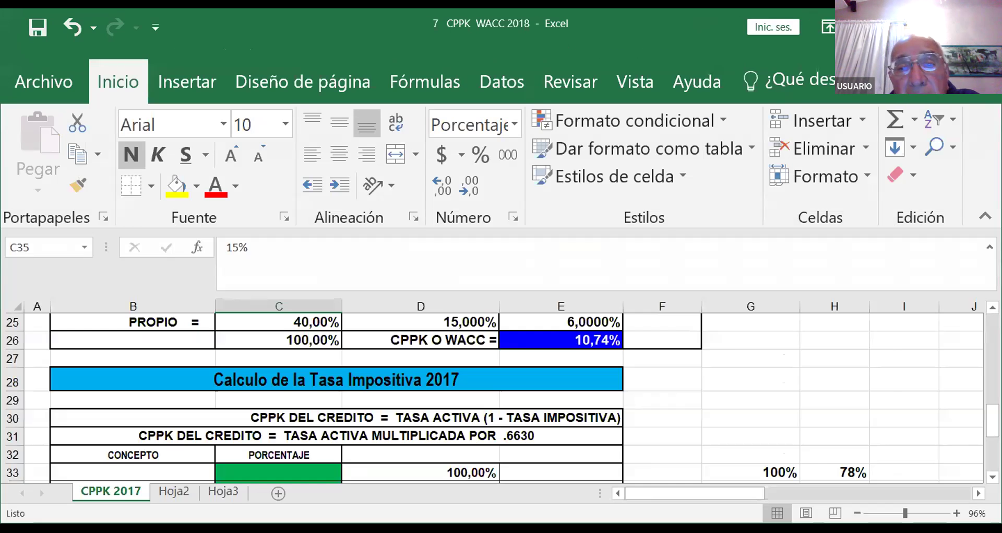
Set the credit contribution percentage in C24 of the CPPK 2017 sheet to 50%.
scroll(720, 464, up, 8)
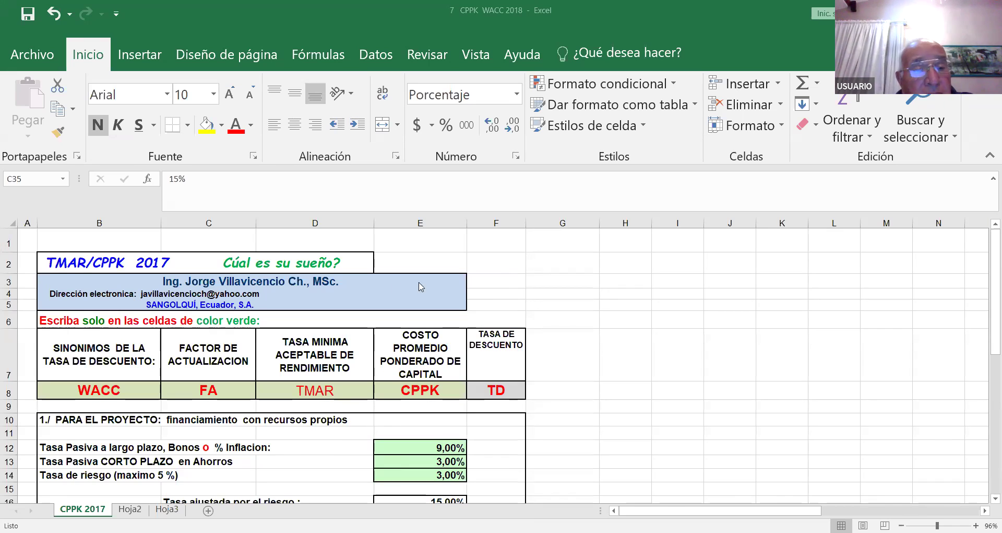
scroll(339, 297, down, 2)
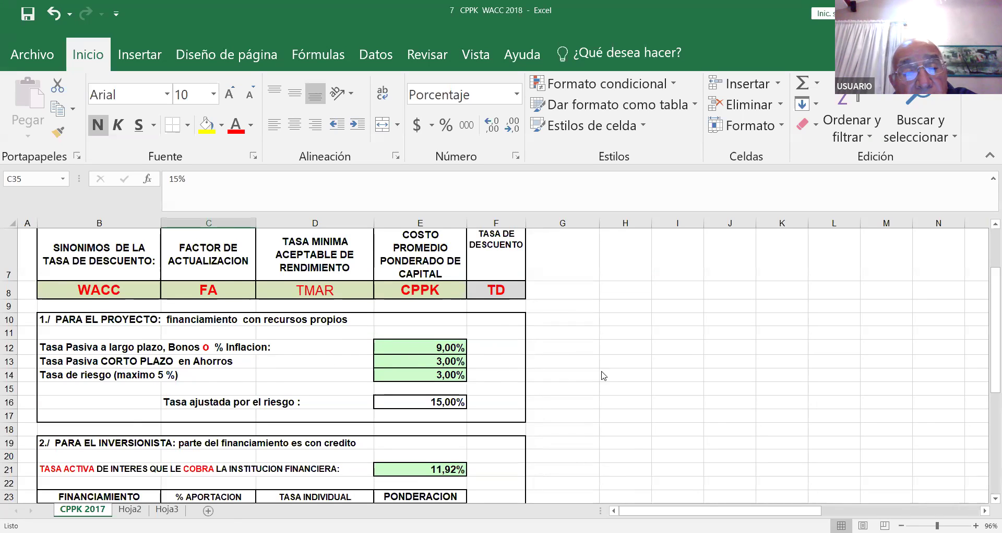
scroll(603, 375, down, 2)
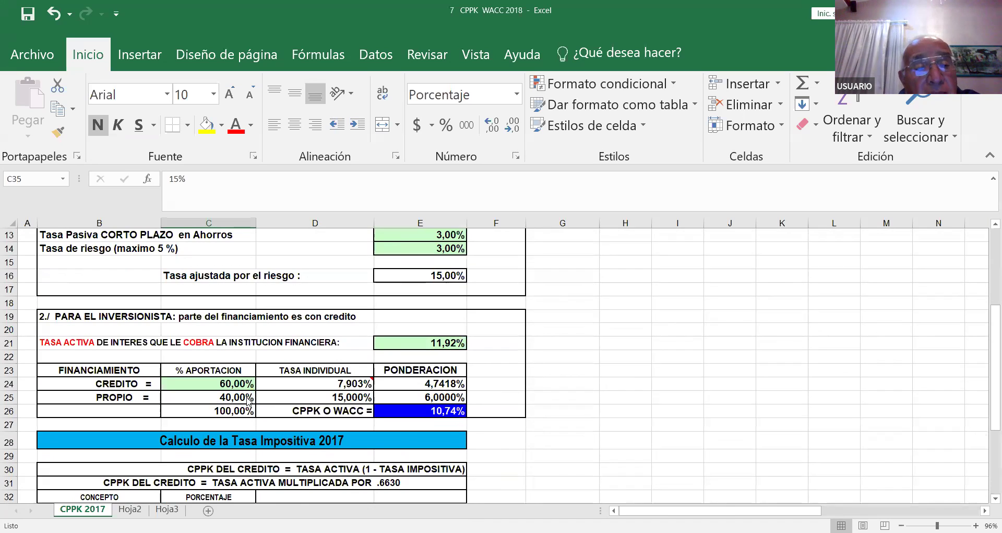
click(227, 384)
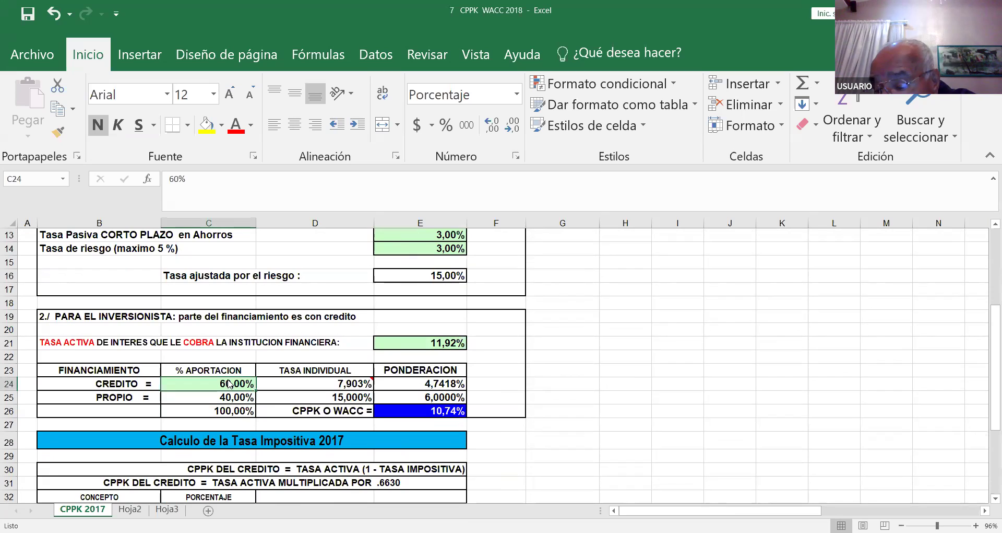
text(50)
key(Return)
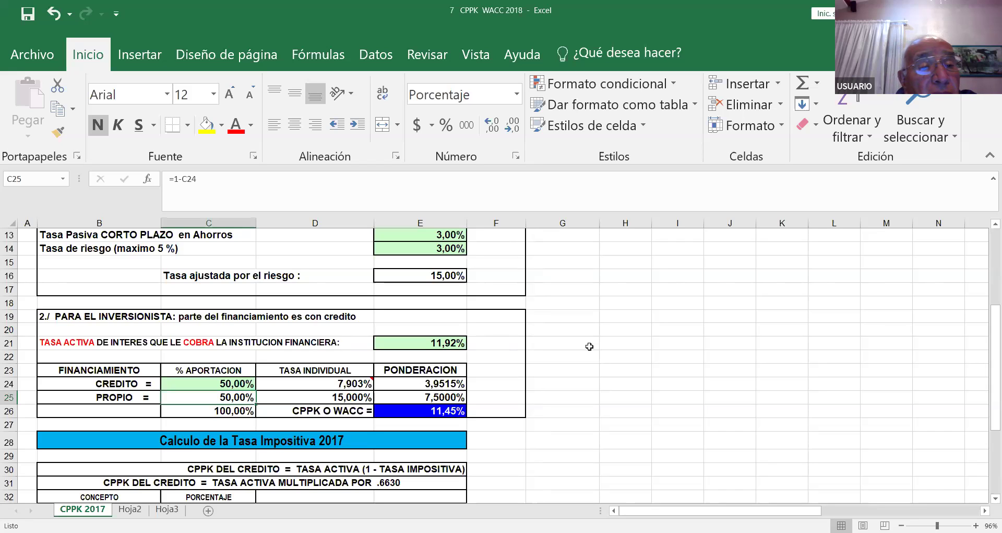
Set the active interest rate charged by the financial institution in E21 to 10%.
click(441, 343)
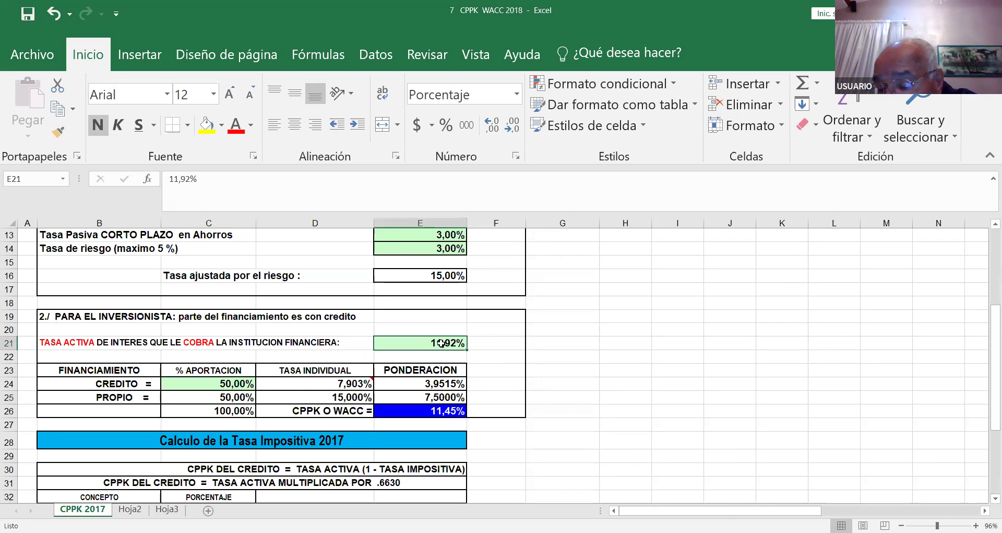
text(10)
key(Return)
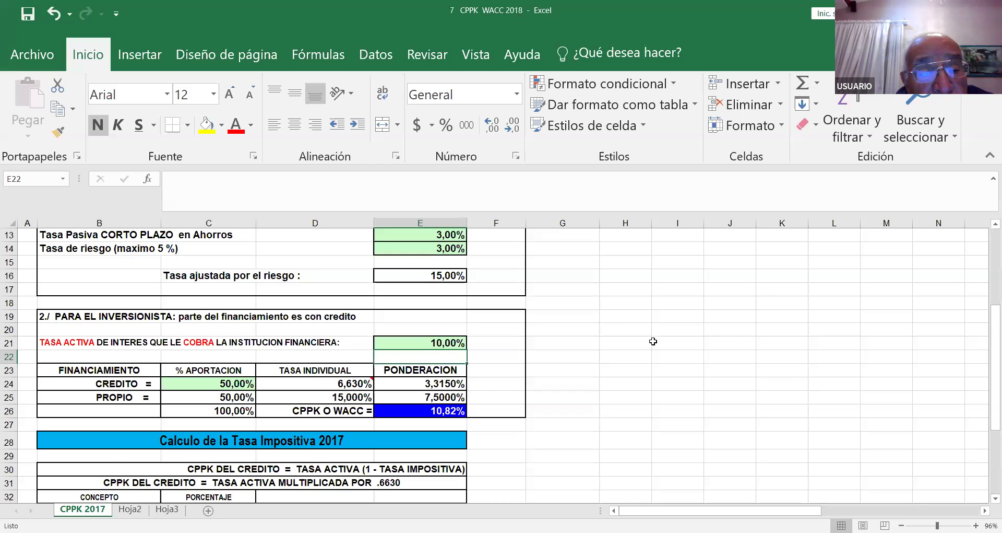
Examine the weighted capital cost, the 2017 tax rate calculation with its income tax and worker participation percentages, and the own-resources rate section.
scroll(653, 341, down, 2)
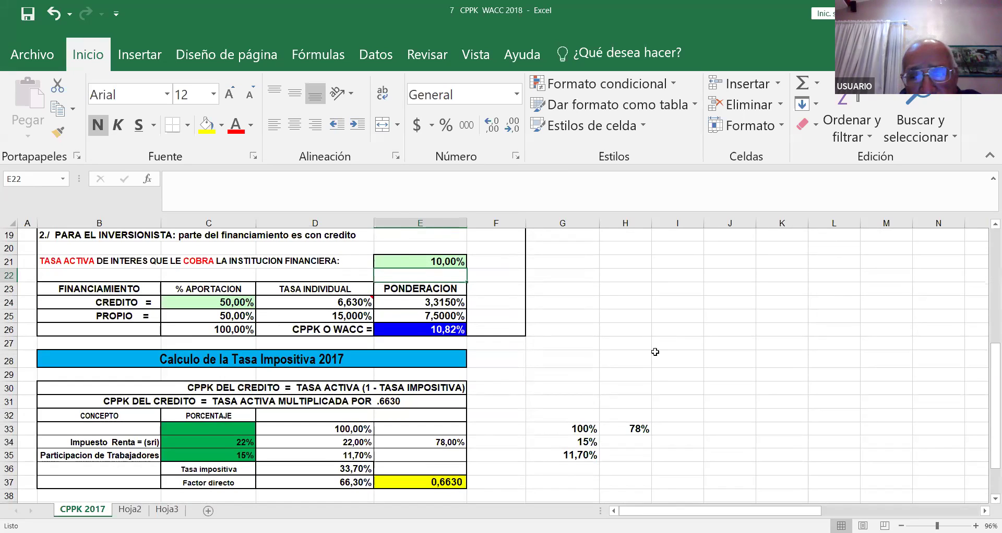
scroll(554, 360, down, 1)
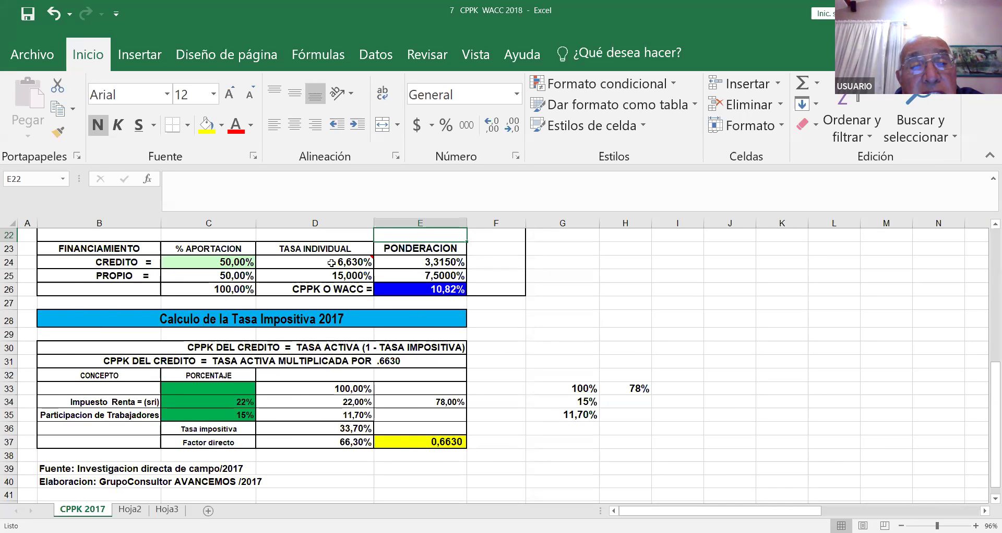
mouse_move(331, 263)
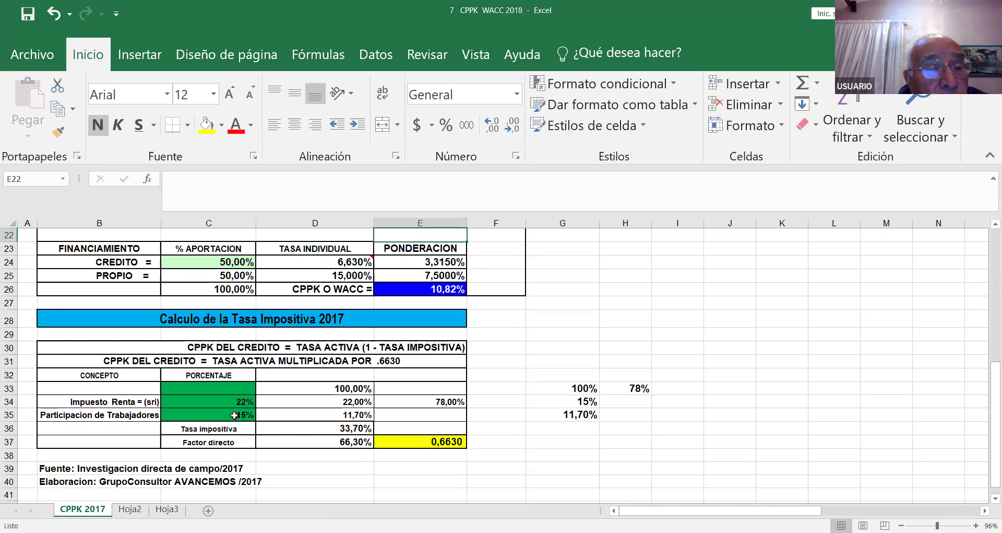
click(200, 399)
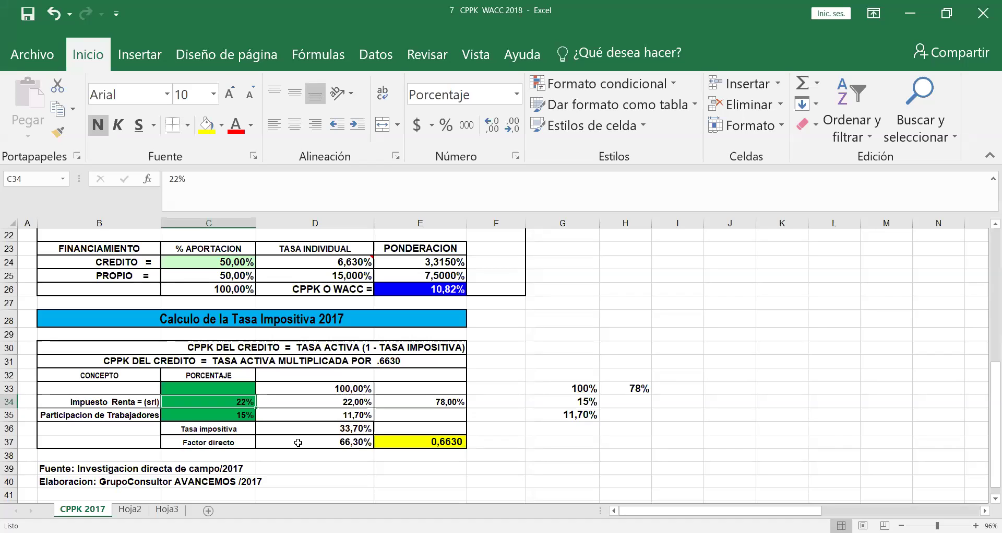
click(203, 418)
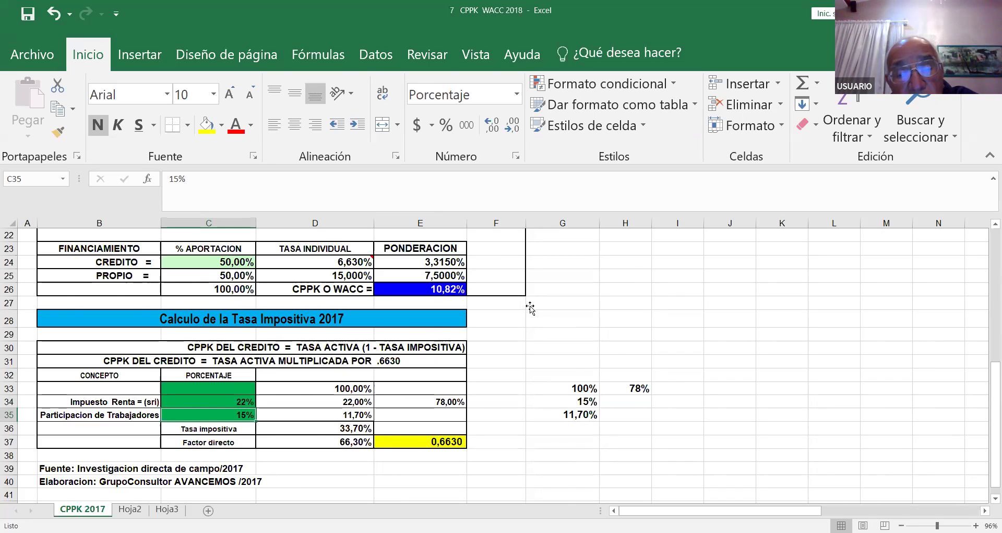
scroll(530, 308, down, 1)
scroll(530, 308, up, 8)
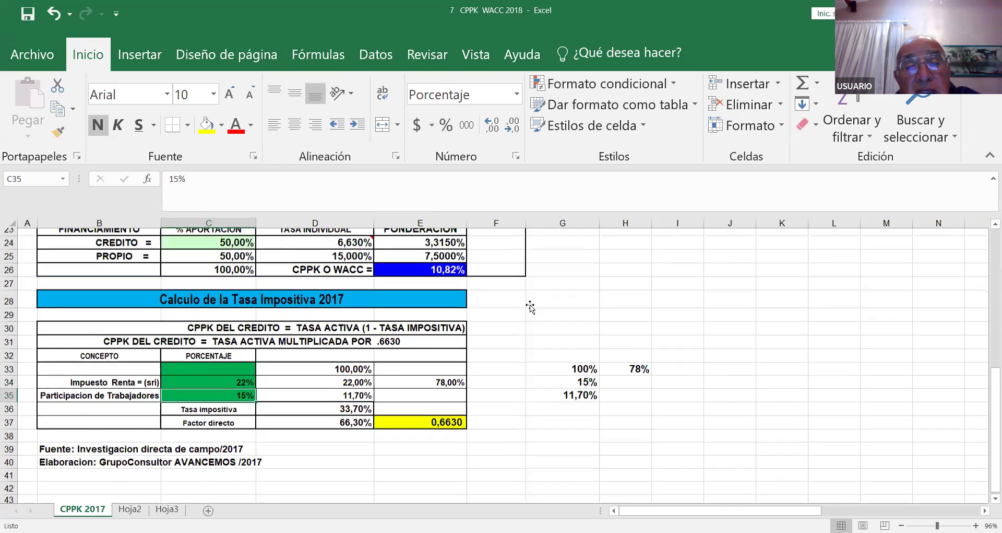
scroll(530, 307, down, 2)
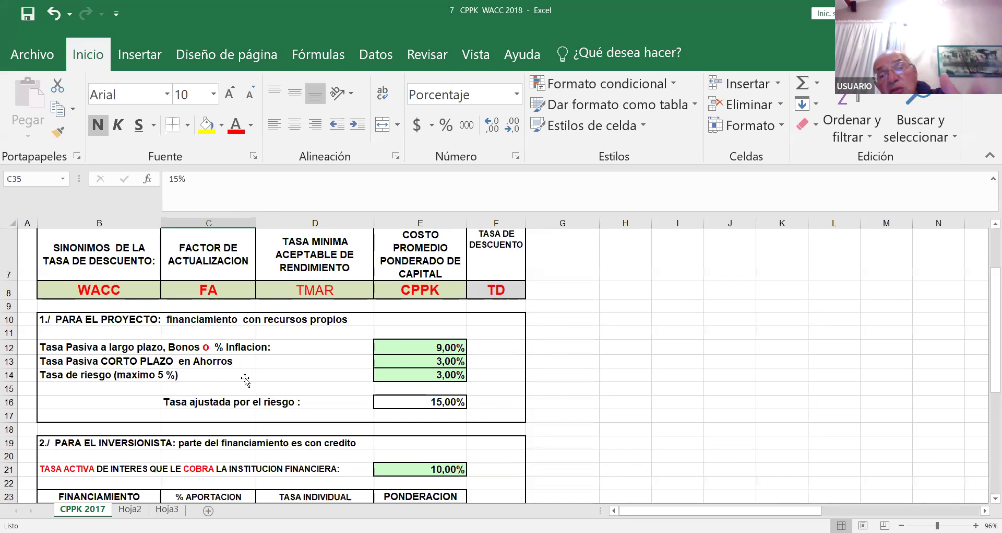
scroll(353, 342, up, 2)
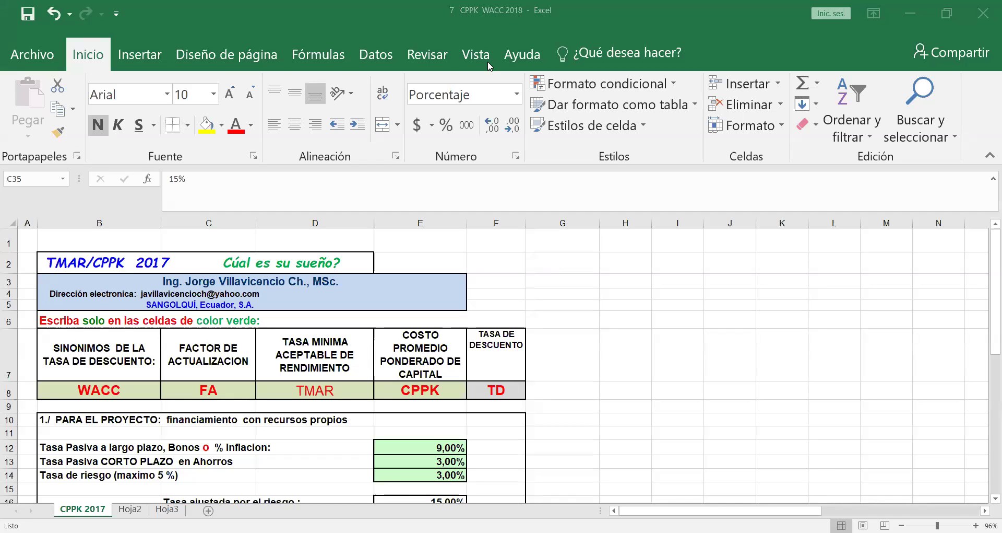
scroll(641, 226, down, 2)
scroll(645, 222, up, 2)
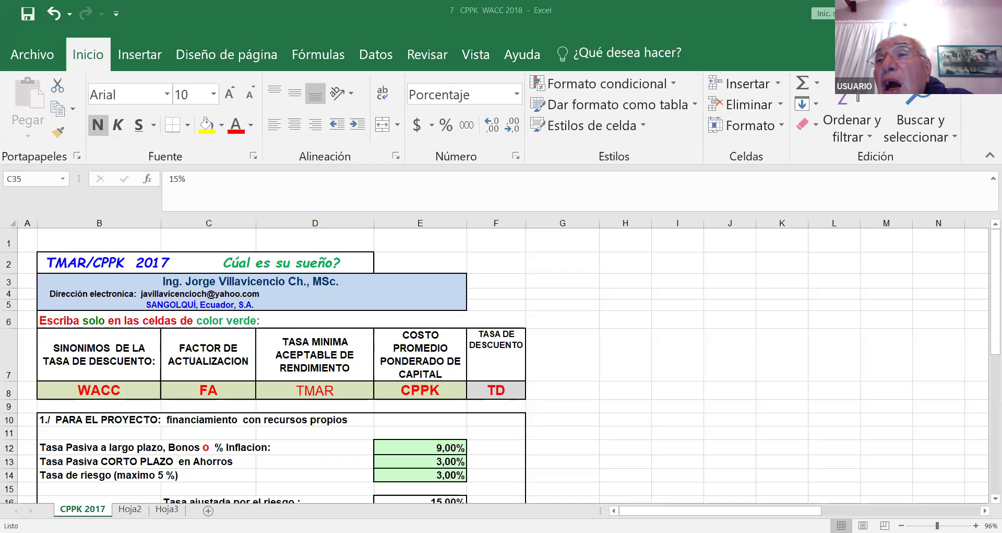
Close the CPPK WACC 2018 workbook without saving its changes.
key(alt+F4)
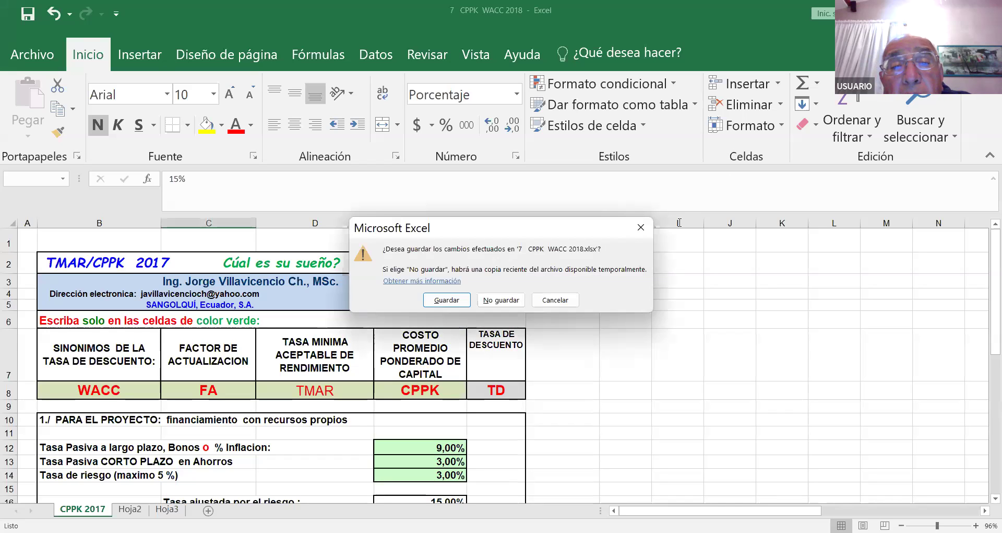
click(496, 300)
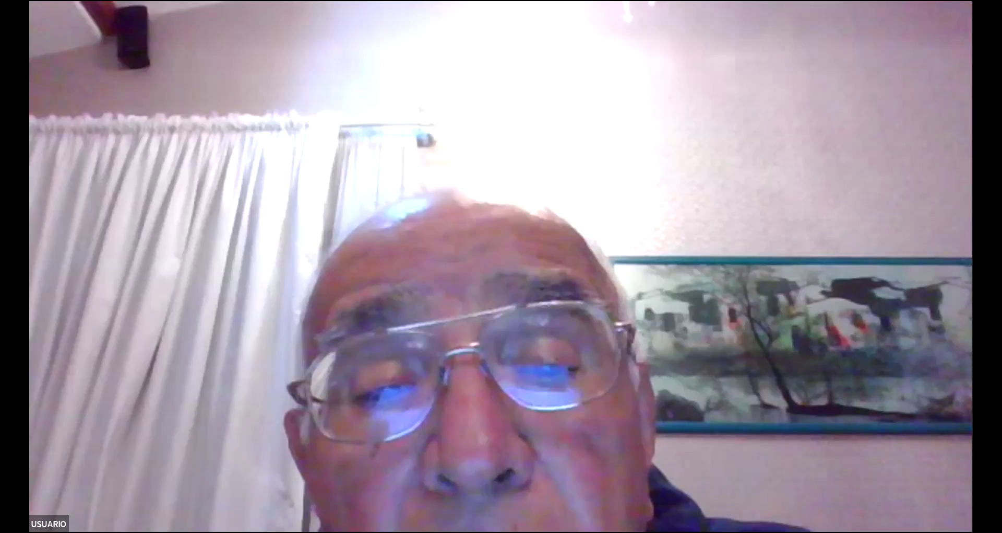
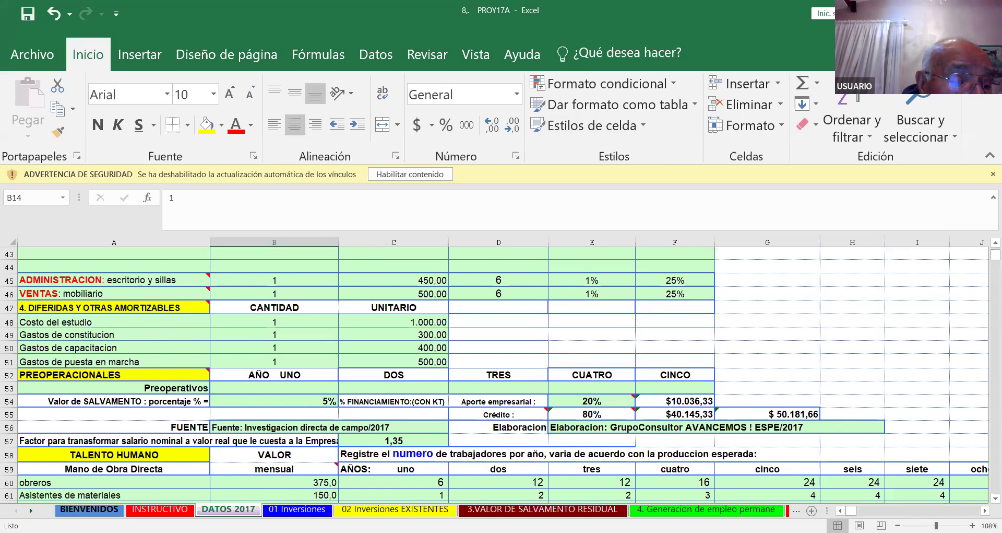
Go to the BIENVENIDOS sheet of the PROY17A workbook and examine its welcome text and index of tables.
key(ctrl+Page_Up)
key(ctrl+Page_Up)
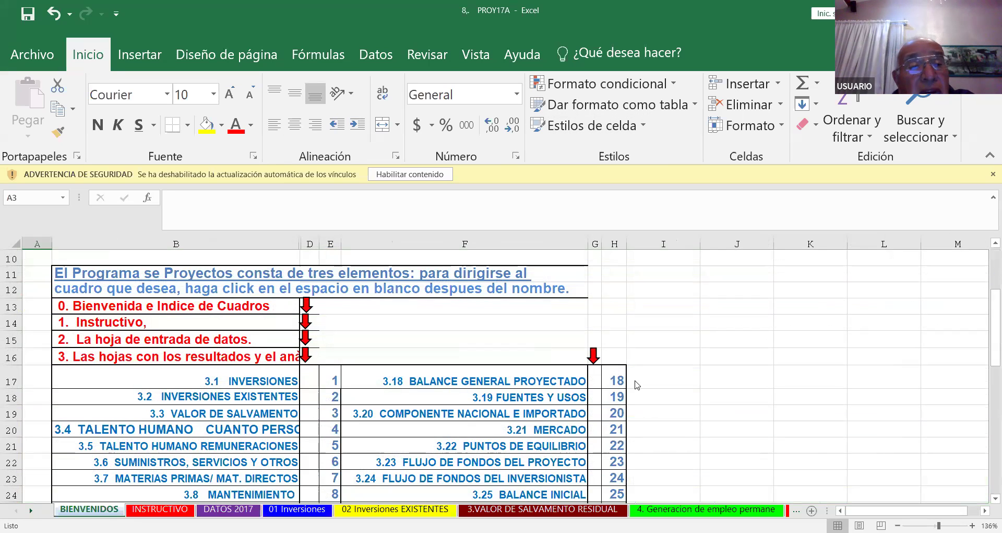
scroll(636, 385, up, 3)
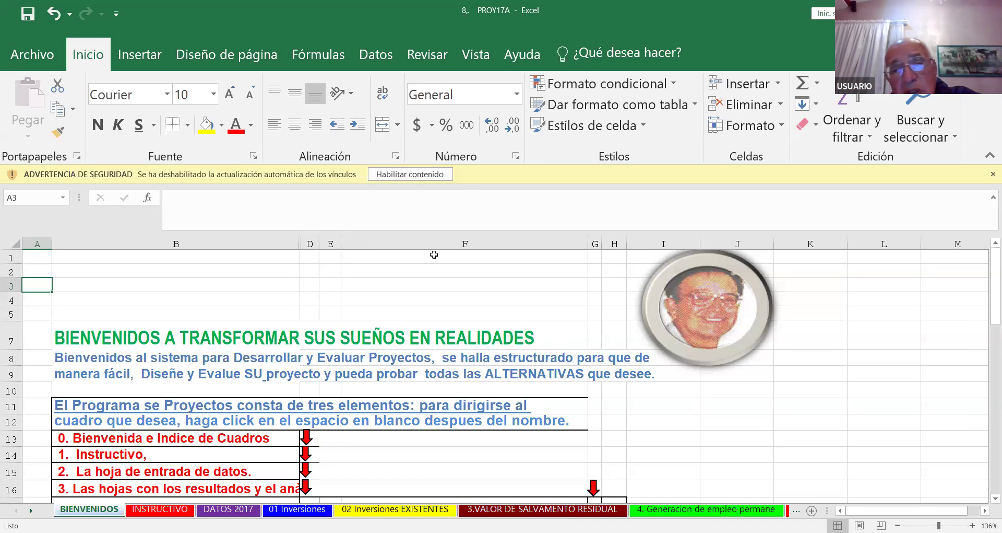
click(427, 277)
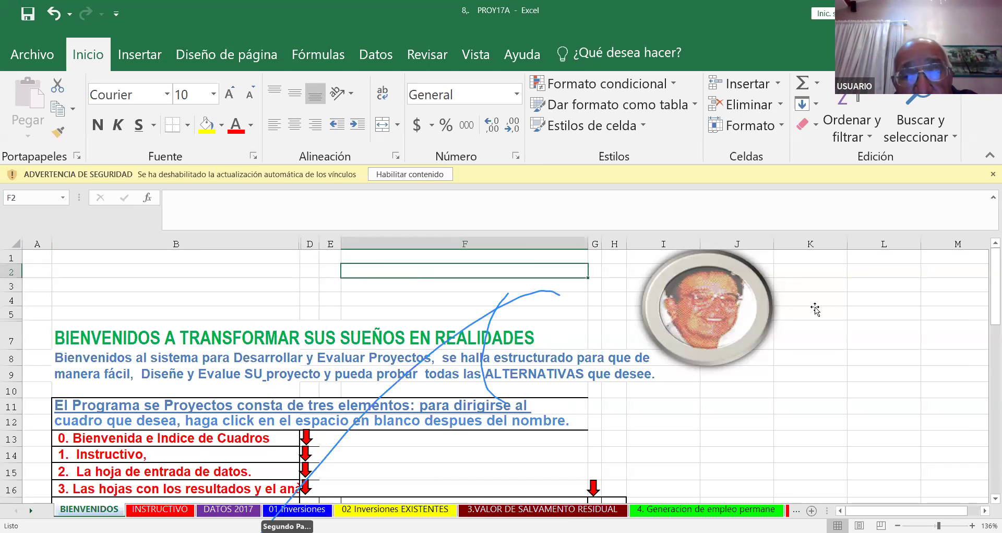
scroll(641, 409, down, 1)
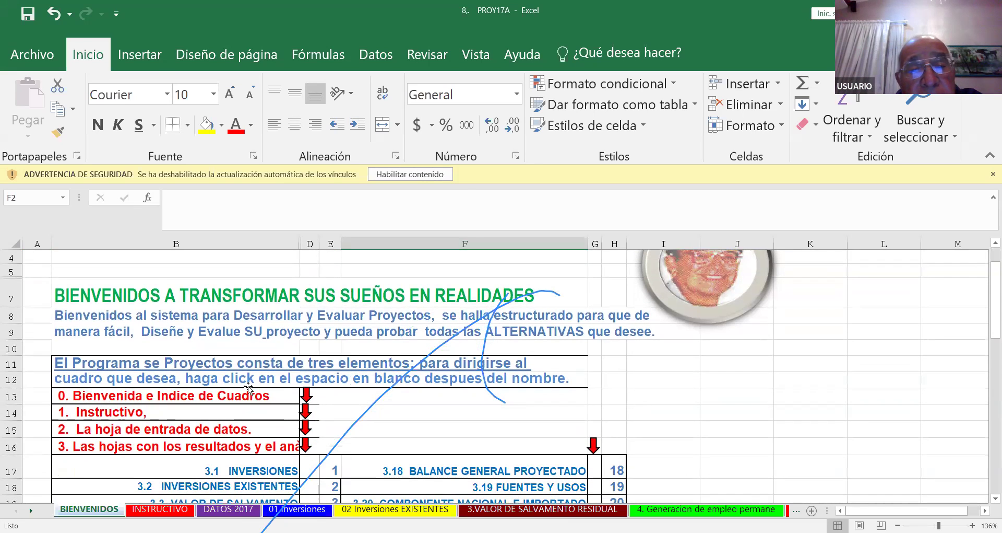
Enable the workbook's blocked content and continue without updating the unavailable links.
scroll(249, 388, down, 1)
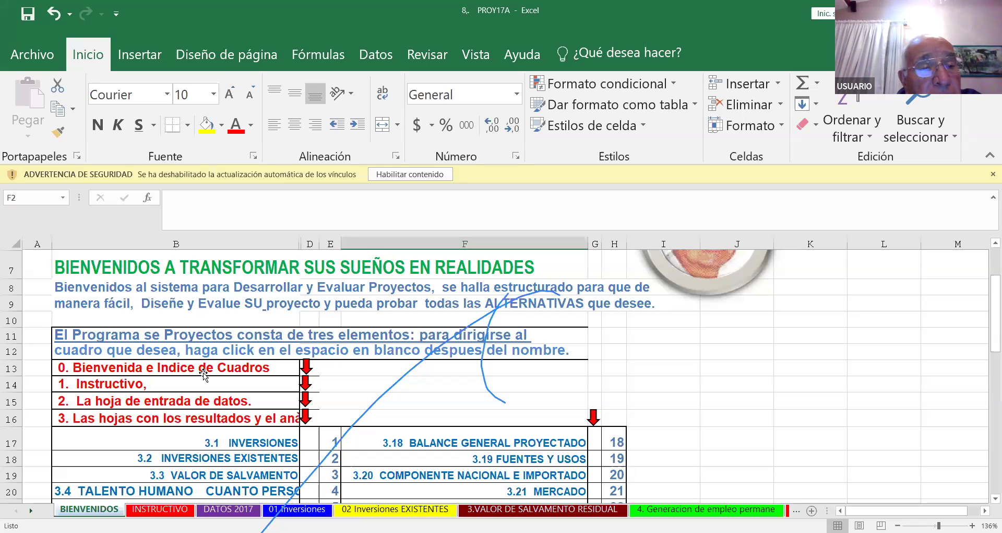
scroll(220, 379, down, 4)
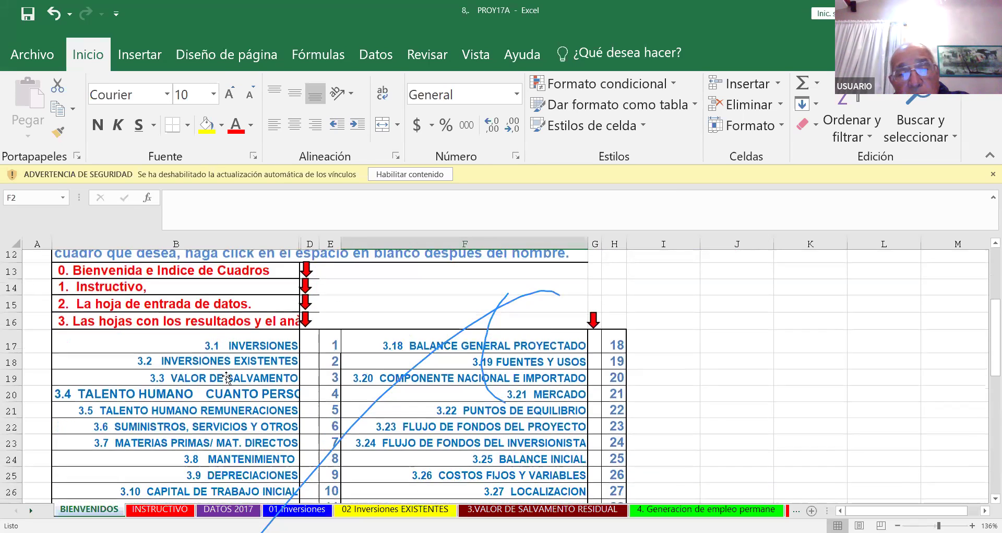
scroll(227, 377, down, 2)
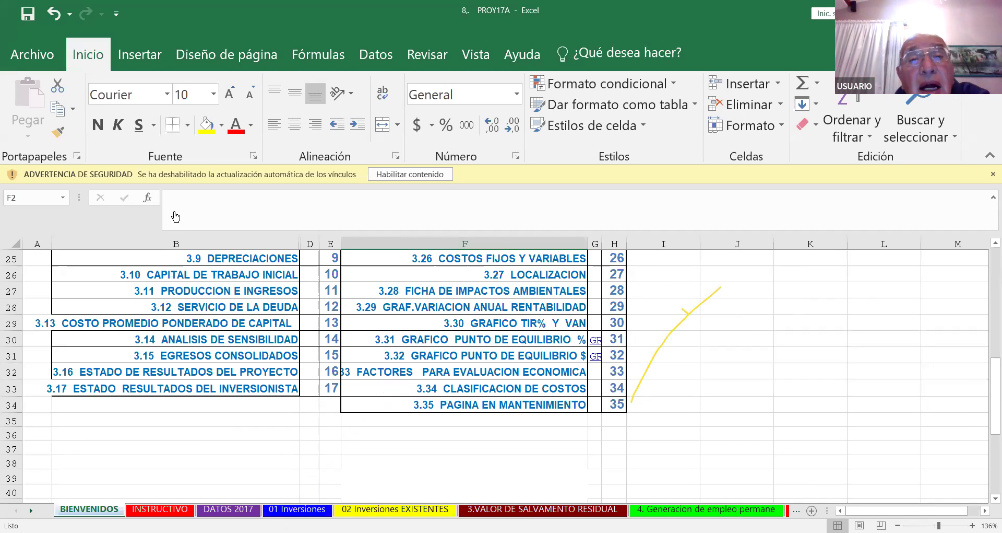
click(398, 173)
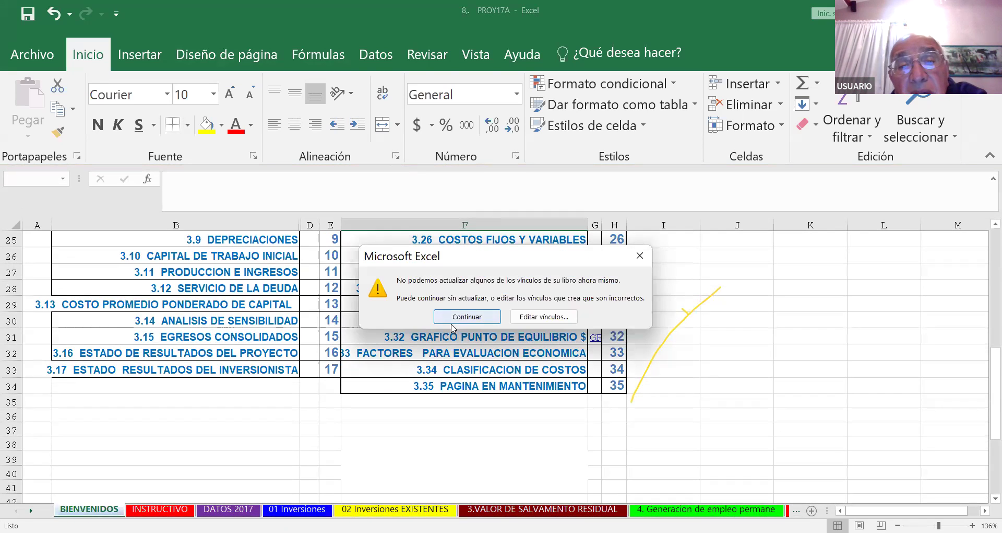
click(457, 317)
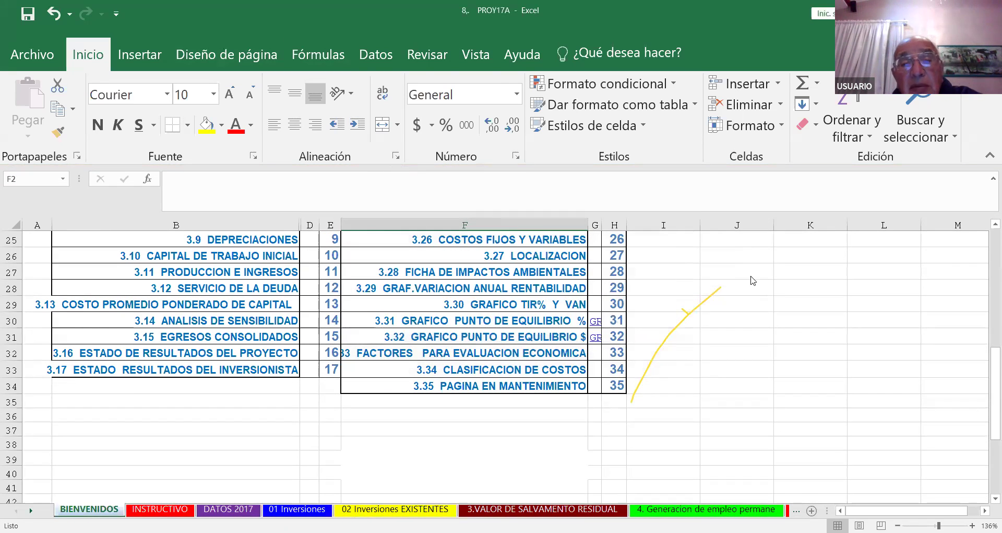
Examine the index of result tables on the BIENVENIDOS sheet, from 3.1 INVERSIONES through 3.35 PAGINA EN MANTENIMIENTO.
scroll(249, 311, up, 4)
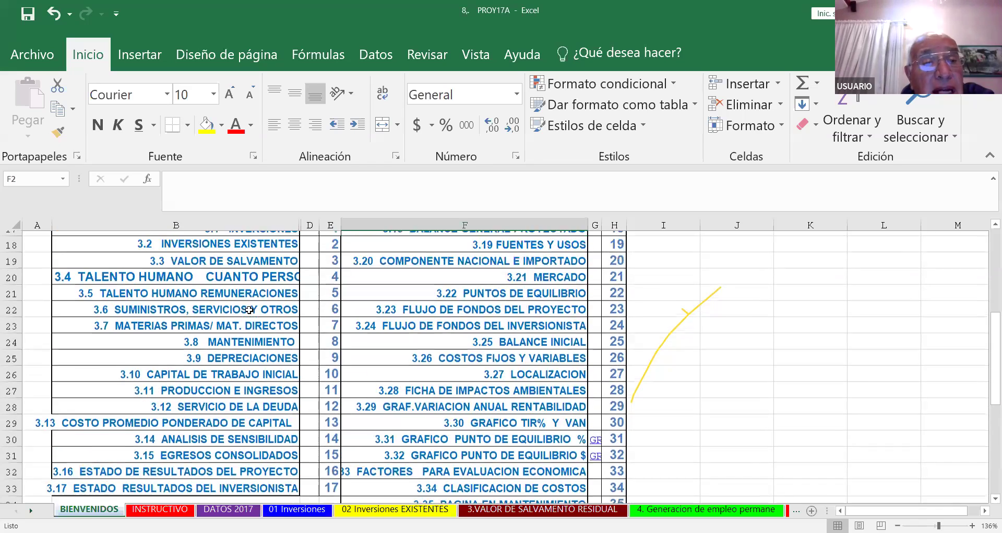
scroll(249, 311, up, 1)
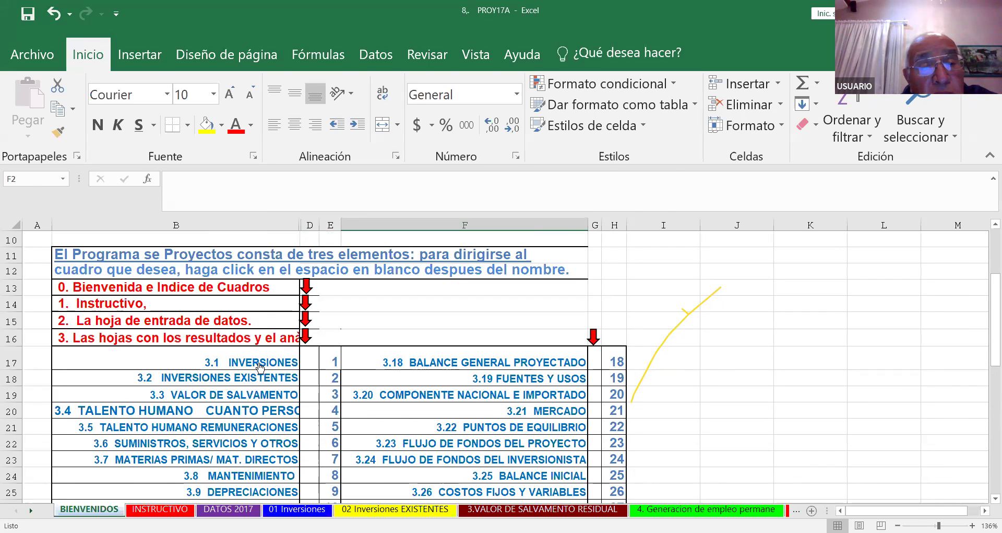
scroll(260, 367, up, 1)
scroll(260, 367, down, 1)
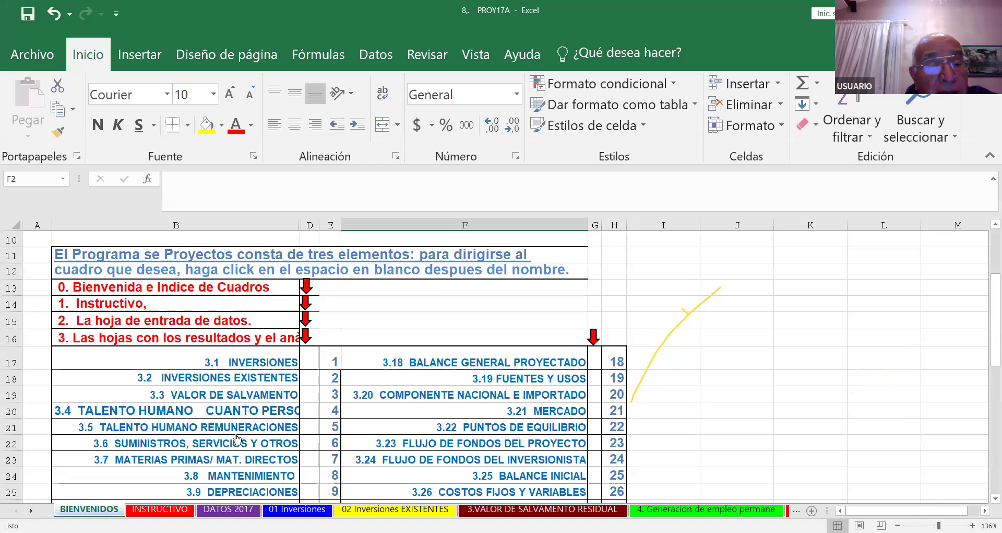
scroll(206, 376, down, 1)
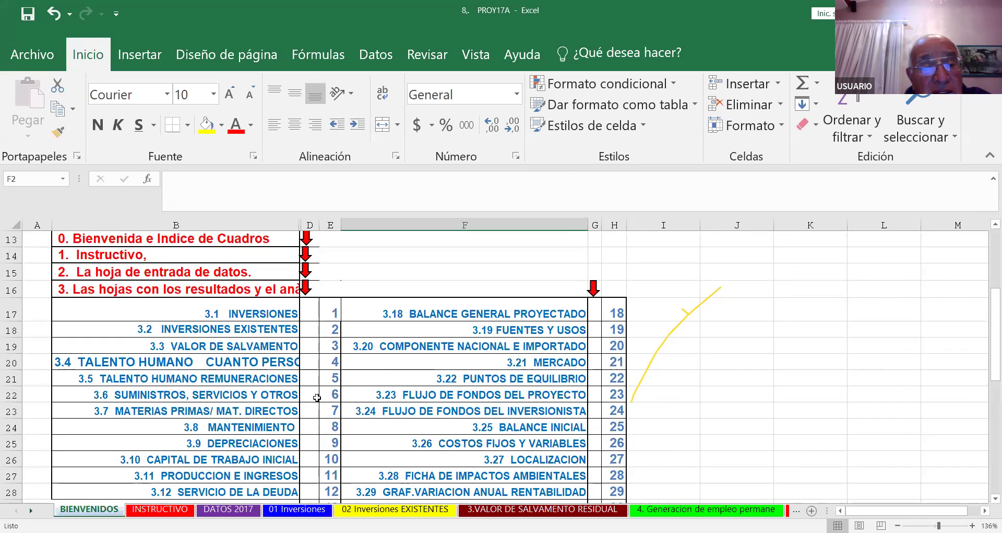
scroll(221, 363, down, 1)
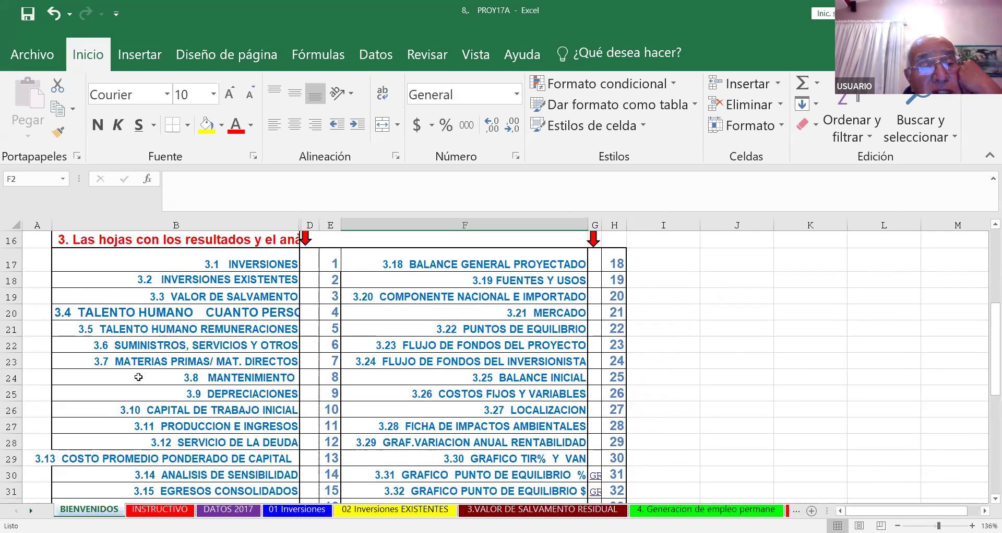
scroll(141, 380, down, 1)
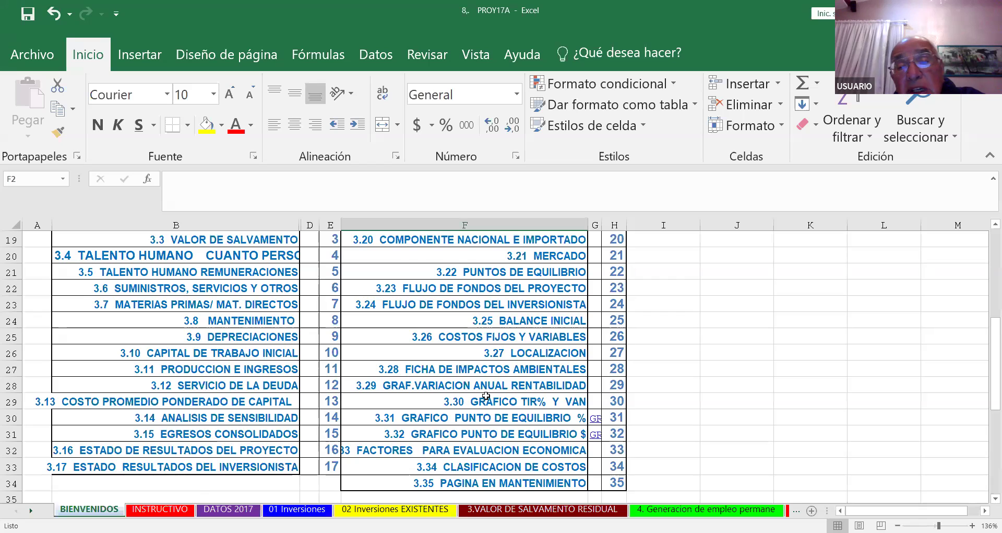
scroll(486, 396, up, 1)
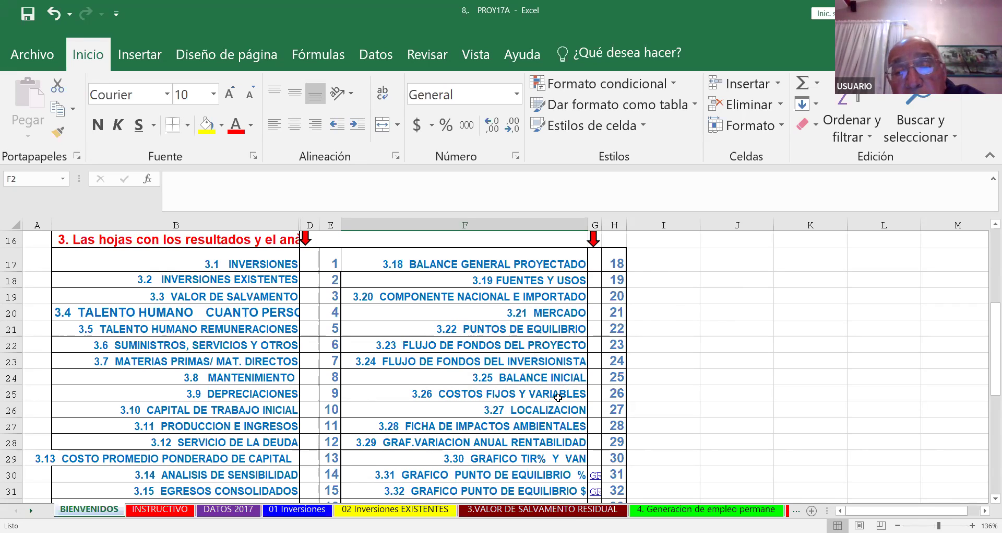
scroll(558, 396, down, 1)
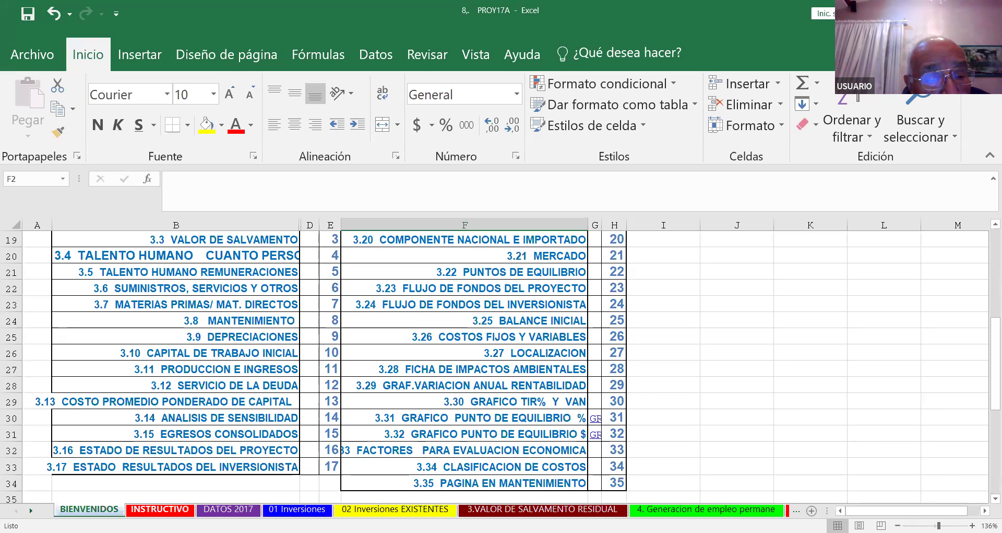
Go to the INSTRUCTIVO sheet and examine the program's elements and its operating instructions.
click(147, 506)
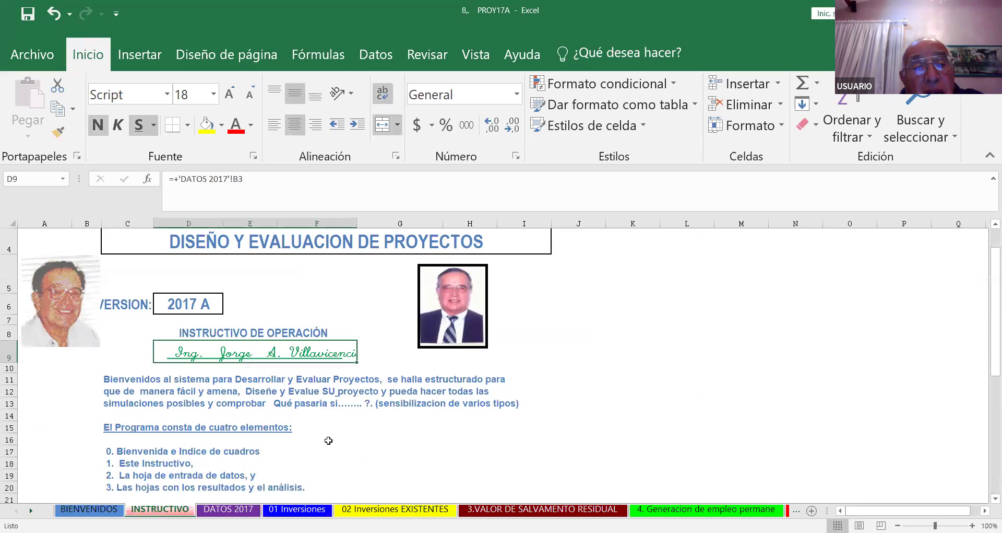
scroll(463, 390, down, 5)
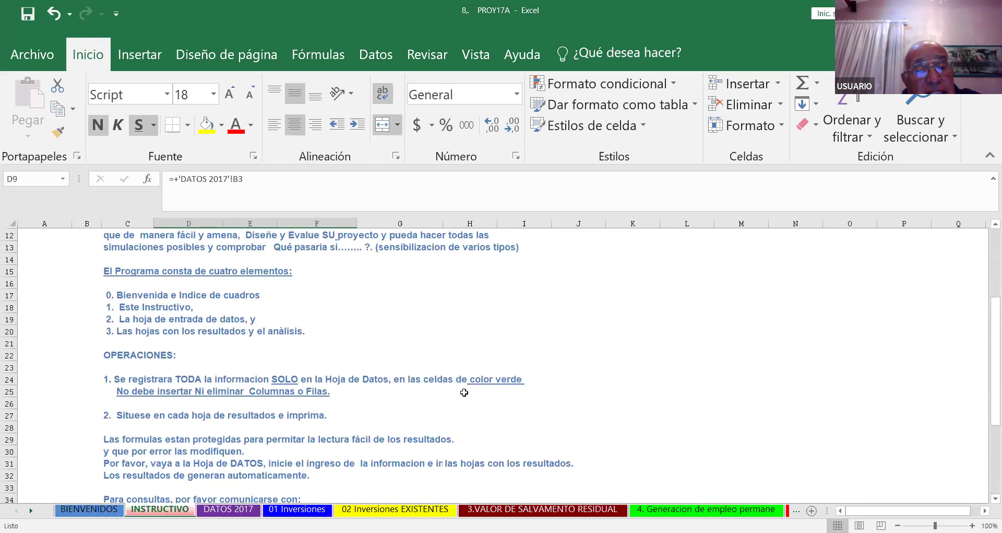
scroll(464, 392, up, 5)
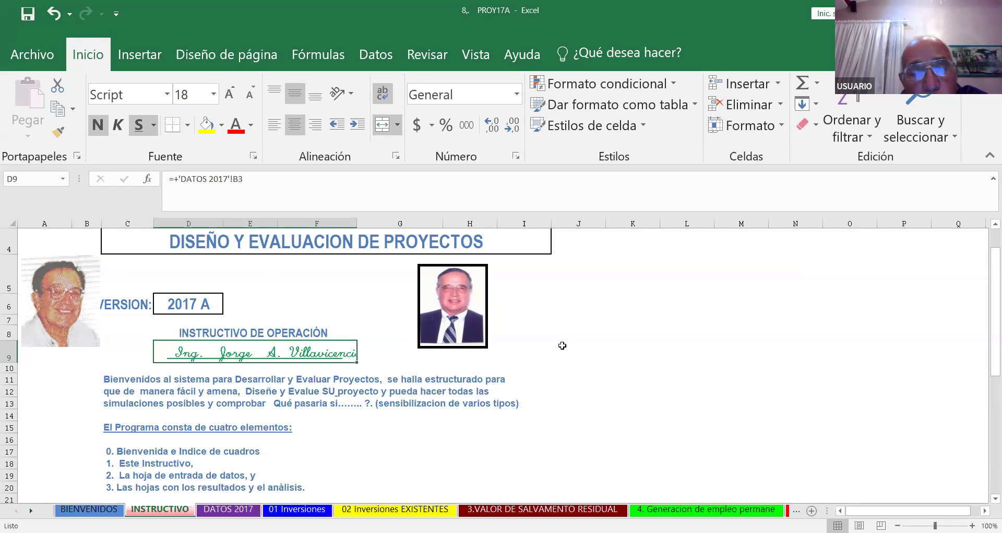
scroll(570, 342, down, 2)
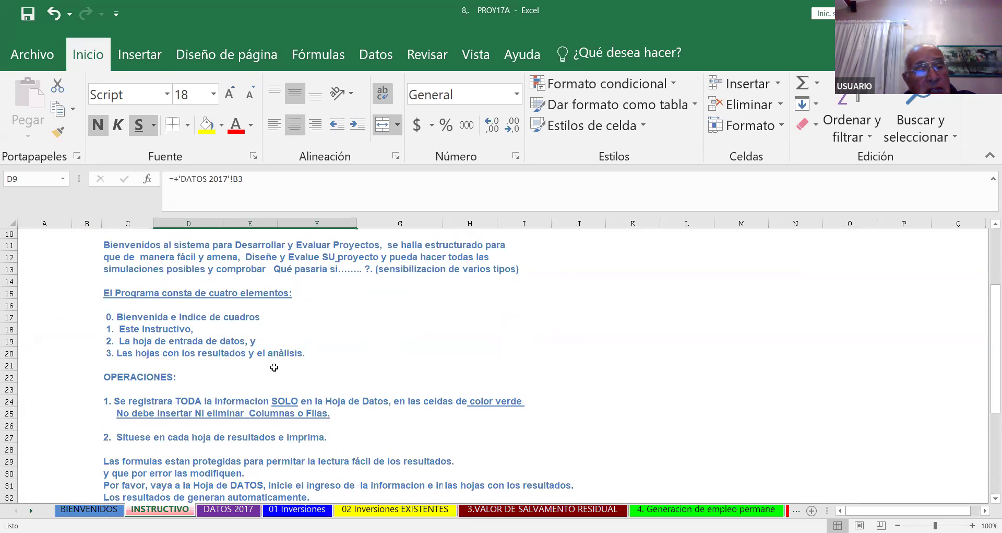
scroll(395, 322, down, 1)
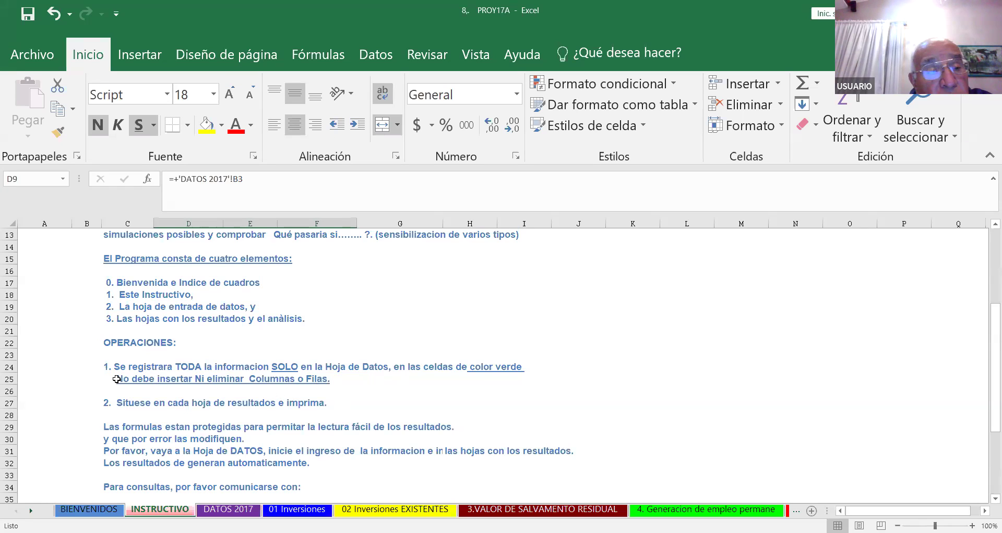
Change the font color of the C25 warning against inserting or deleting columns or rows to red.
drag(116, 378, 317, 379)
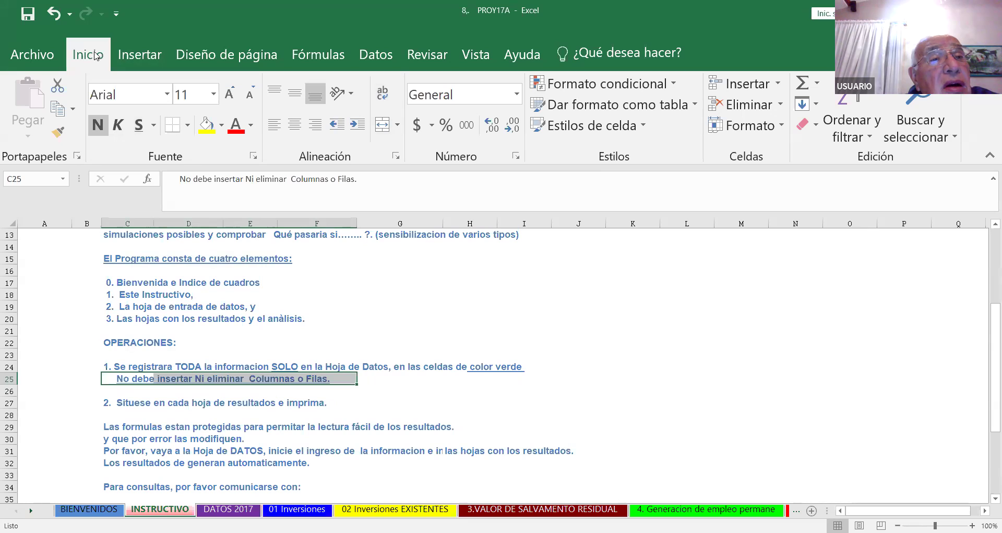
click(236, 133)
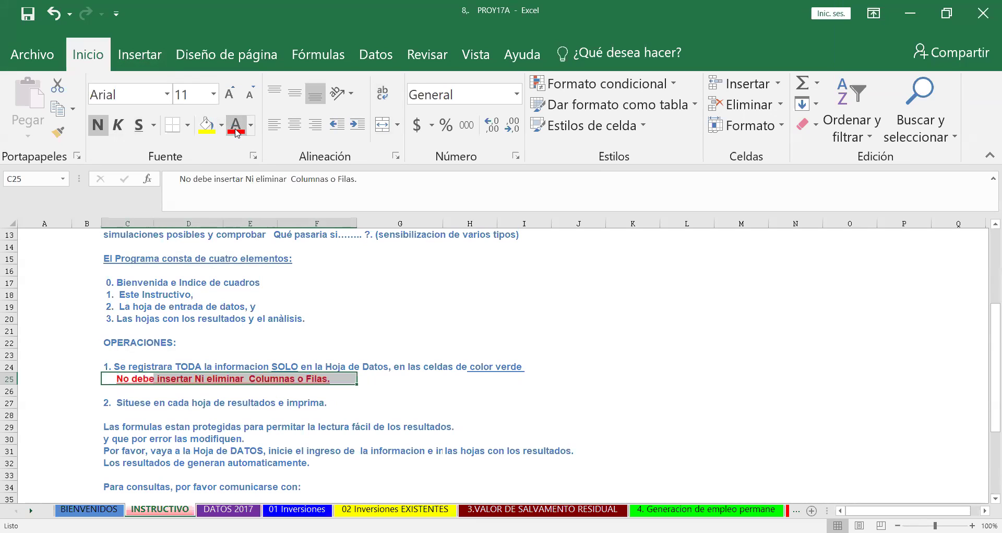
click(635, 289)
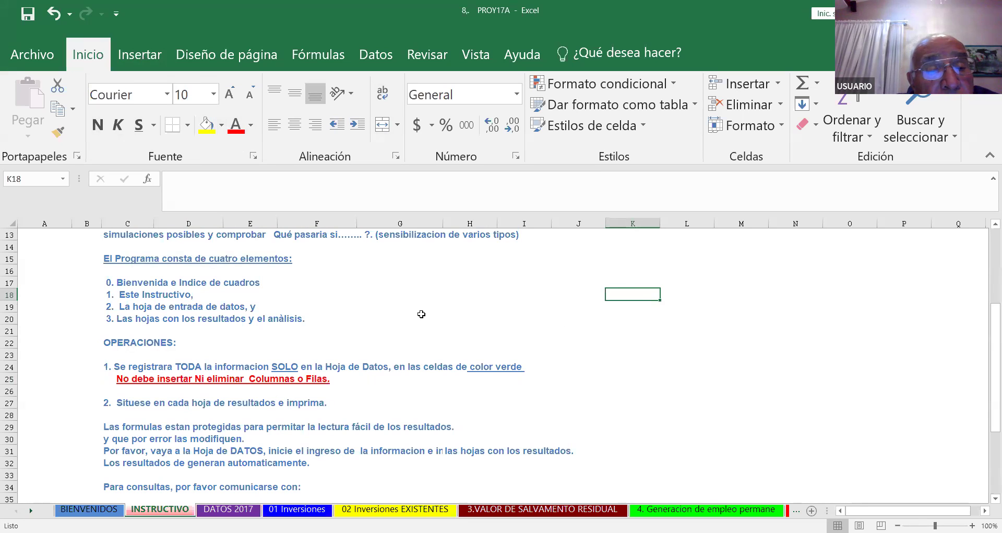
Examine the remaining INSTRUCTIVO notes on protected formulas, the contact details and the closing slogans.
scroll(406, 304, down, 1)
scroll(406, 305, down, 1)
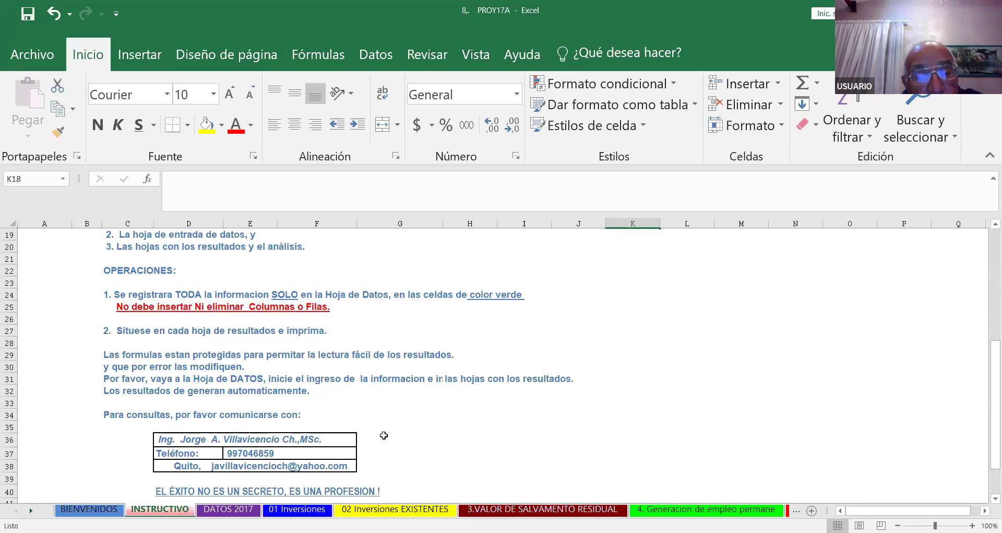
scroll(423, 420, down, 2)
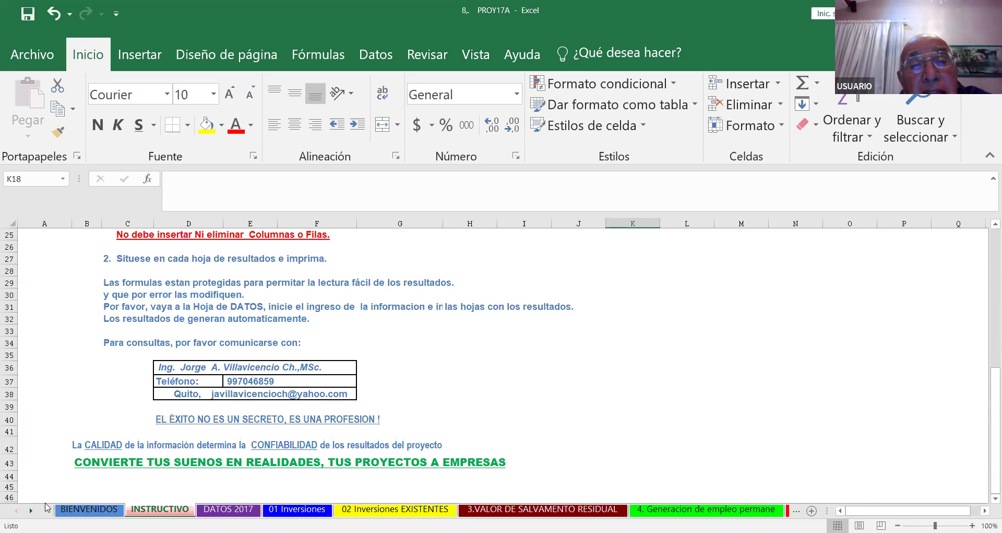
Go to the DATOS 2017 sheet and examine its heading, machinery and construction data-entry sections.
click(210, 509)
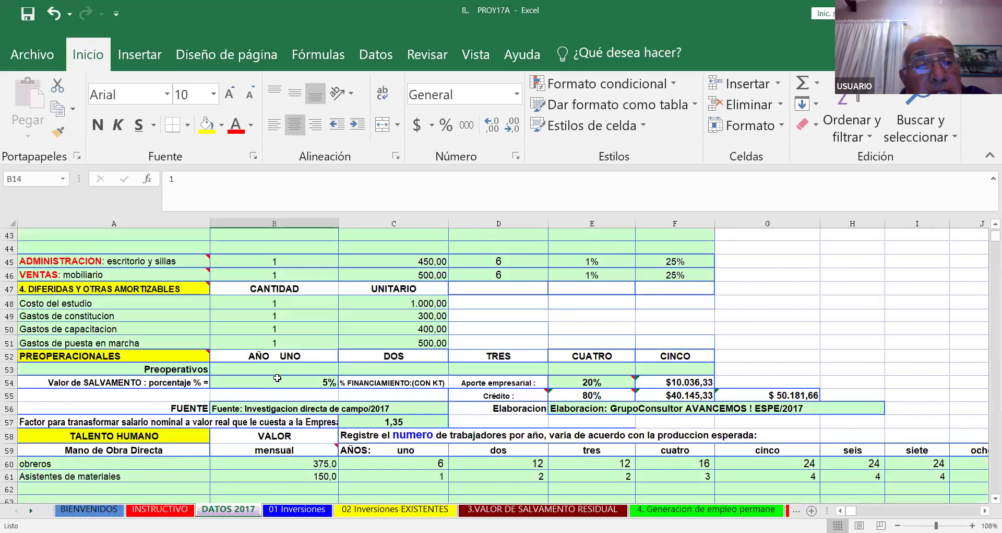
scroll(277, 378, up, 9)
scroll(277, 378, up, 3)
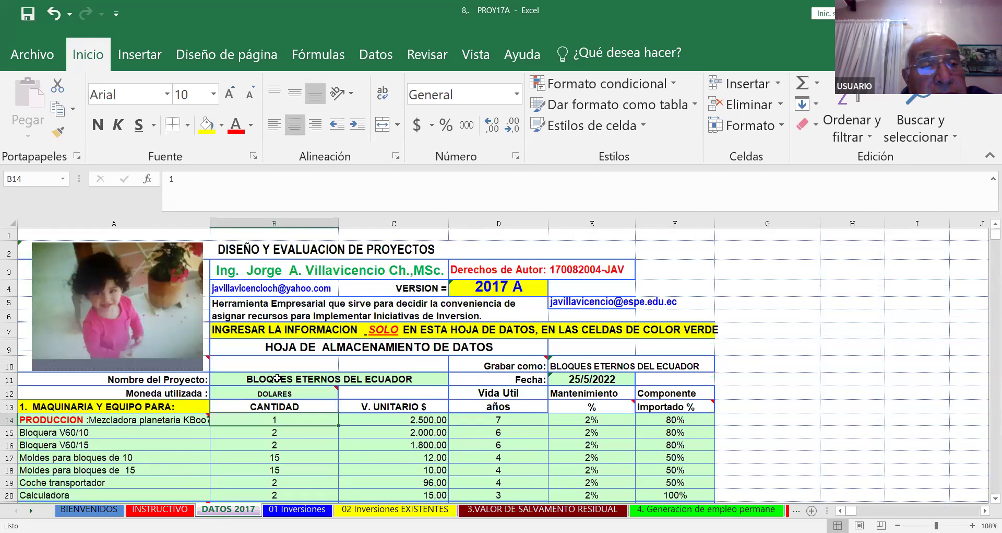
scroll(277, 378, down, 4)
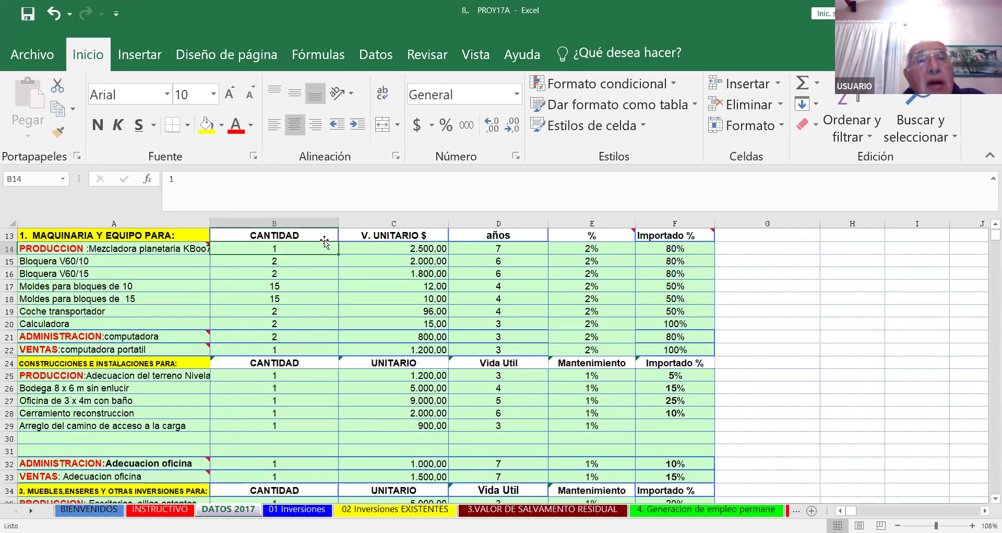
scroll(345, 265, down, 1)
scroll(350, 269, up, 4)
scroll(355, 275, up, 1)
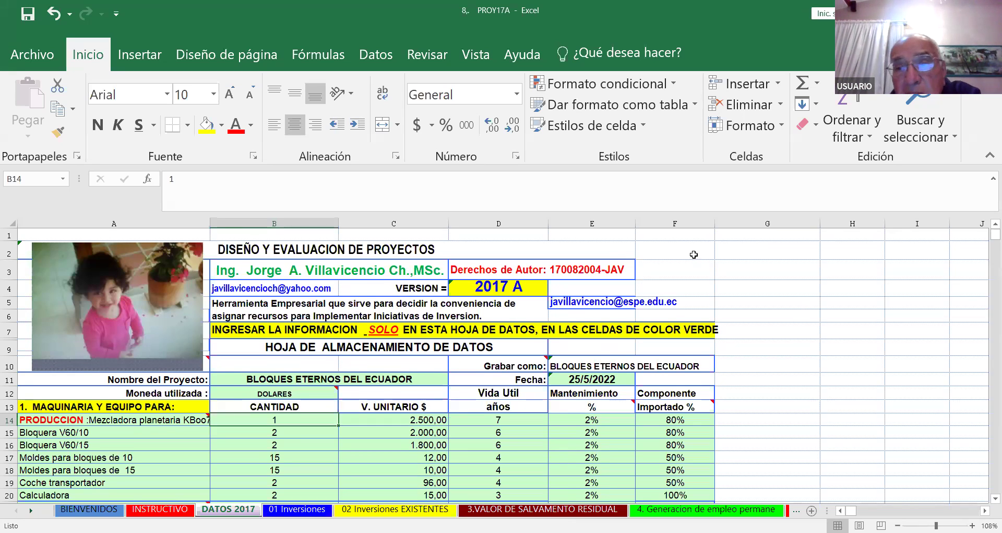
Examine the project name, currency and the machinery items' quantity, unit value, useful life, maintenance and imported component on DATOS 2017.
scroll(693, 260, down, 1)
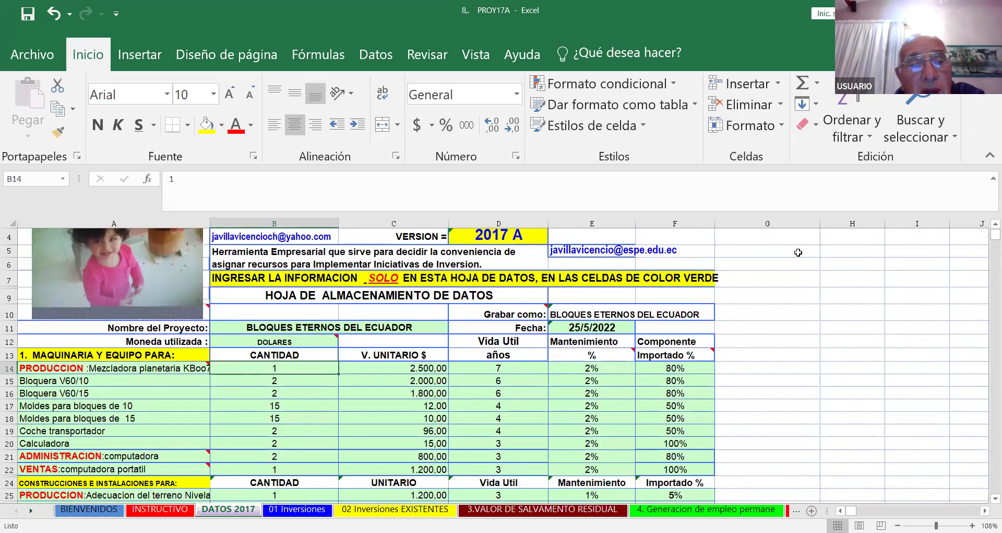
scroll(537, 332, down, 1)
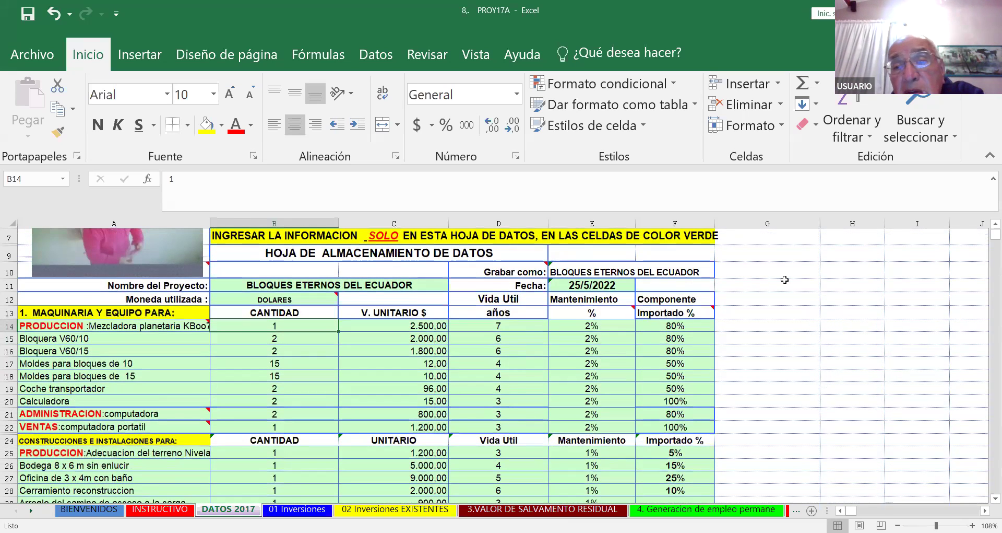
scroll(793, 264, up, 1)
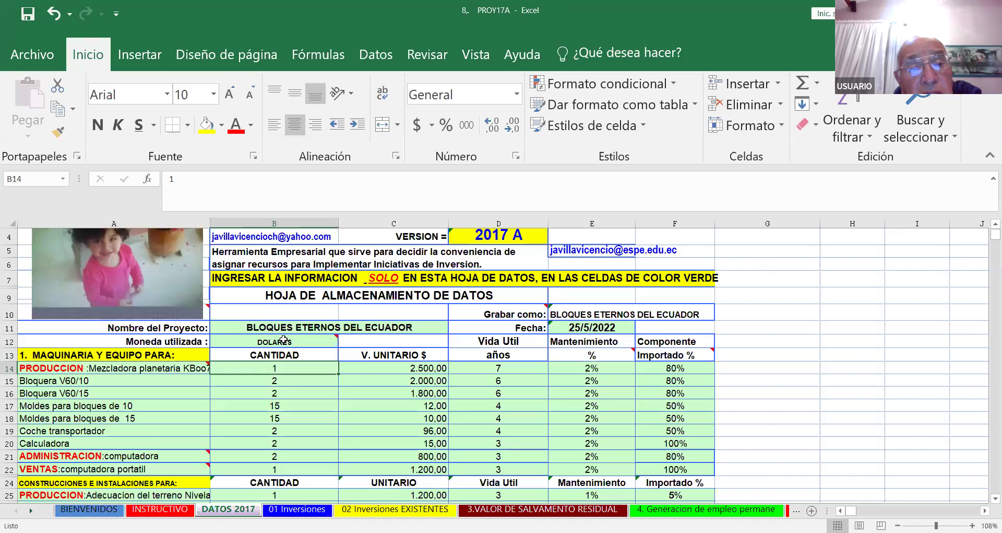
mouse_move(283, 341)
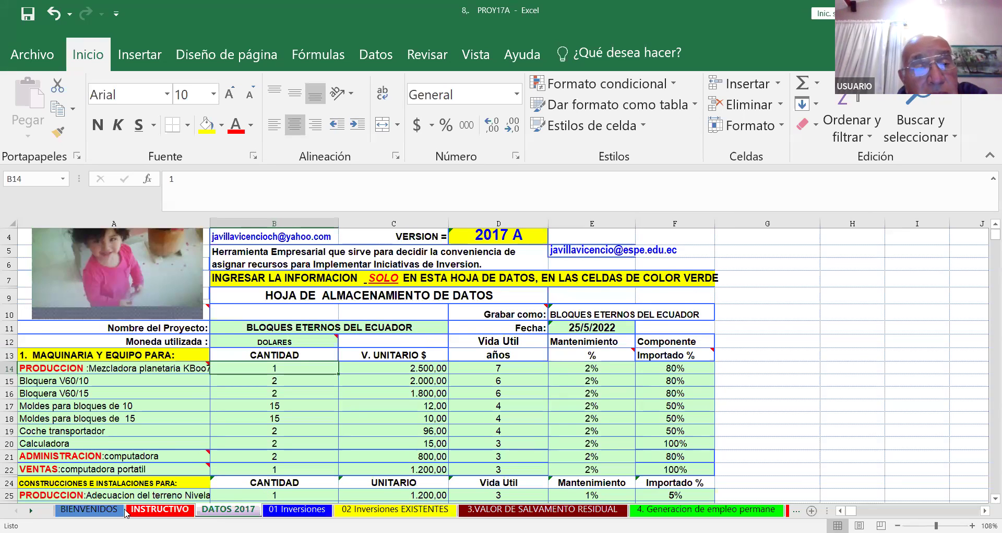
scroll(43, 482, down, 1)
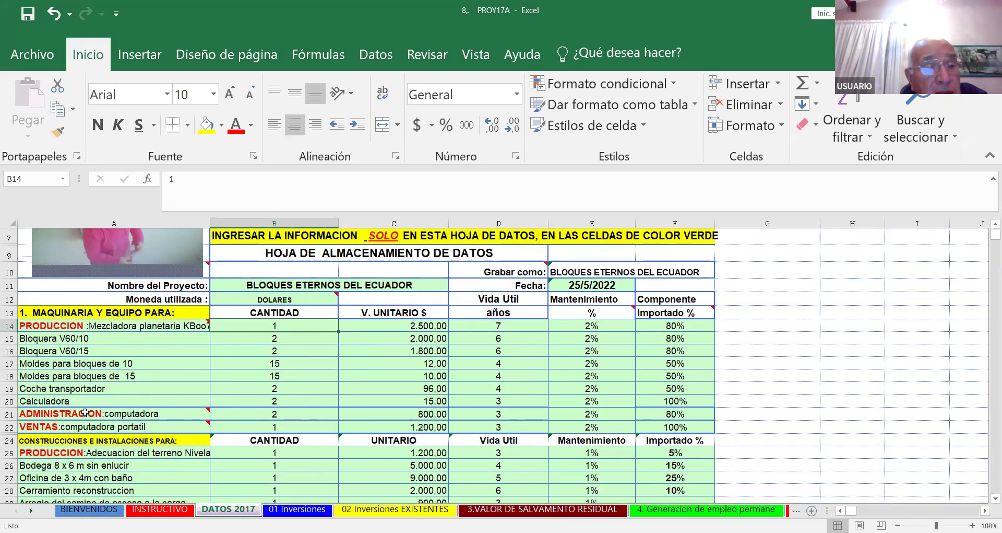
mouse_move(39, 427)
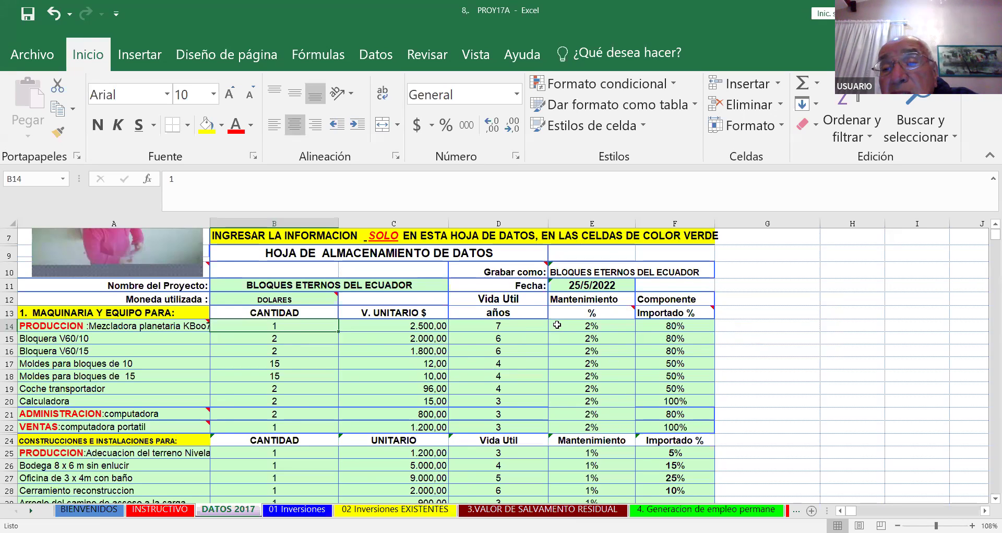
click(639, 380)
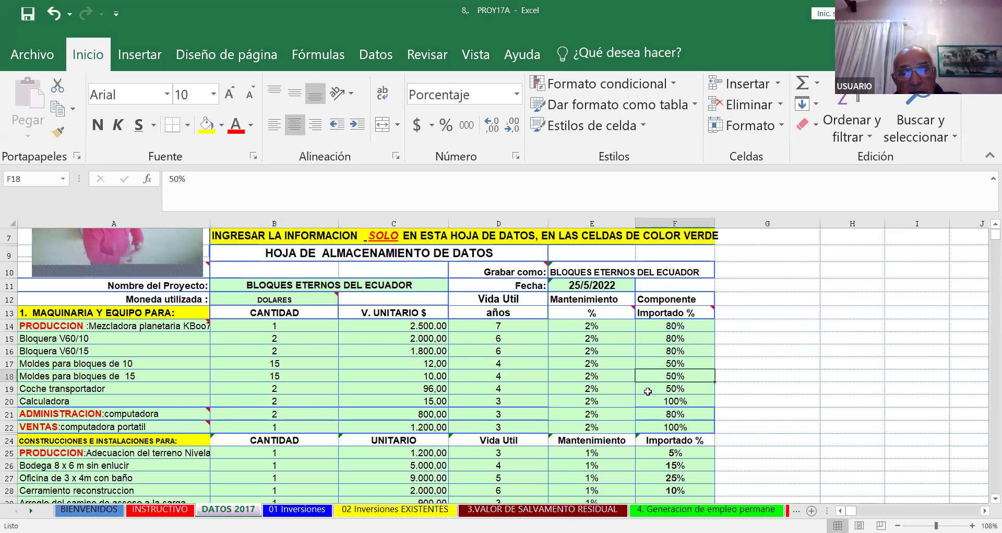
scroll(767, 343, down, 1)
scroll(767, 343, down, 1)
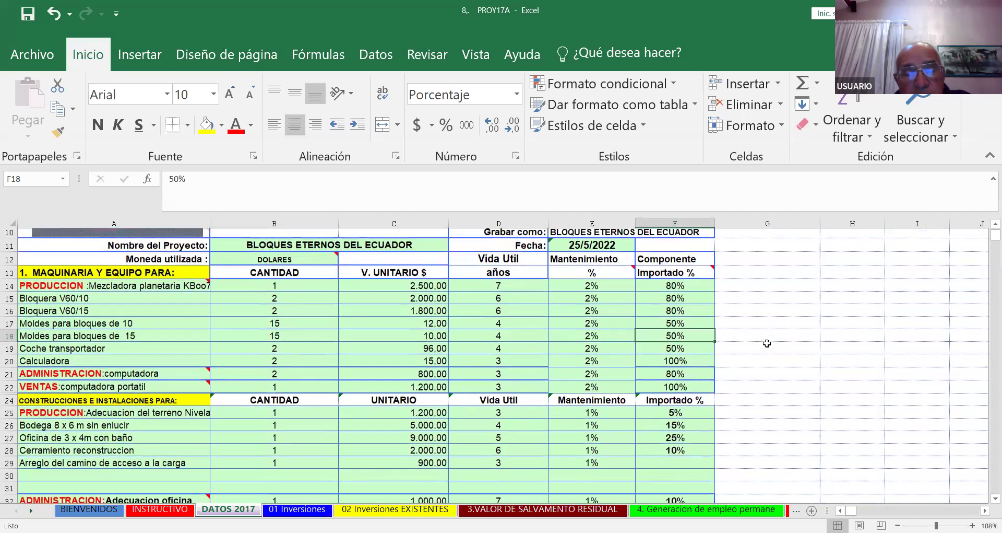